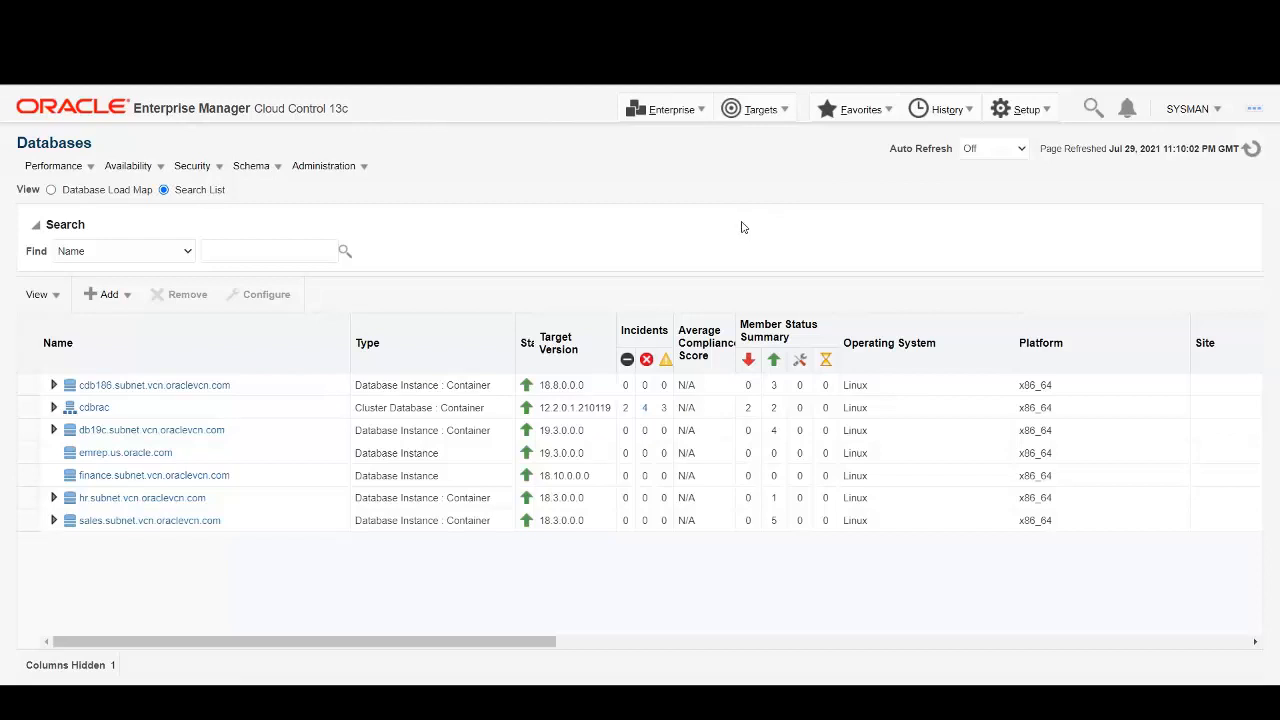
Go to Setup > Provisioning and Patching > Storage Registration, which shows no registered storage.
click(1046, 111)
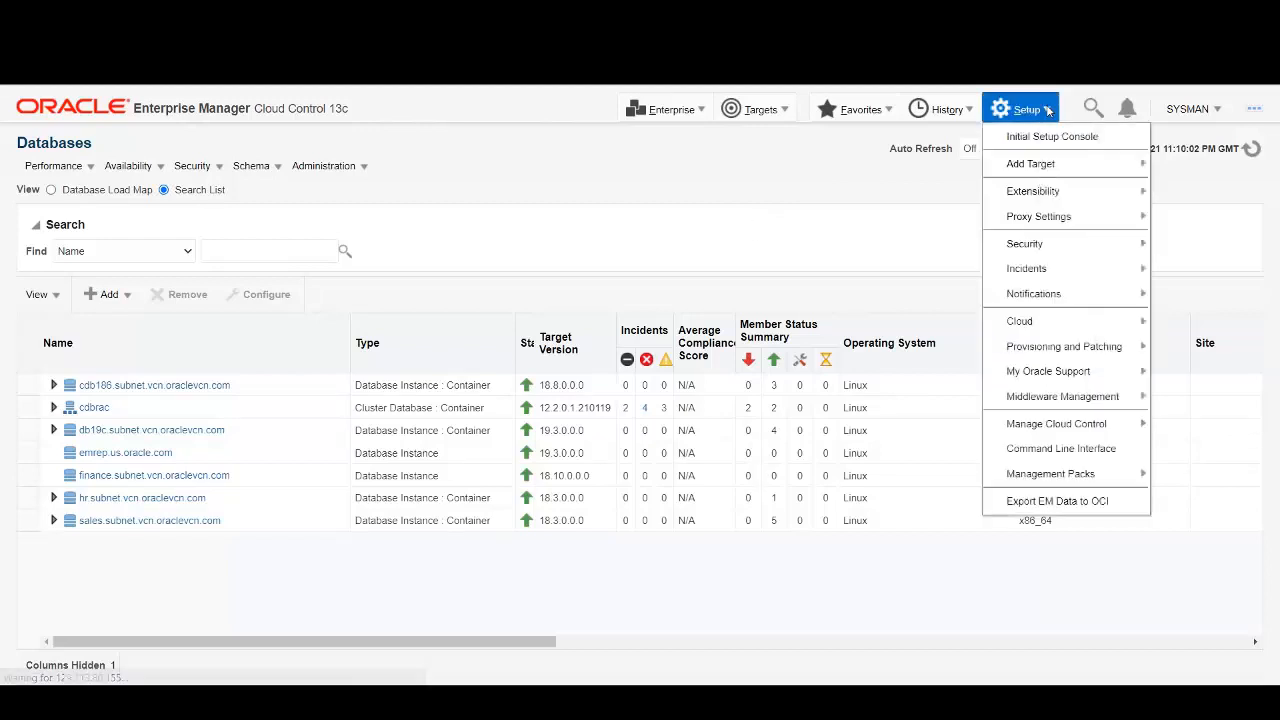
mouse_move(1077, 352)
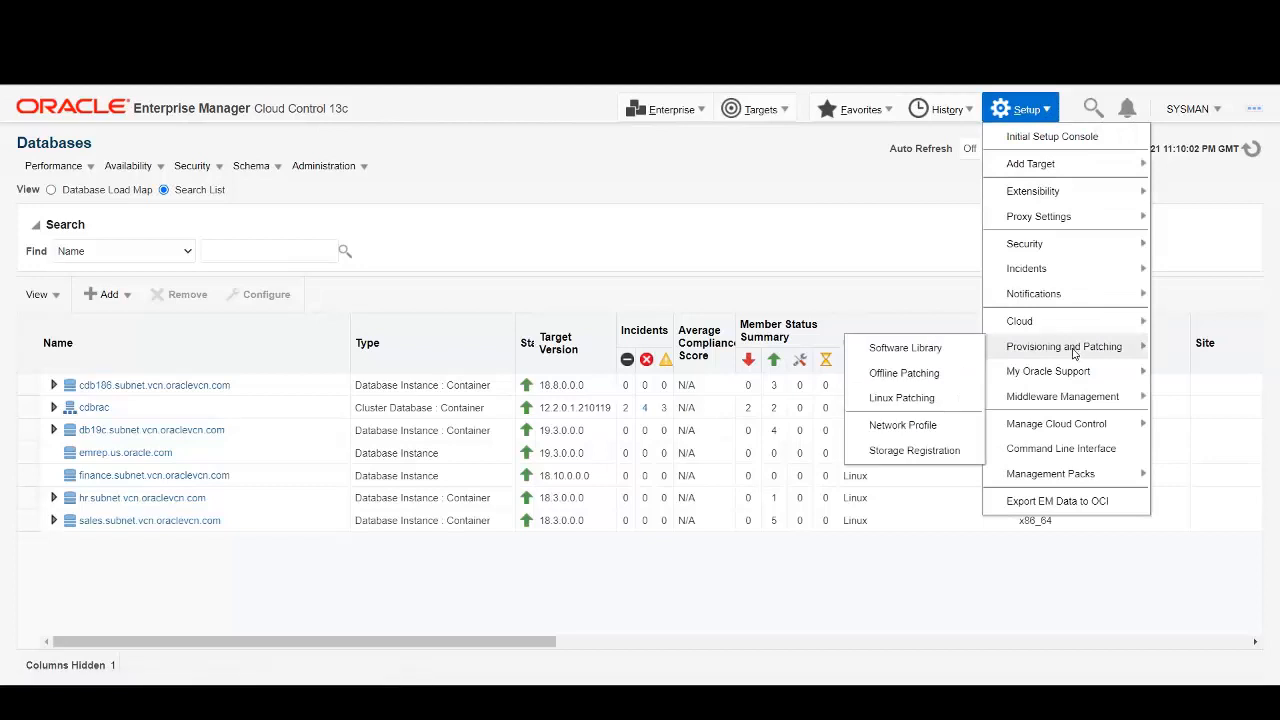
click(914, 450)
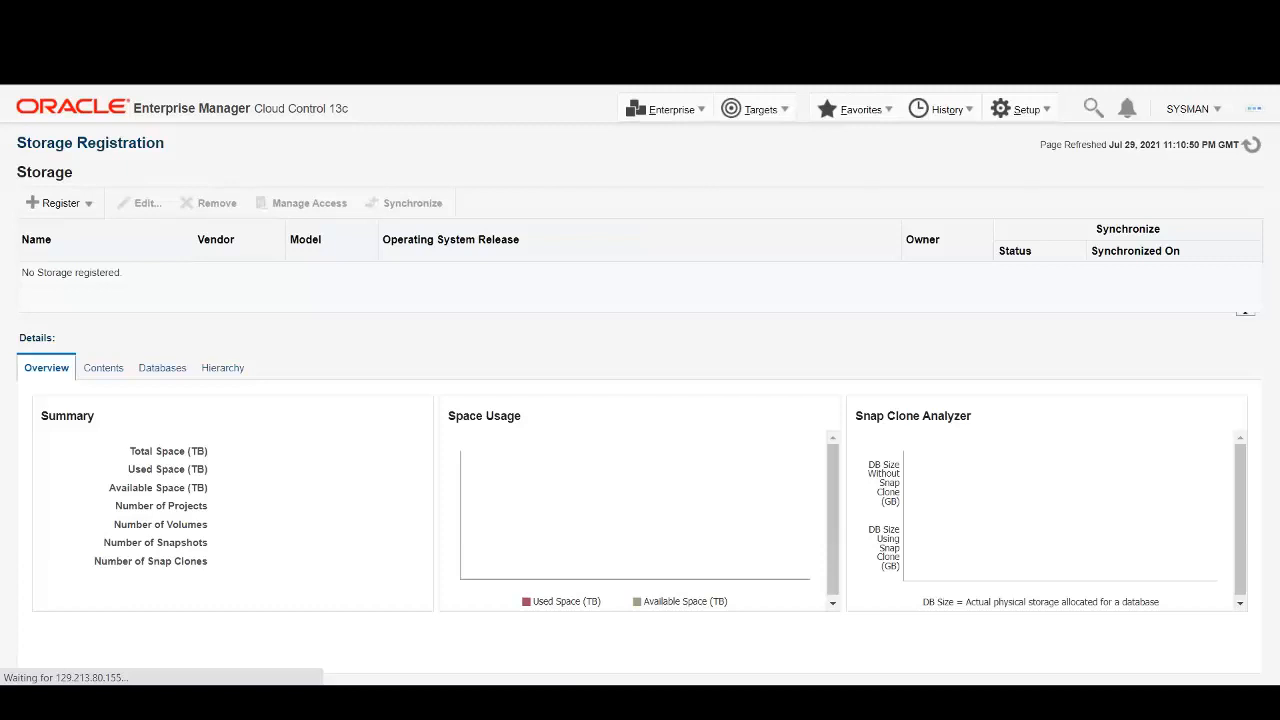
Begin registering a Sun ZFS Storage Appliance from the Register menu.
click(57, 206)
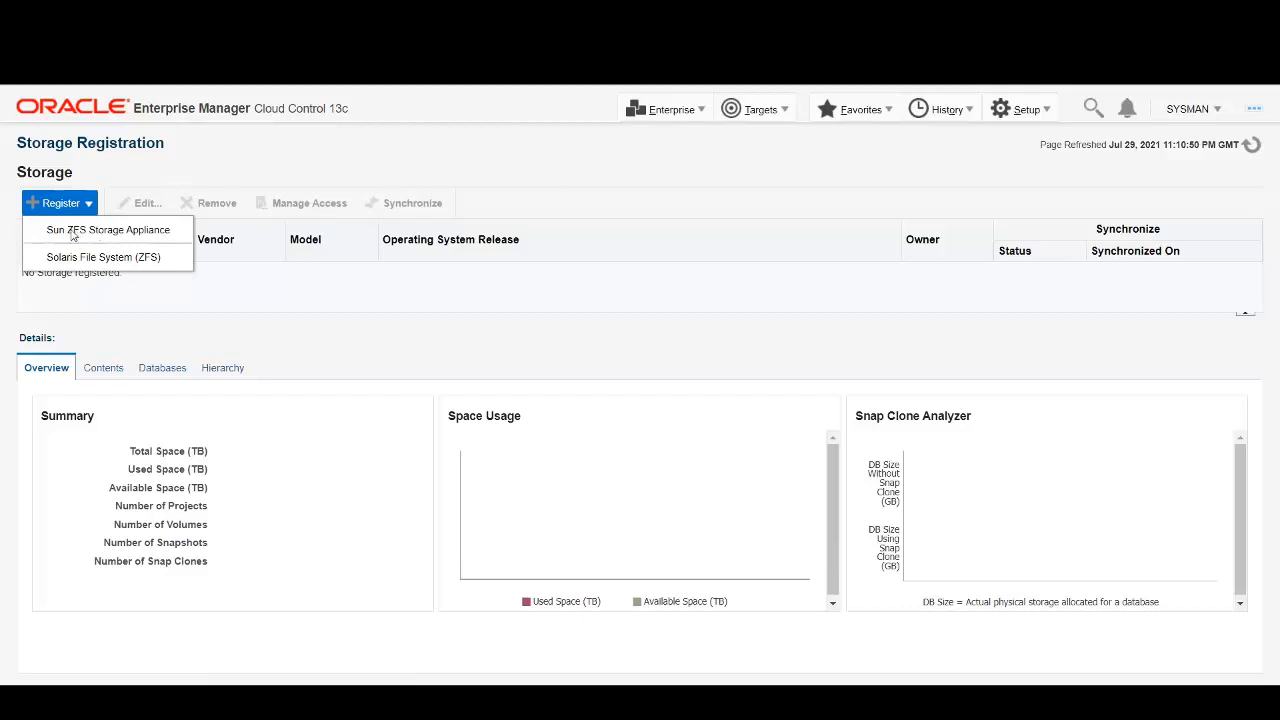
click(114, 234)
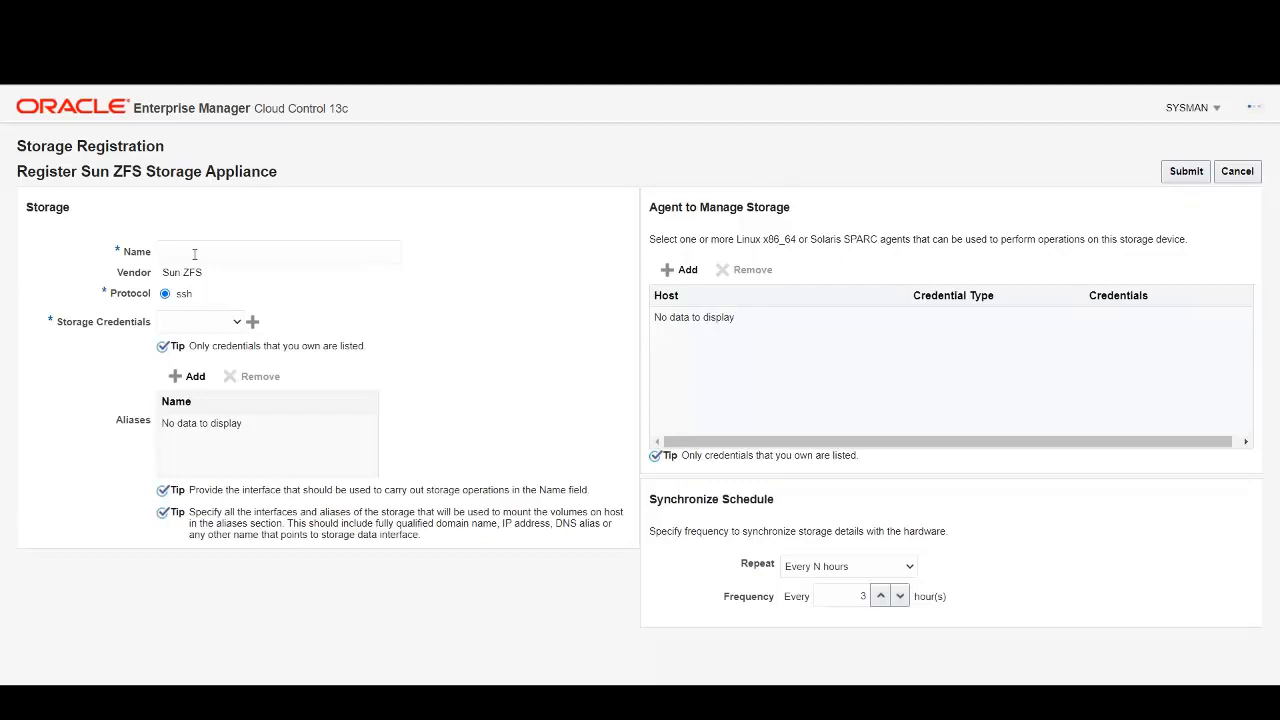
Name the appliance zfs-ssa-s04.subnet.vcn.oraclevcn.com and add a storage credential saved as ZFSSA_OPC with its username and password.
click(161, 252)
text(zfs-ssa-s04.subnet.vcn.oraclevcn.com)
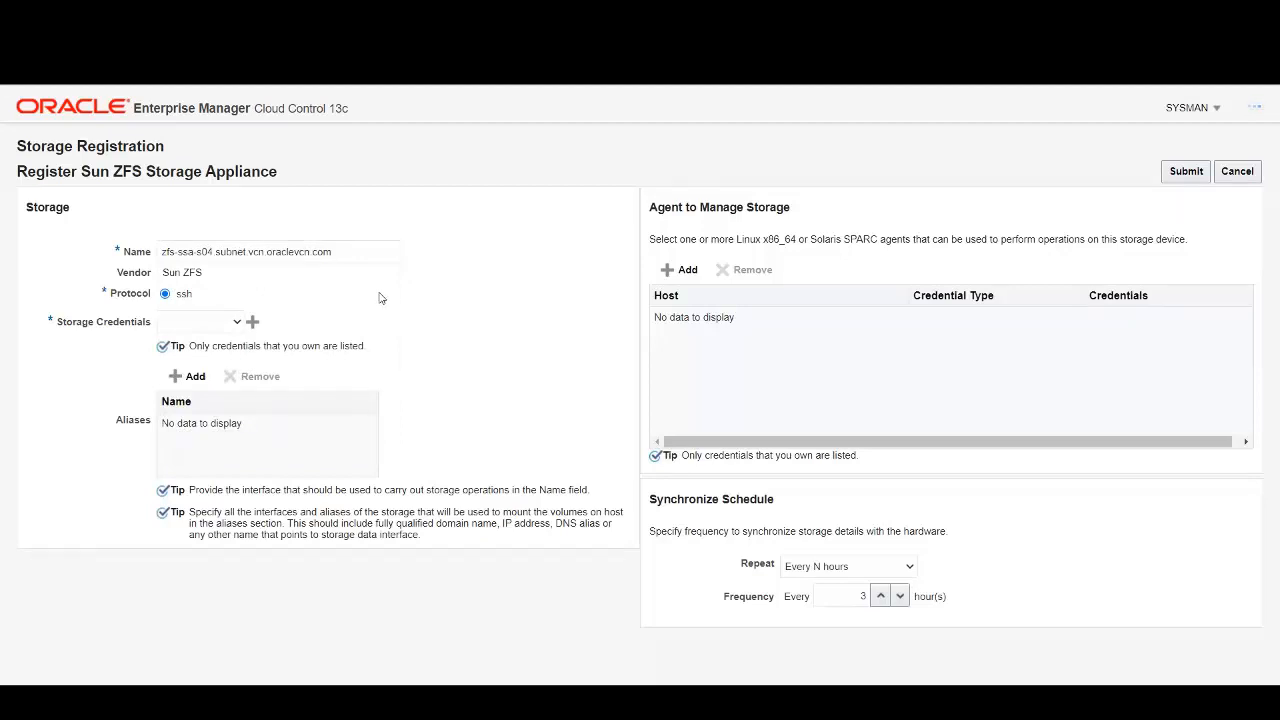
click(253, 323)
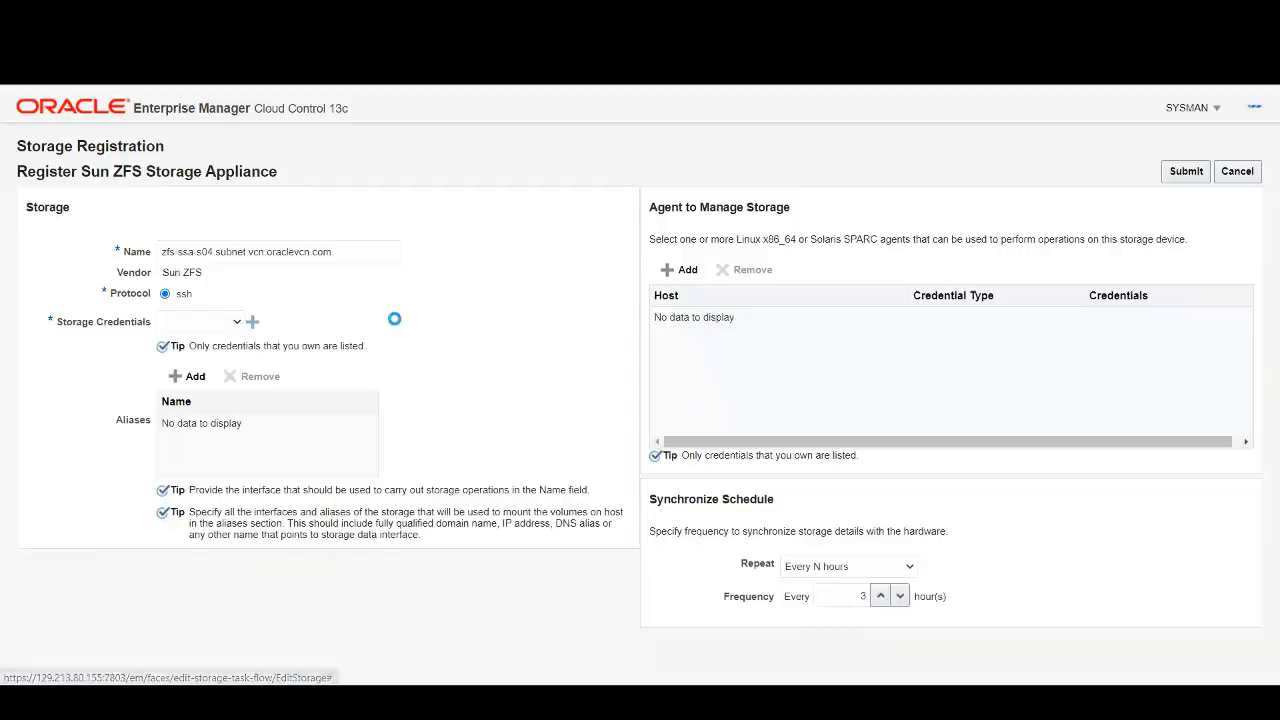
text(opc)
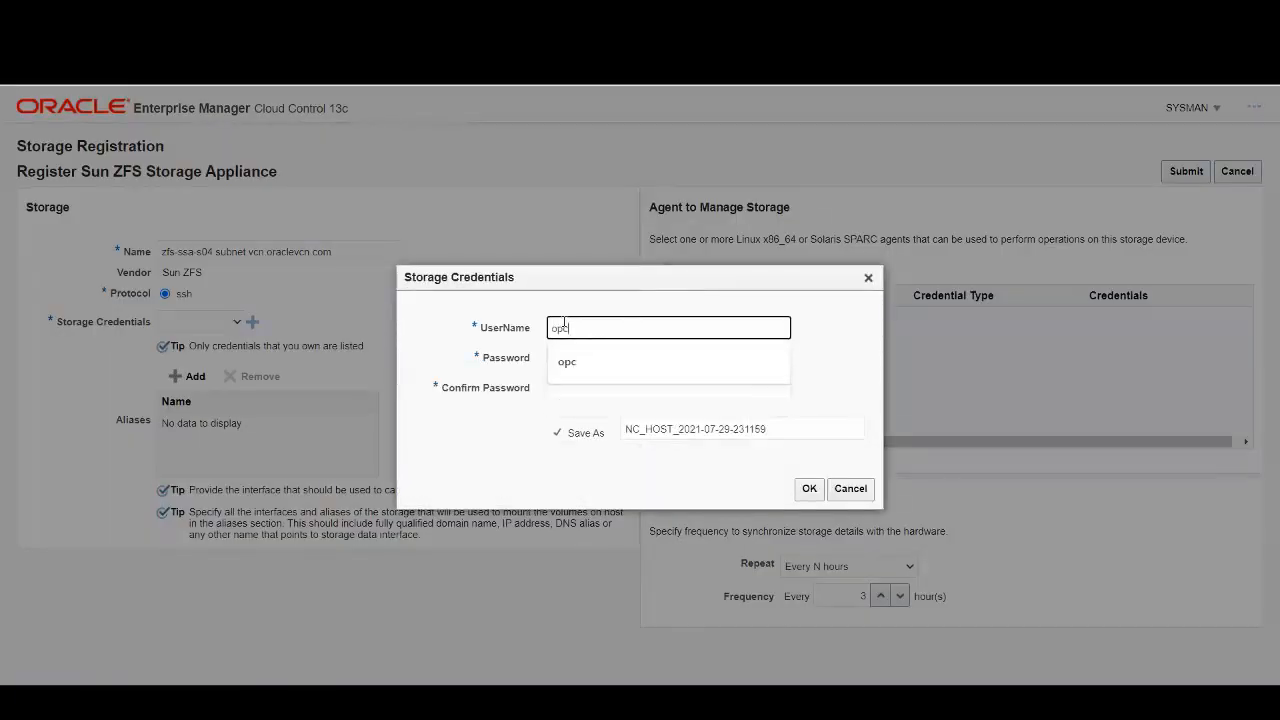
key(Tab)
text(Welcome1)
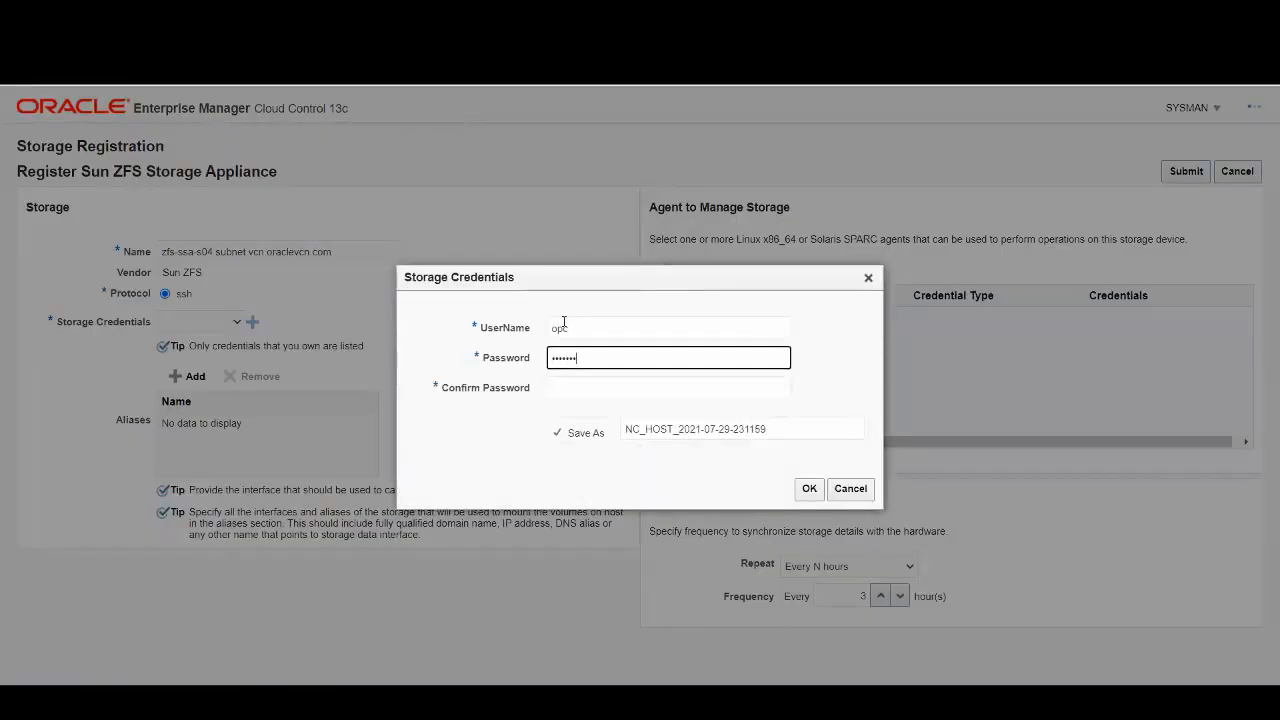
key(Tab)
text(Welcome1)
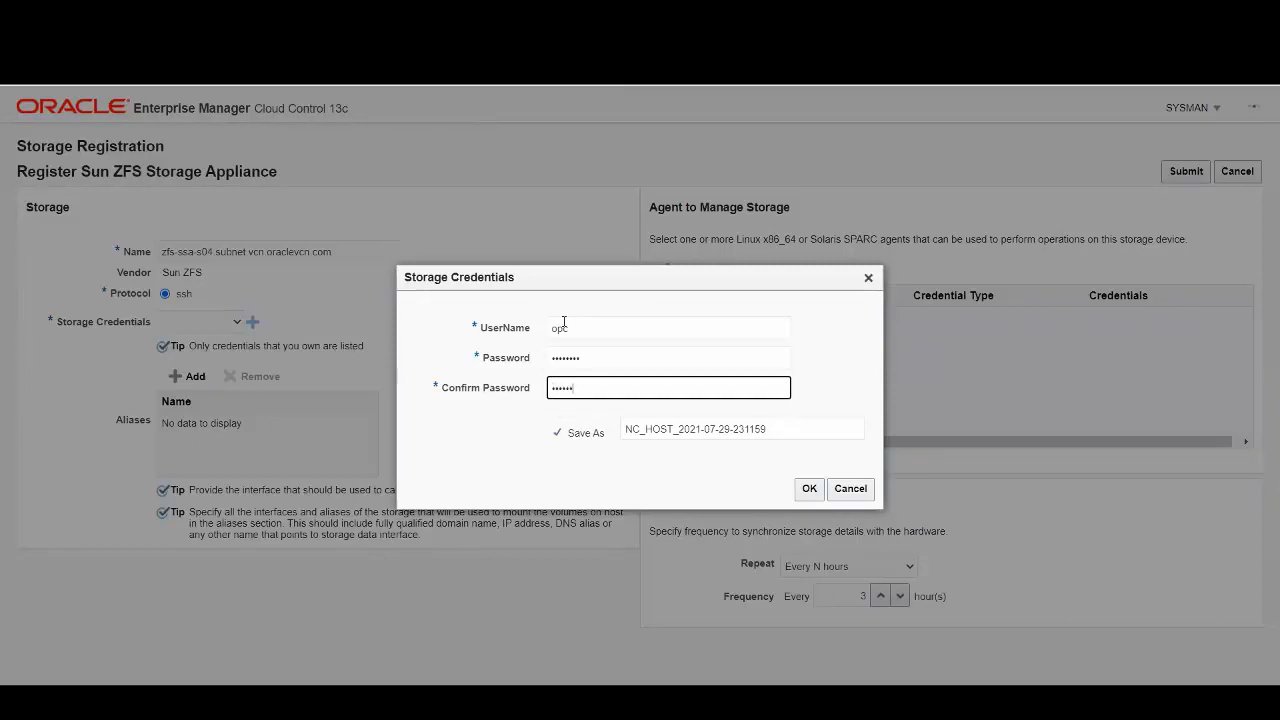
key(Tab)
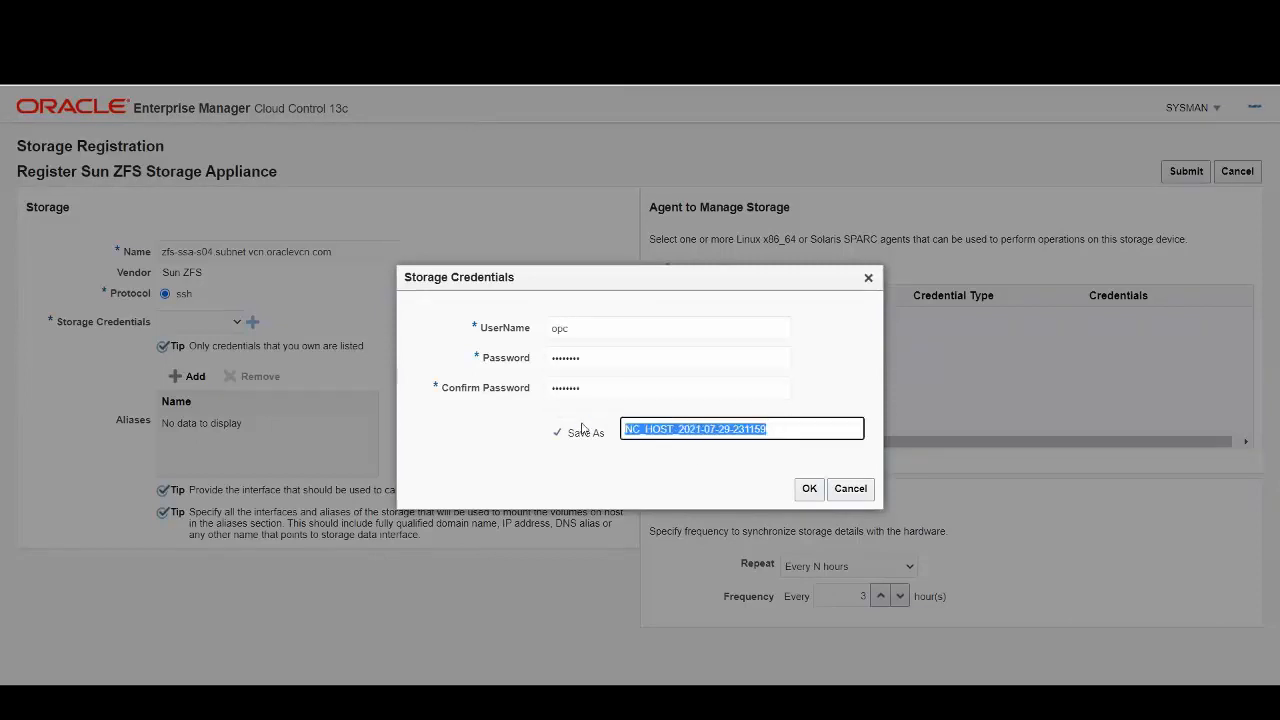
key(BackSpace)
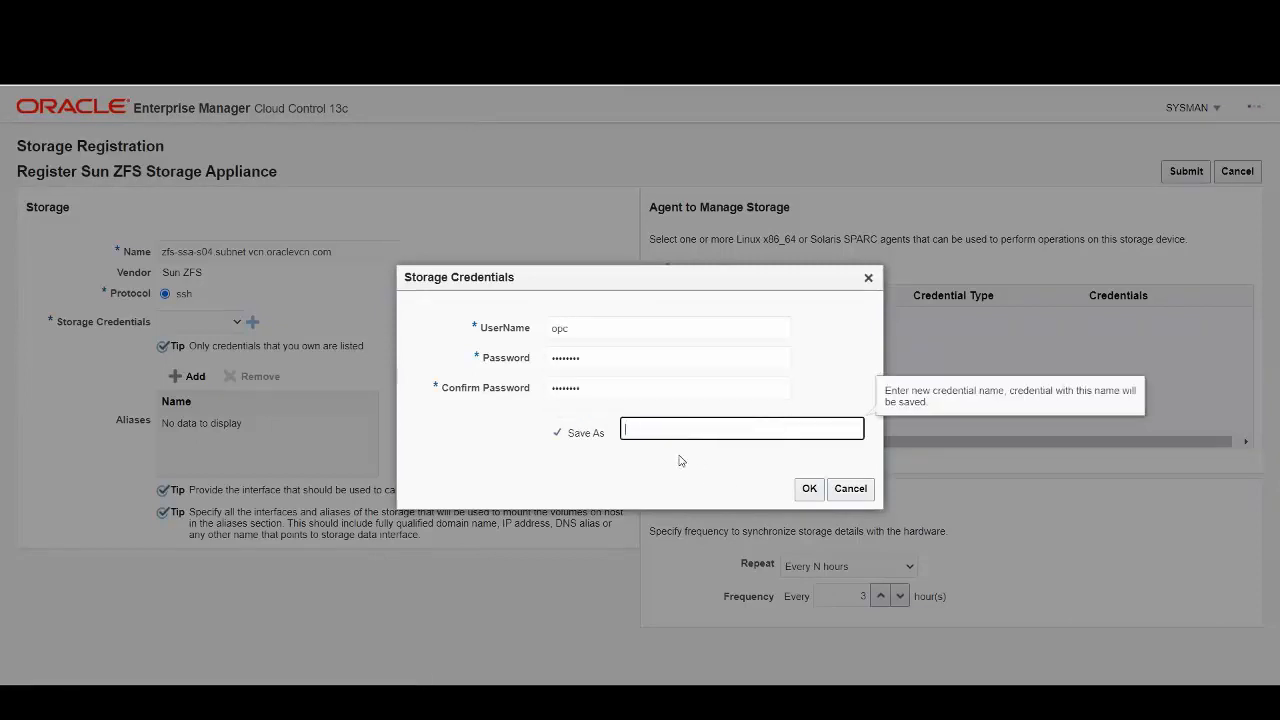
click(680, 464)
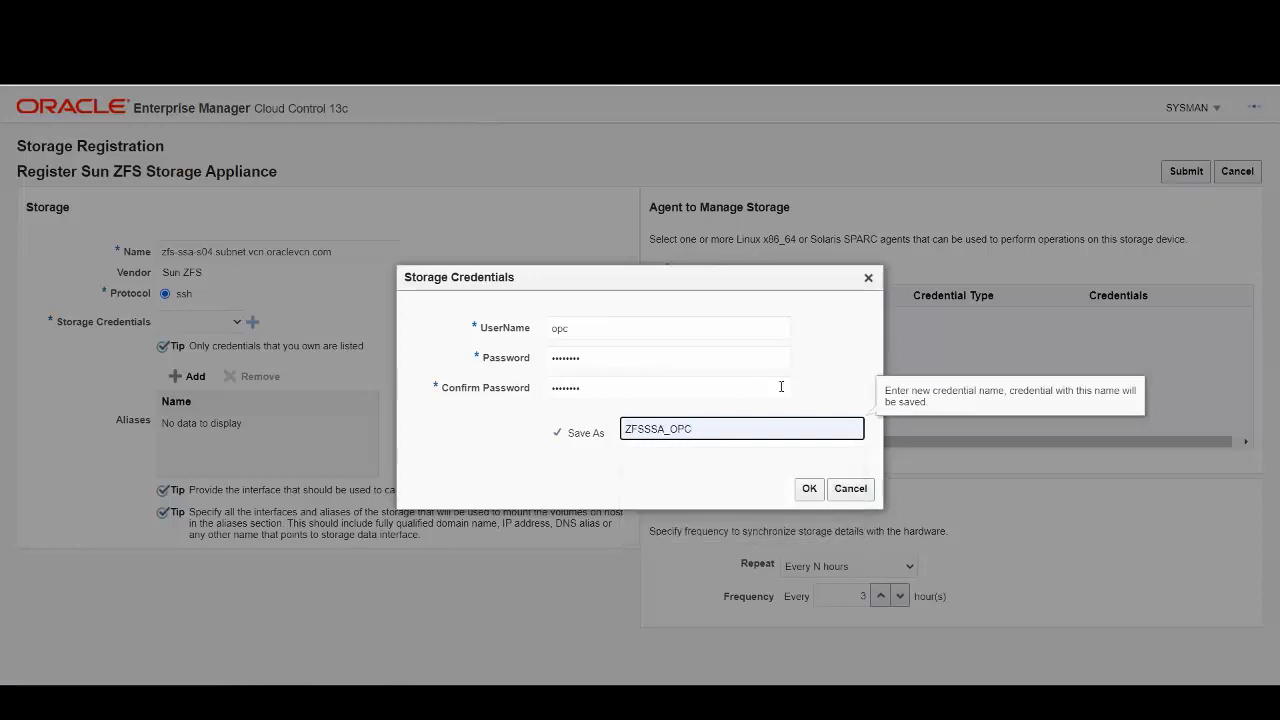
click(809, 488)
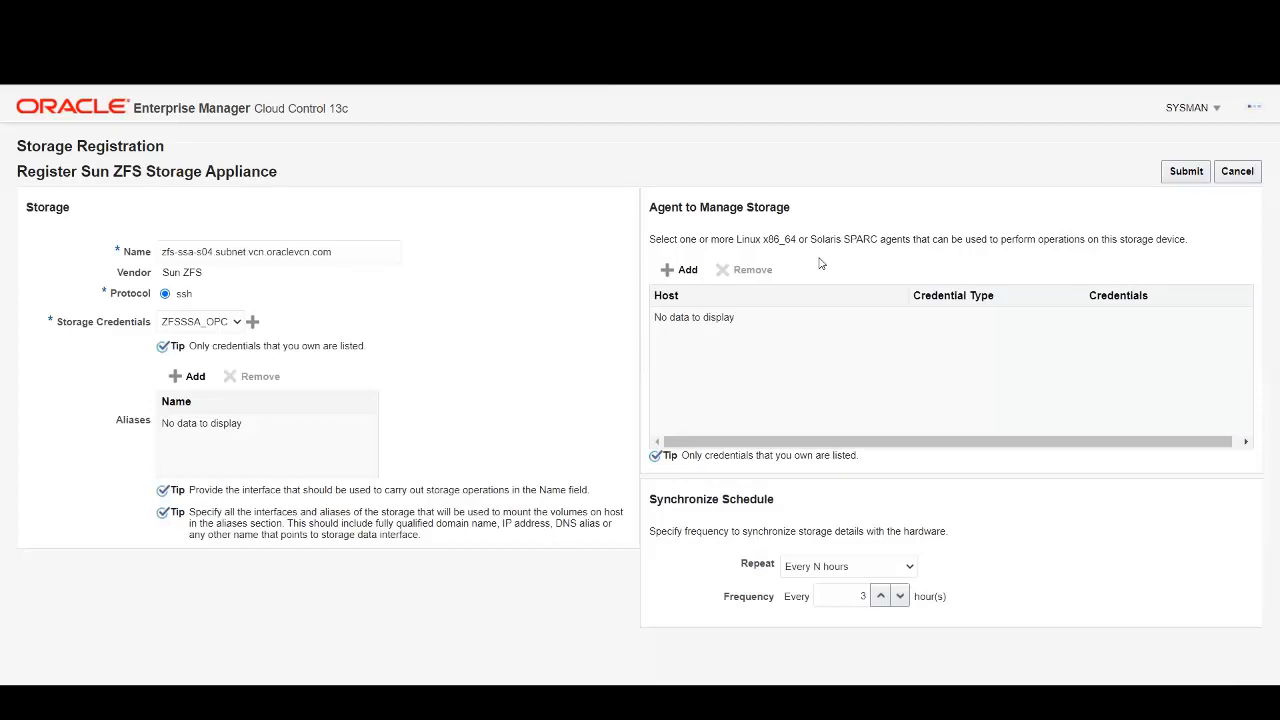
Add emcc.marketplace.com as the managing agent using the named credential ORACLE_HOST.
click(684, 270)
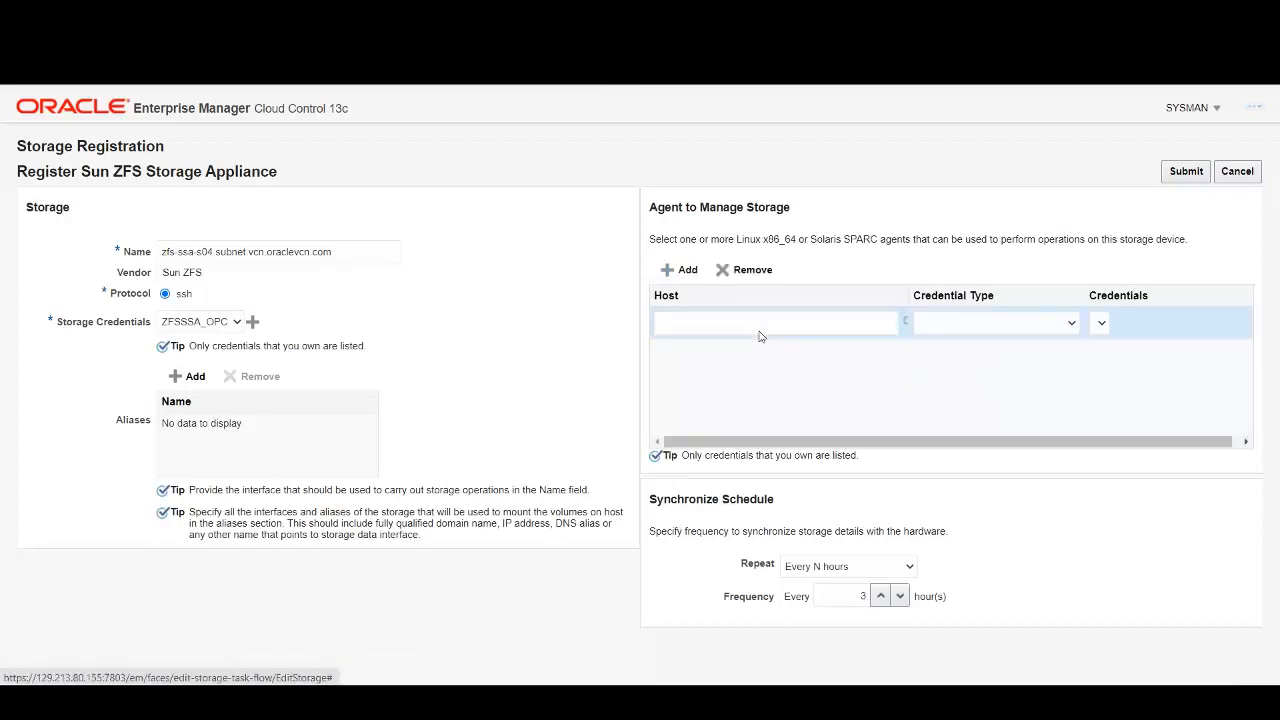
click(905, 321)
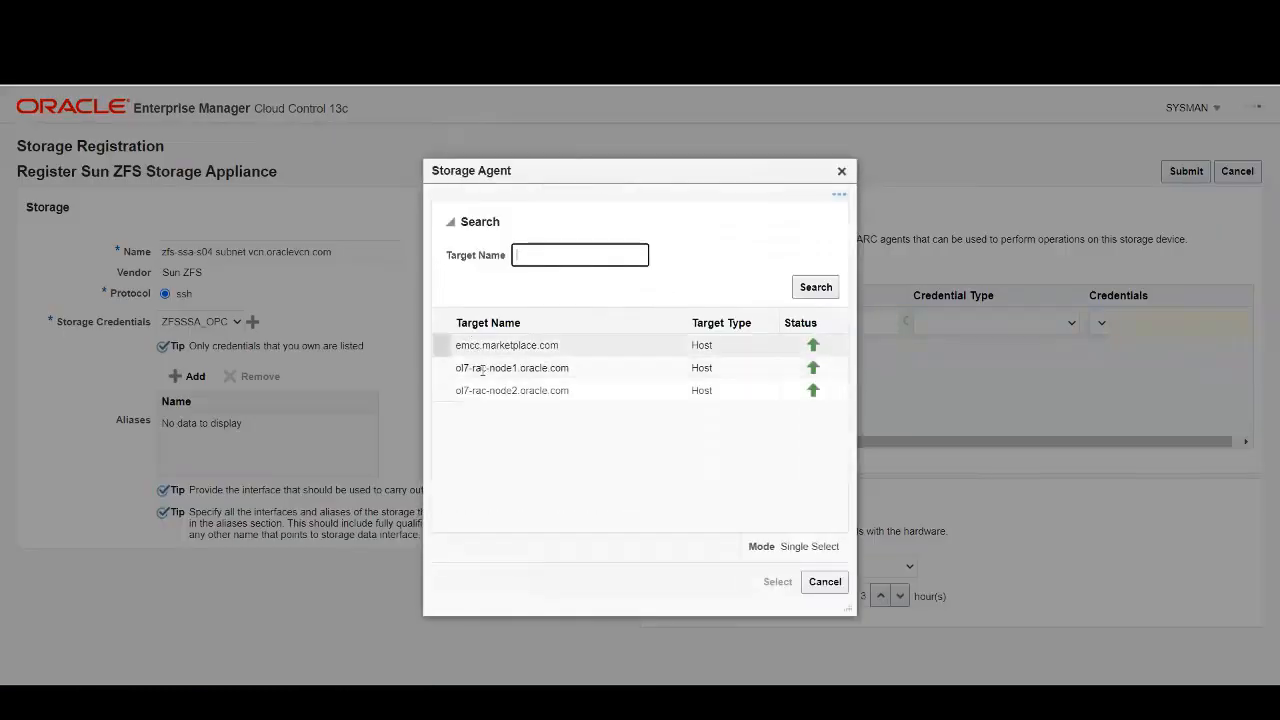
click(474, 348)
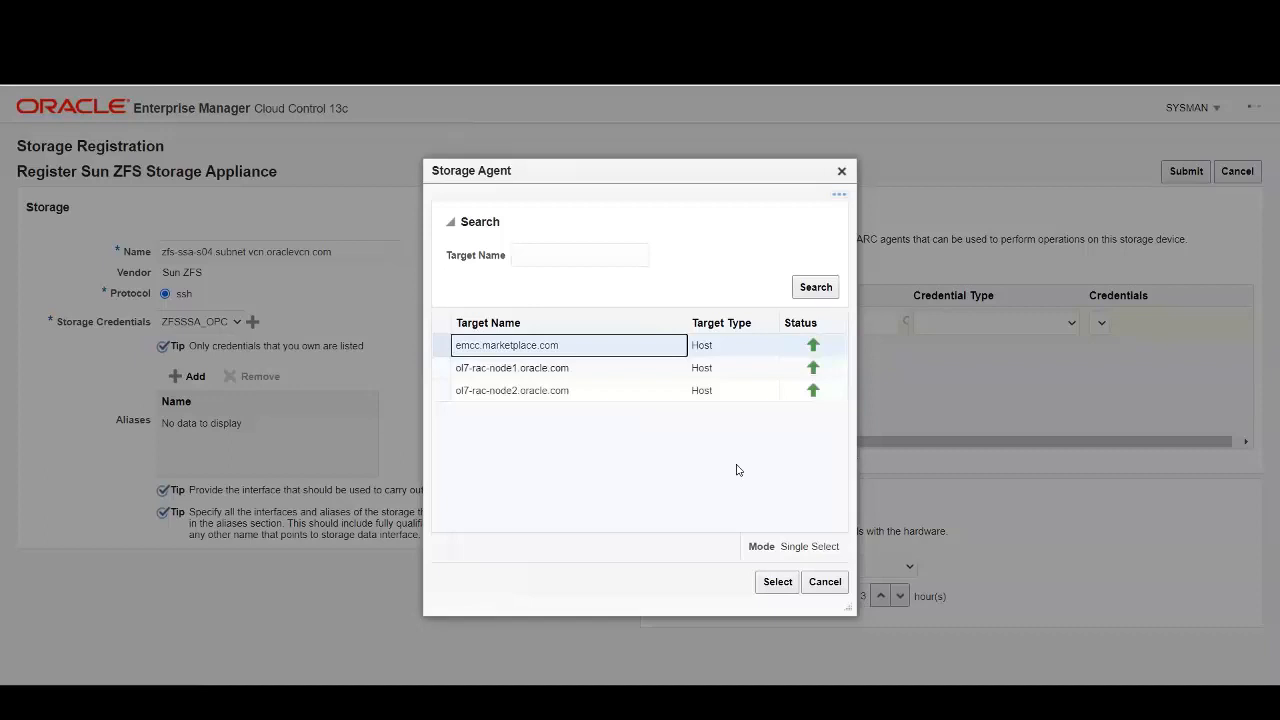
click(776, 582)
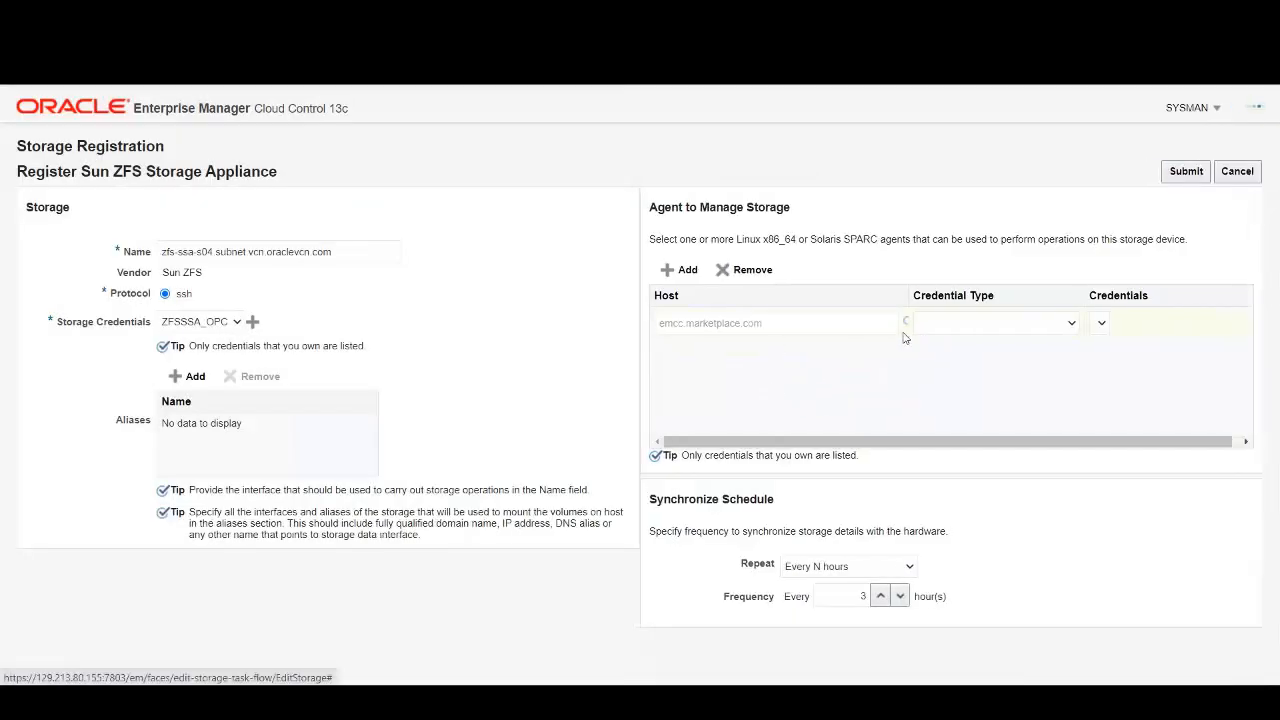
click(1072, 325)
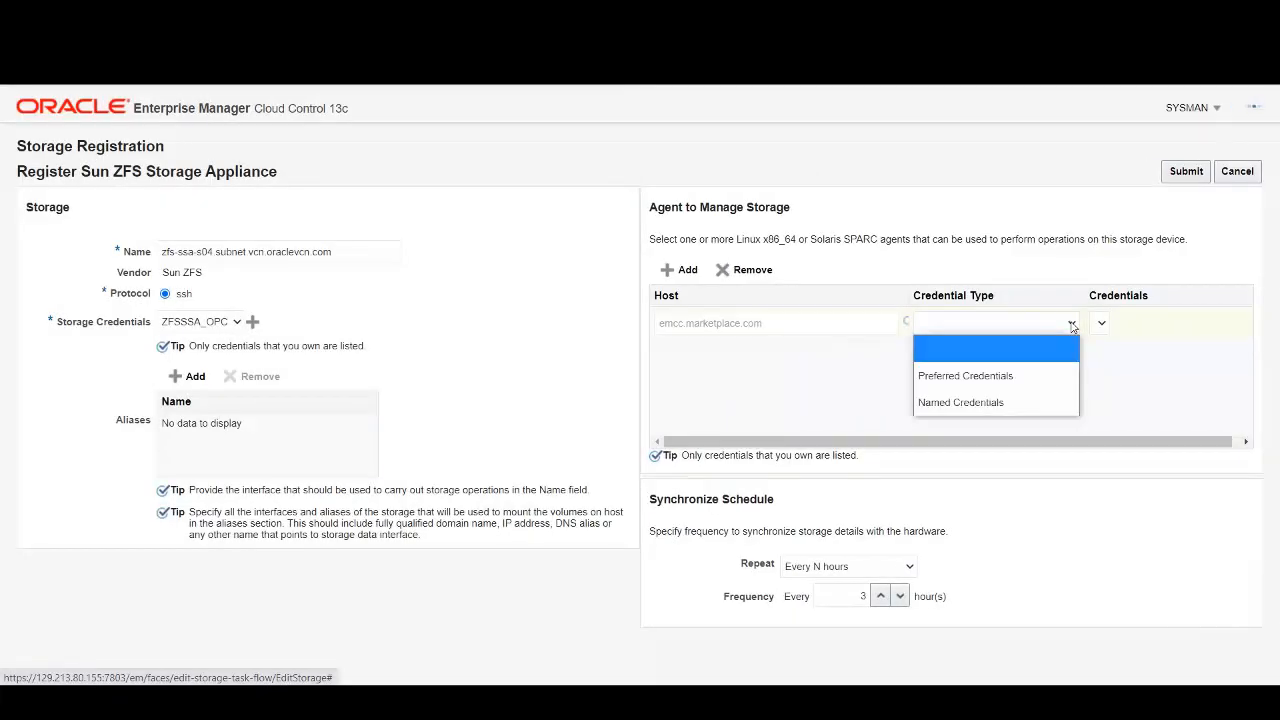
click(998, 401)
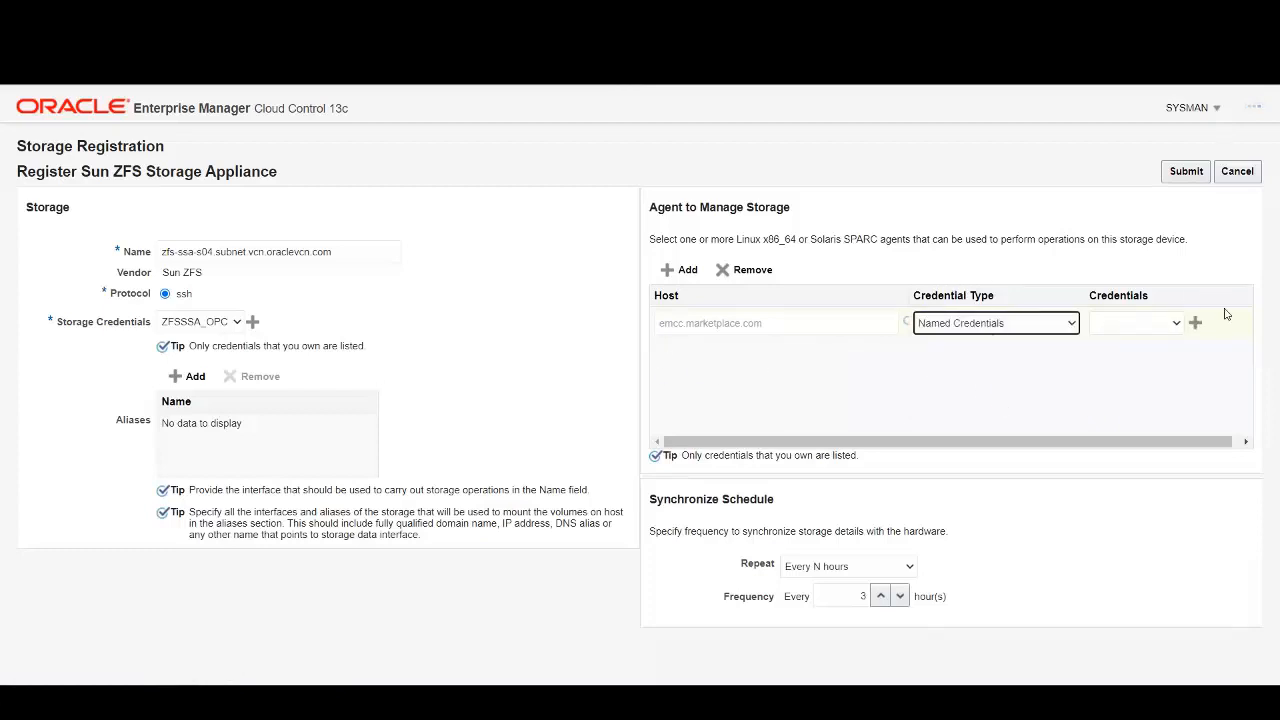
click(1177, 324)
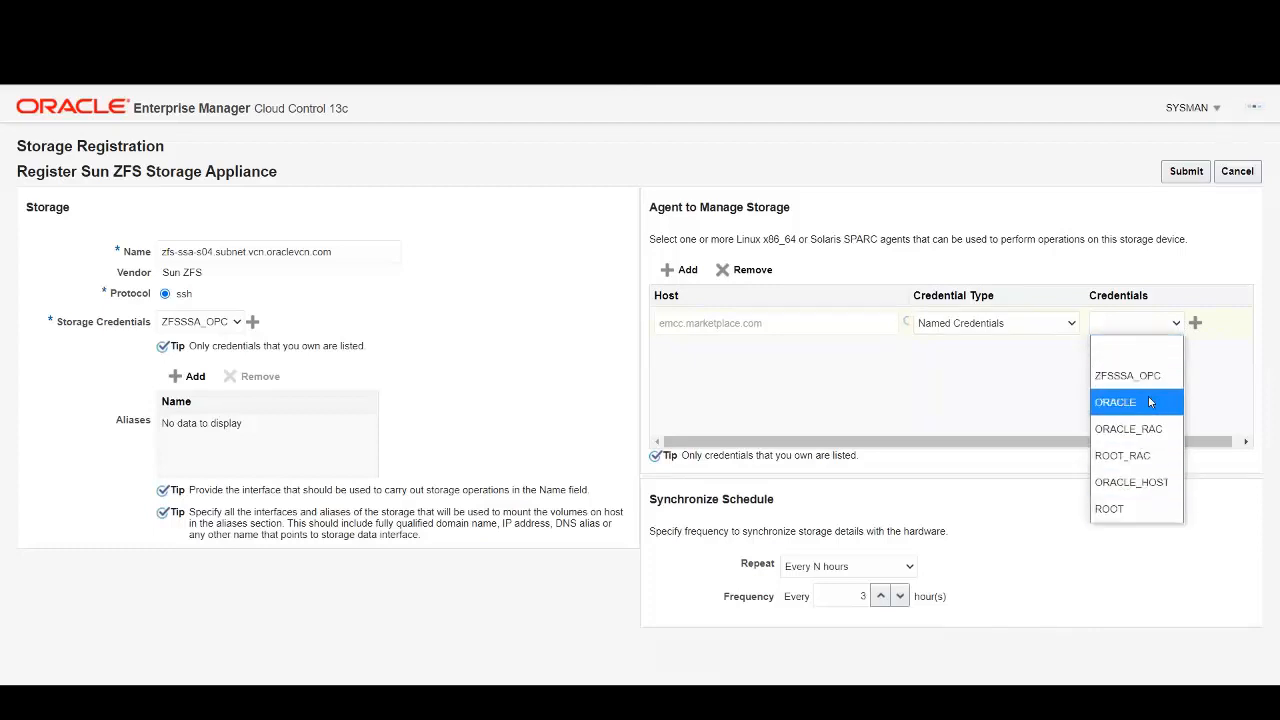
click(1152, 484)
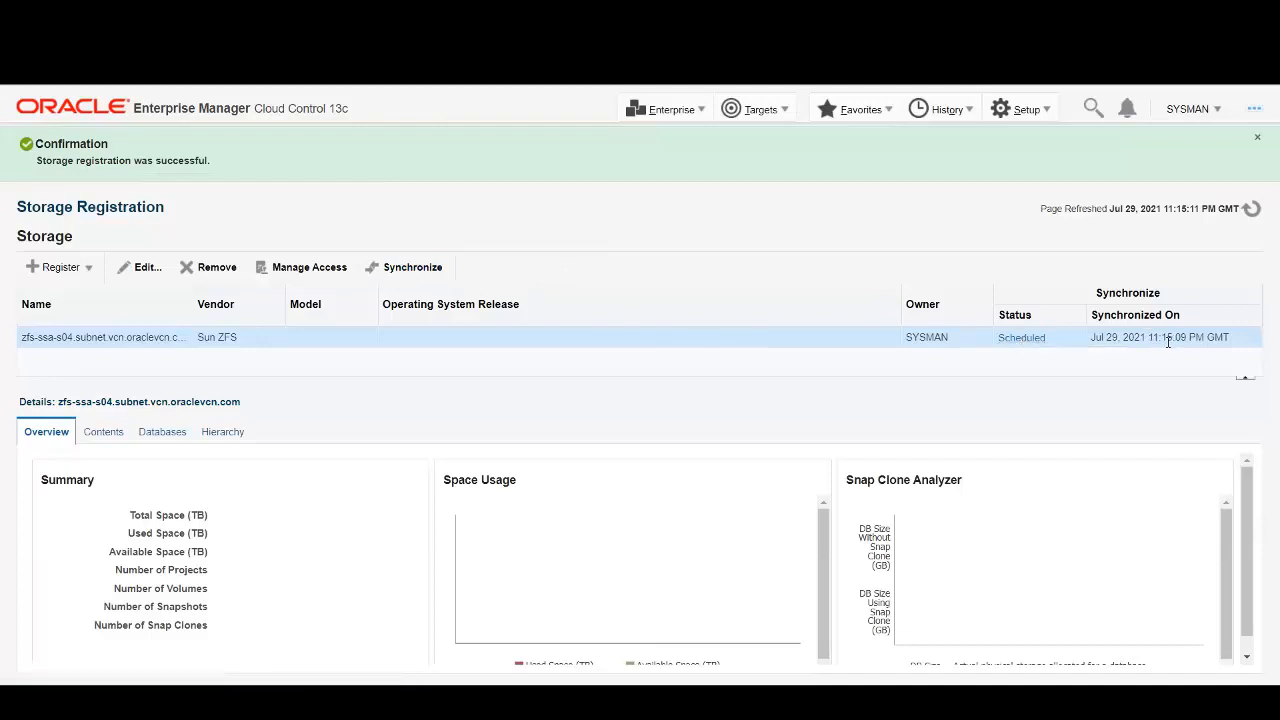
Synchronize the appliance and refresh to see model 7000, SunOS 5.11 and 0.10 TB total space.
click(400, 274)
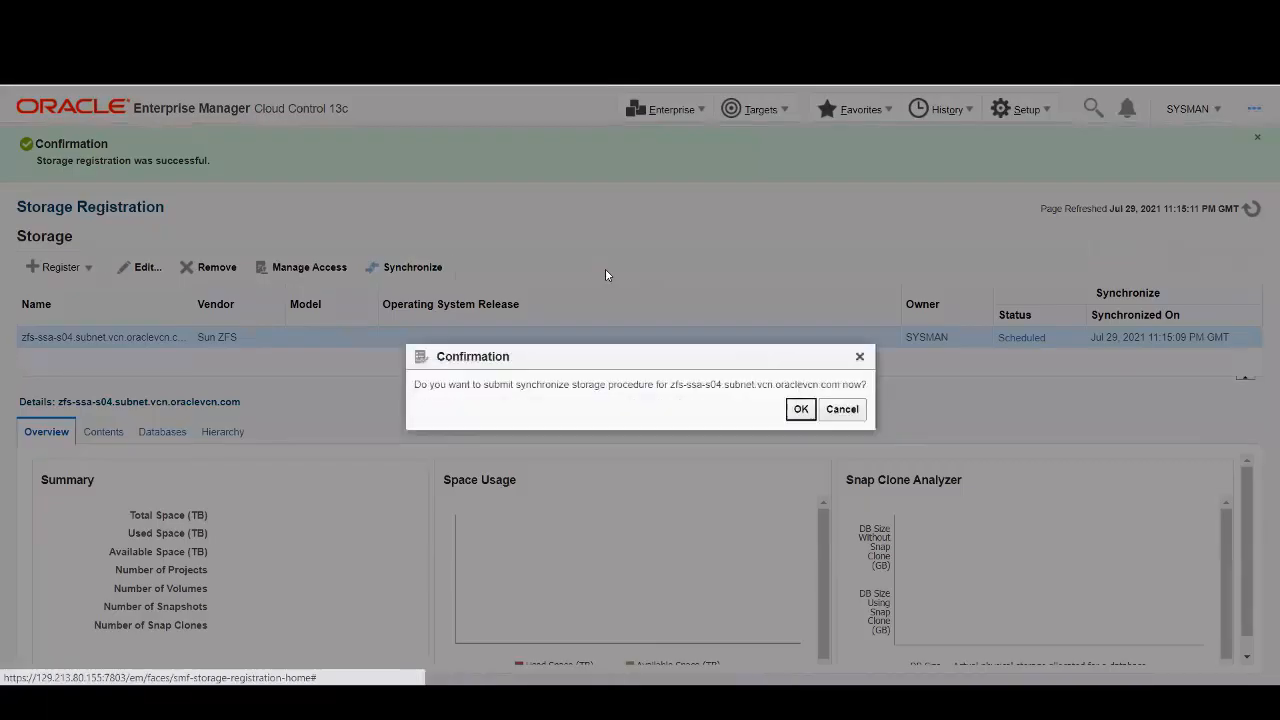
click(801, 410)
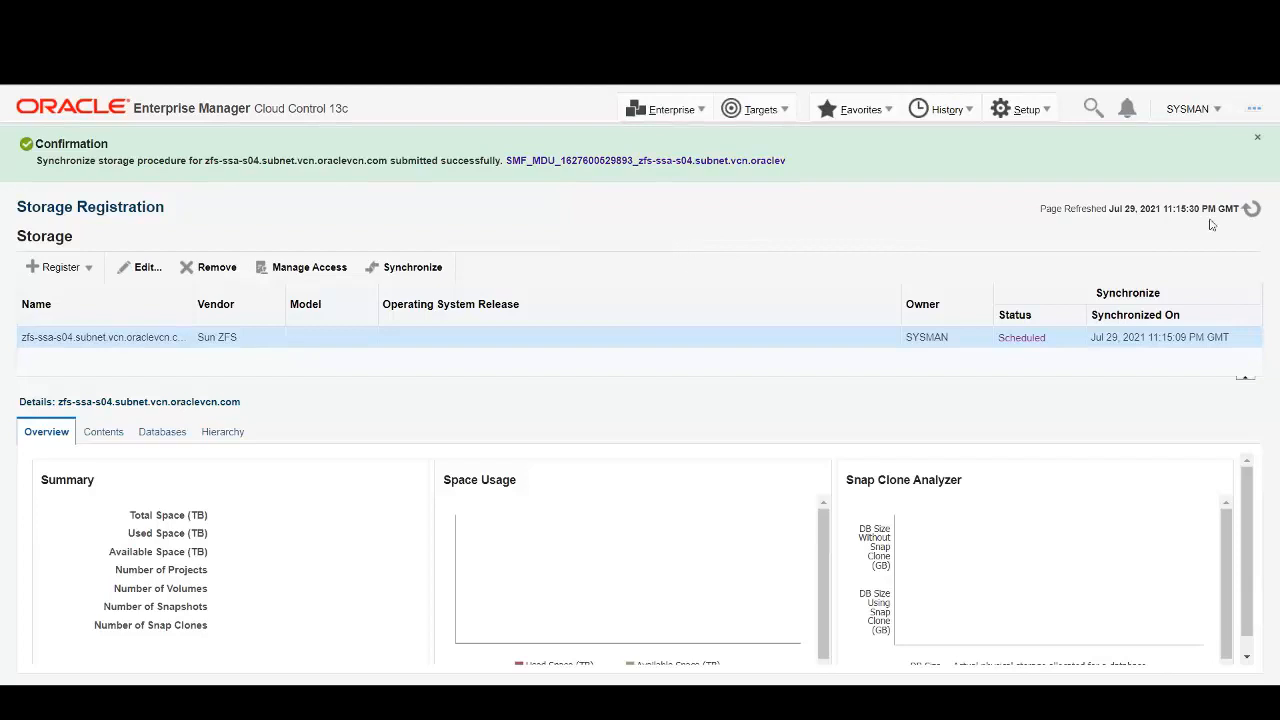
click(1251, 208)
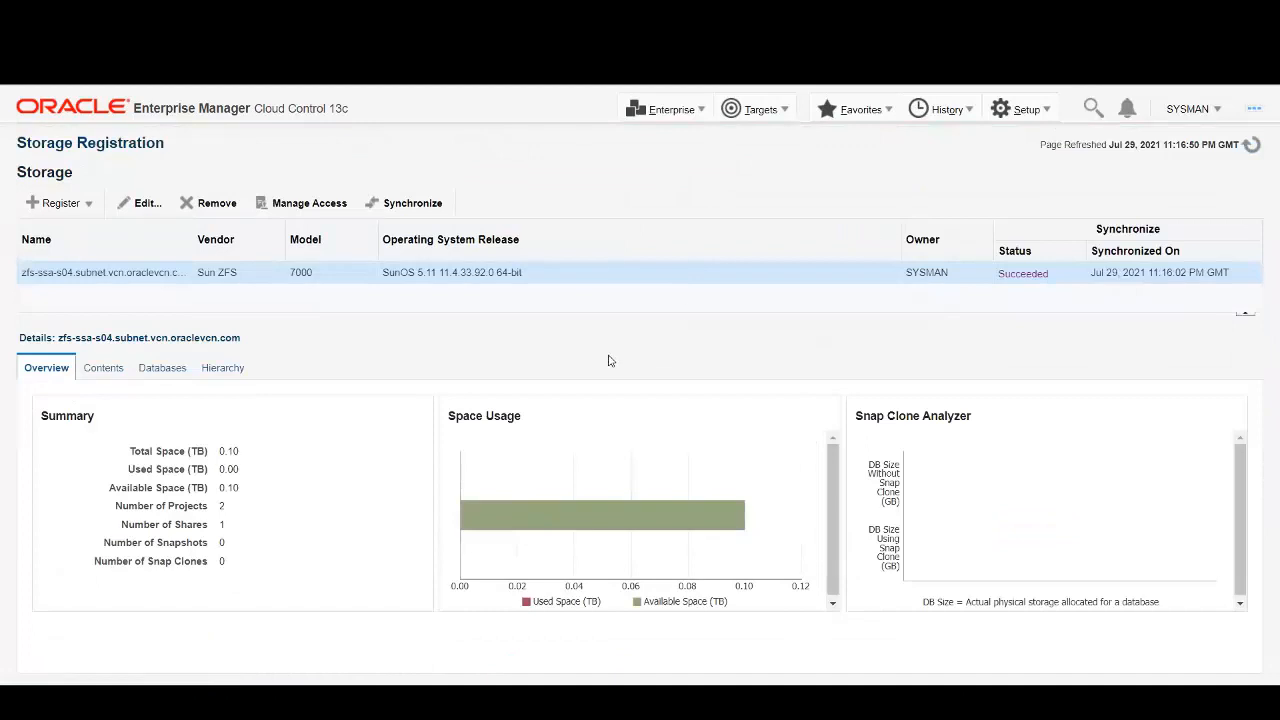
In the Contents tab, select project em_demo and open its Edit Storage Ceiling dialog.
mouse_move(557, 532)
click(108, 369)
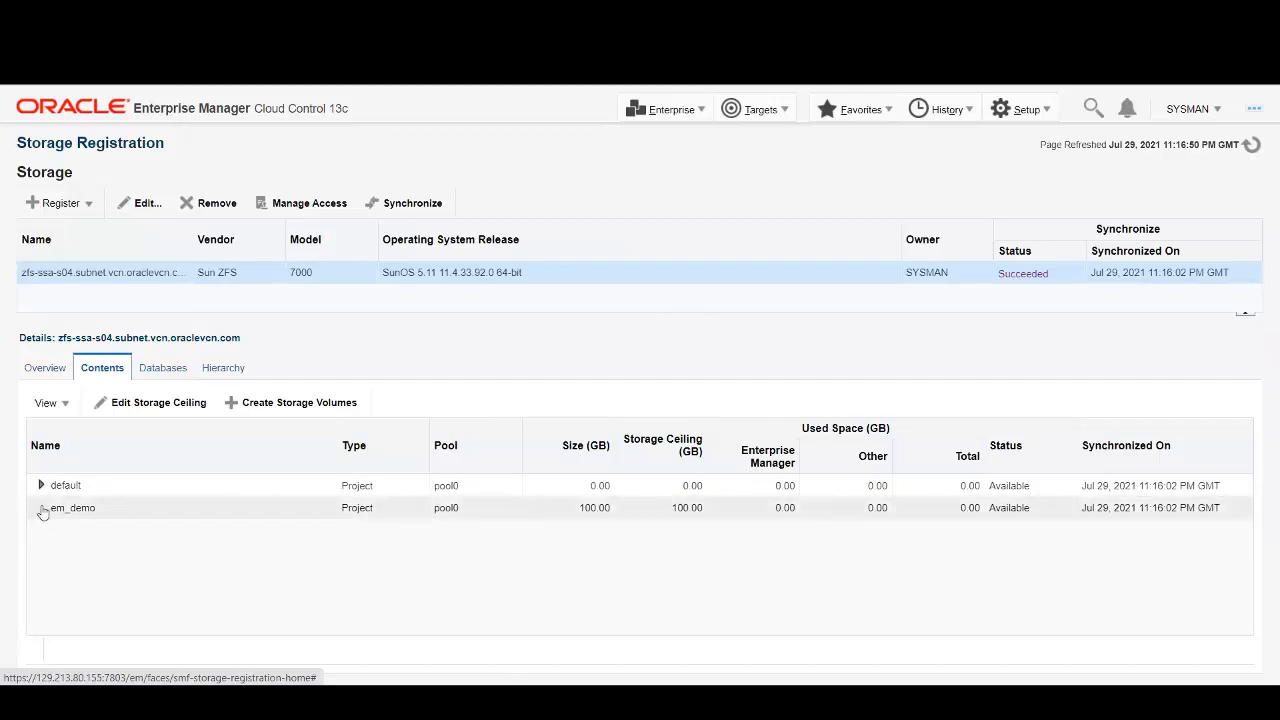
click(133, 511)
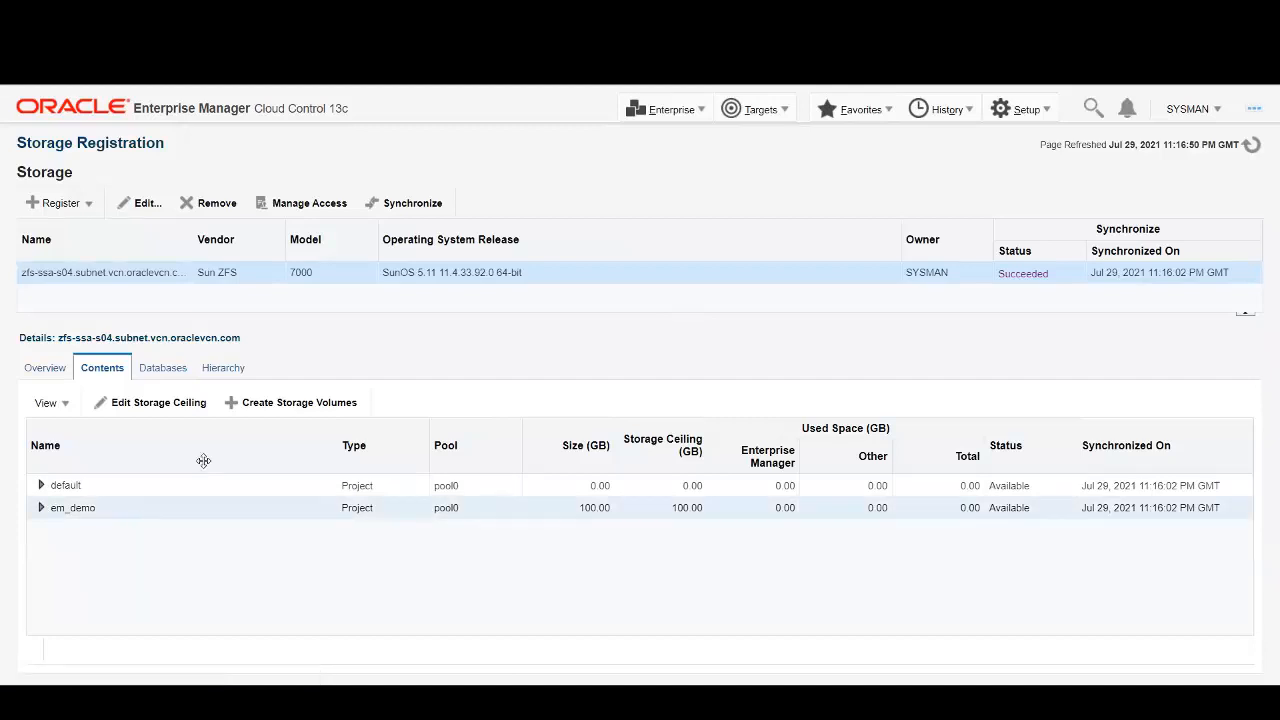
click(184, 405)
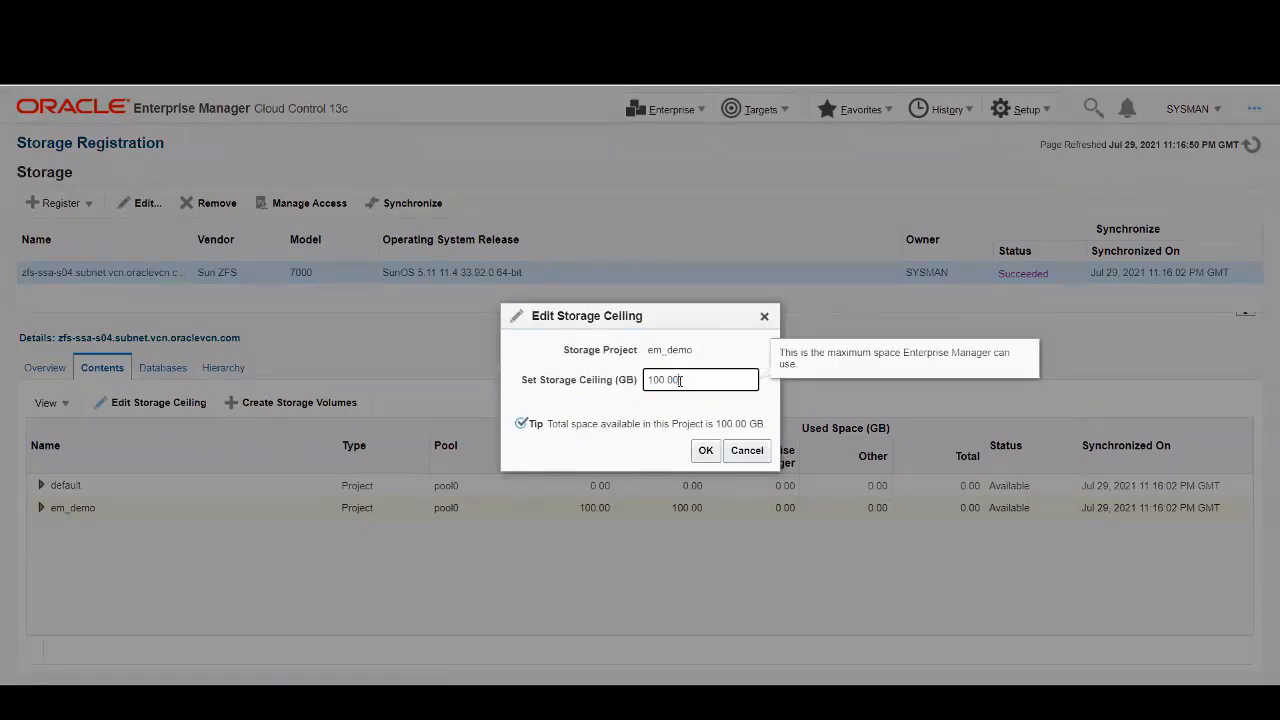
Confirm em_demo's 100 GB storage ceiling and expand the project to reveal the fs-1 share.
click(706, 452)
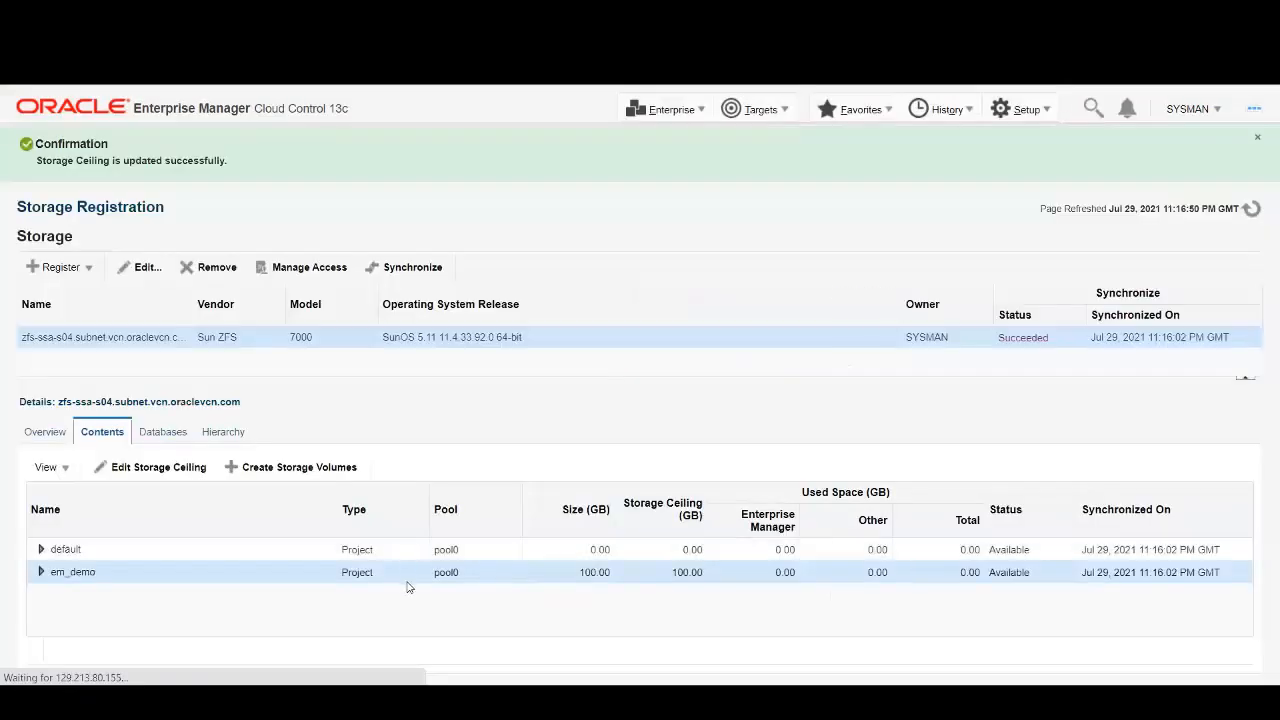
click(41, 572)
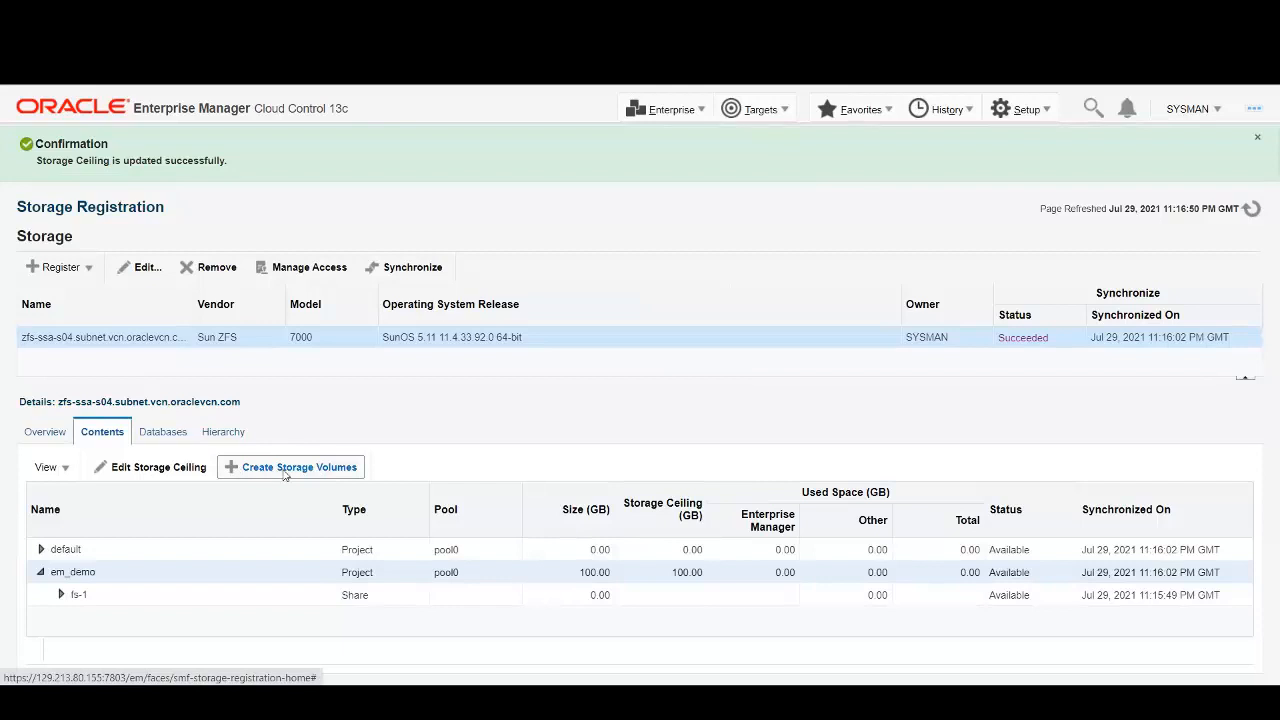
Add a new 50 GB storage volume on em_demo mounted at /u02/app/oracle/oradata.
click(318, 471)
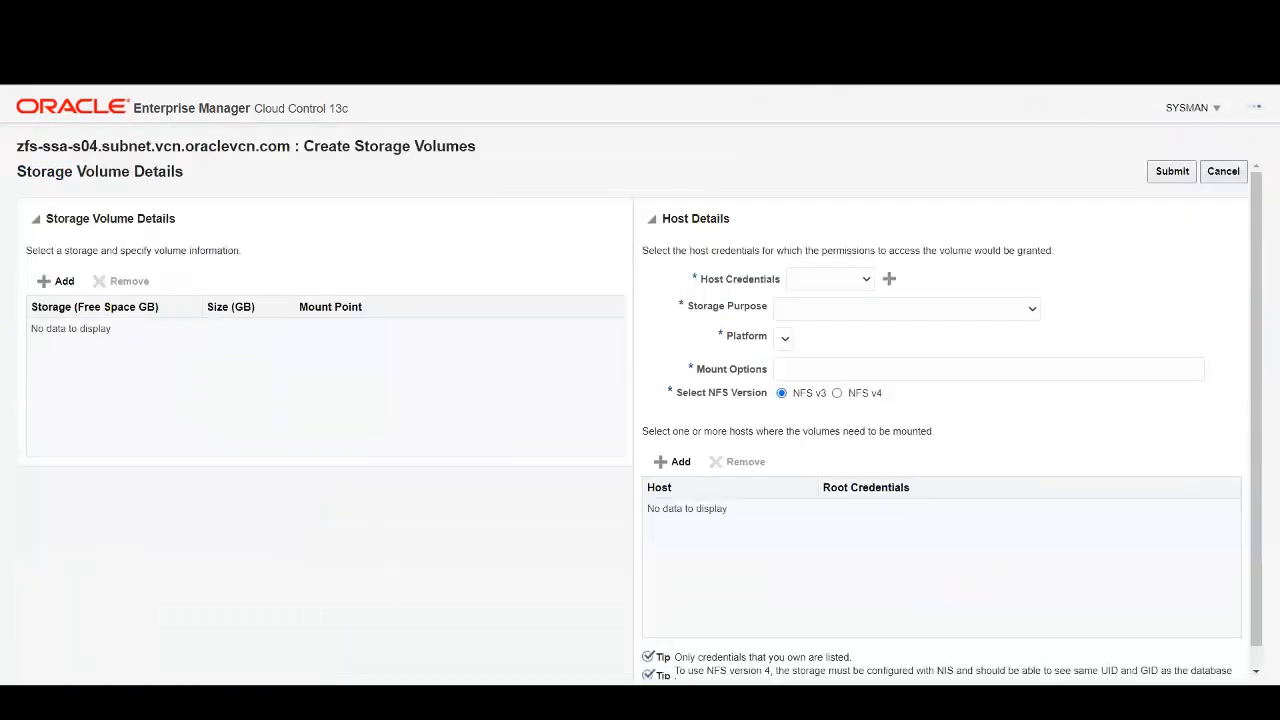
click(57, 281)
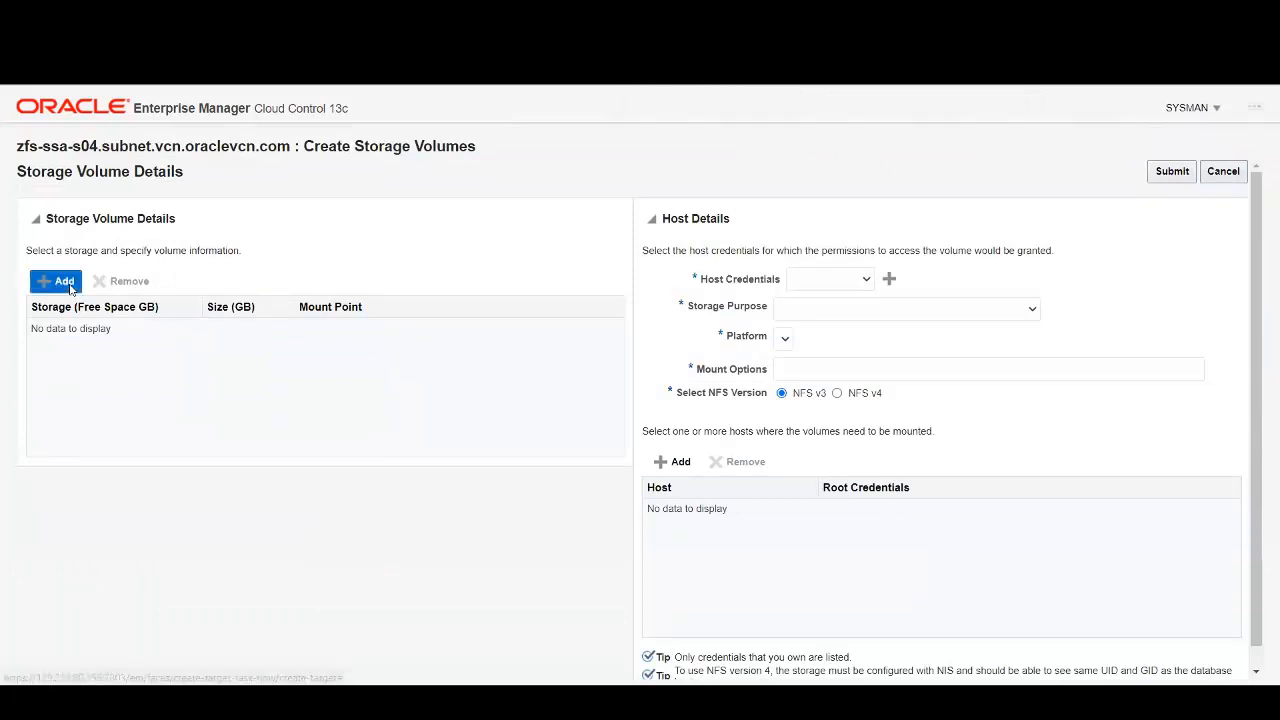
click(184, 337)
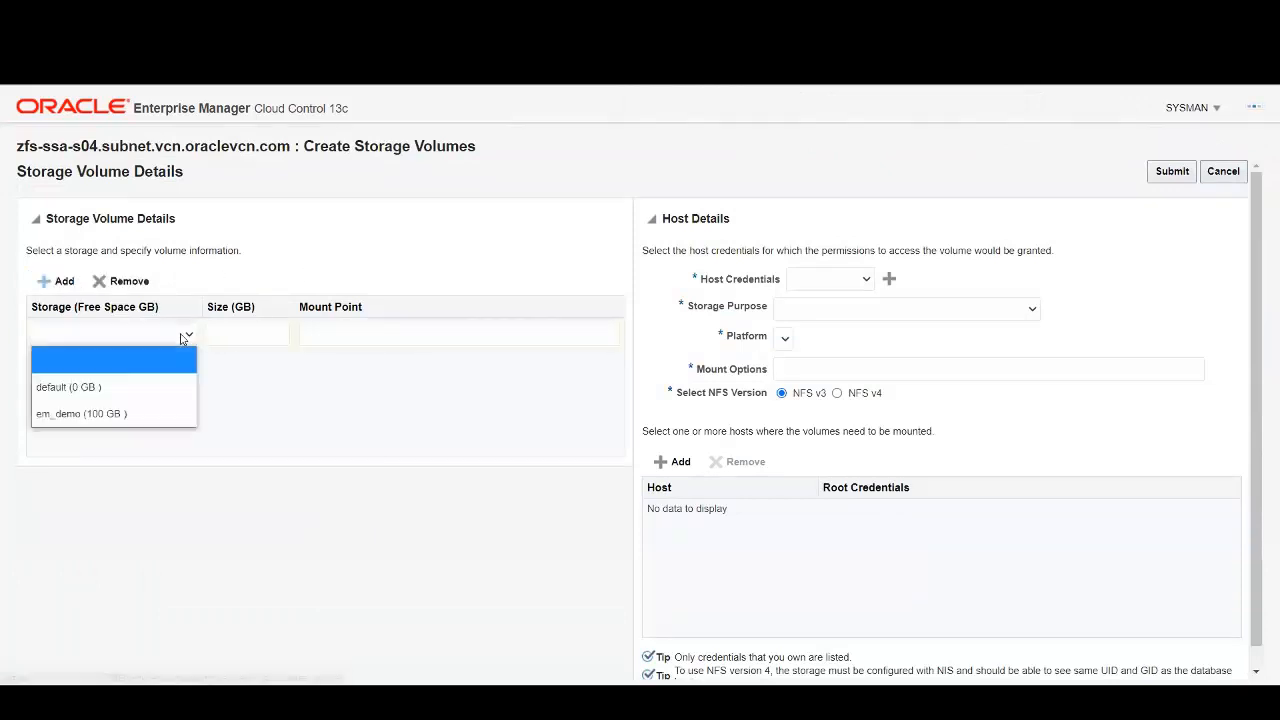
click(62, 414)
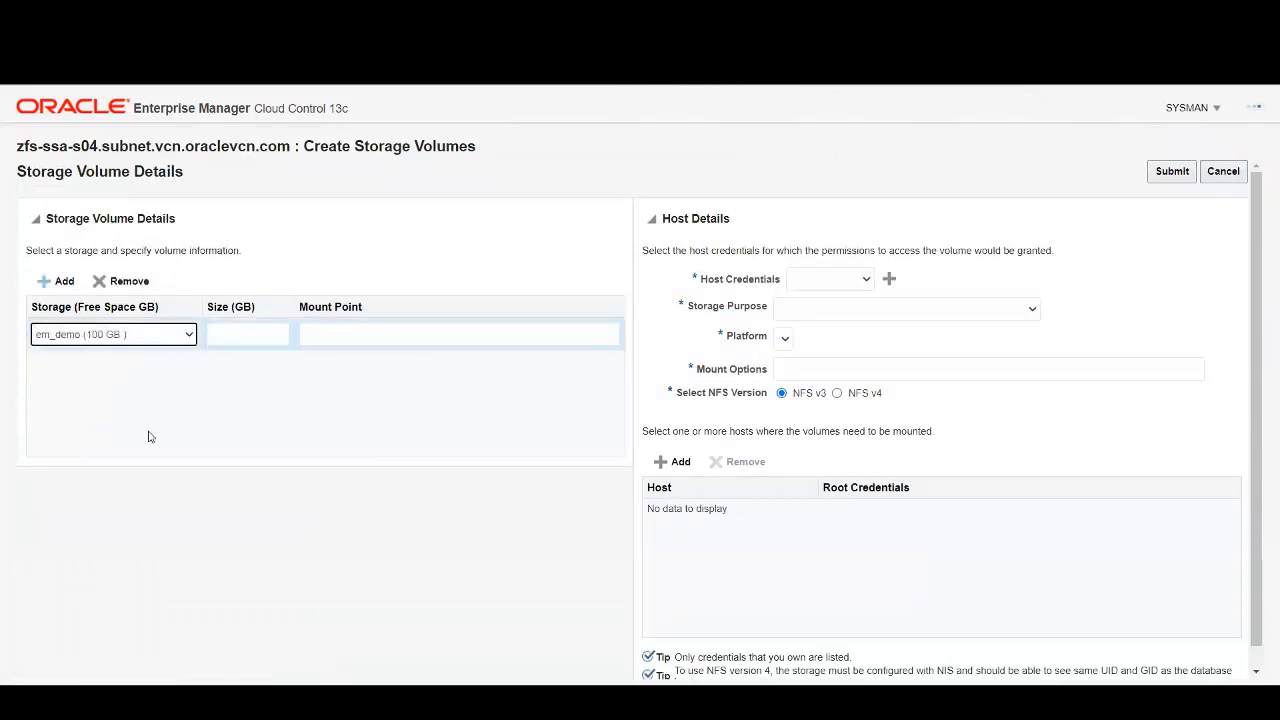
click(240, 337)
text(50)
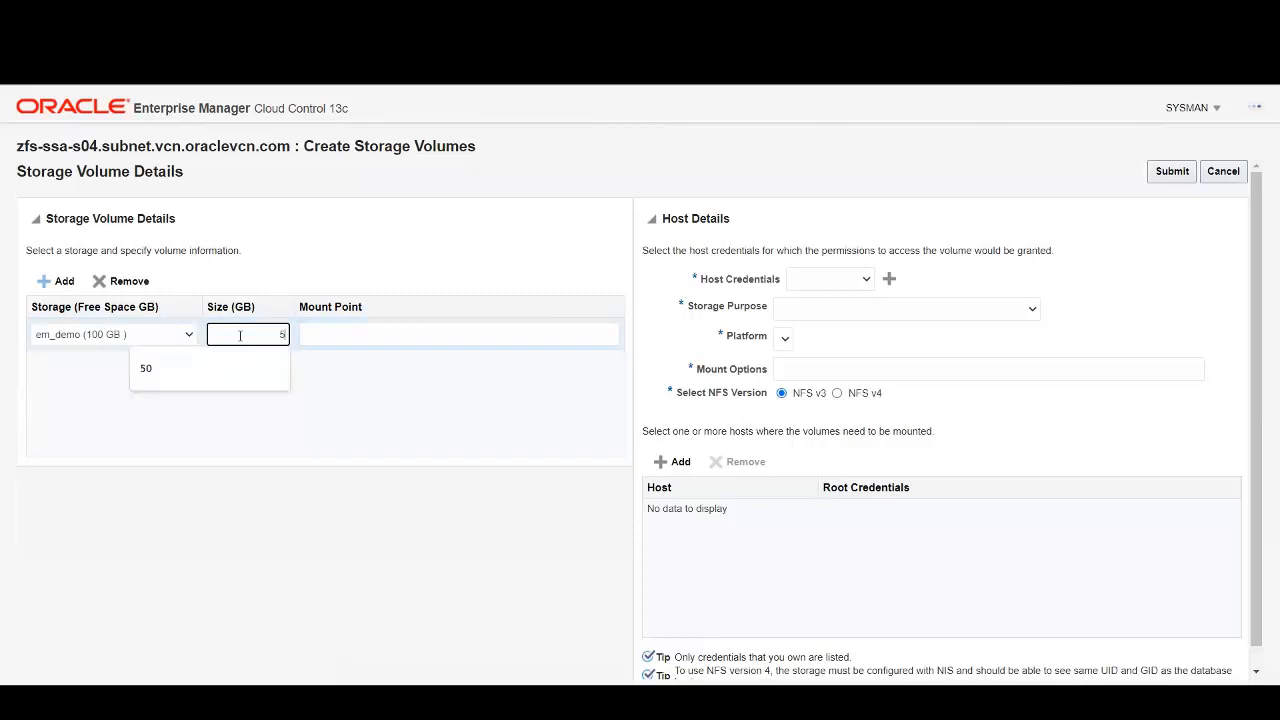
click(341, 340)
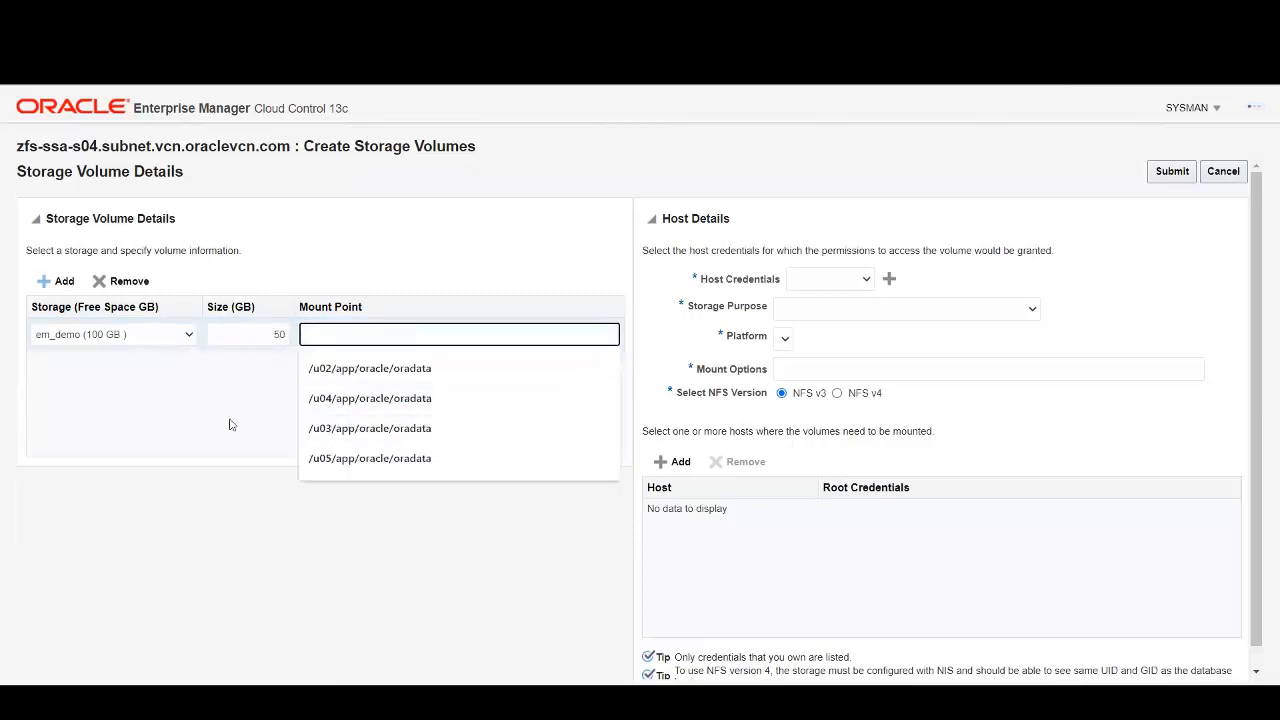
click(440, 258)
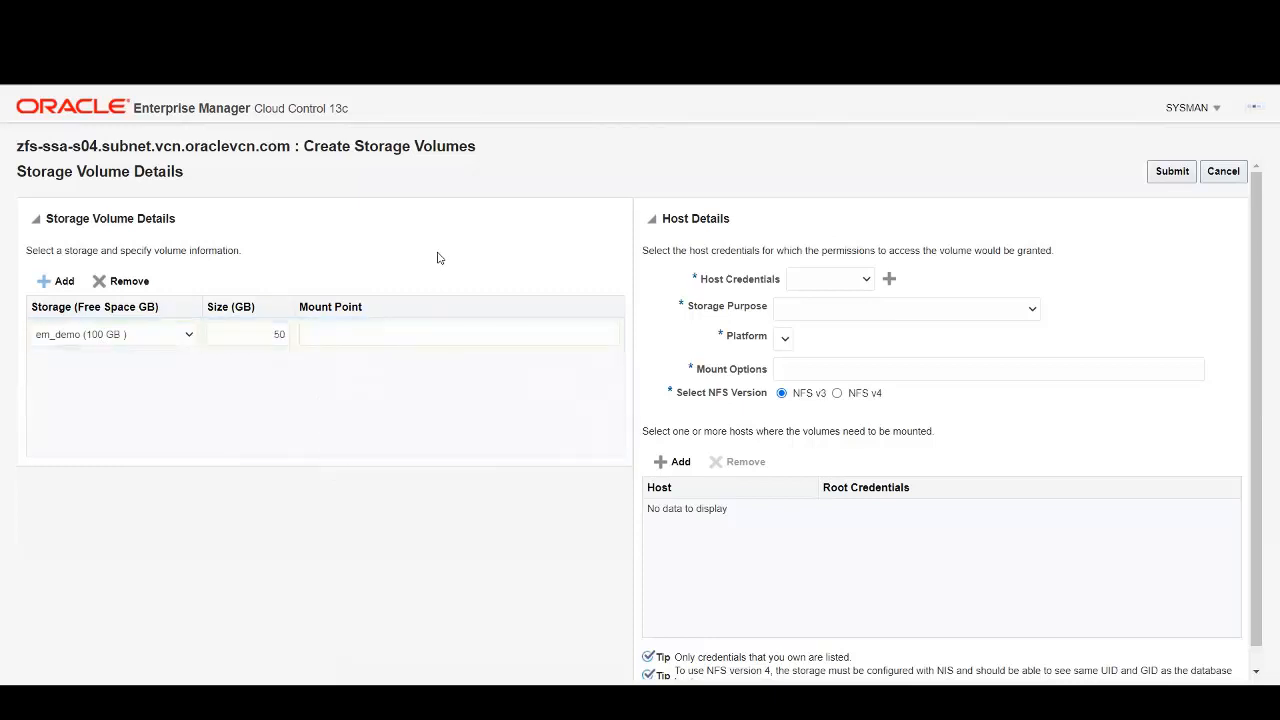
click(333, 333)
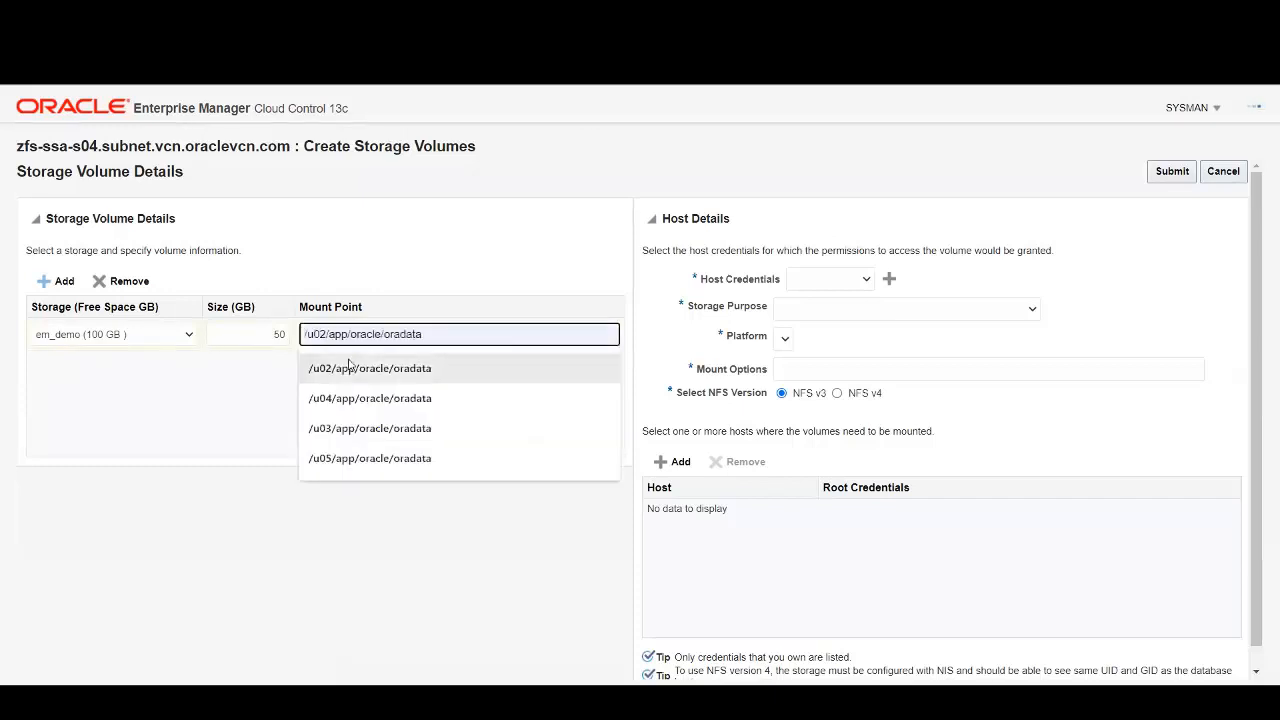
click(333, 367)
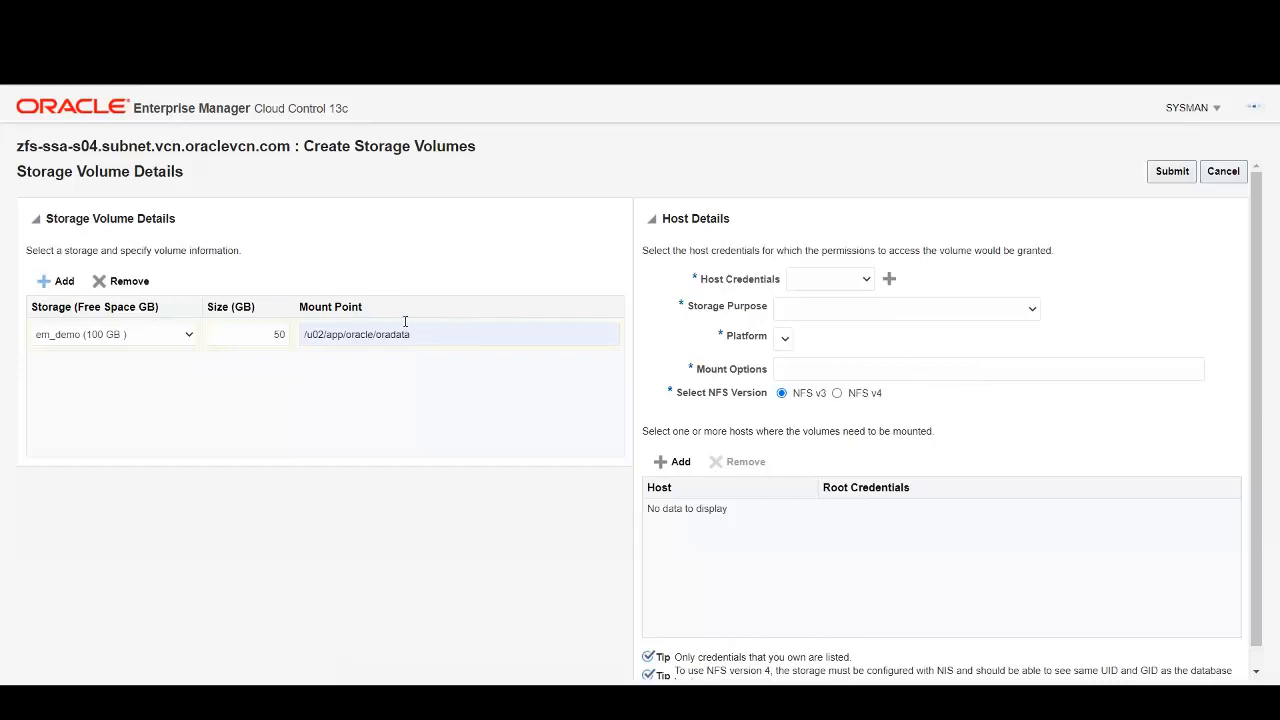
Choose ORACLE host credentials, single-instance data, redo and control files purpose, and Linux x86-64 platform.
click(867, 281)
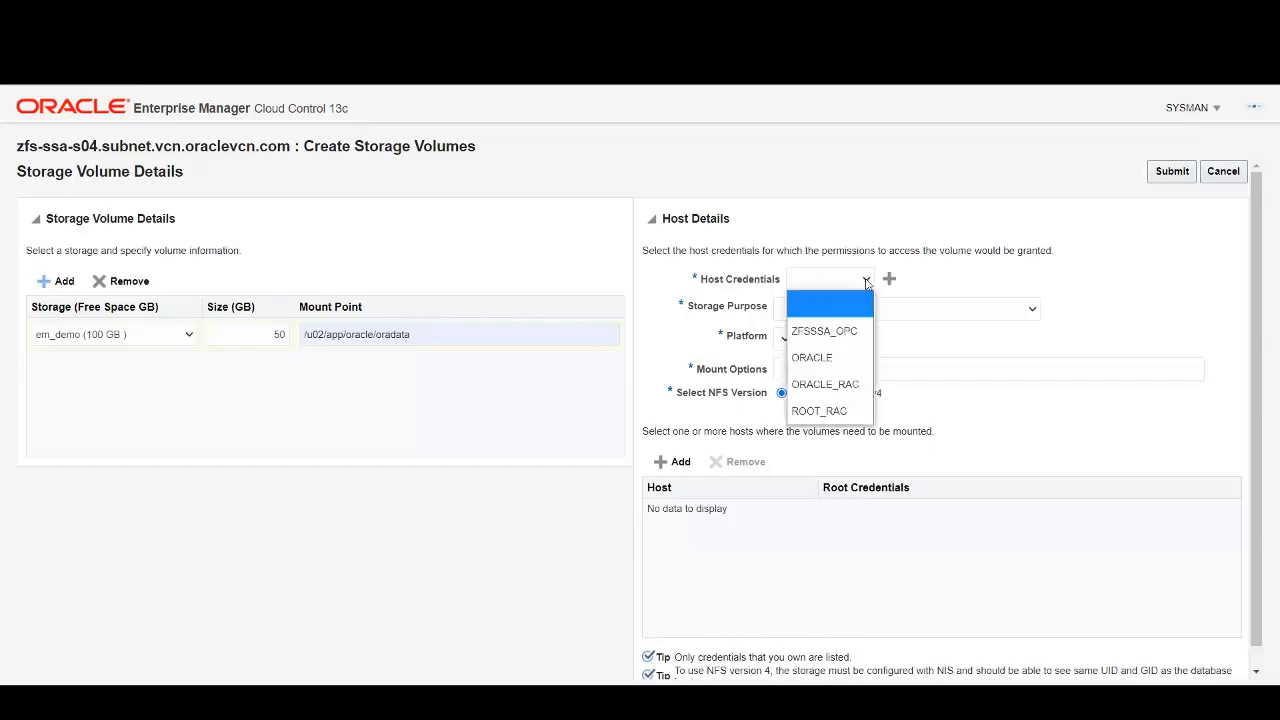
click(841, 352)
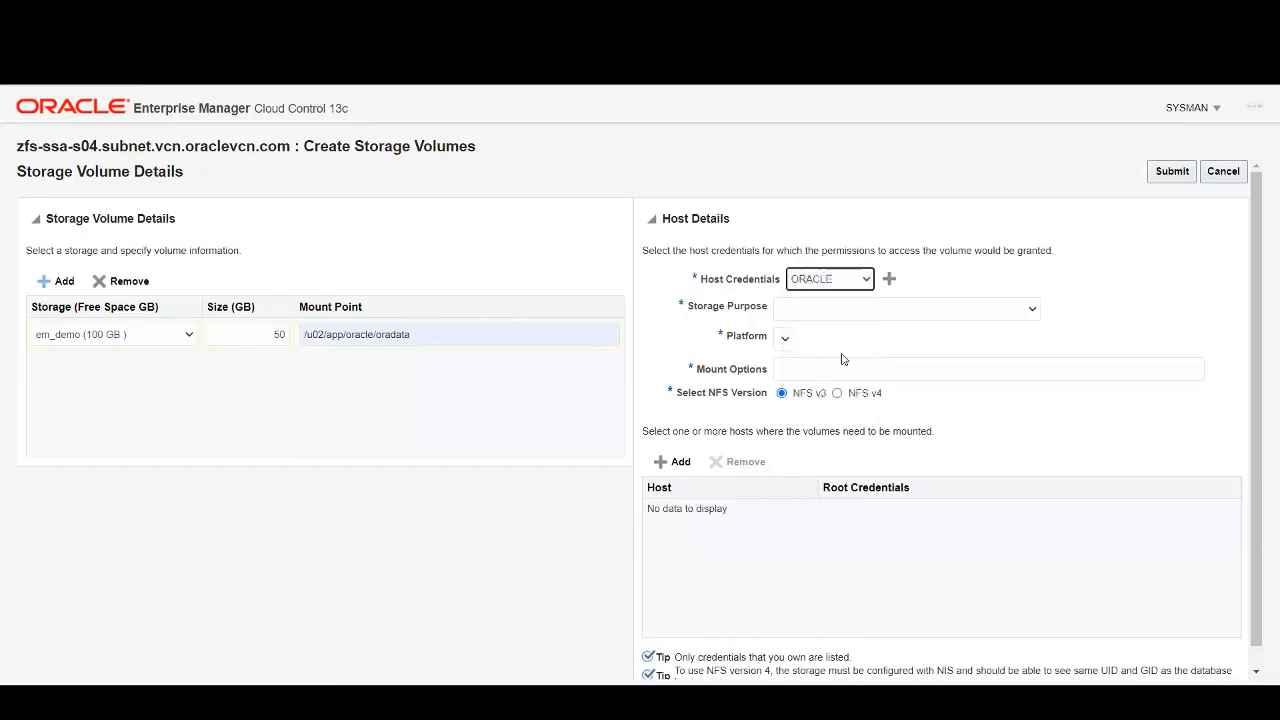
click(1033, 311)
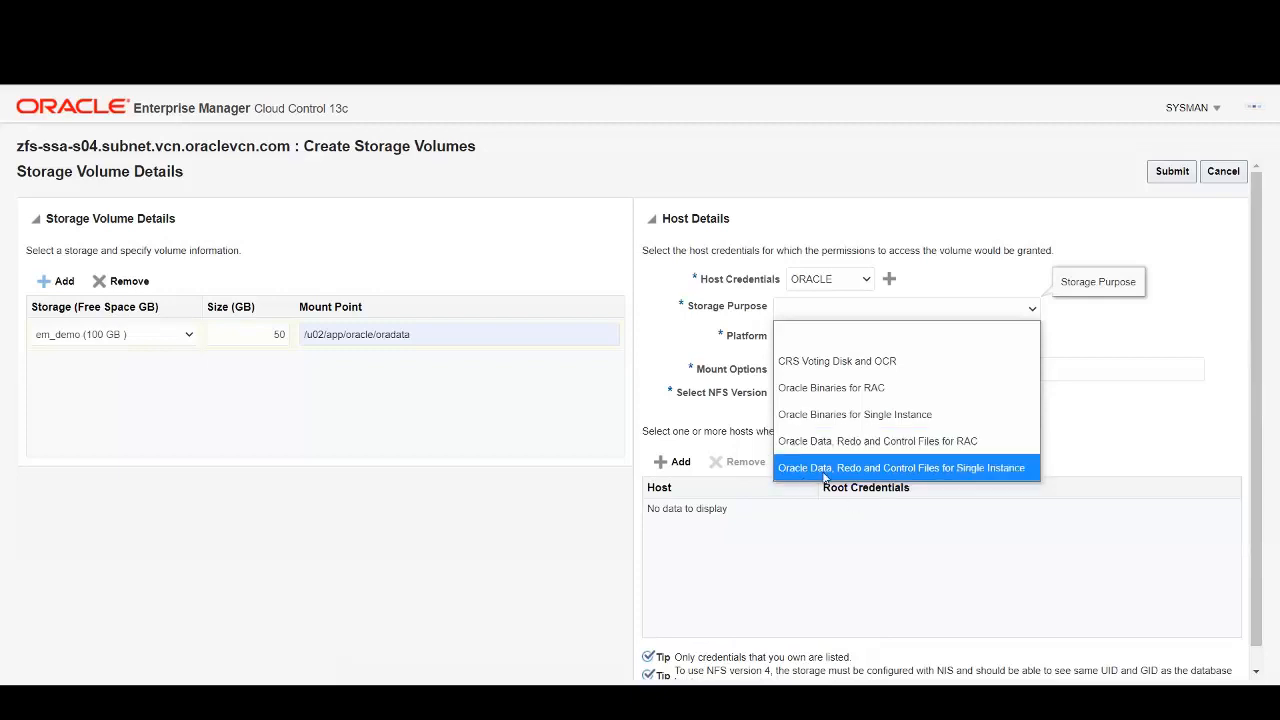
click(979, 470)
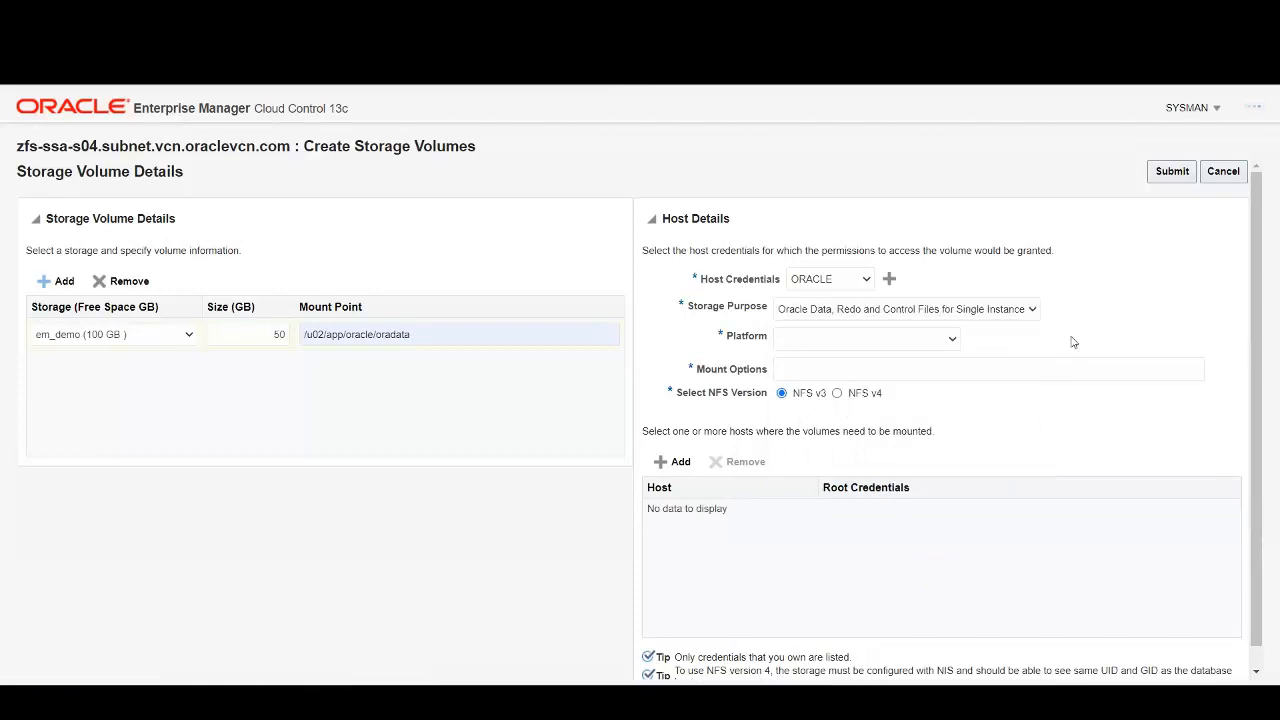
click(953, 339)
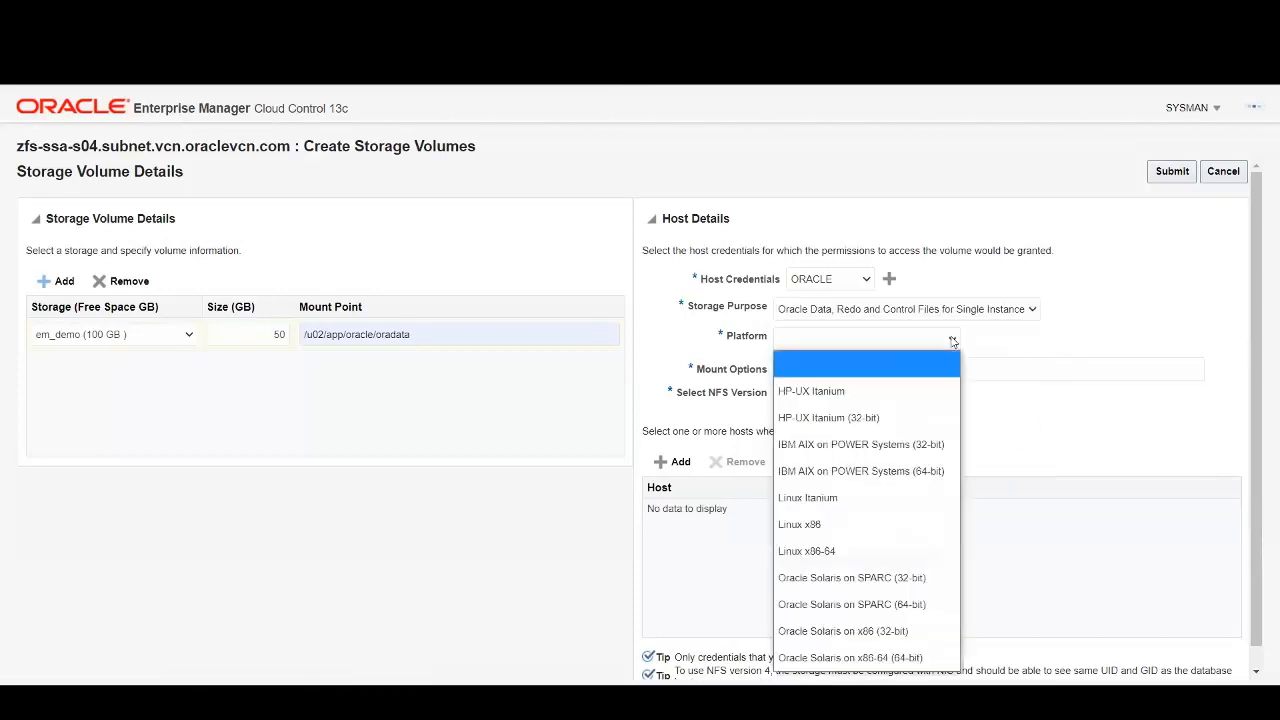
click(816, 552)
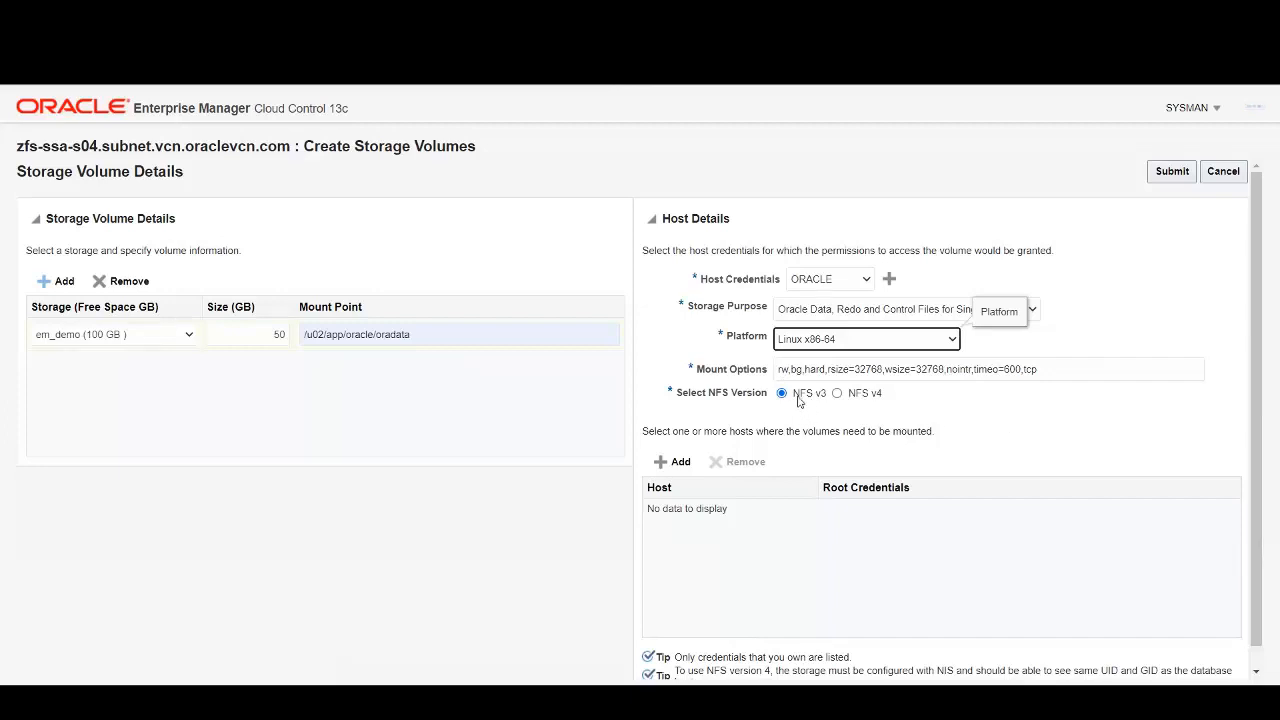
click(680, 463)
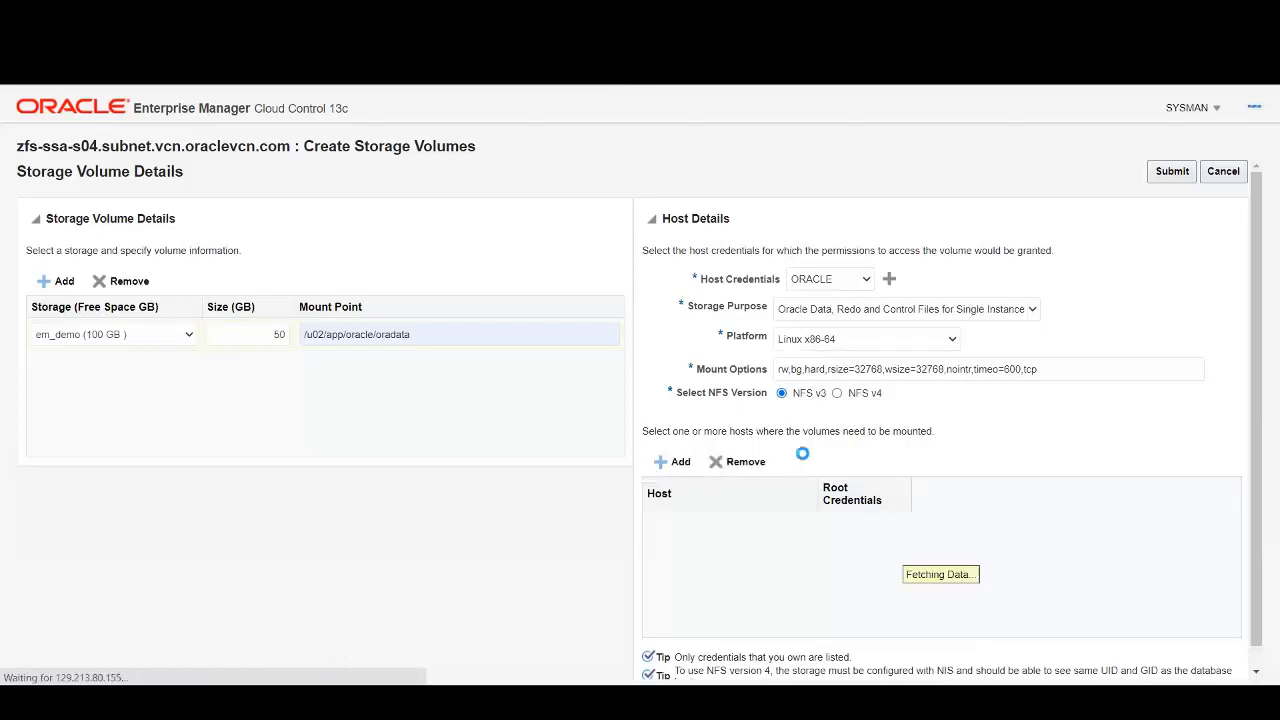
click(799, 514)
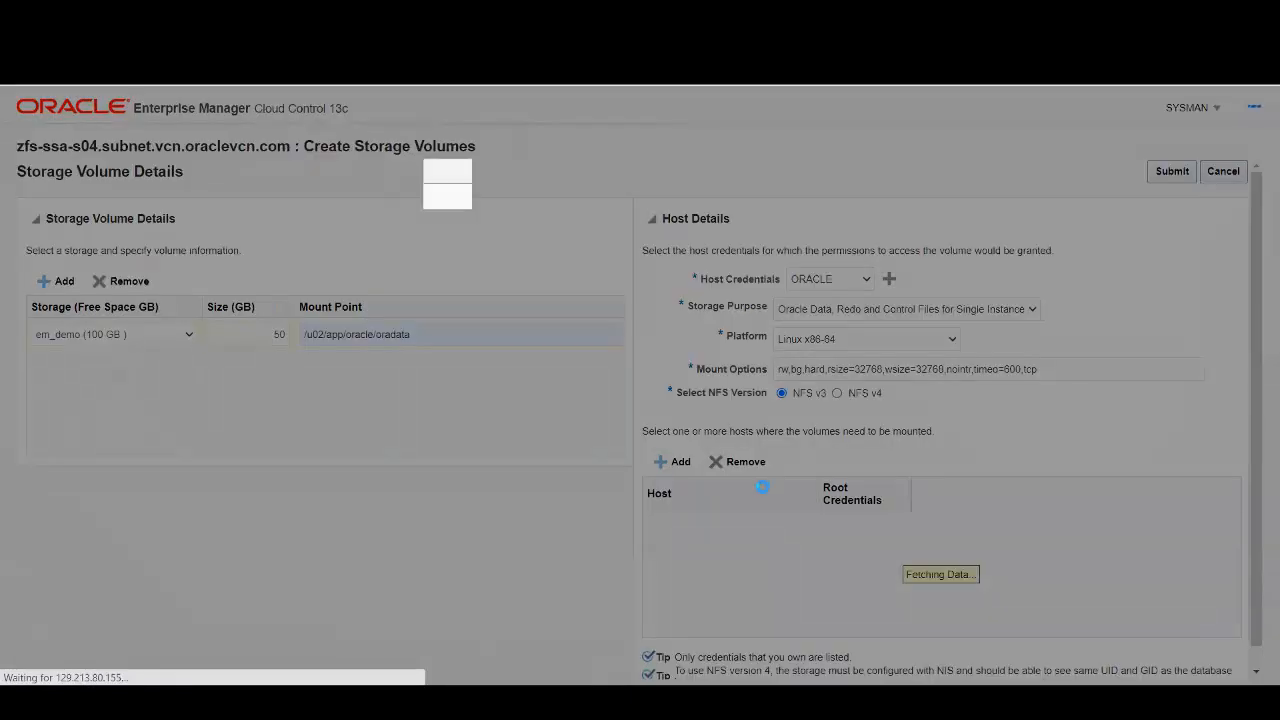
click(550, 345)
click(777, 581)
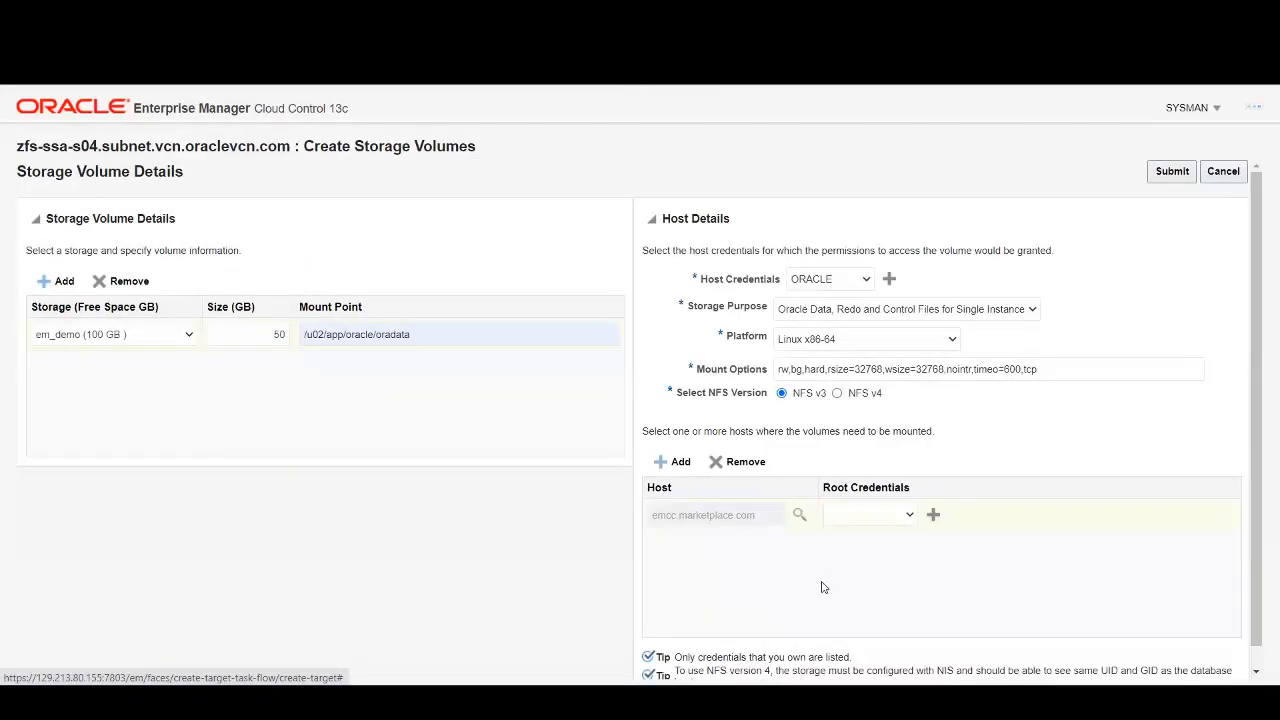
click(910, 516)
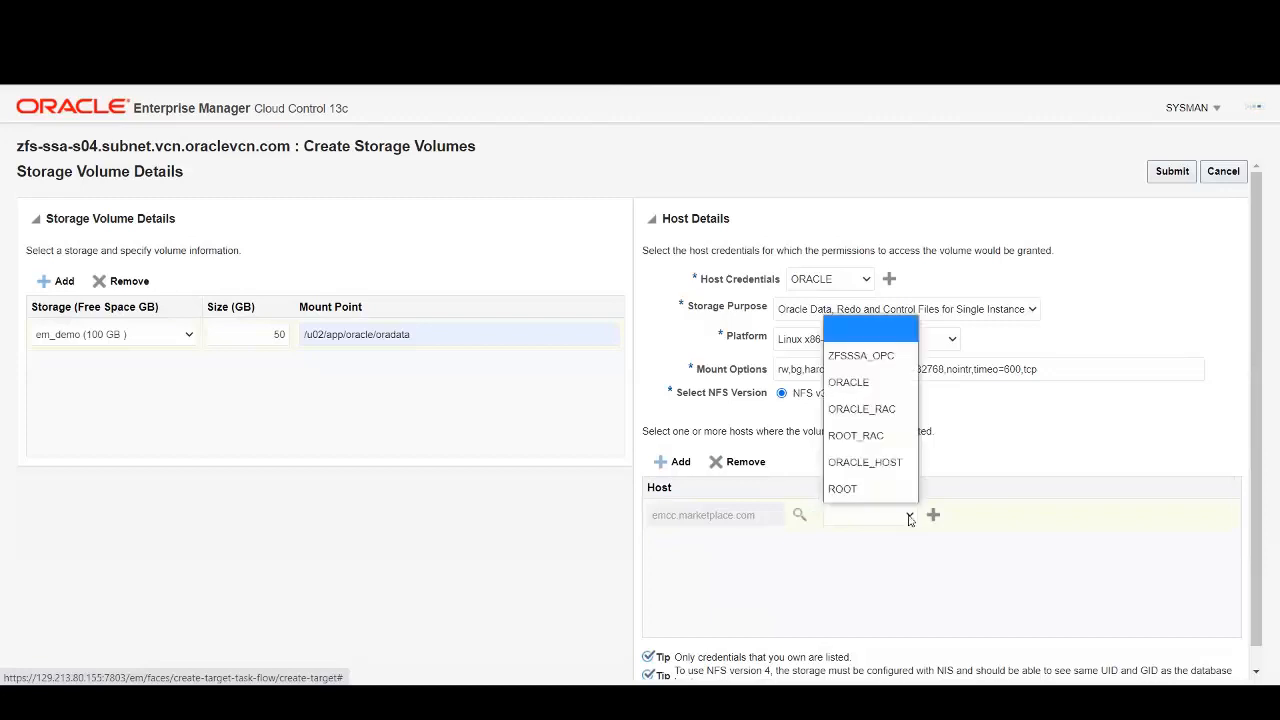
click(869, 487)
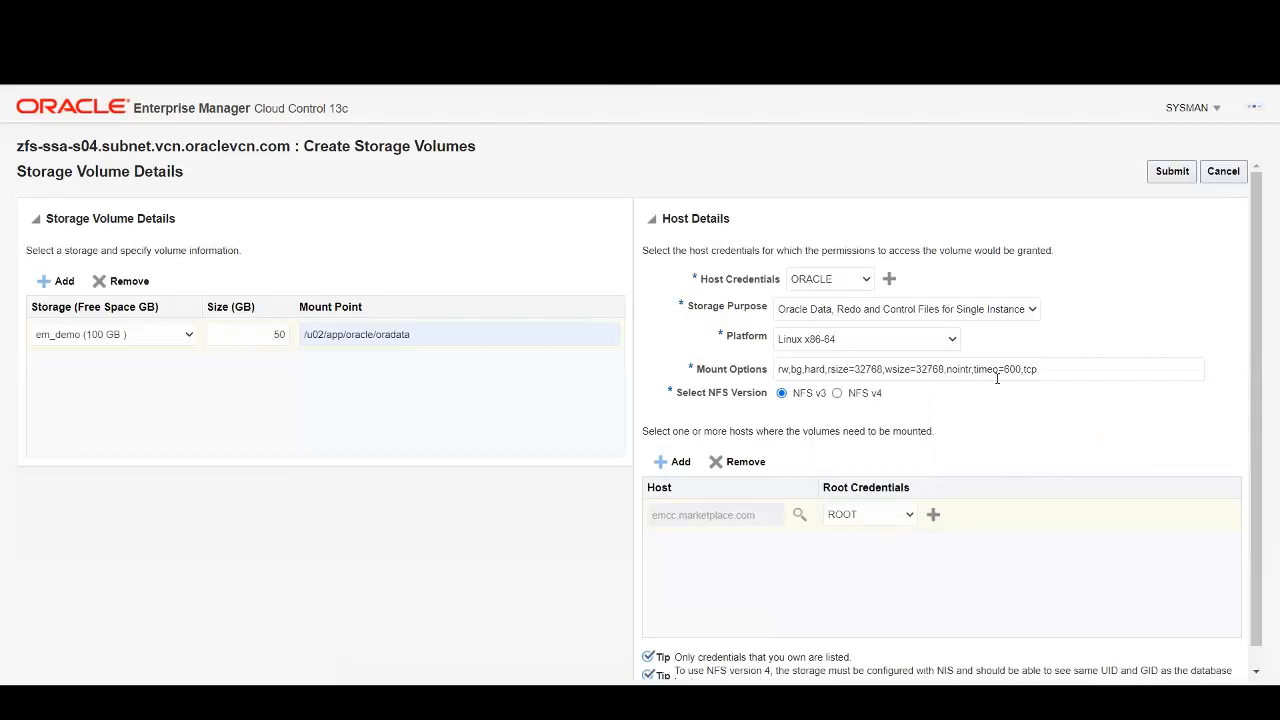
click(1172, 171)
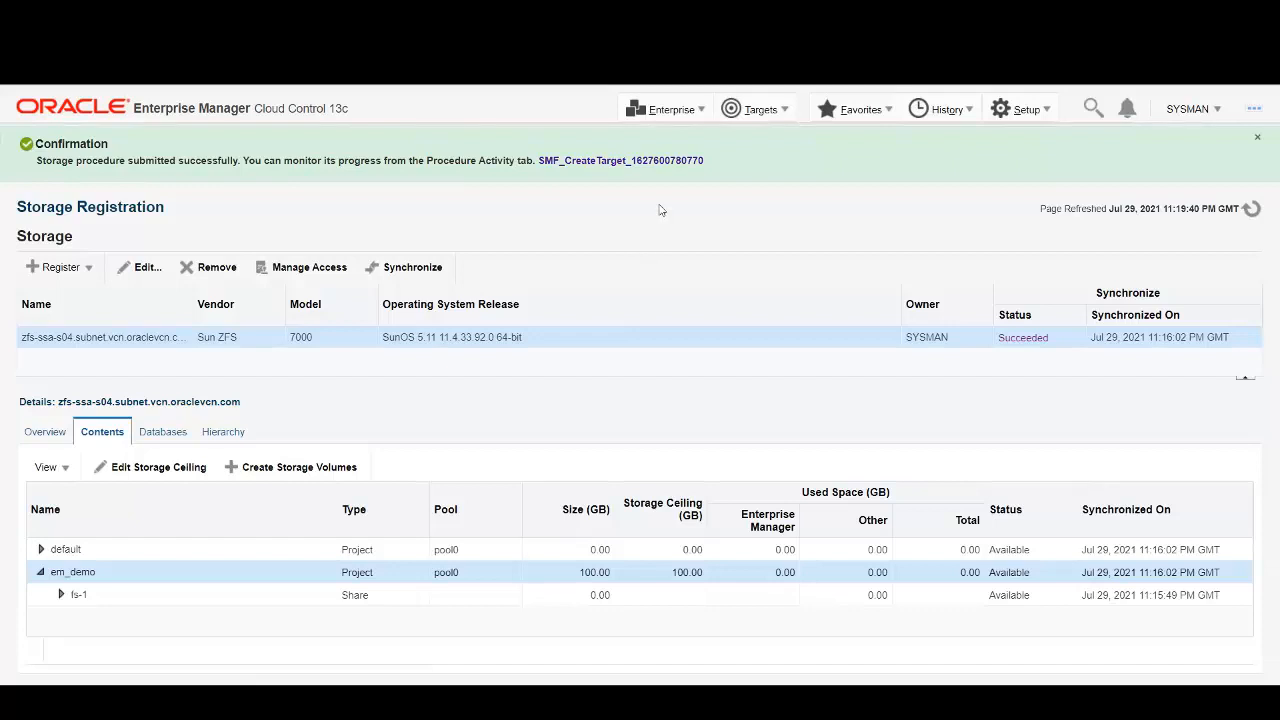
Refresh Storage Registration to show the 50 GB smf_vol_1002 share, then go to the Databases targets list.
click(1247, 208)
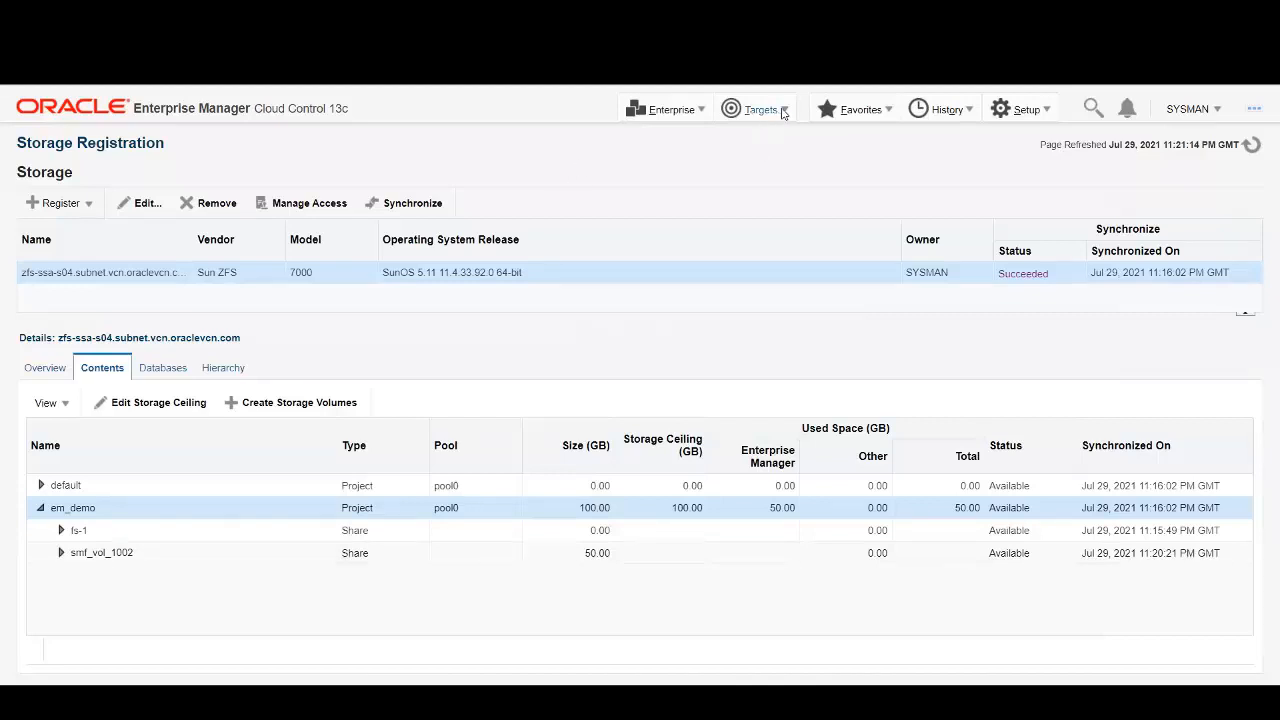
click(783, 111)
click(762, 266)
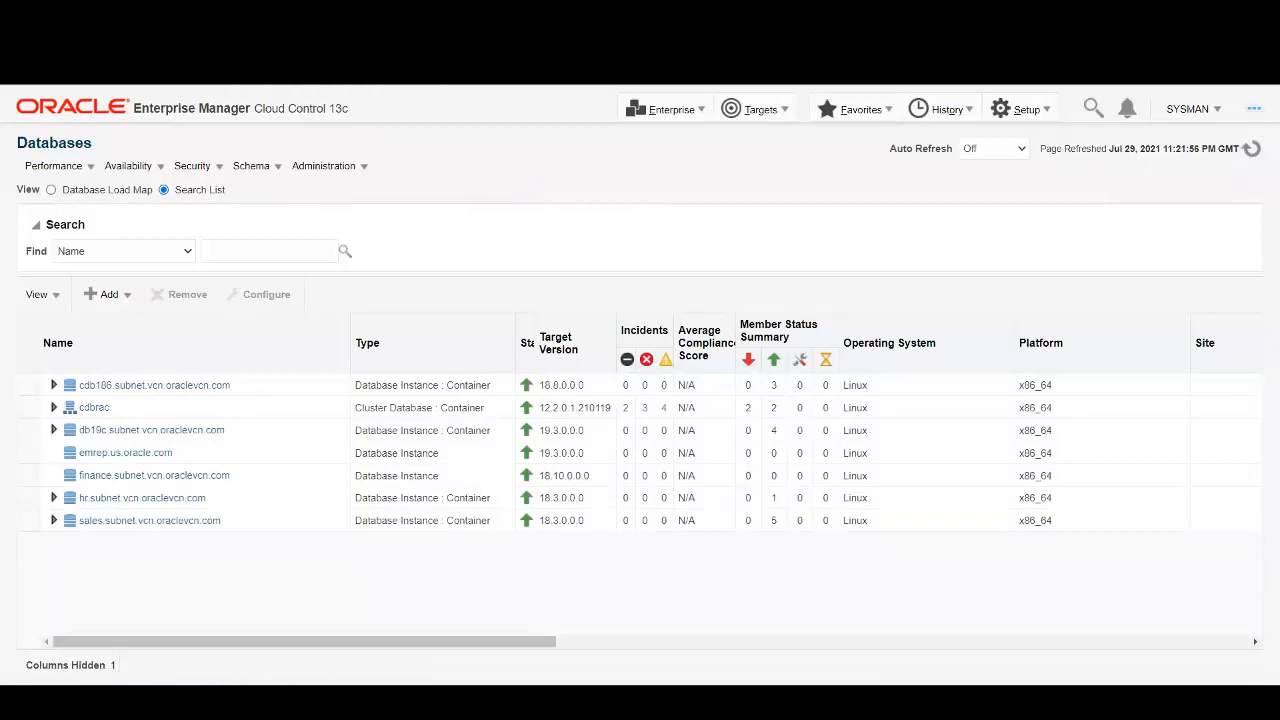
From the finance database's home page, launch Oracle Database > Cloning > Create Test Master.
click(148, 482)
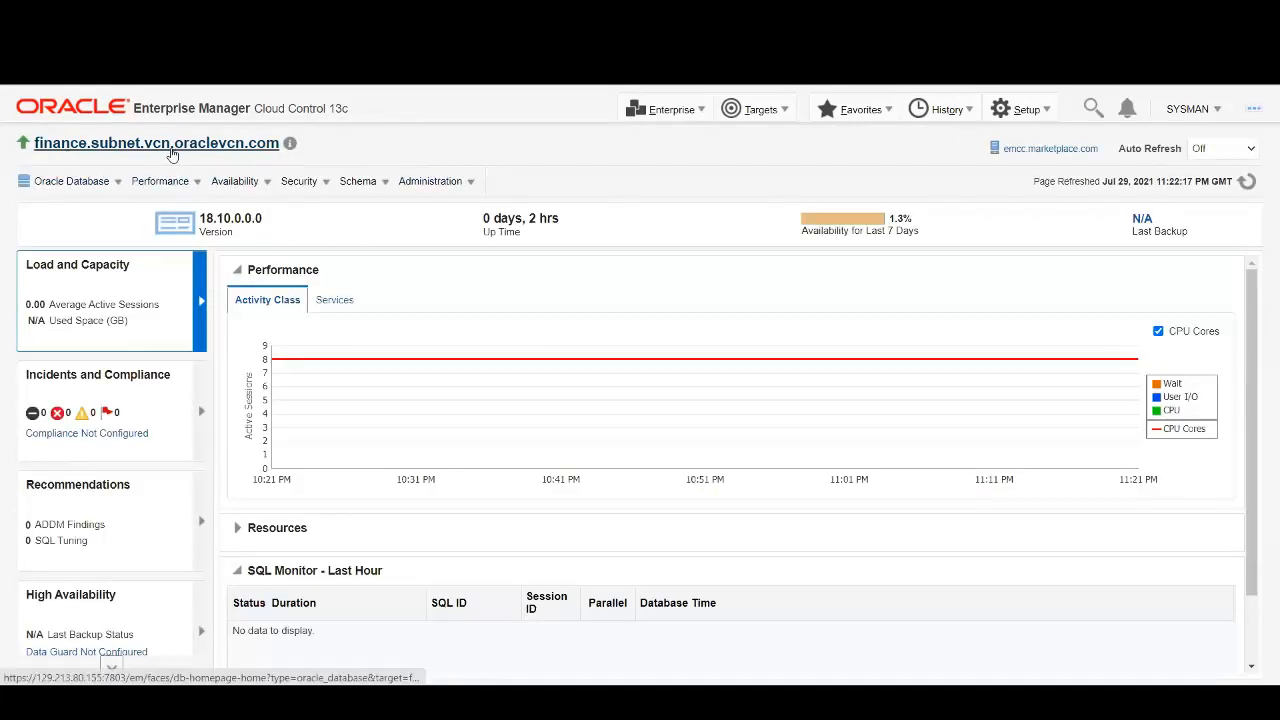
click(116, 184)
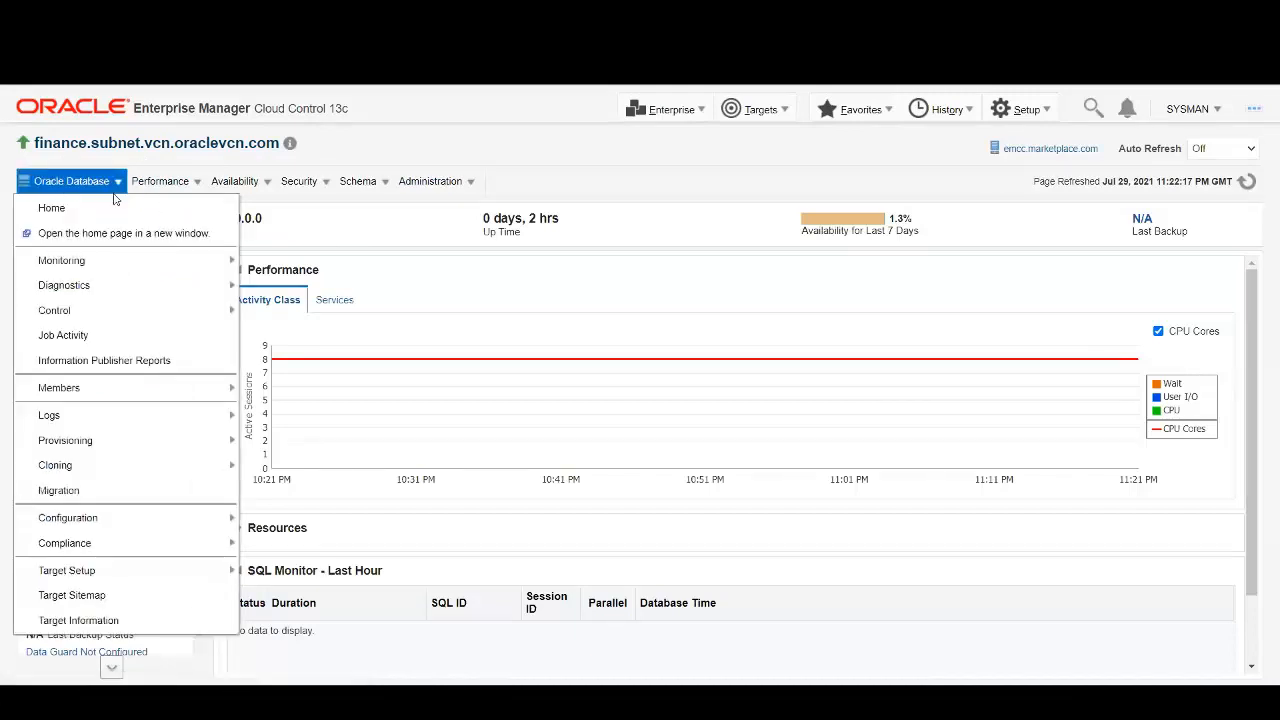
mouse_move(82, 470)
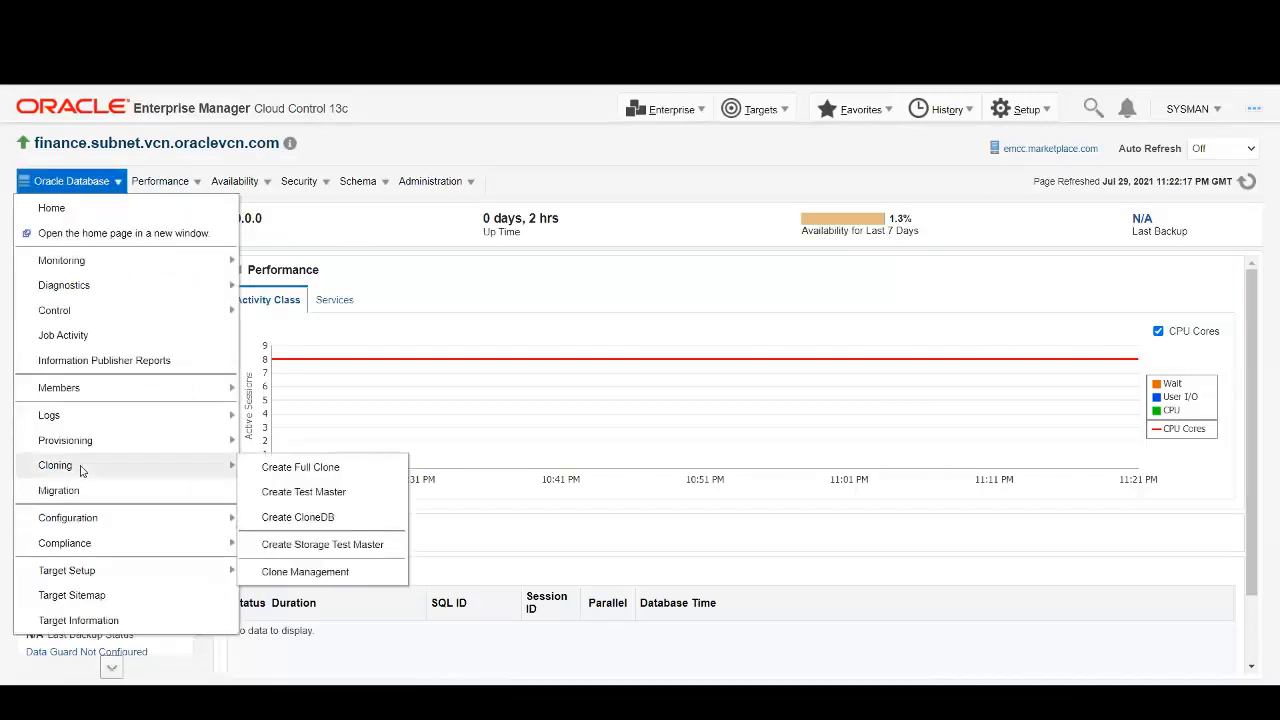
click(334, 494)
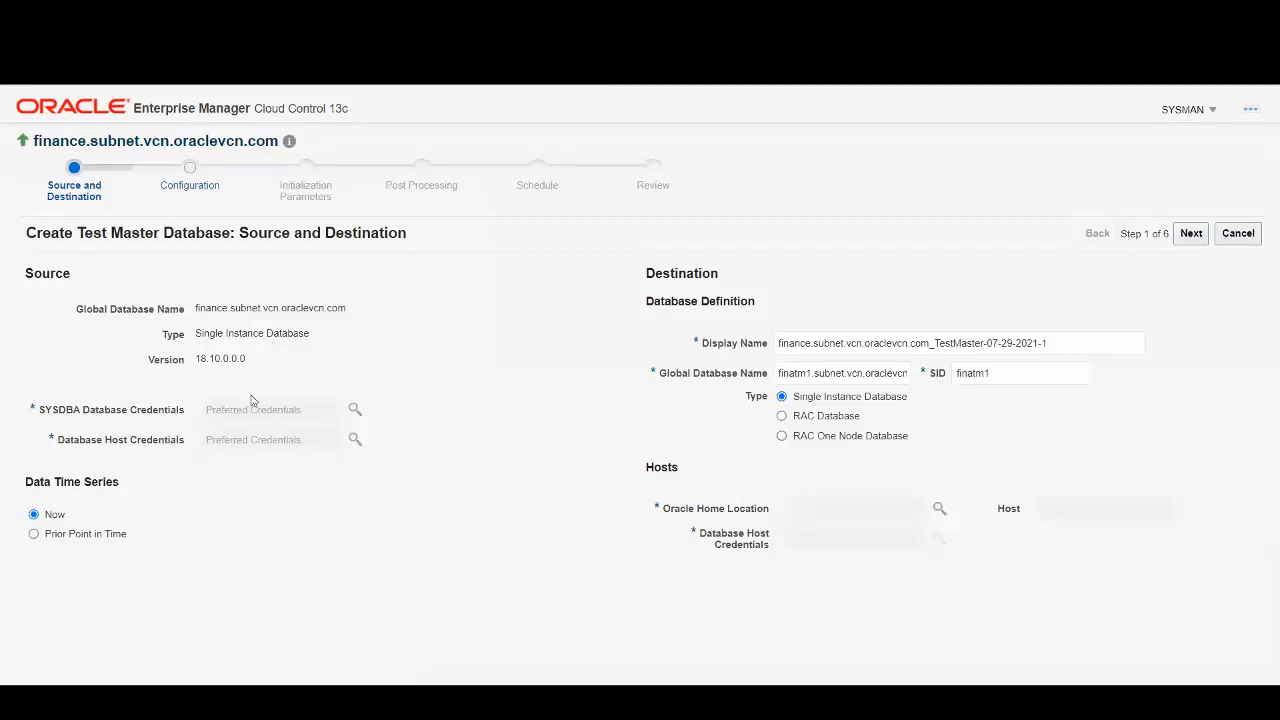
Use the named credential SYS_SALES for SYSDBA access to the source database.
click(355, 410)
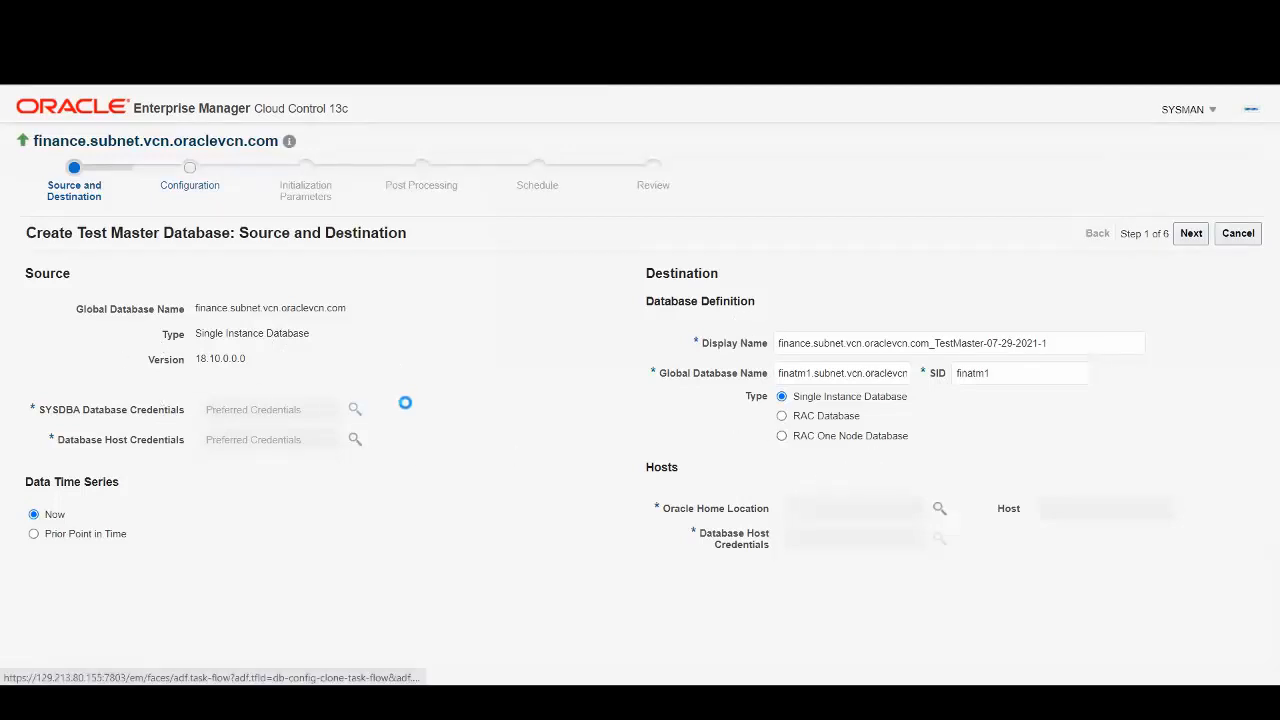
click(650, 321)
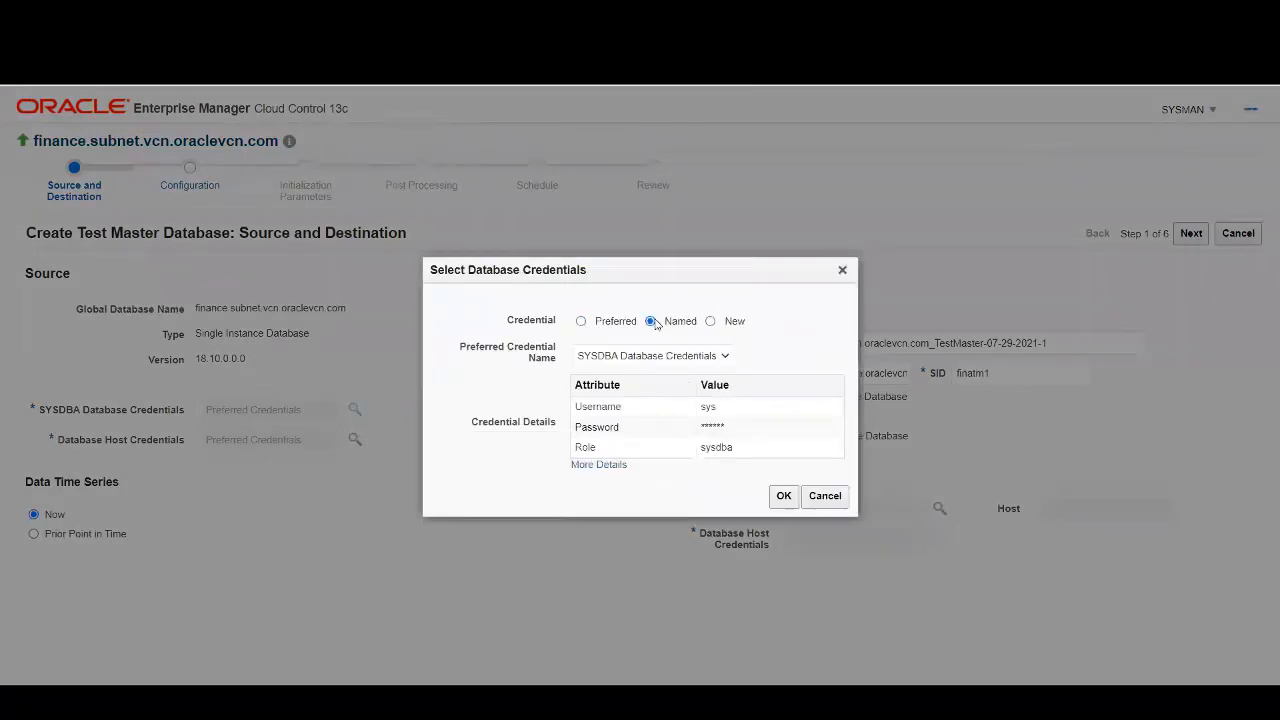
click(632, 357)
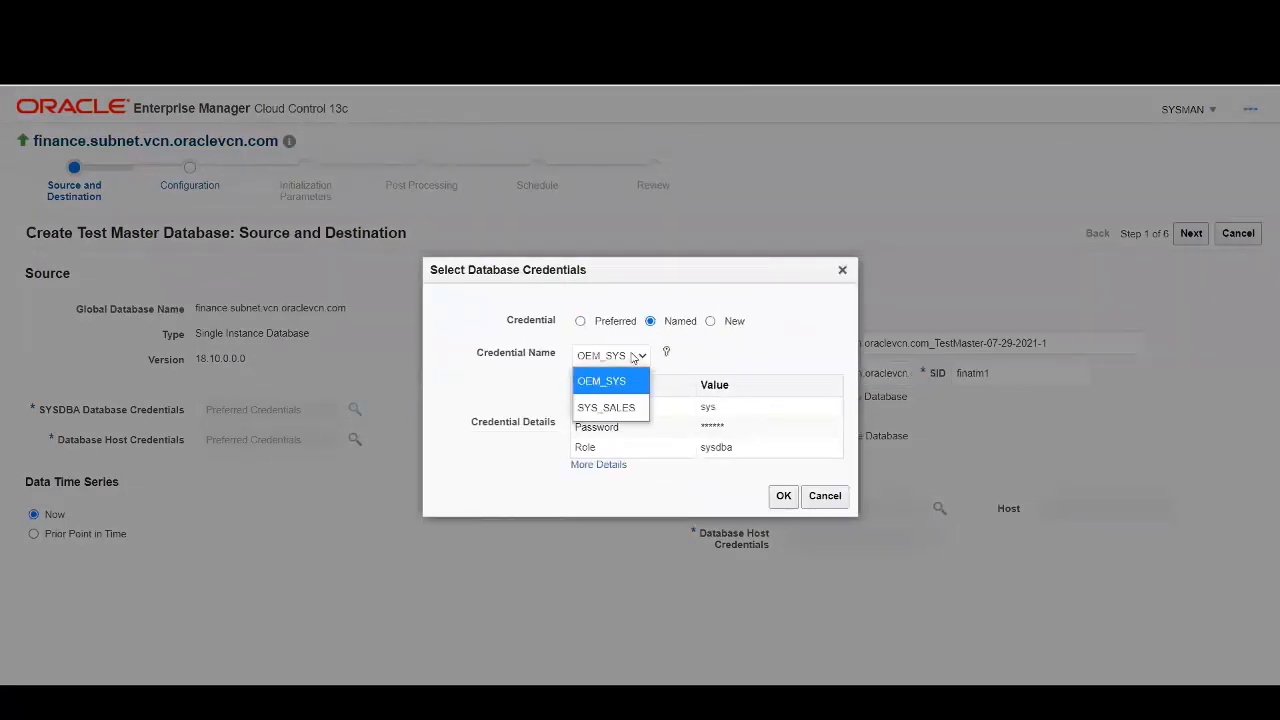
click(612, 407)
click(783, 496)
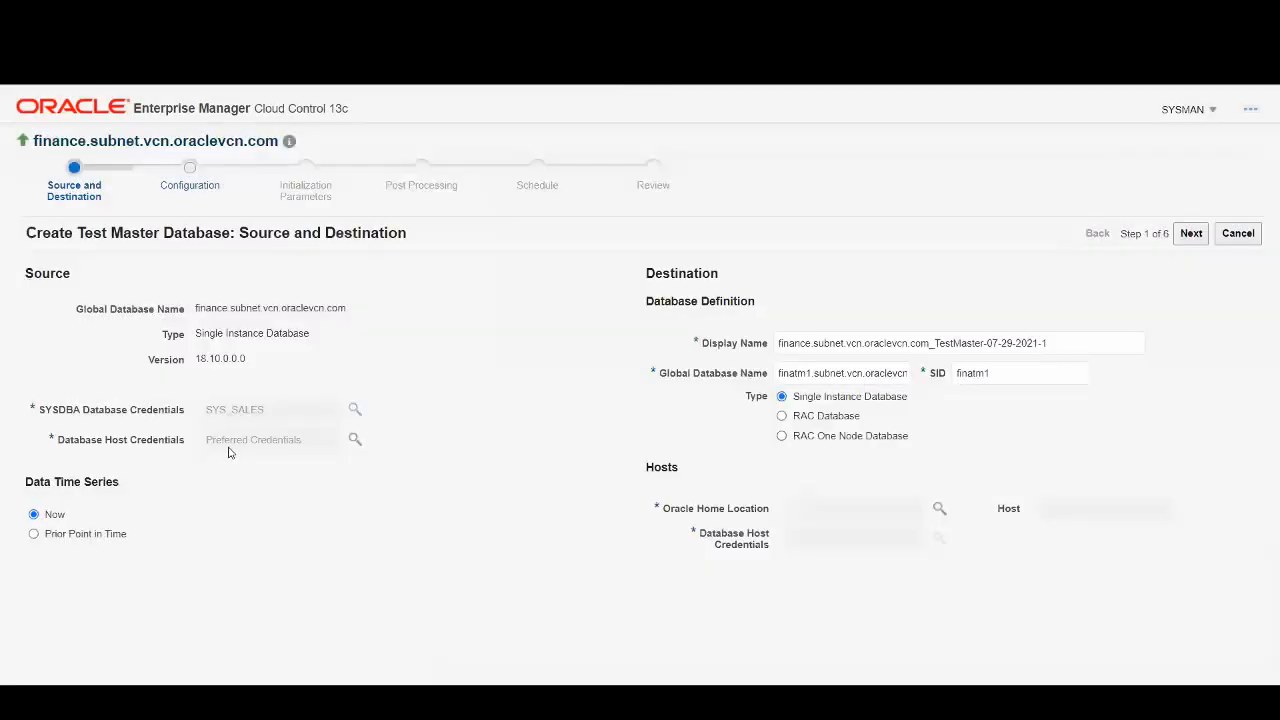
Use the named credential ORACLE_HOST for the database host credentials.
click(356, 441)
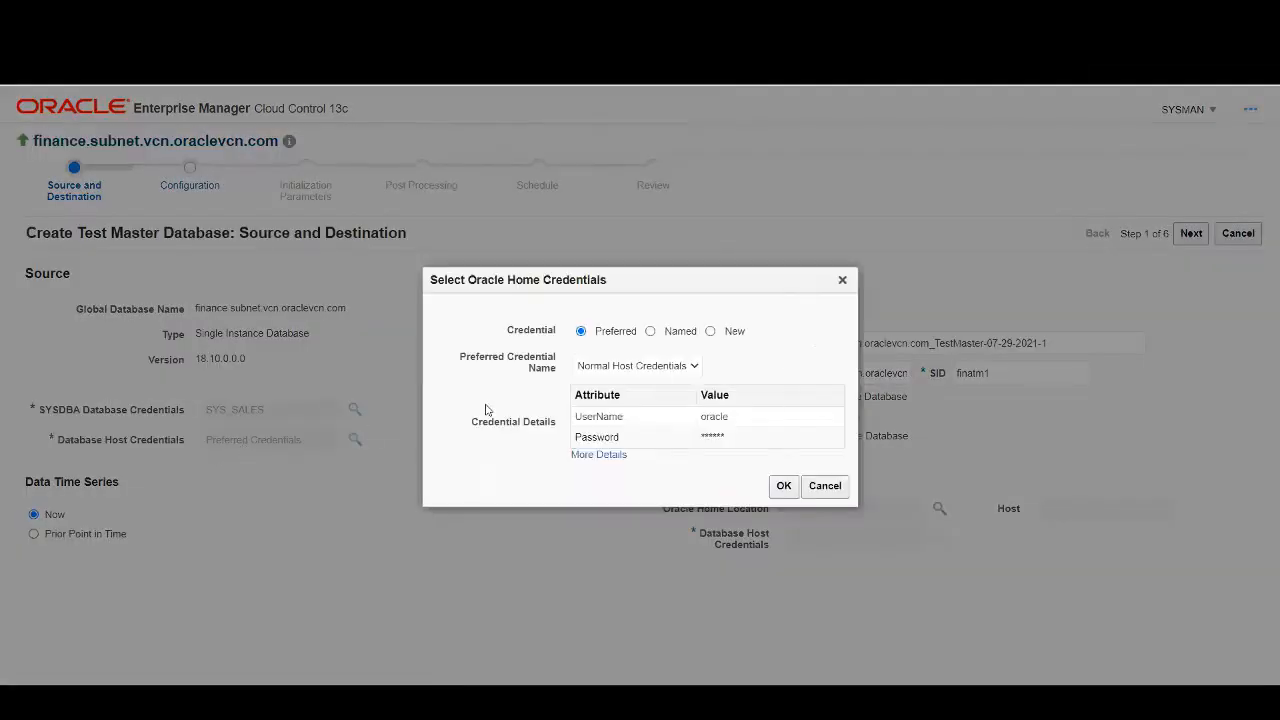
click(652, 331)
click(629, 366)
click(614, 414)
click(783, 486)
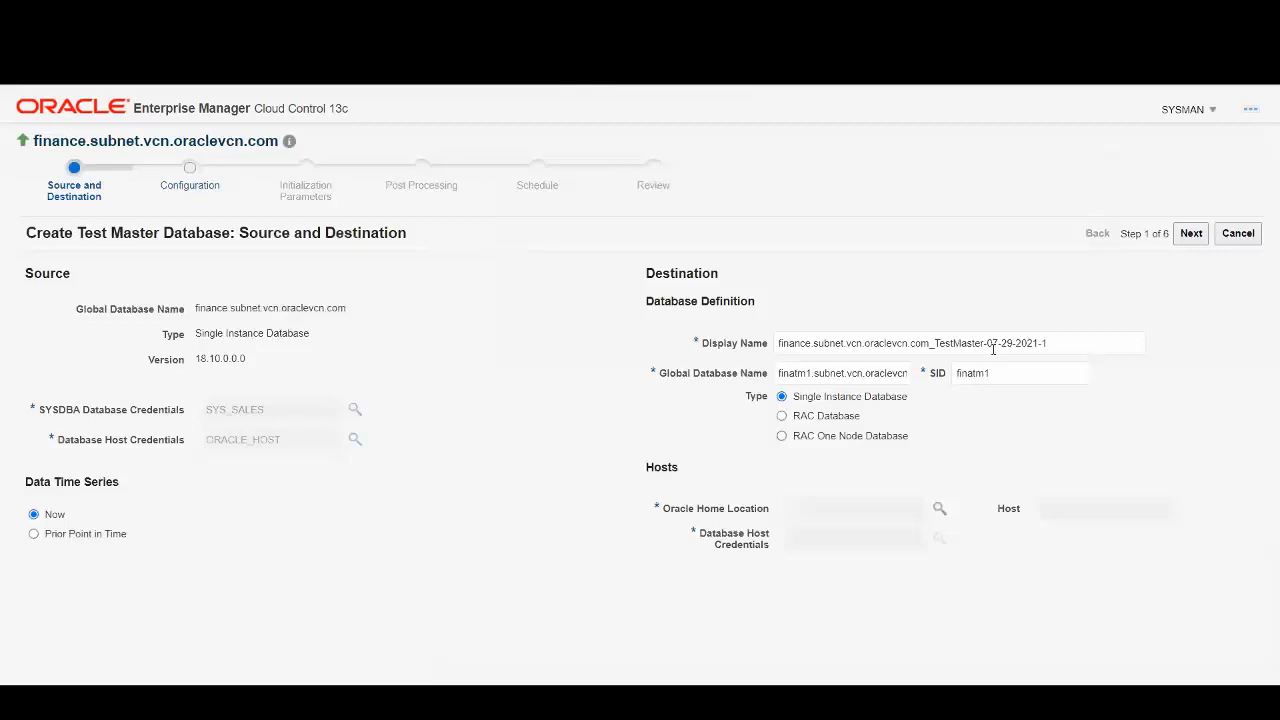
Remove the '-07-29-2021-1' suffix so the display name reads finance.subnet.vcn.oraclevcn.com_TestMaster.
drag(983, 342, 1066, 342)
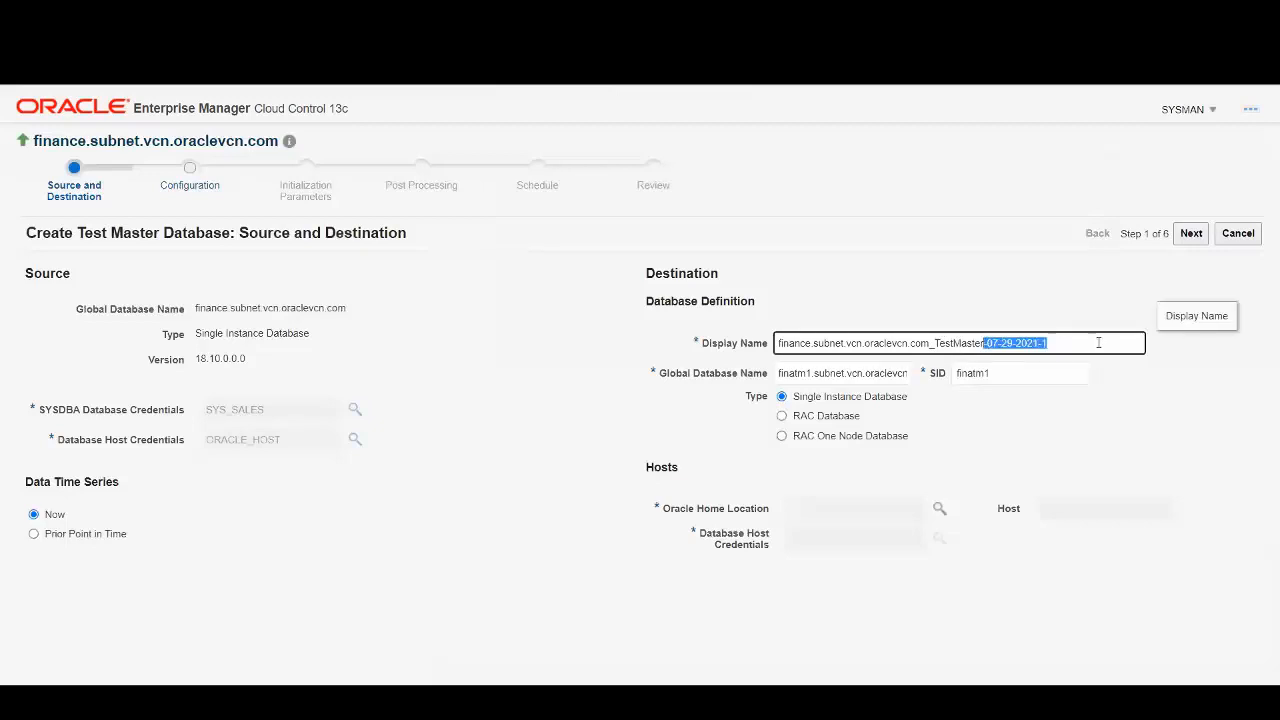
key(BackSpace)
click(937, 287)
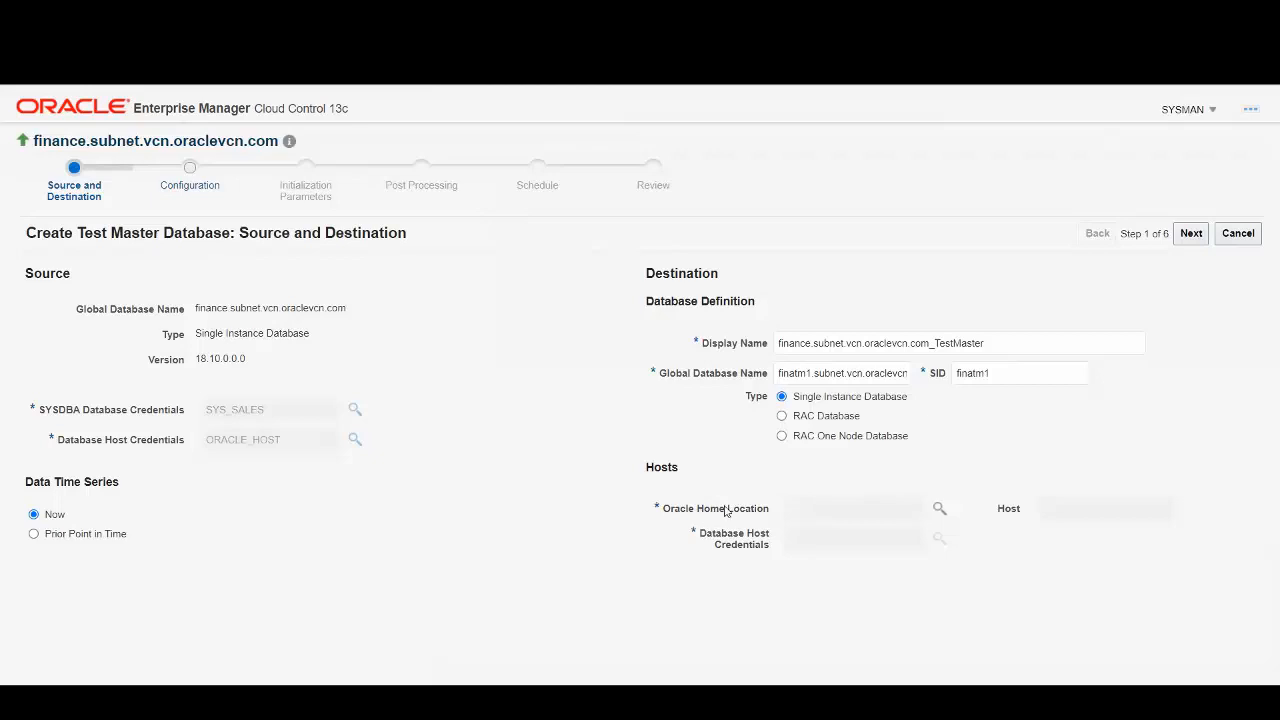
Choose db_home1 as the destination Oracle home and continue to the Configuration step.
click(939, 508)
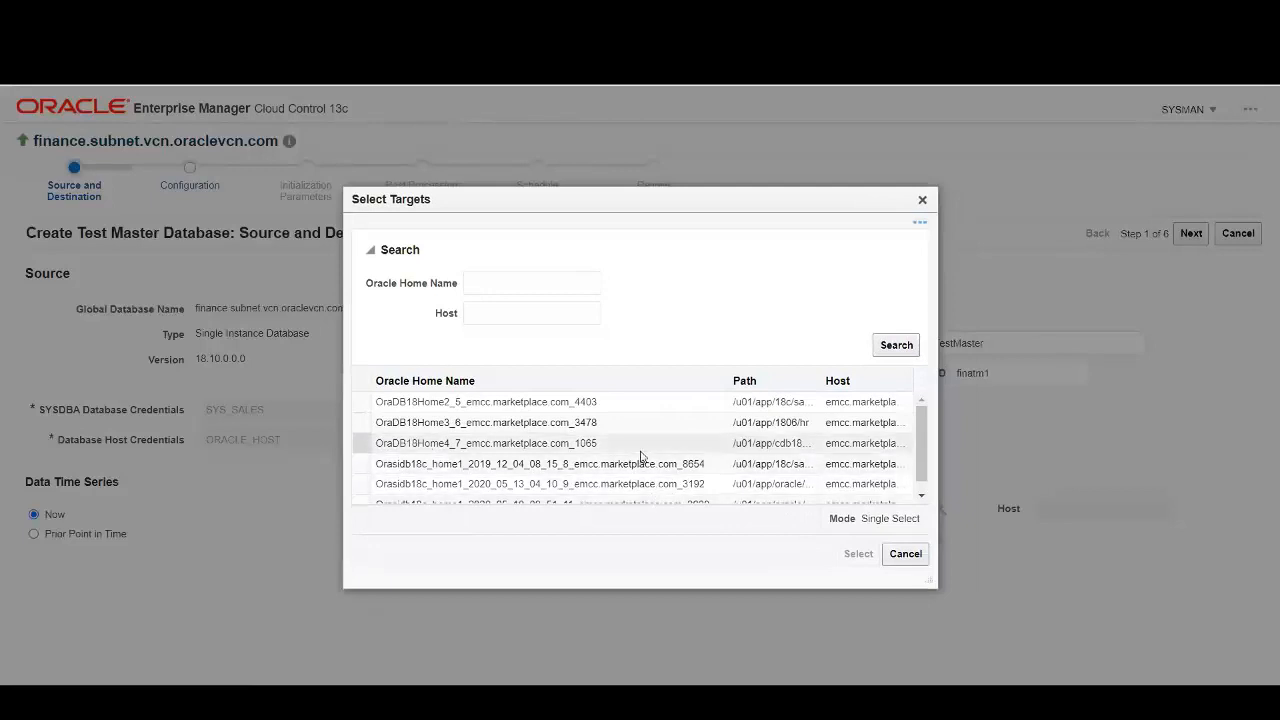
scroll(641, 457, down, 1)
drag(729, 380, 520, 380)
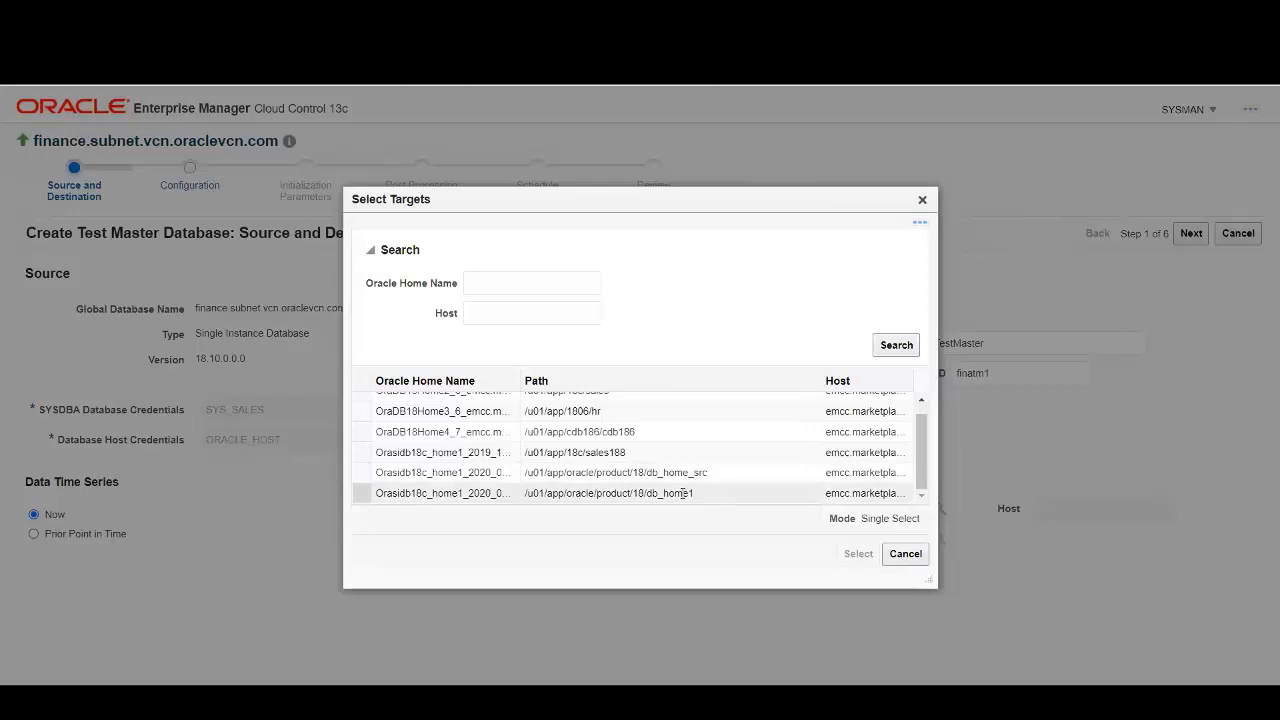
click(683, 493)
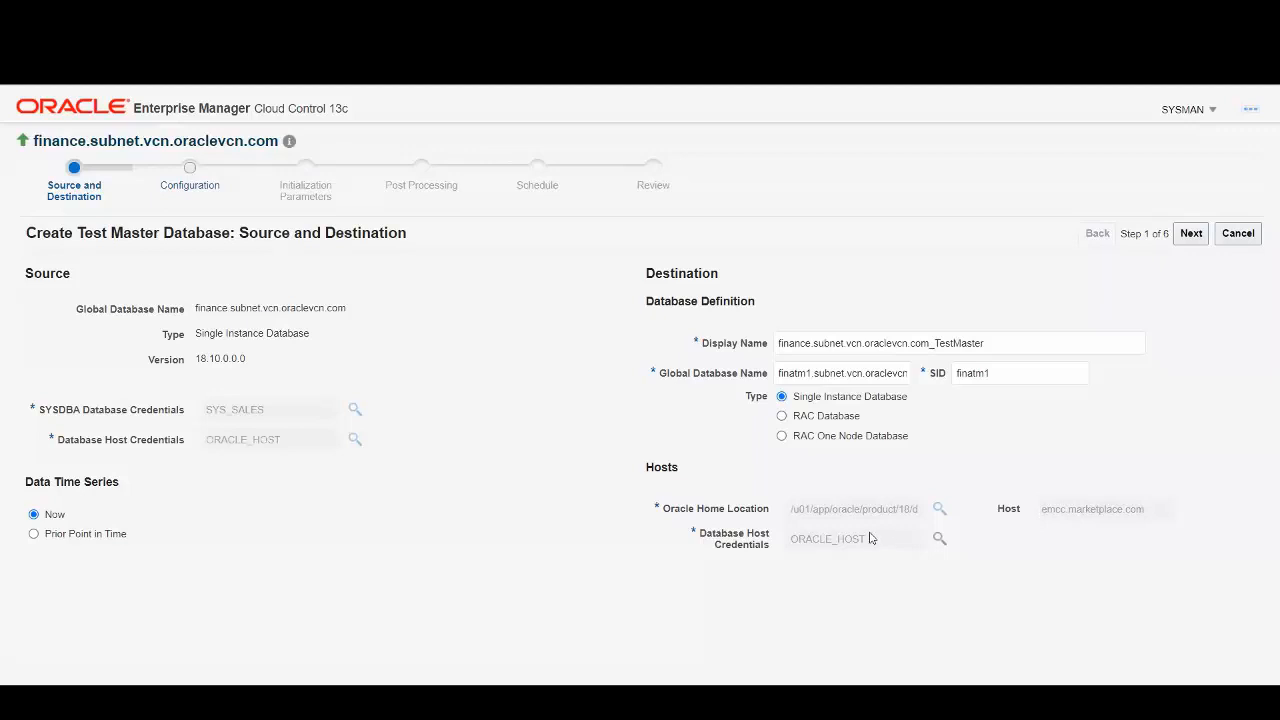
click(1191, 234)
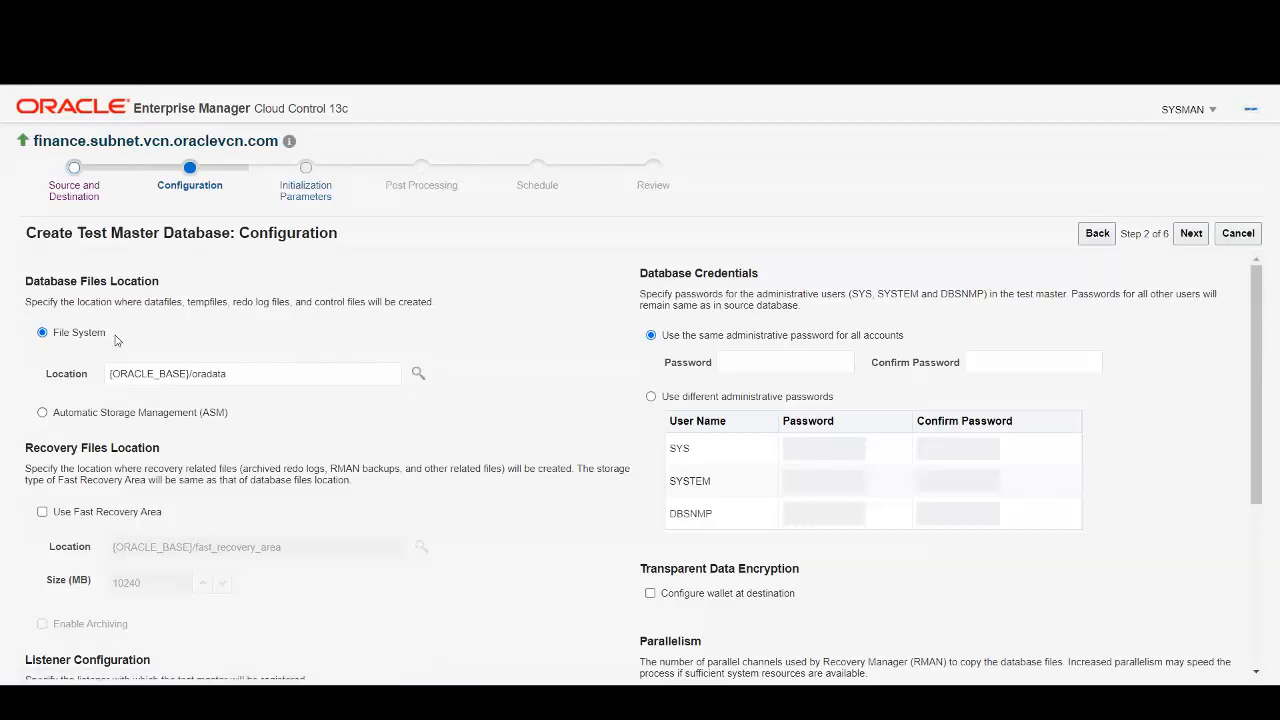
Change the database files location to /u02/app/oracle/oradata.
triple_click(258, 368)
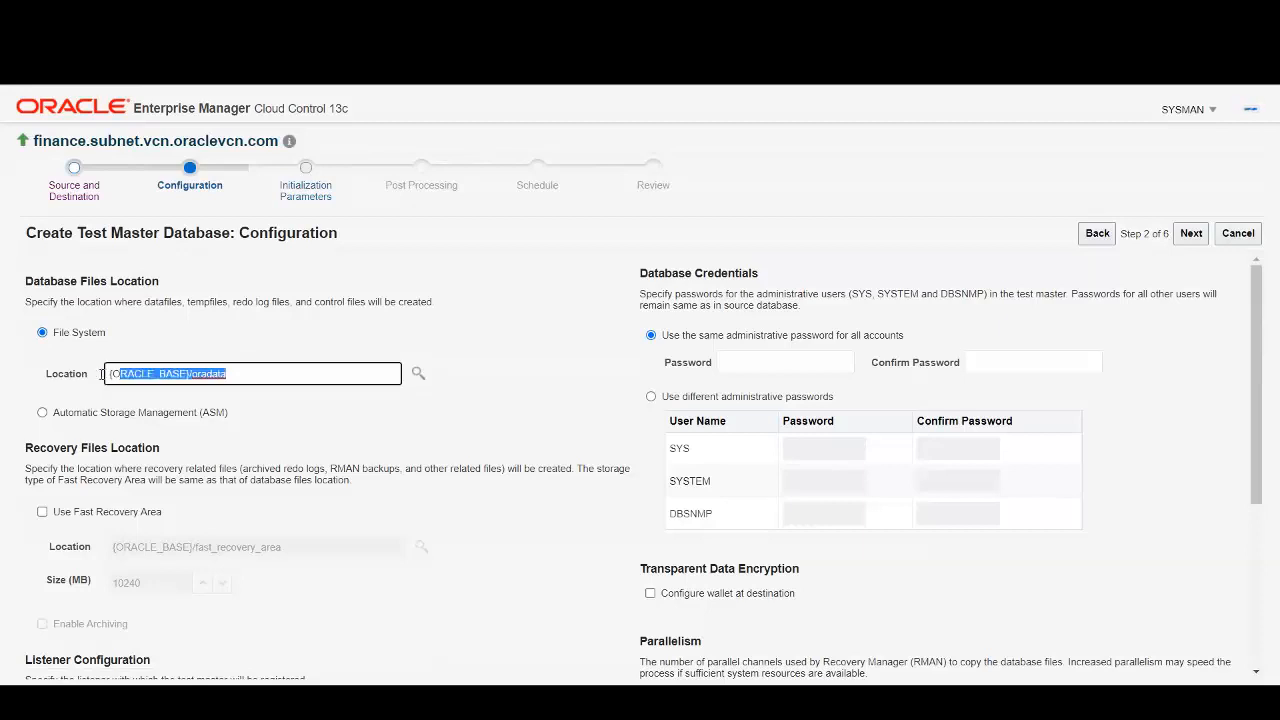
key(BackSpace)
text(/u02)
click(180, 416)
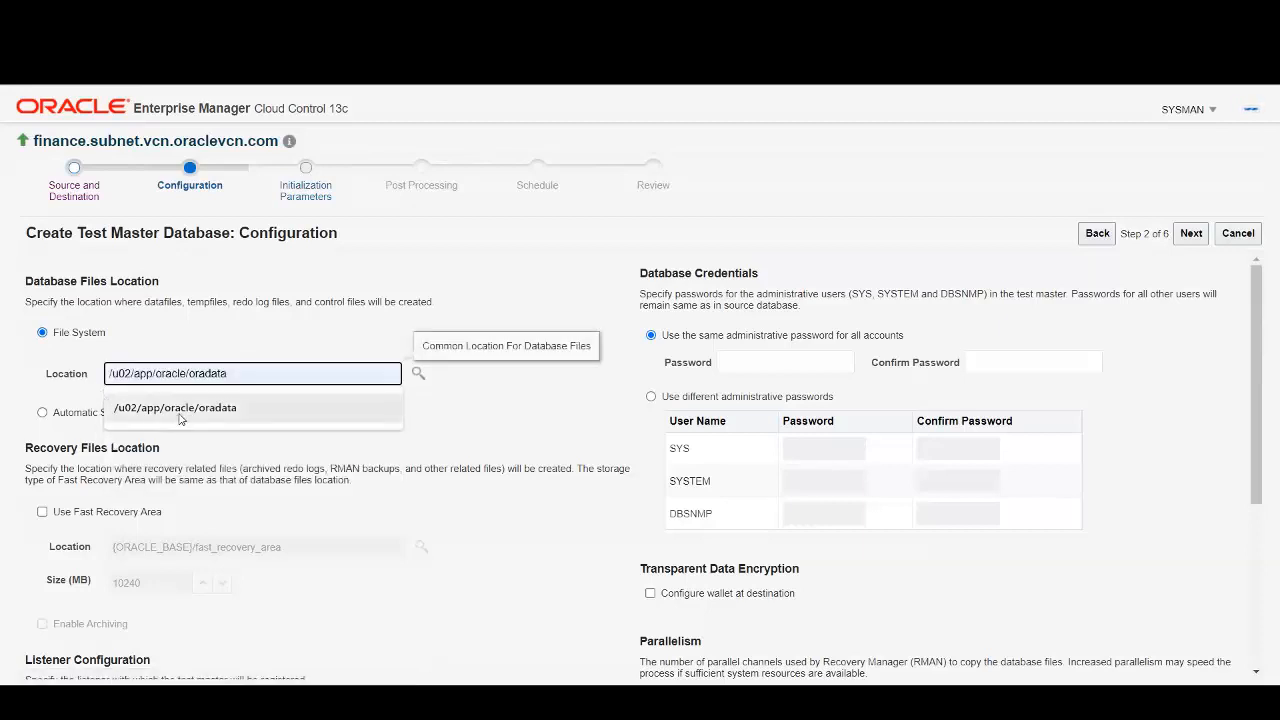
click(268, 344)
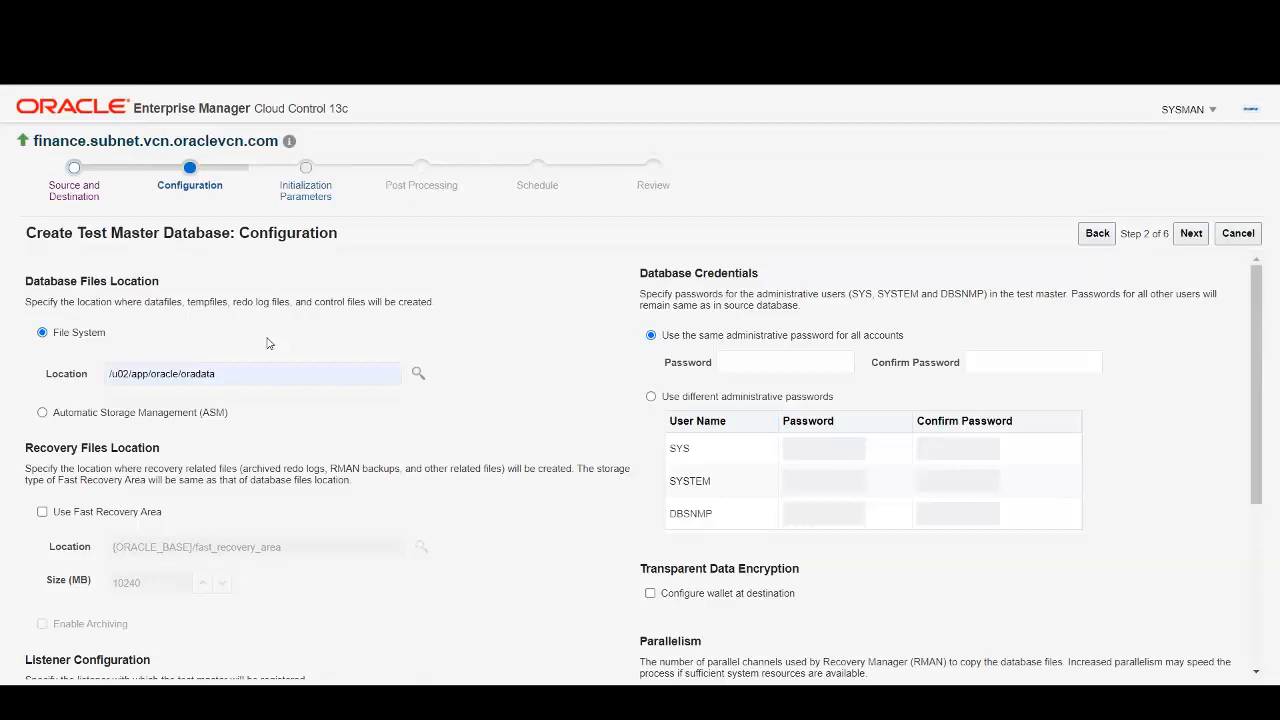
scroll(500, 360, down, 2)
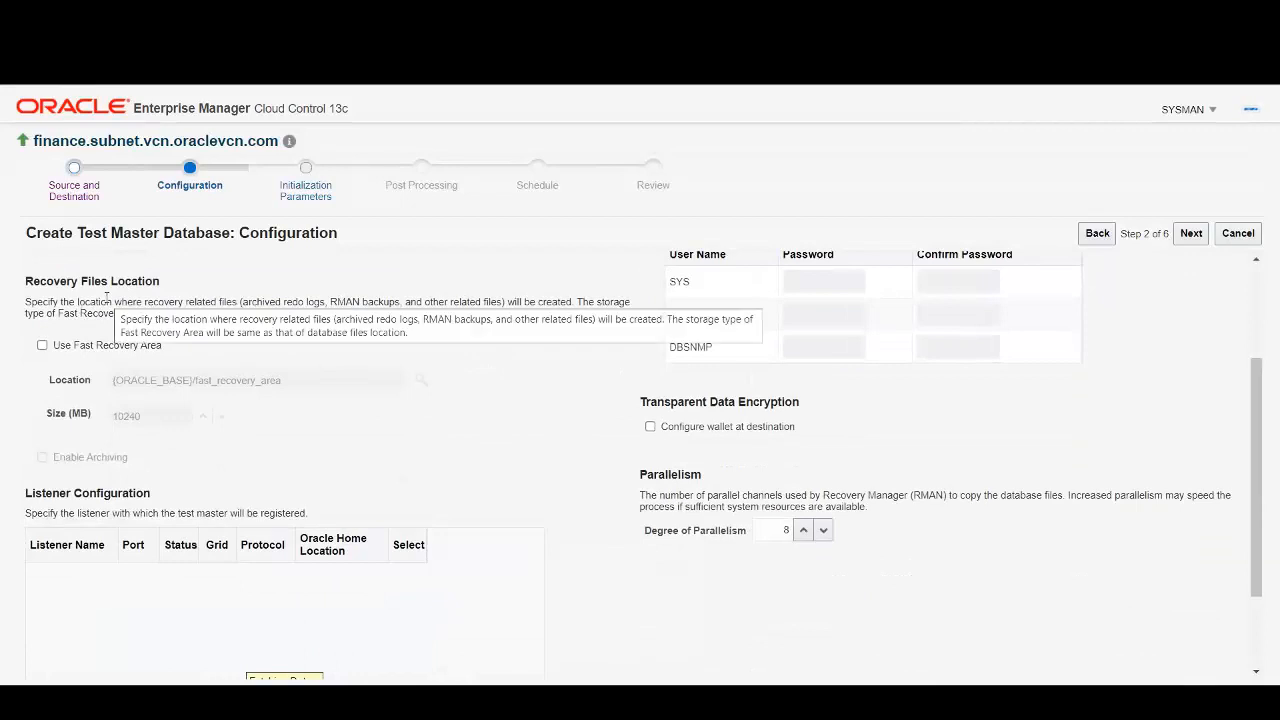
Enable the fast recovery area at /u02/app/oracle/oradata/fast_recovery_area.
click(43, 347)
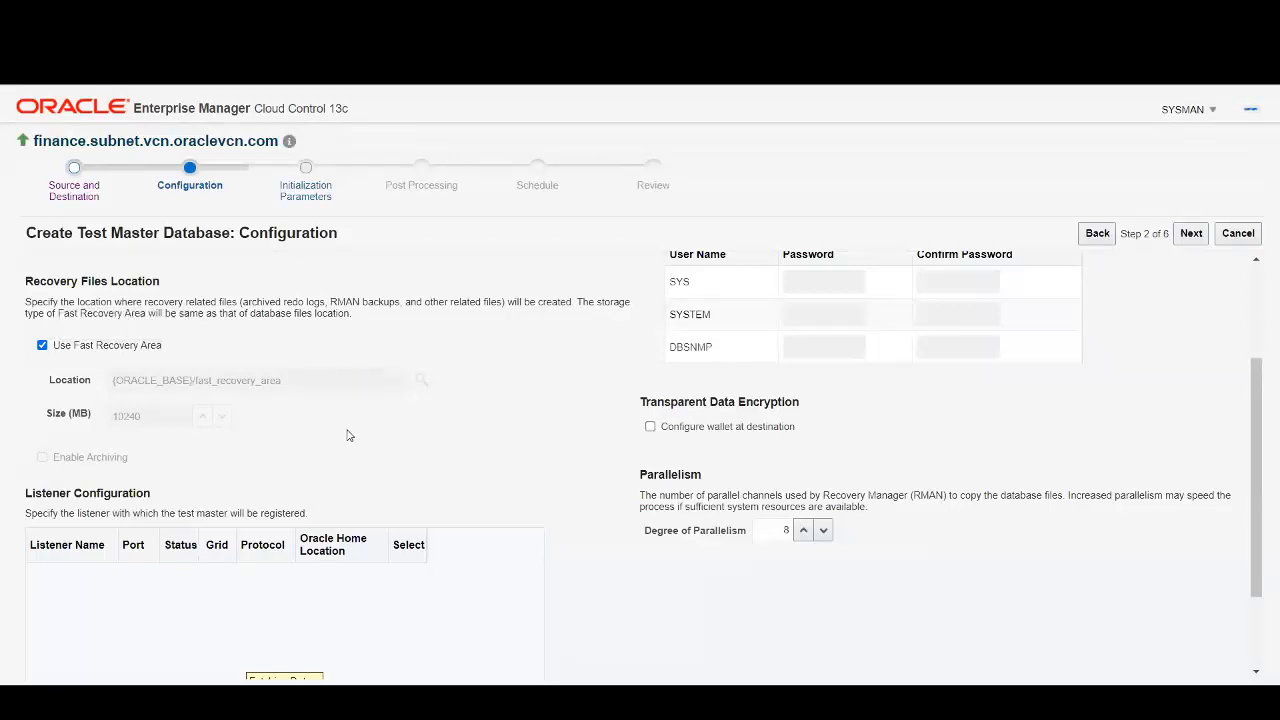
drag(284, 548, 98, 552)
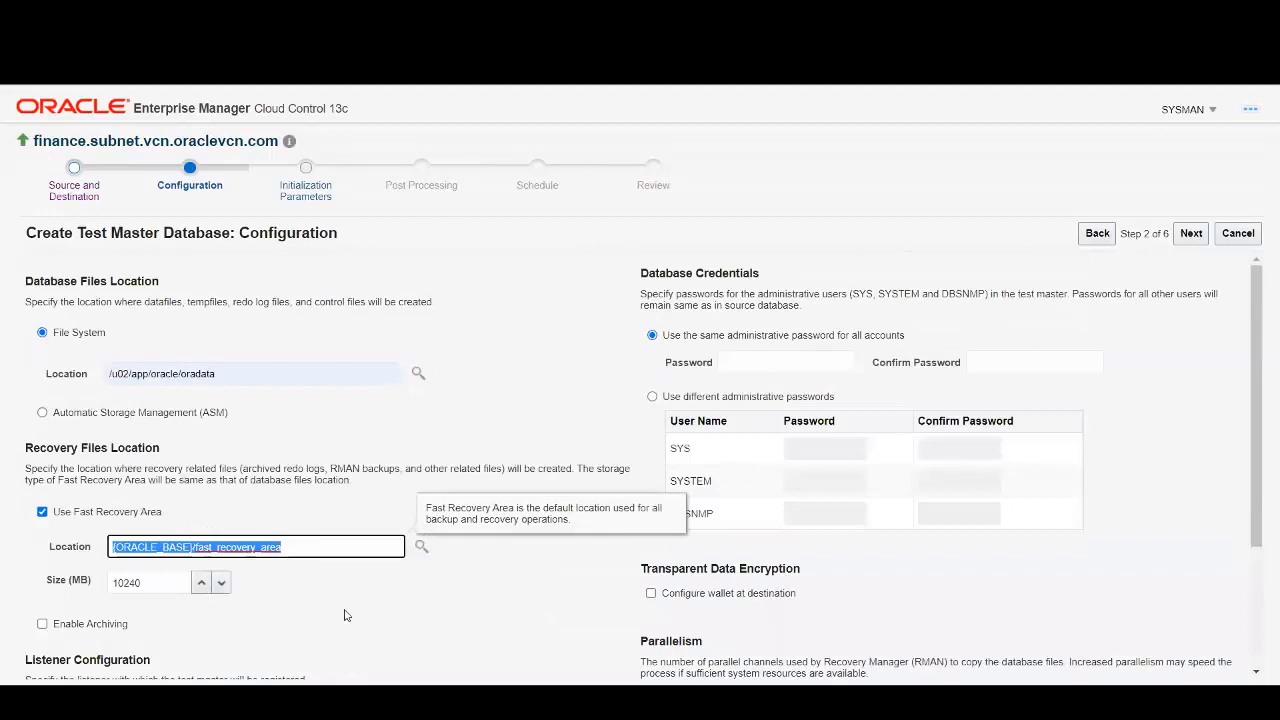
text(/u02/app/oracle/oradata/fast_recovery_area)
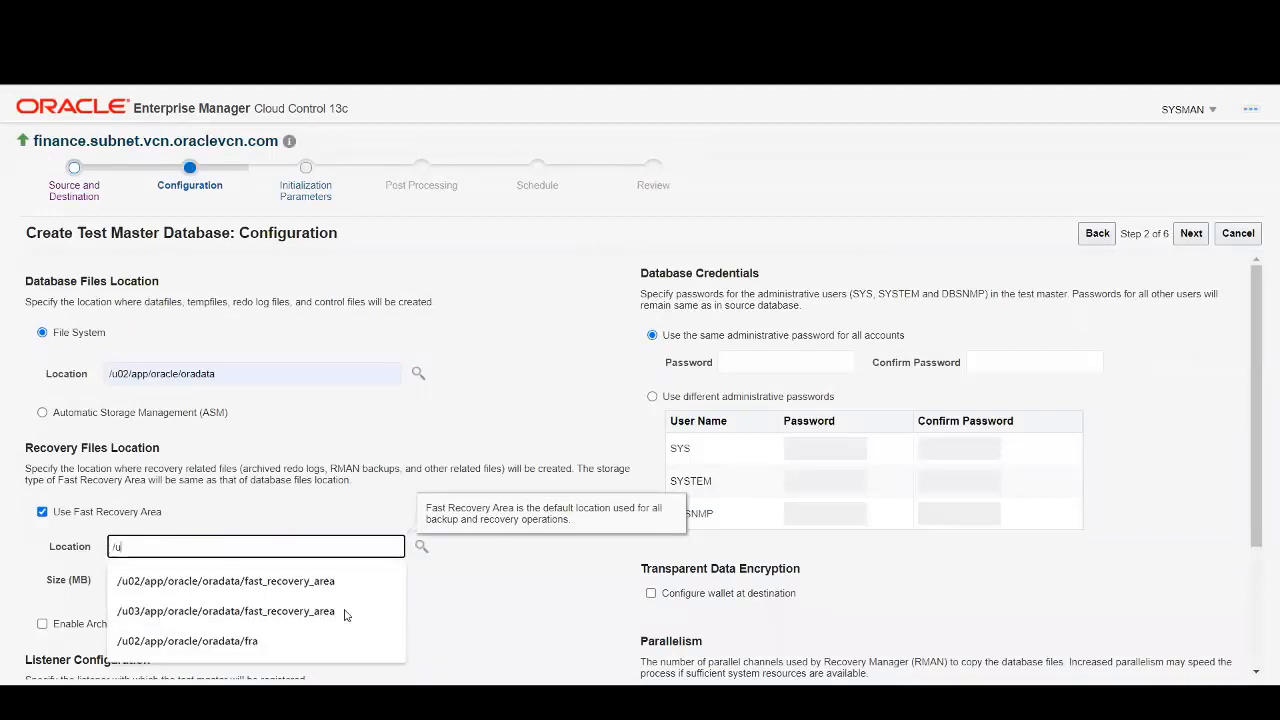
click(308, 580)
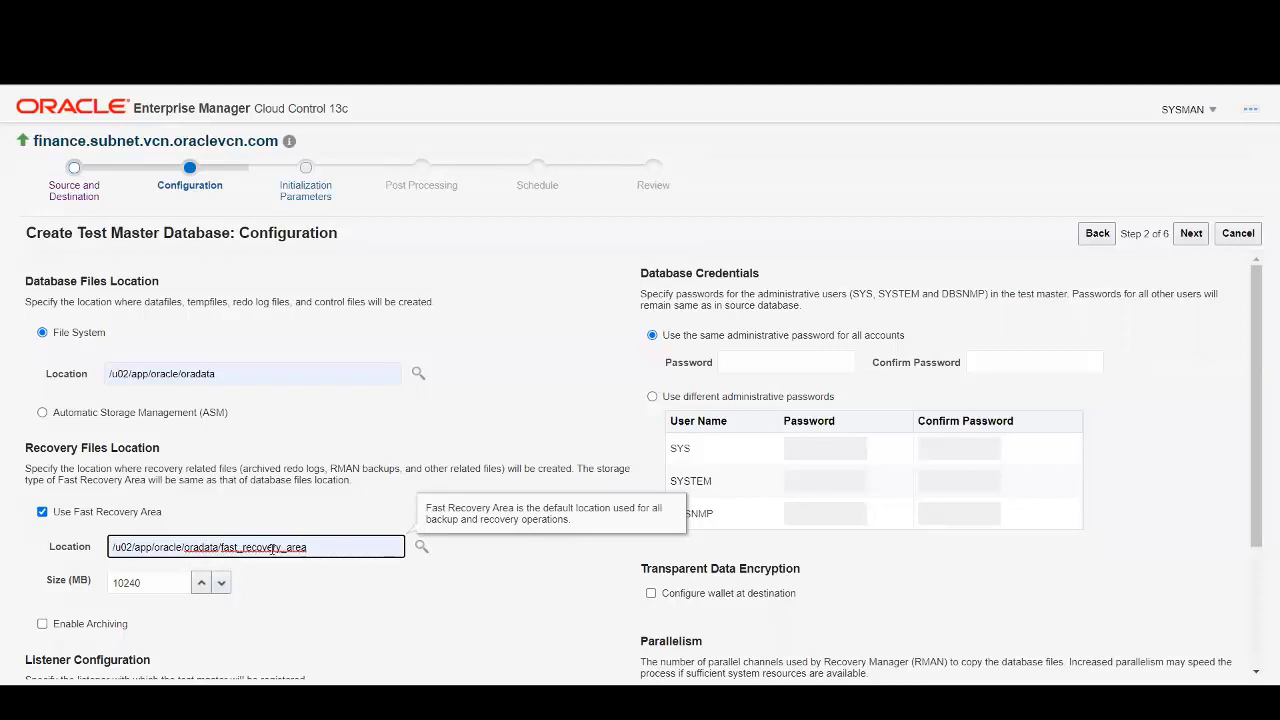
click(415, 602)
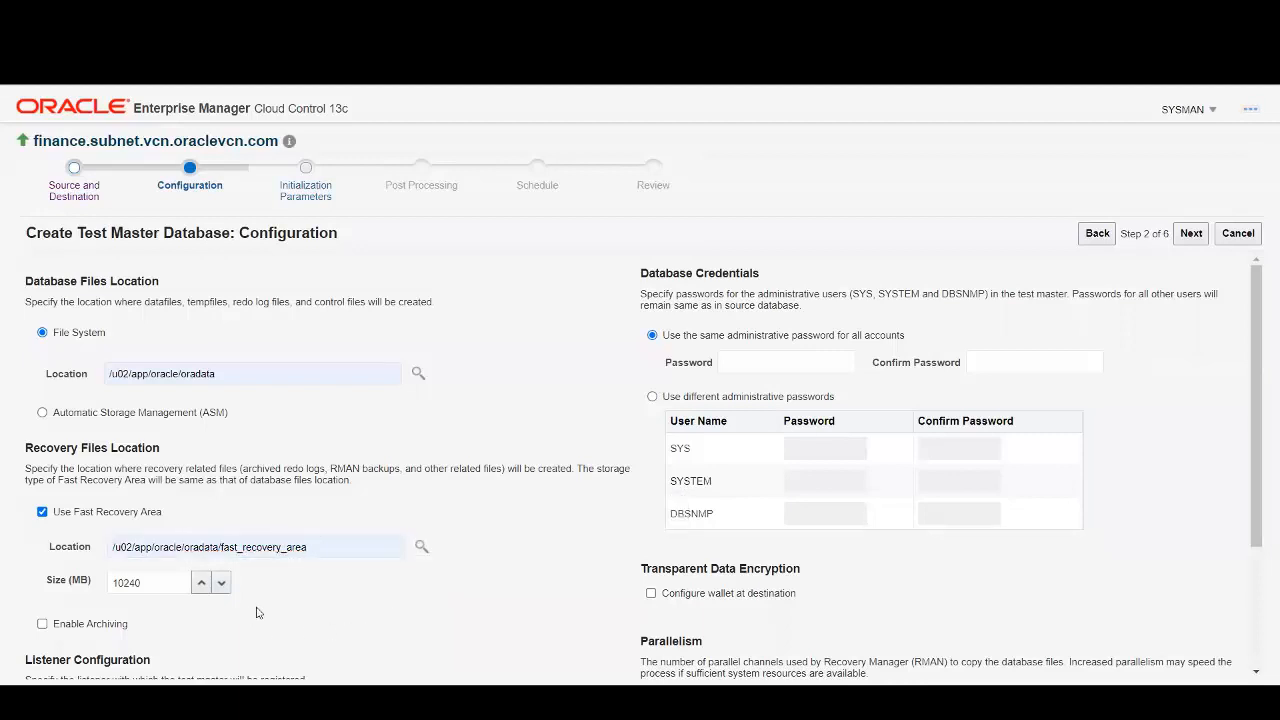
Turn on archiving for the test master database.
scroll(153, 587, down, 3)
click(42, 457)
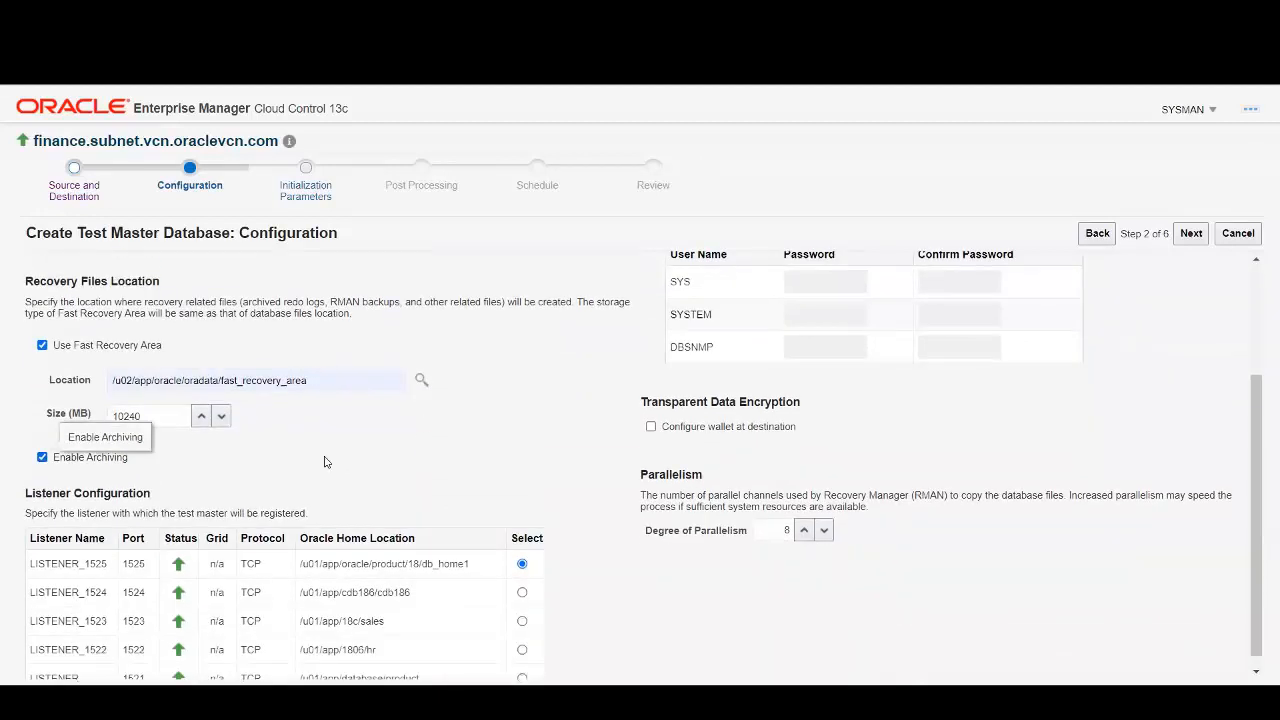
scroll(325, 460, down, 1)
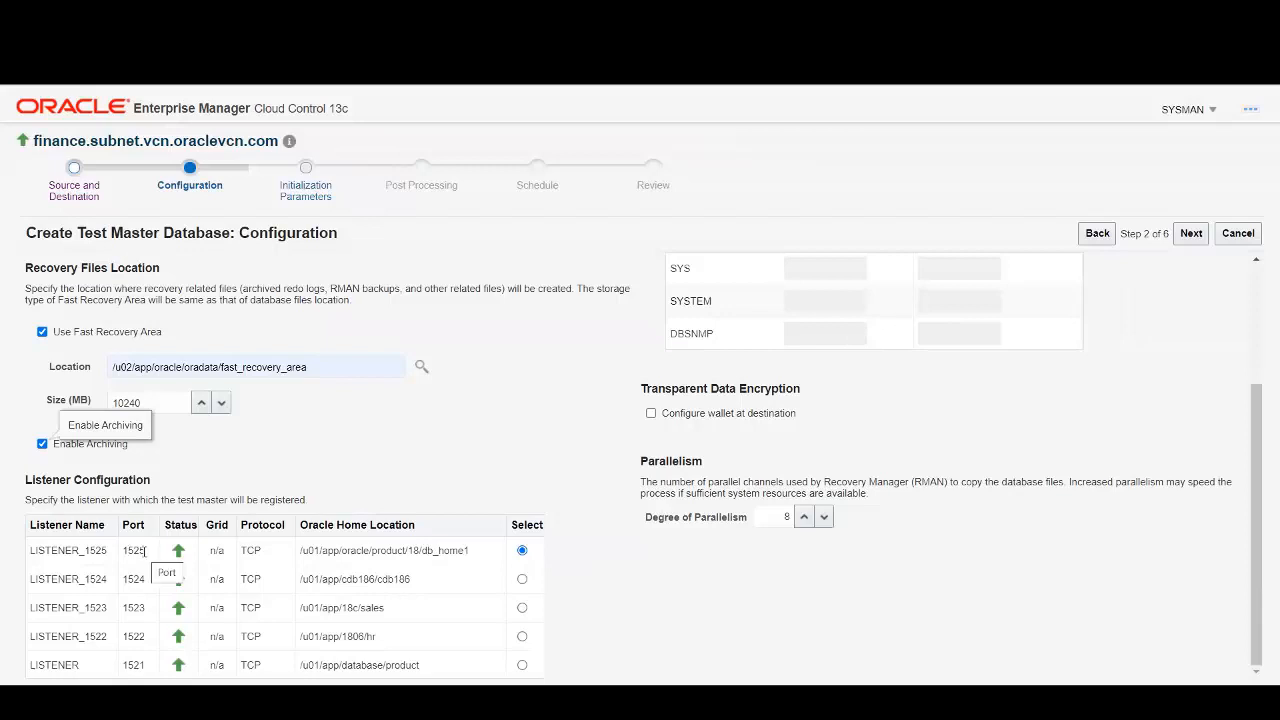
scroll(485, 486, up, 3)
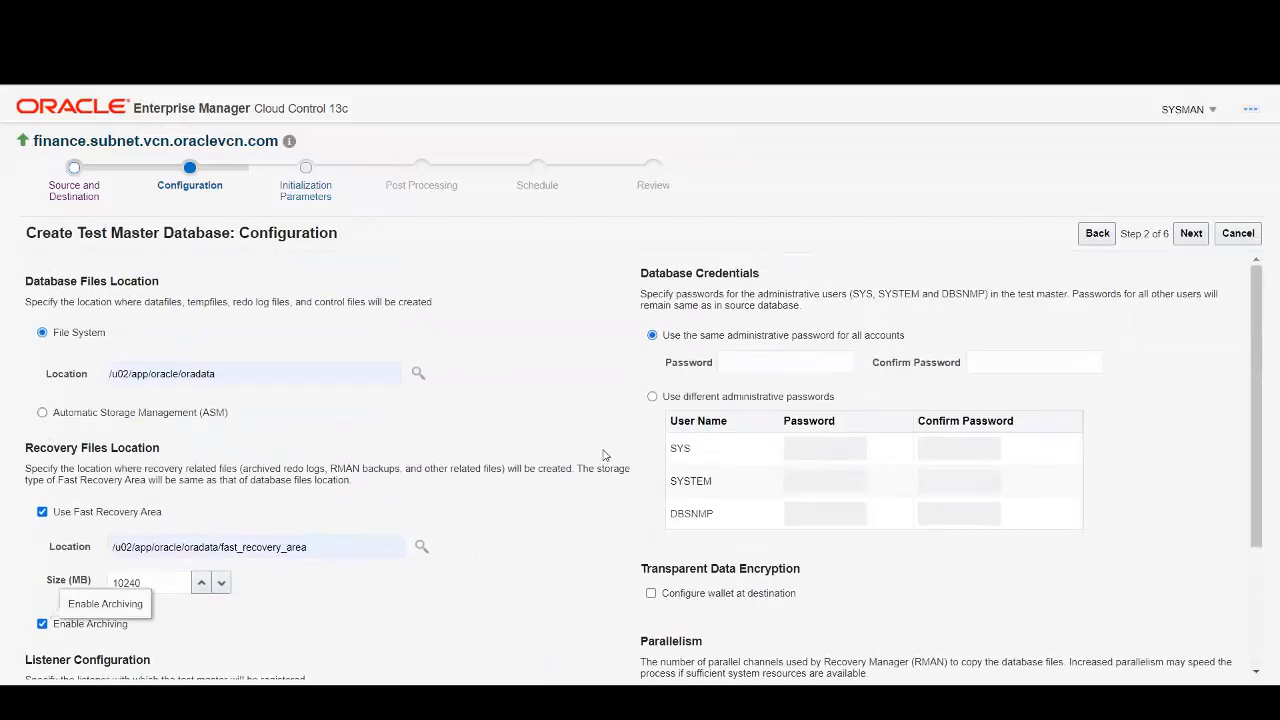
Enter and confirm the shared administrative password, keeping LISTENER_1525 and parallelism 8.
click(749, 358)
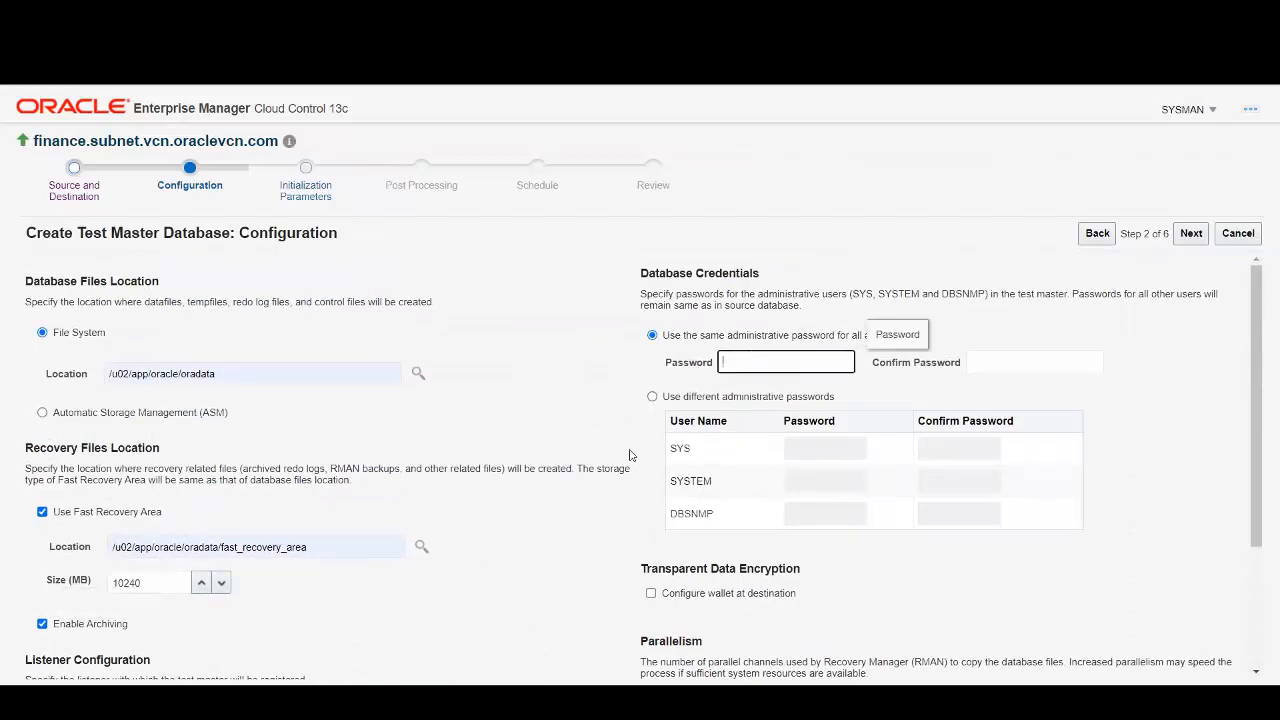
text(••••••••)
key(Tab)
text(•••••••)
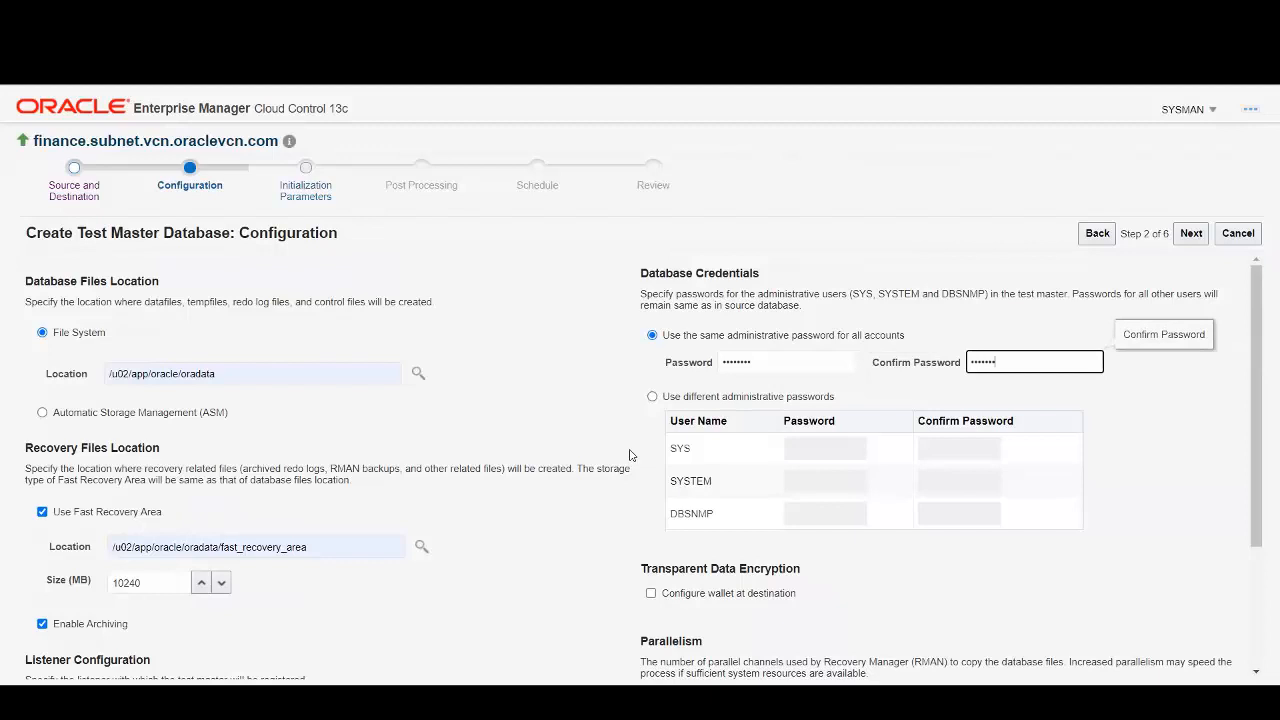
click(659, 363)
text(••••••)
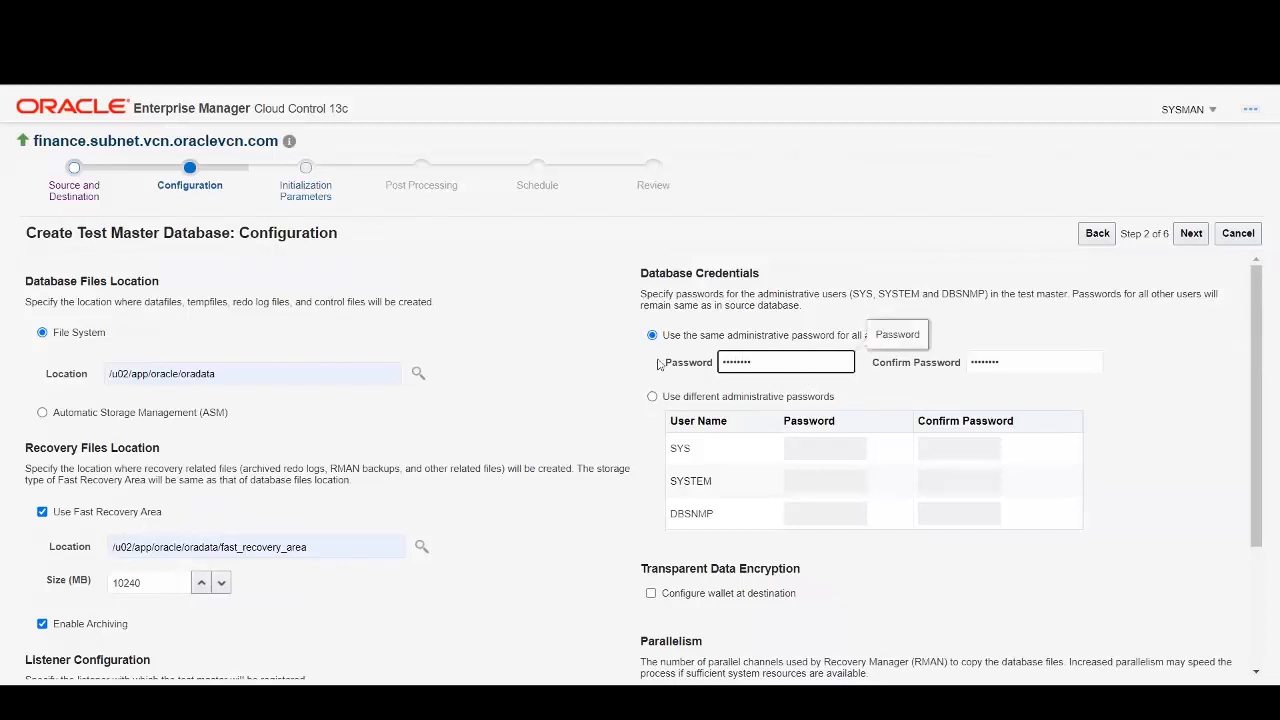
click(1140, 367)
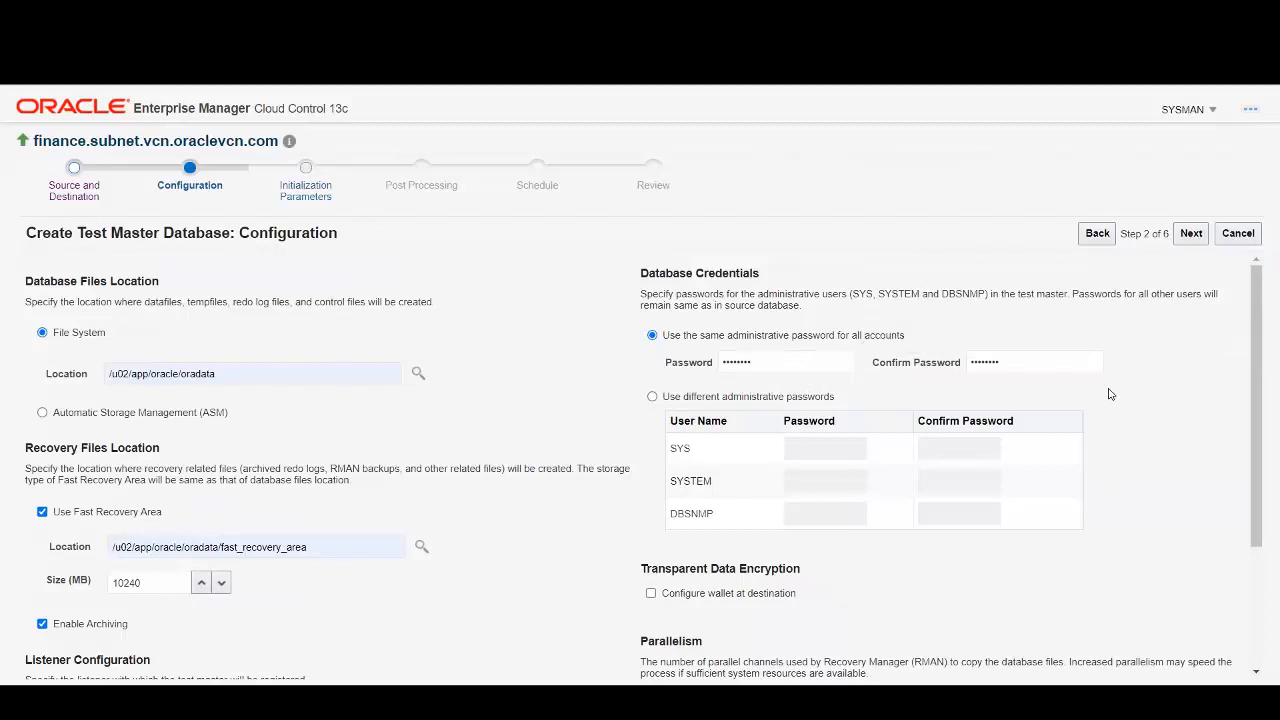
scroll(612, 467, down, 3)
scroll(700, 416, up, 3)
scroll(608, 440, down, 2)
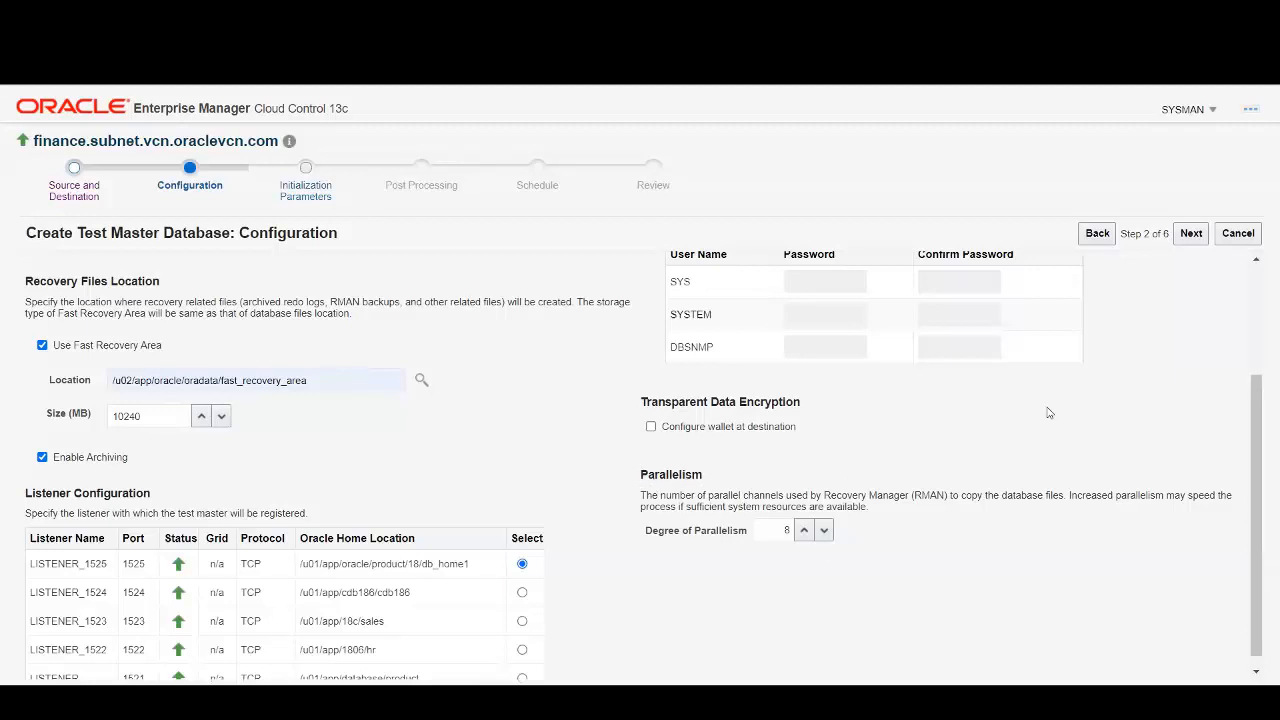
Review the Memory and Pool Size initialization parameters, then advance to Post Processing.
click(1189, 236)
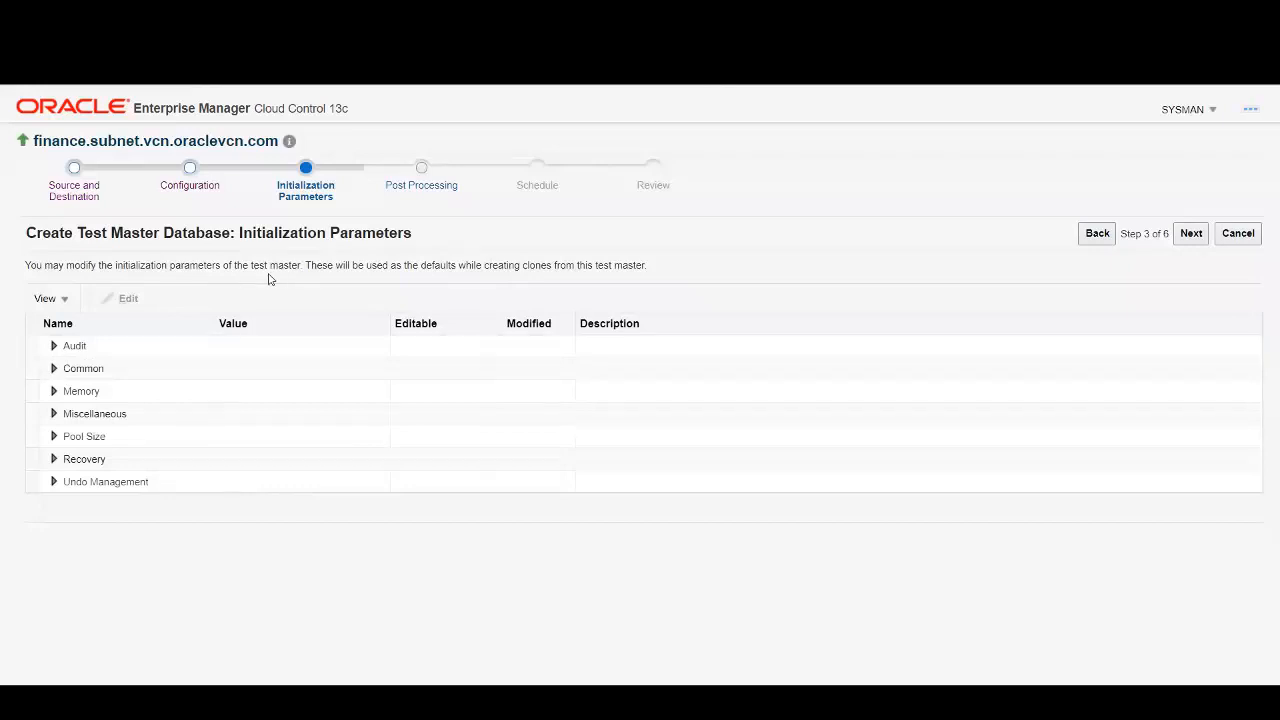
click(54, 392)
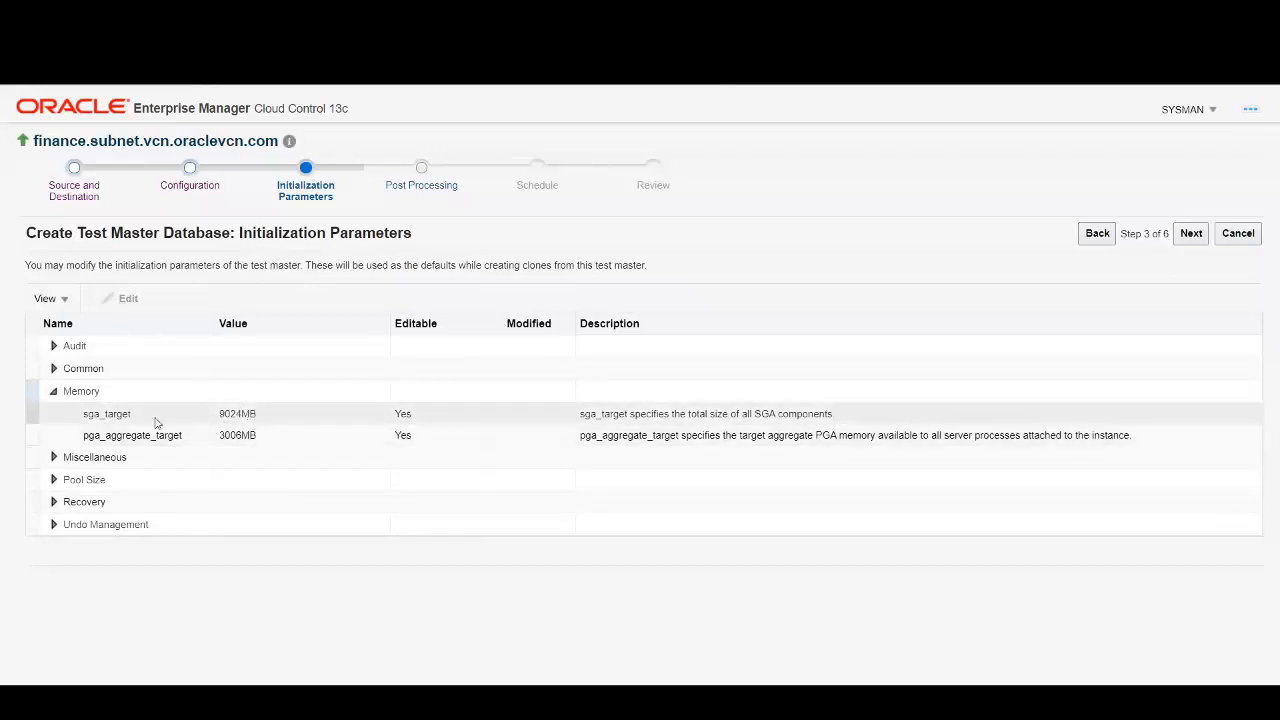
click(54, 480)
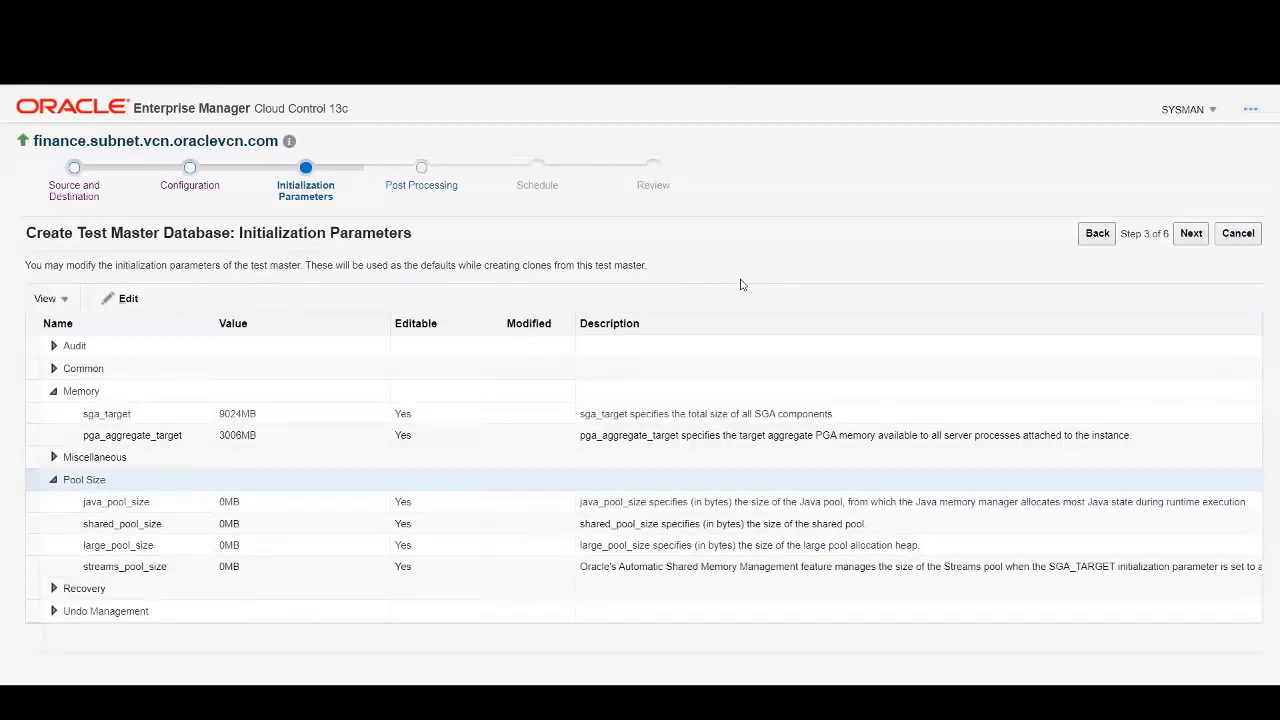
click(1191, 233)
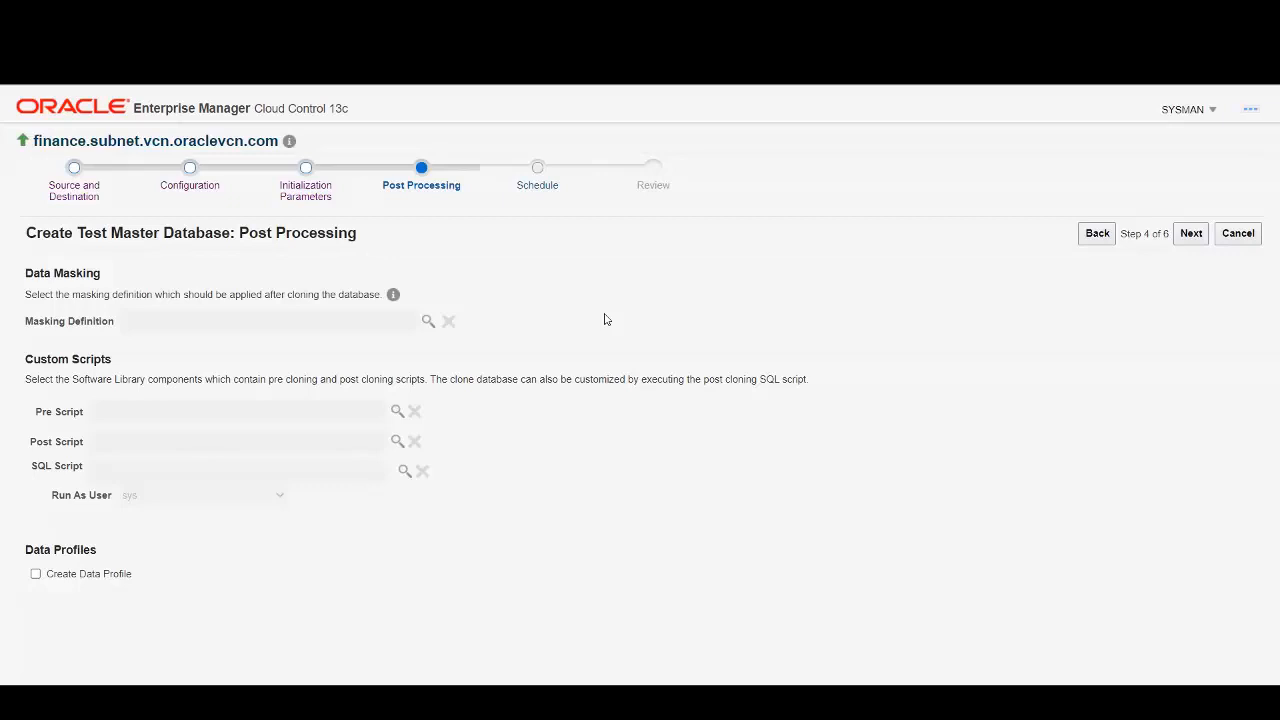
Apply the FINANCE_MASKING_DEF masking definition and continue to the Schedule step.
click(428, 321)
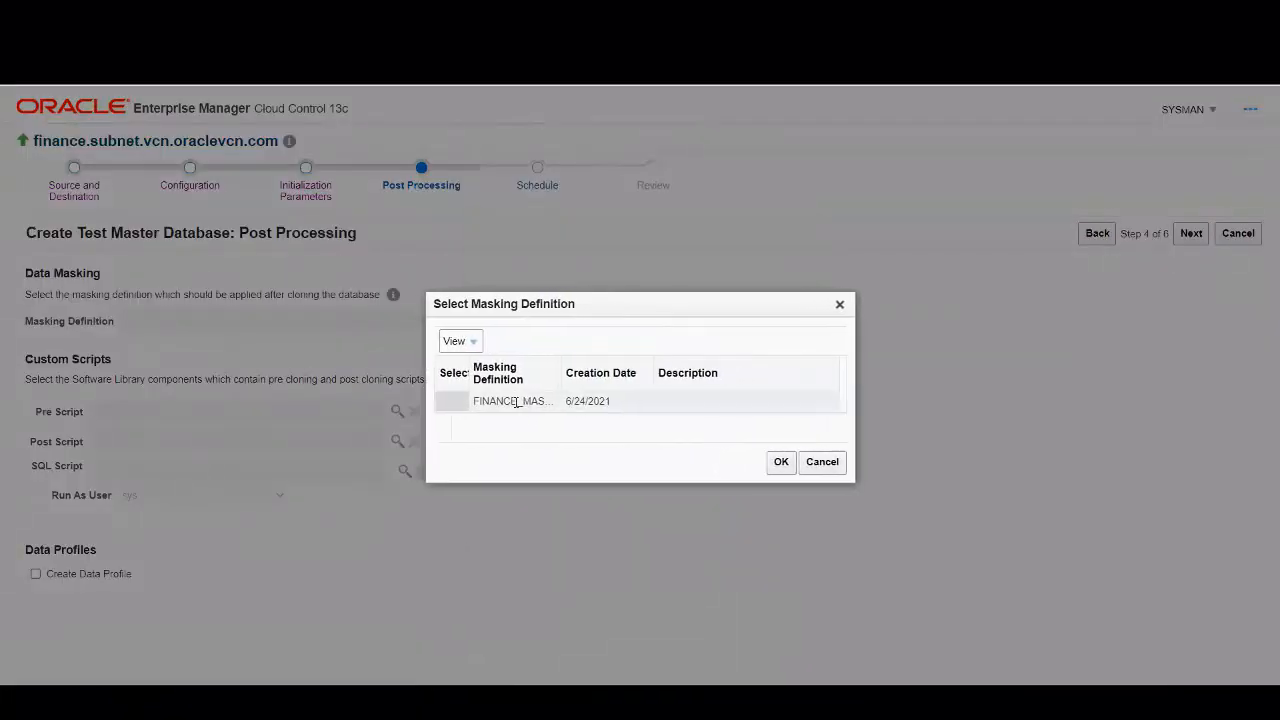
click(516, 401)
click(817, 462)
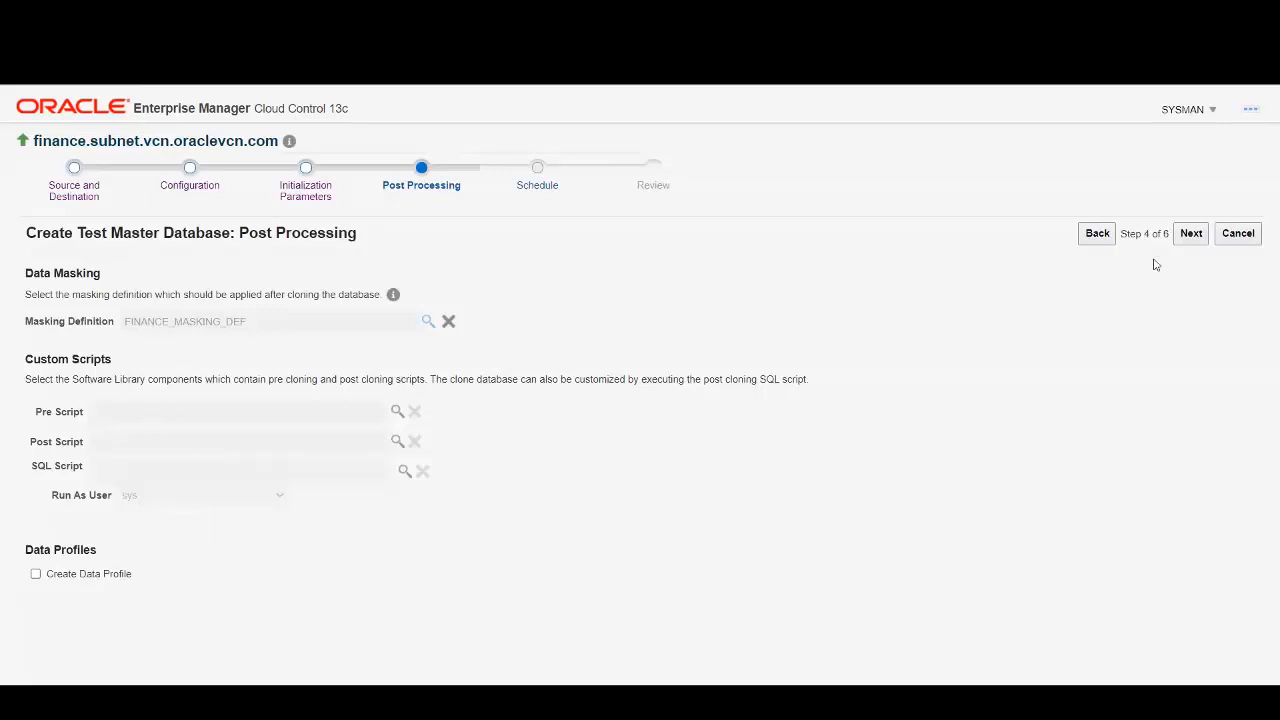
click(1200, 238)
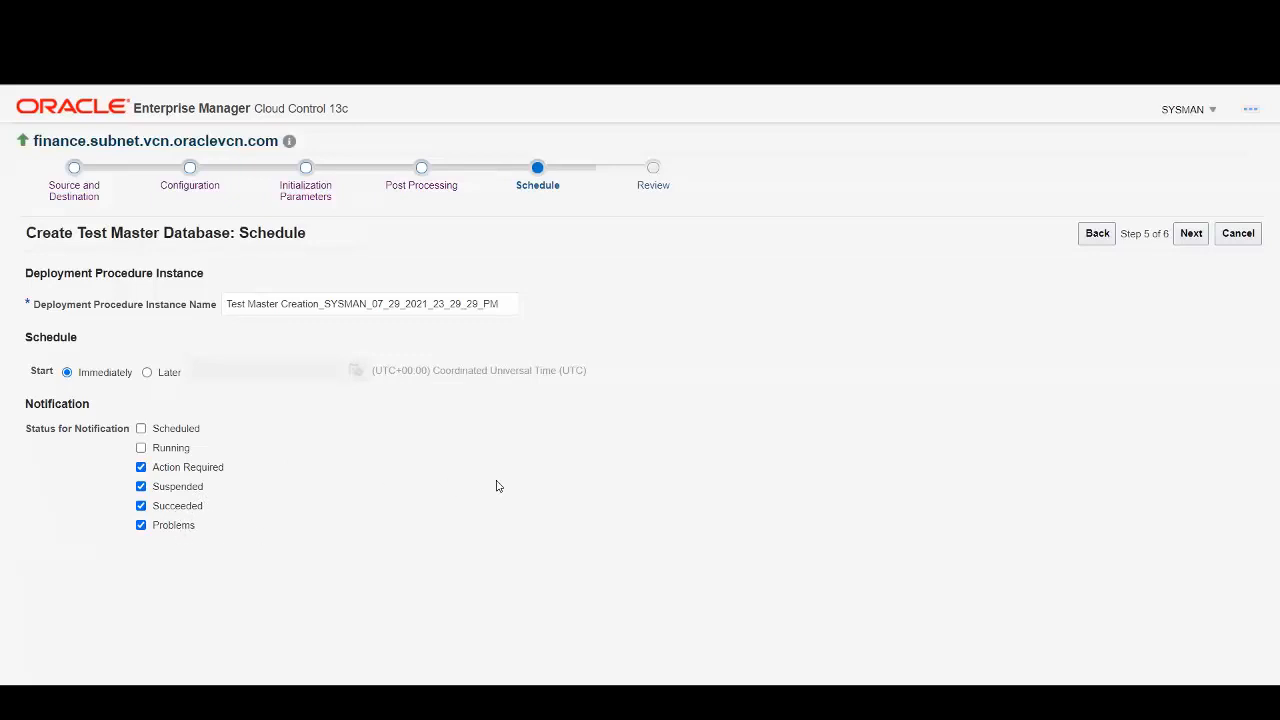
Keep the test master job starting Immediately and move on to the Review step.
click(1191, 233)
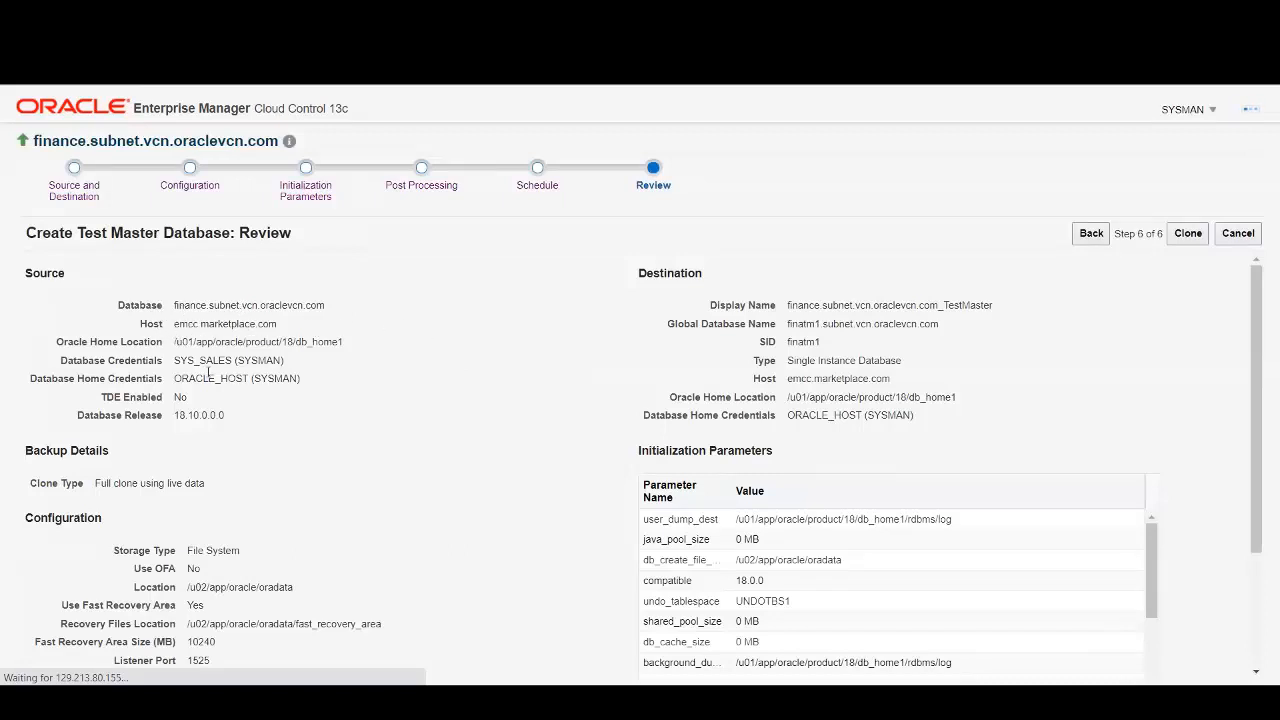
Check the summary's masking definition and immediate start, then submit the Test Master Creation procedure.
scroll(303, 431, down, 2)
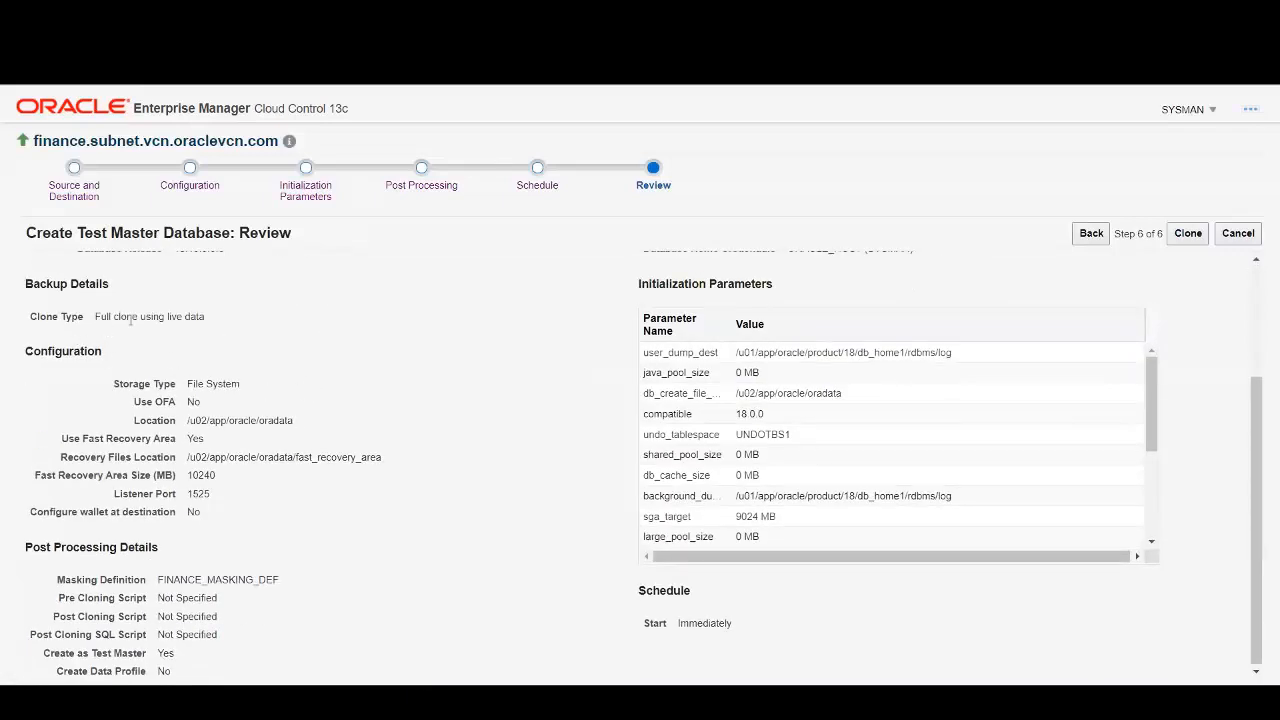
scroll(357, 357, up, 2)
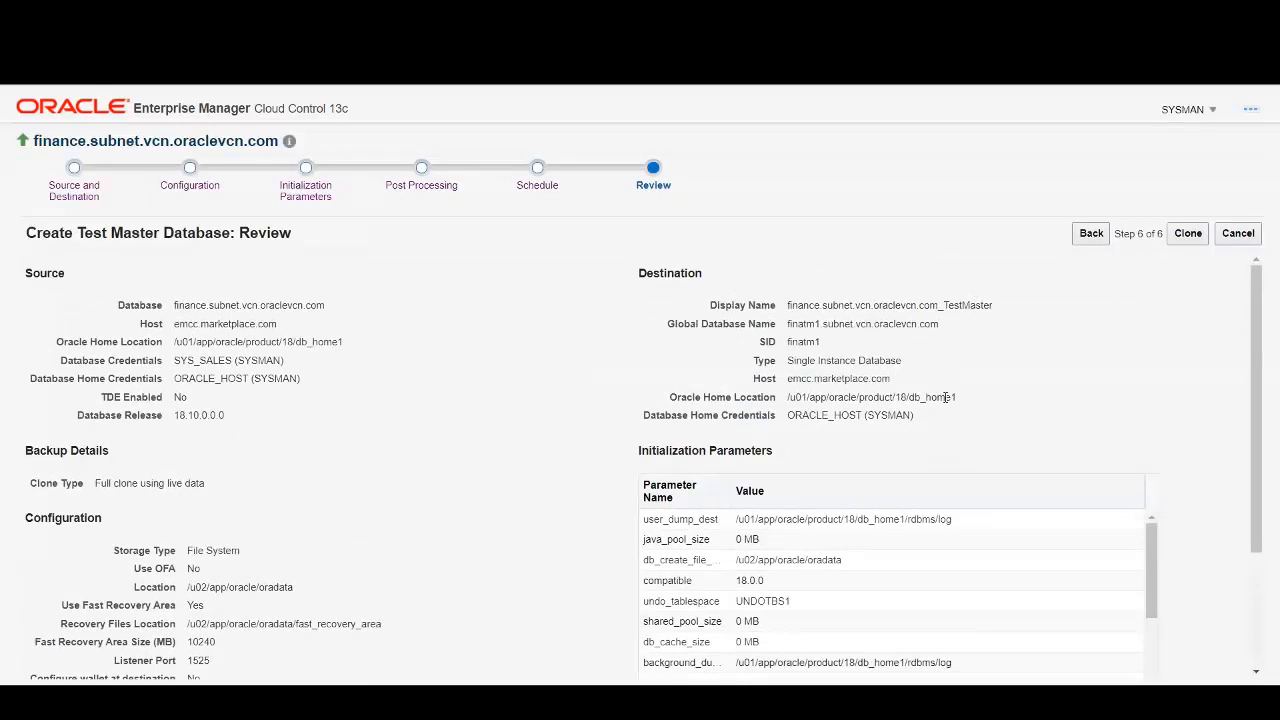
scroll(588, 389, down, 1)
scroll(588, 389, down, 1)
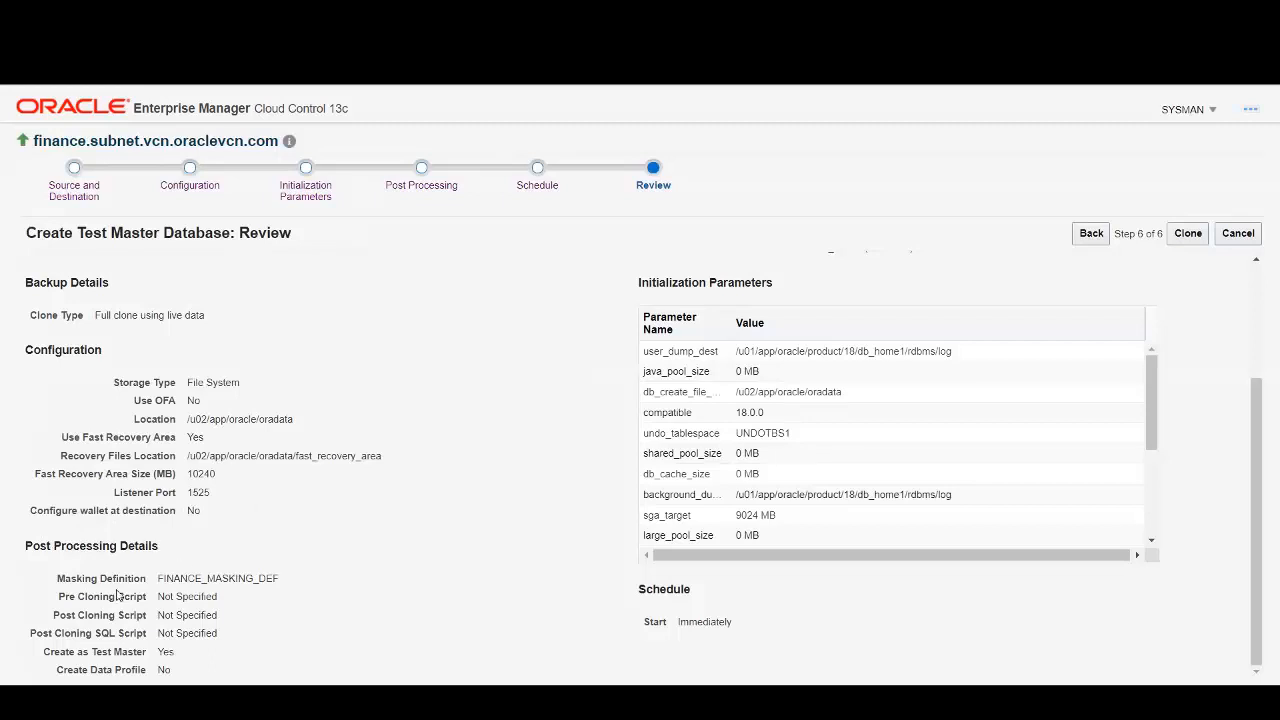
drag(60, 584, 285, 582)
click(359, 557)
drag(640, 590, 783, 623)
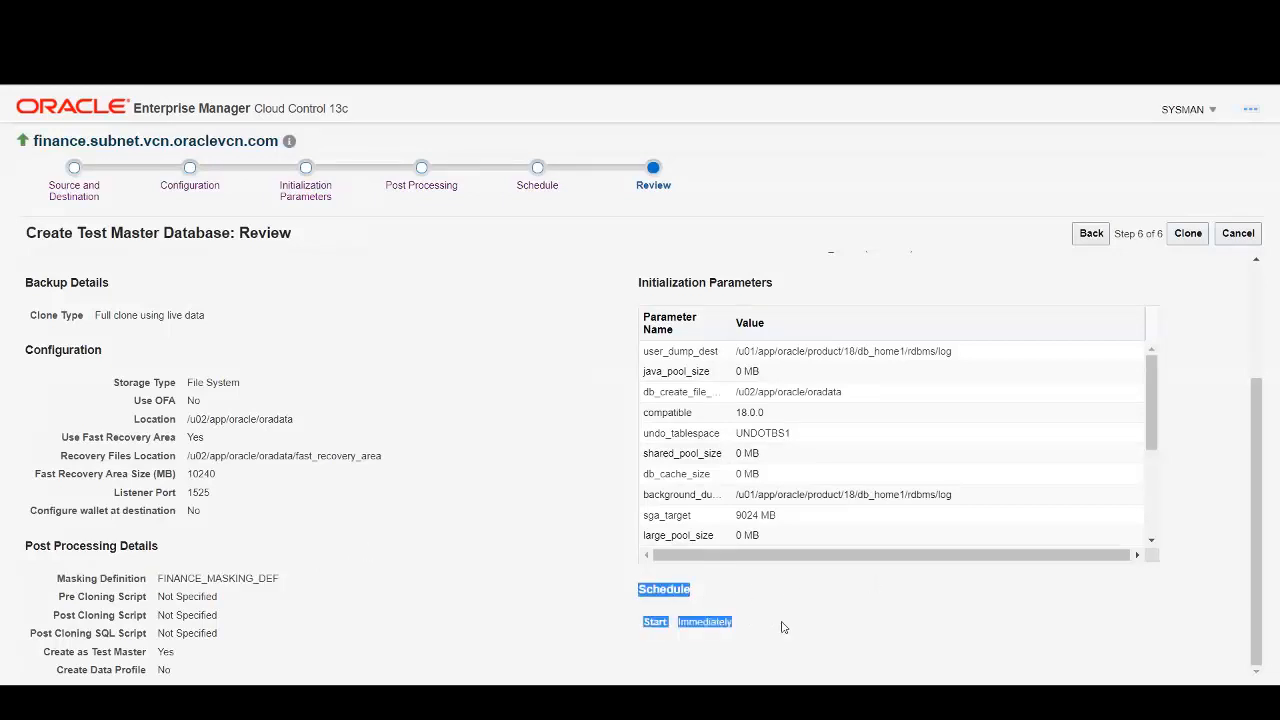
click(1075, 494)
click(1189, 234)
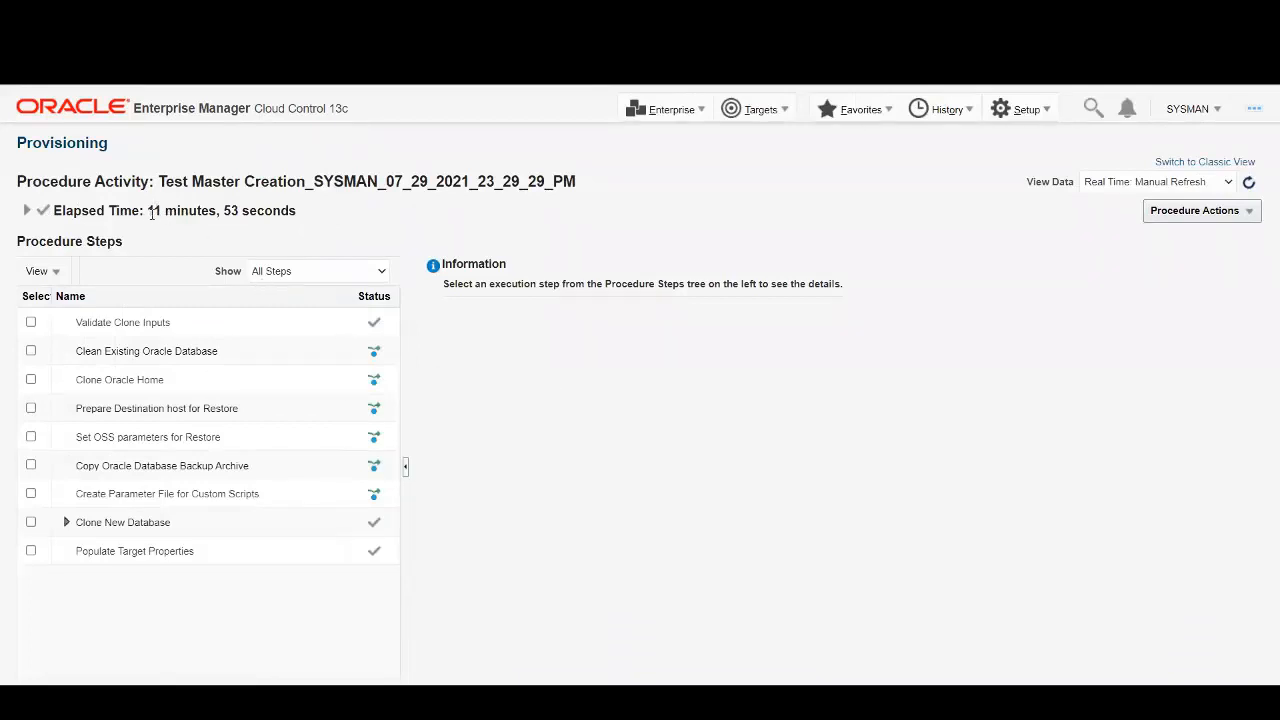
Note the procedure's 11 min 53 s elapsed time, then list all Databases targets.
drag(151, 214, 257, 214)
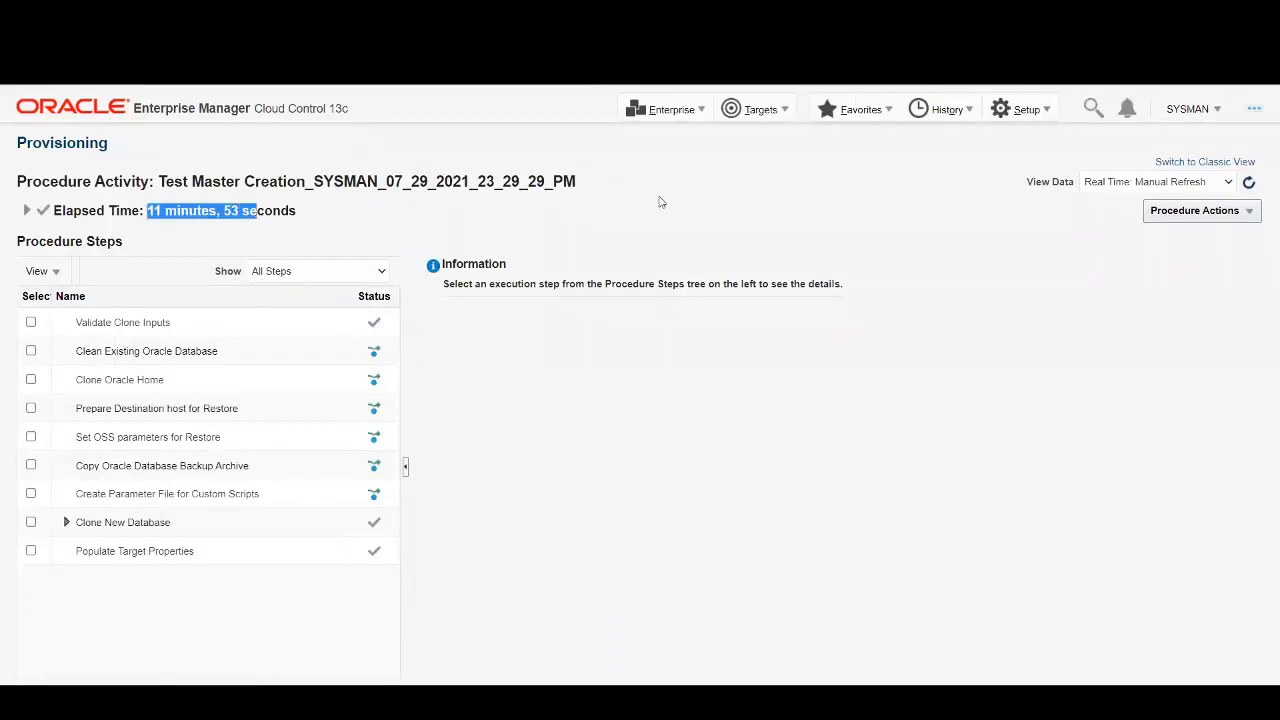
click(776, 112)
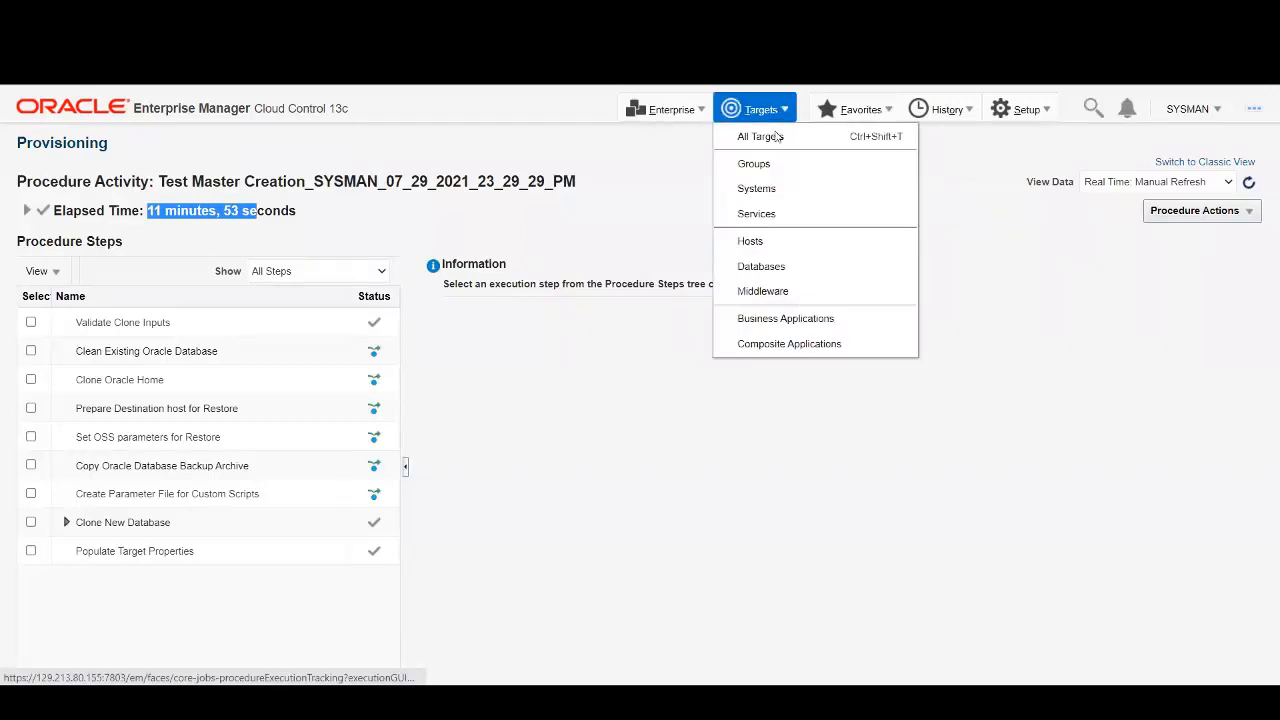
click(776, 266)
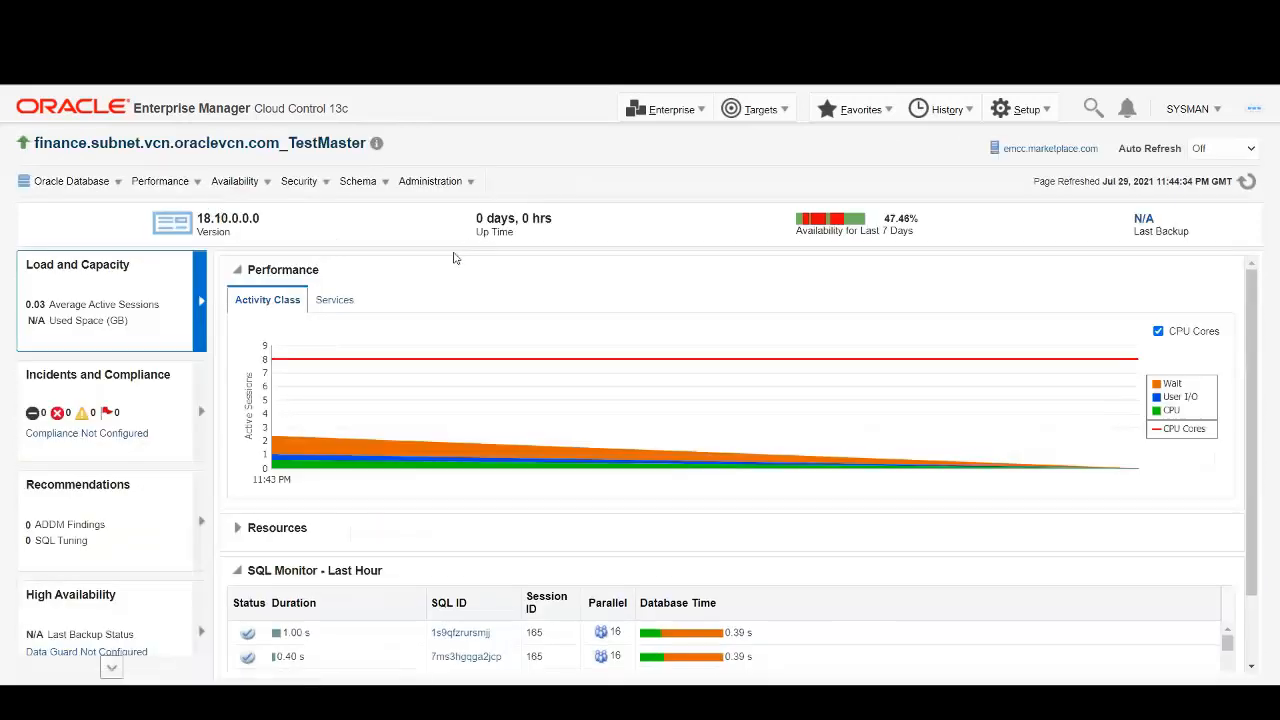
Bring up the Oracle Database menu for finance.subnet.vcn.oraclevcn.com_TestMaster.
click(117, 182)
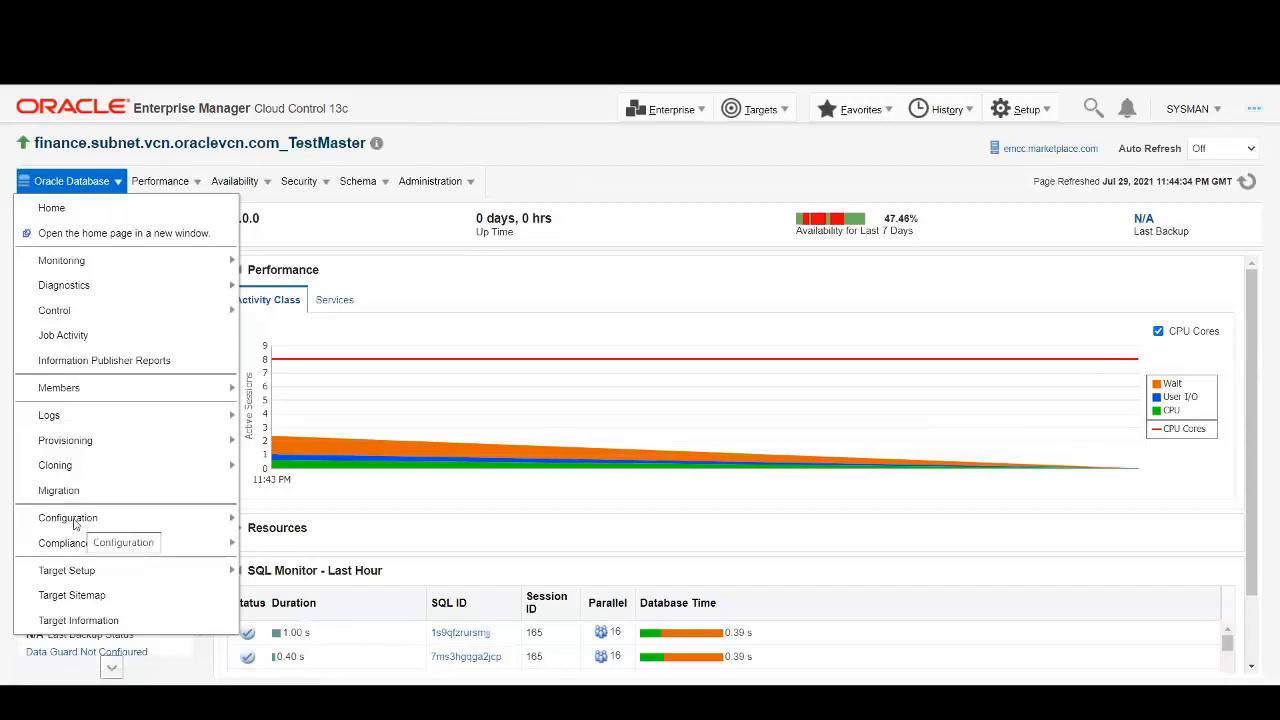
Open the TestMaster's Latest Configuration and refresh it.
click(62, 525)
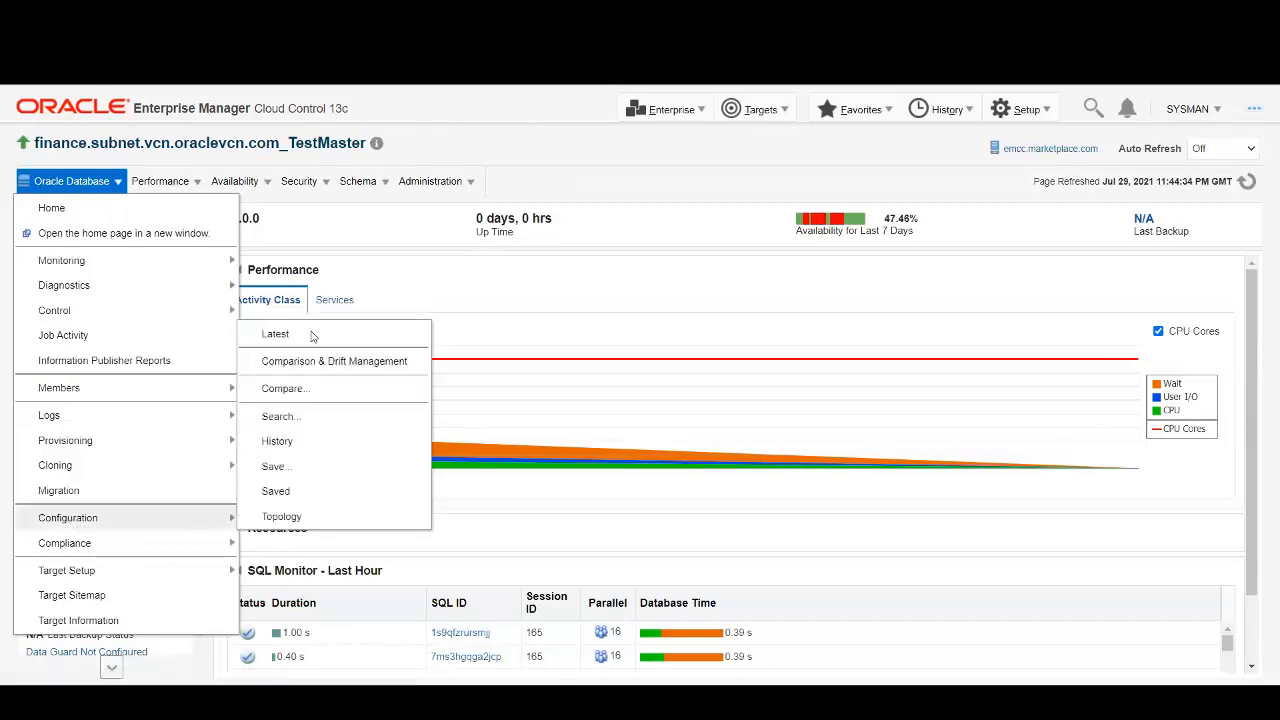
click(276, 334)
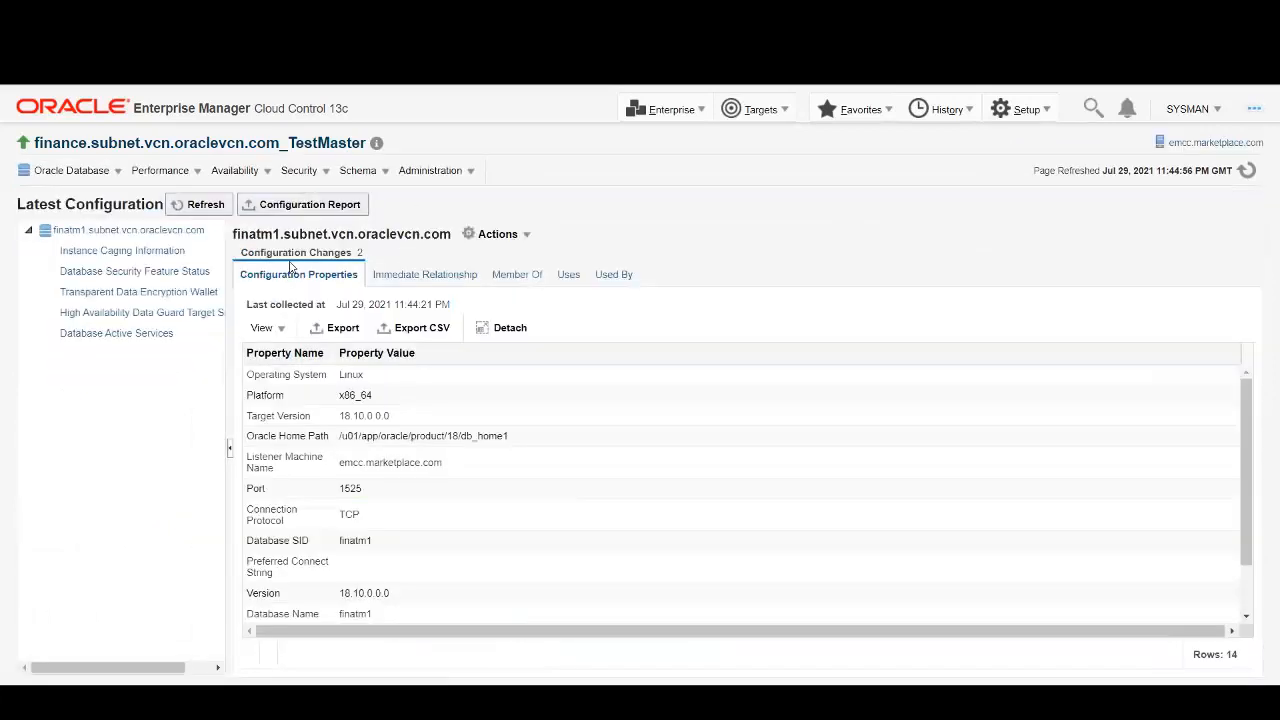
click(207, 205)
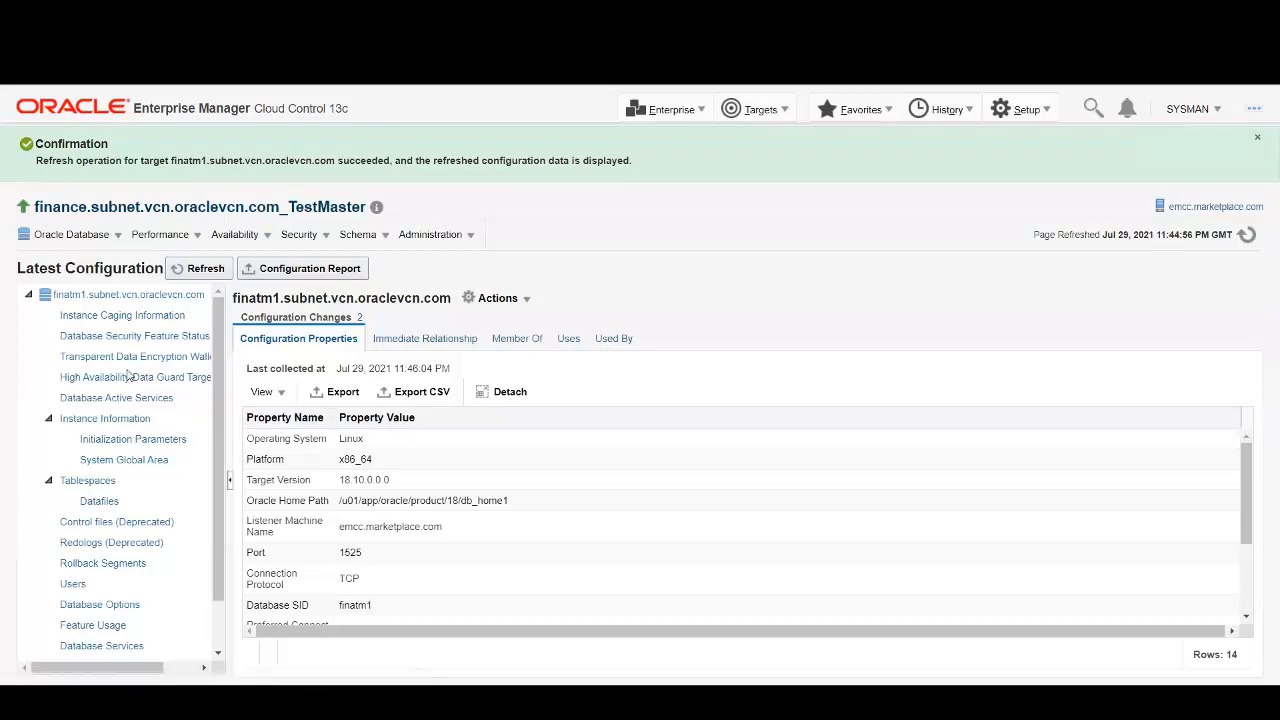
Show the five datafiles, widening File Name to reveal their /u02/app/oracle/oradata paths.
click(101, 504)
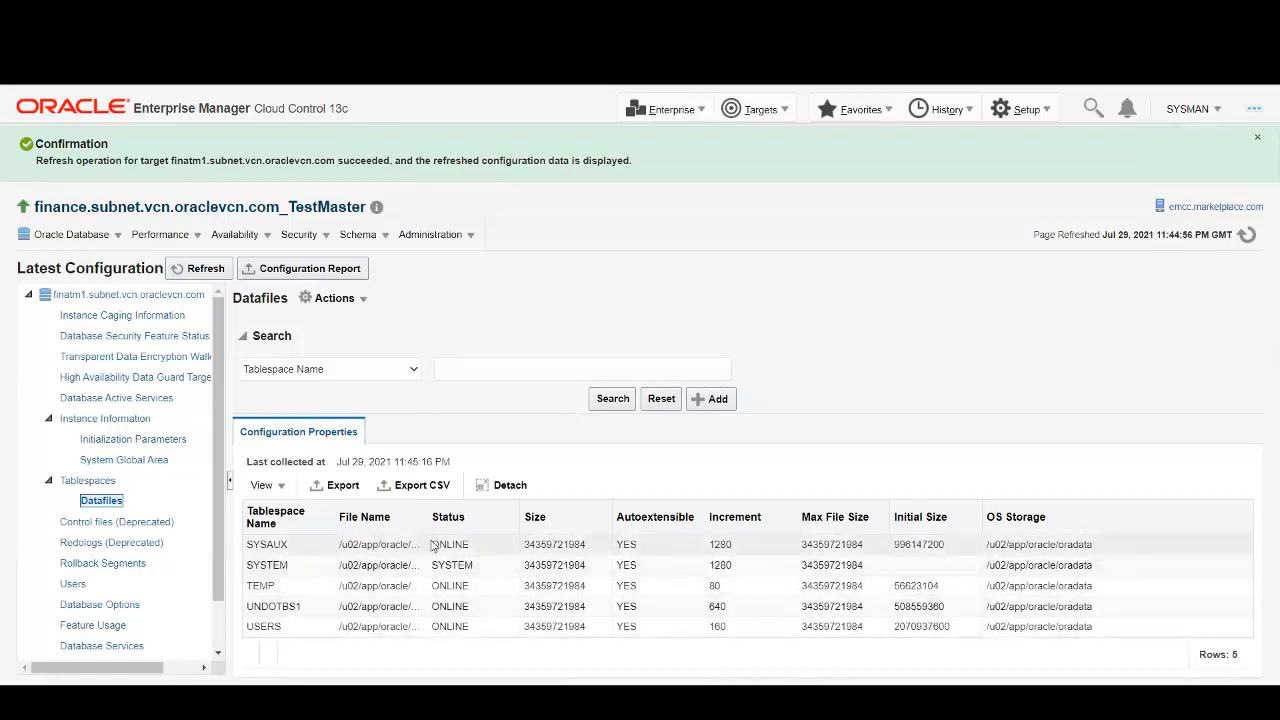
drag(426, 517, 469, 517)
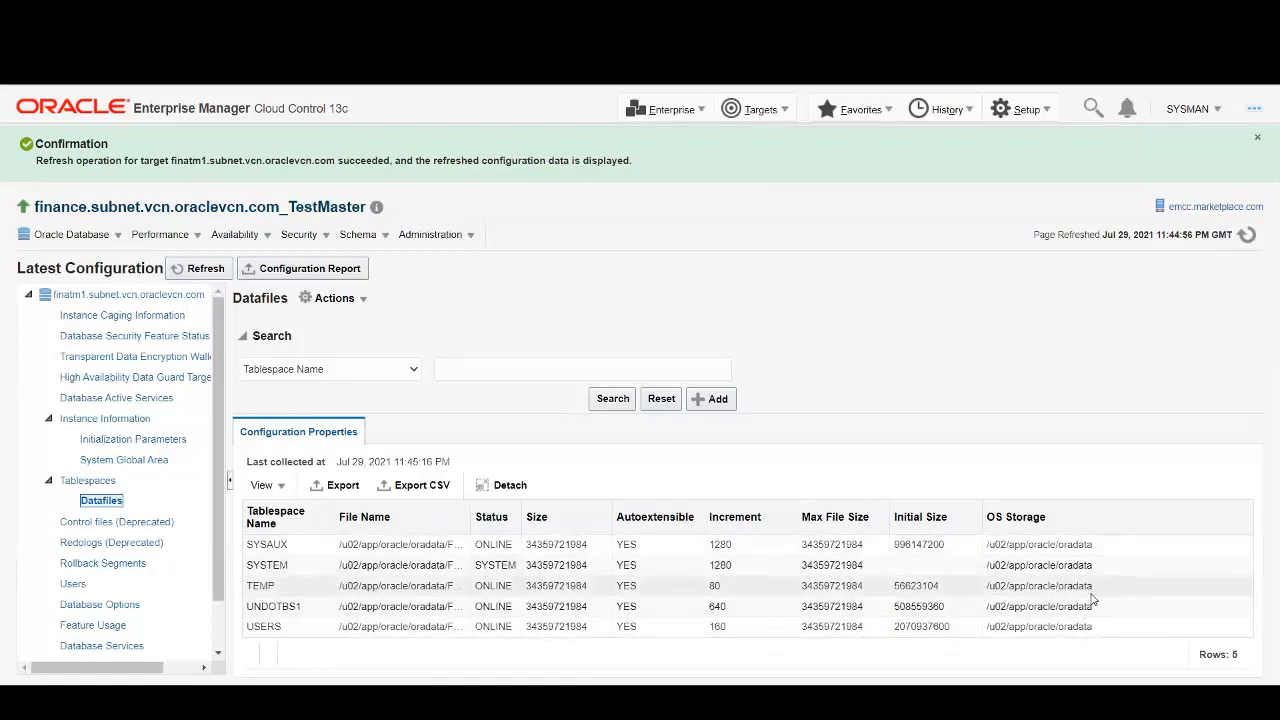
click(872, 362)
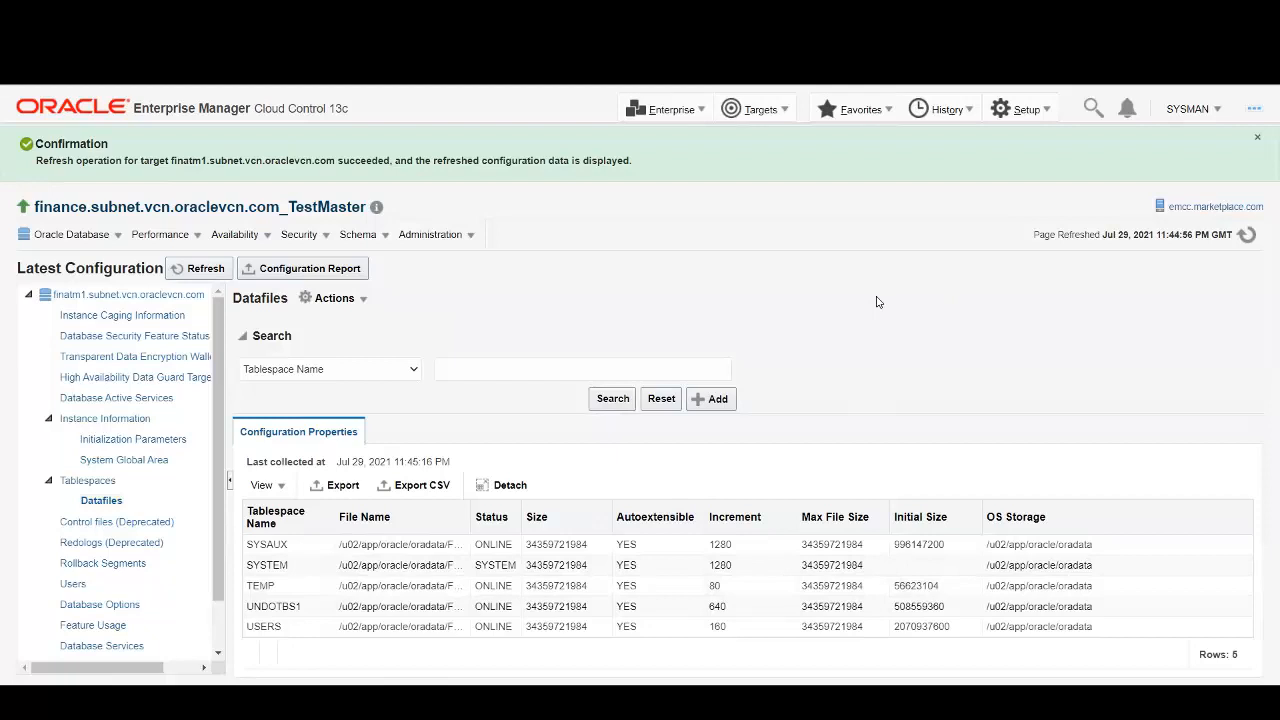
click(1048, 112)
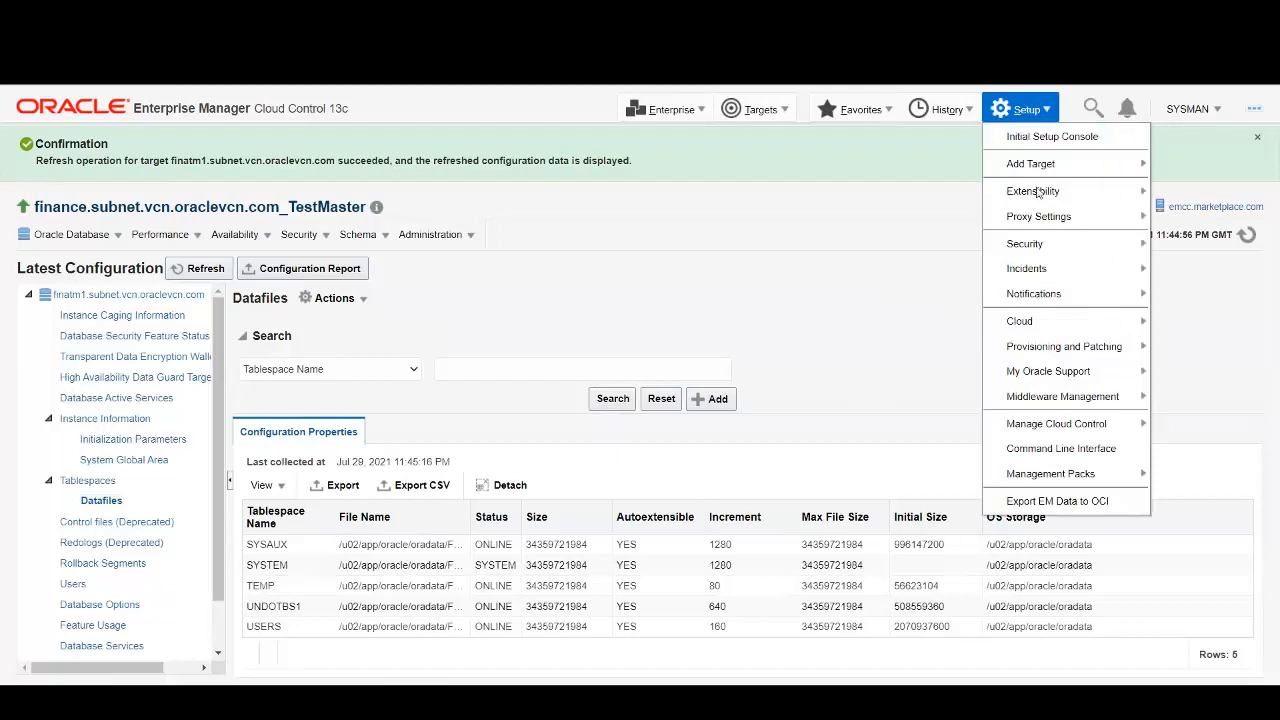
Open Storage Registration and synchronize the registered ZFS storage appliance.
mouse_move(1048, 350)
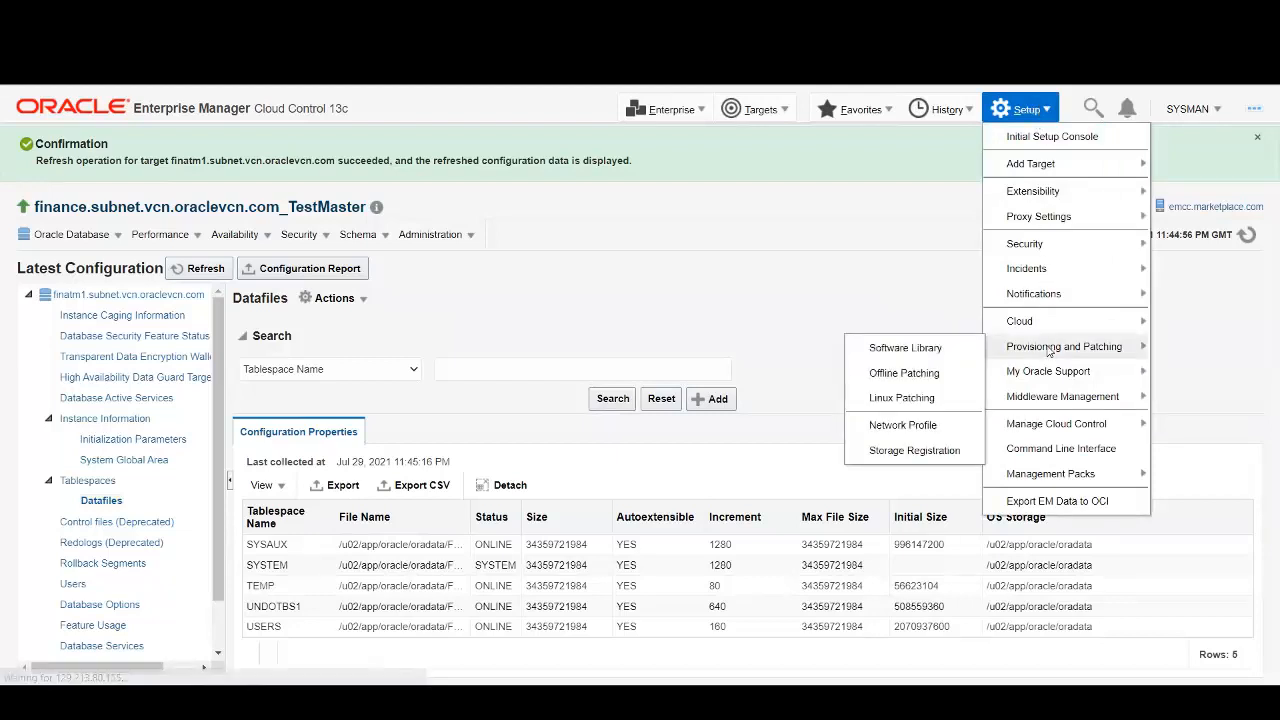
click(910, 450)
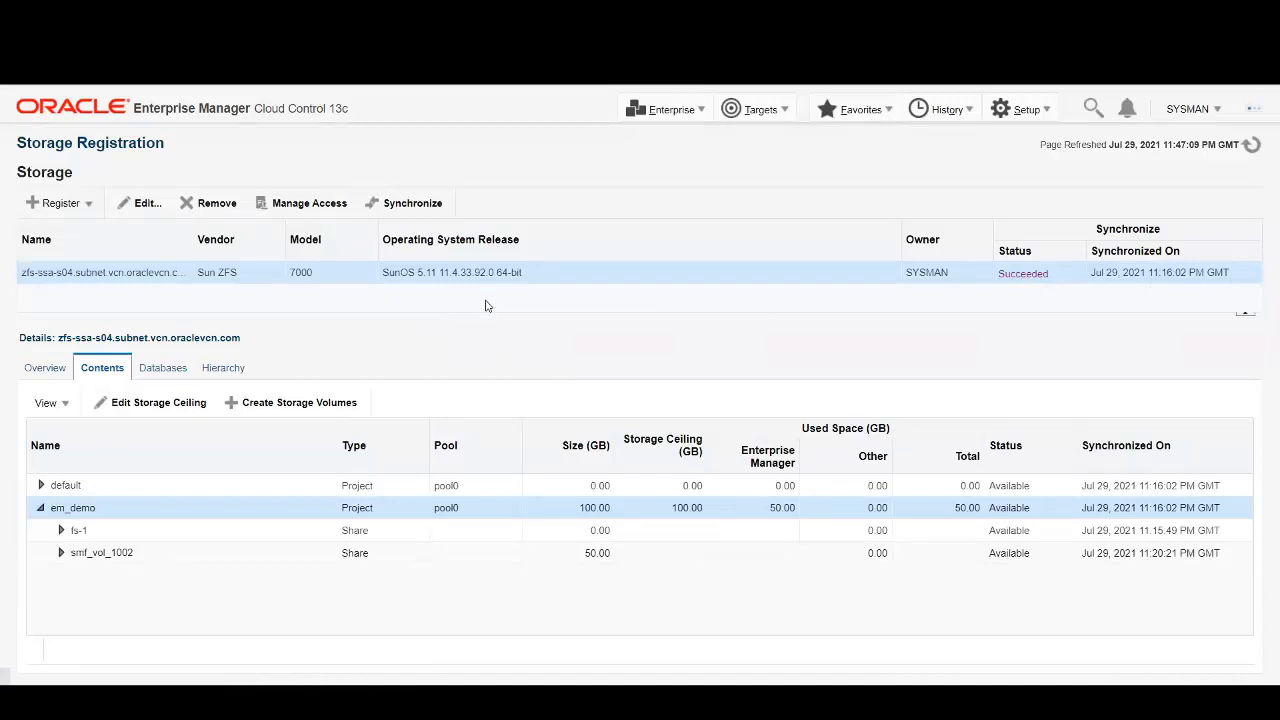
click(412, 204)
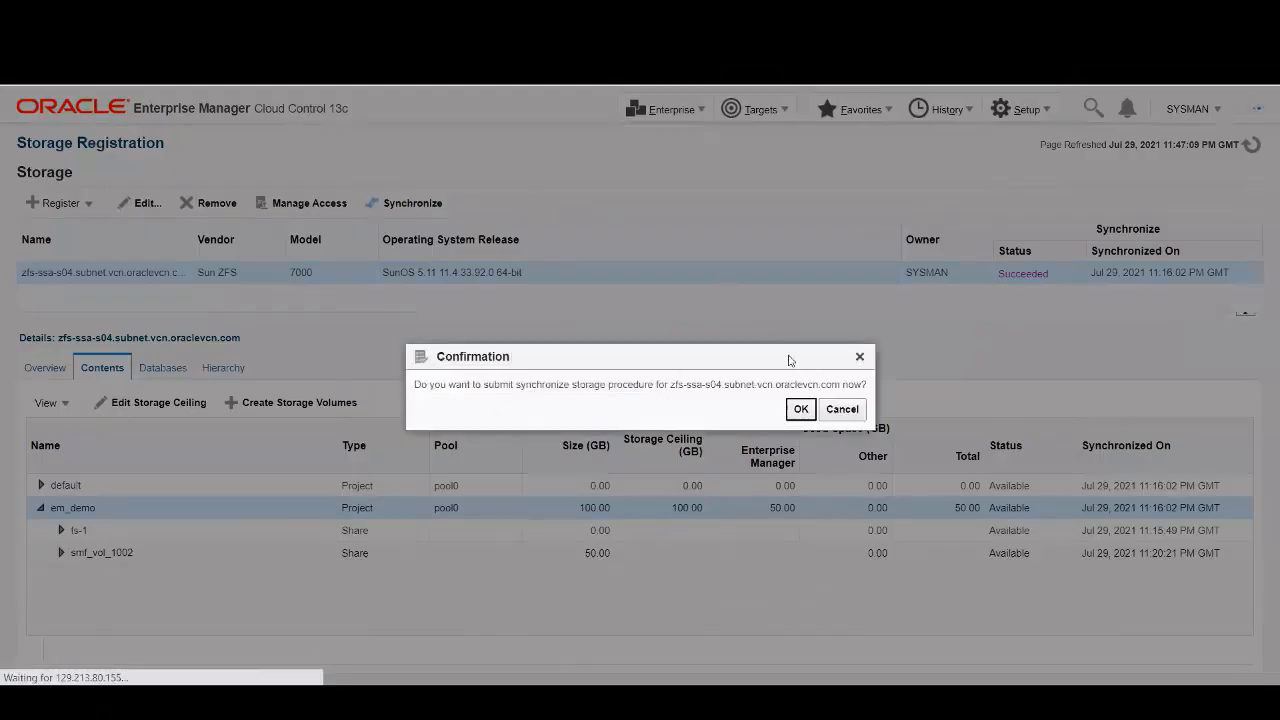
click(801, 410)
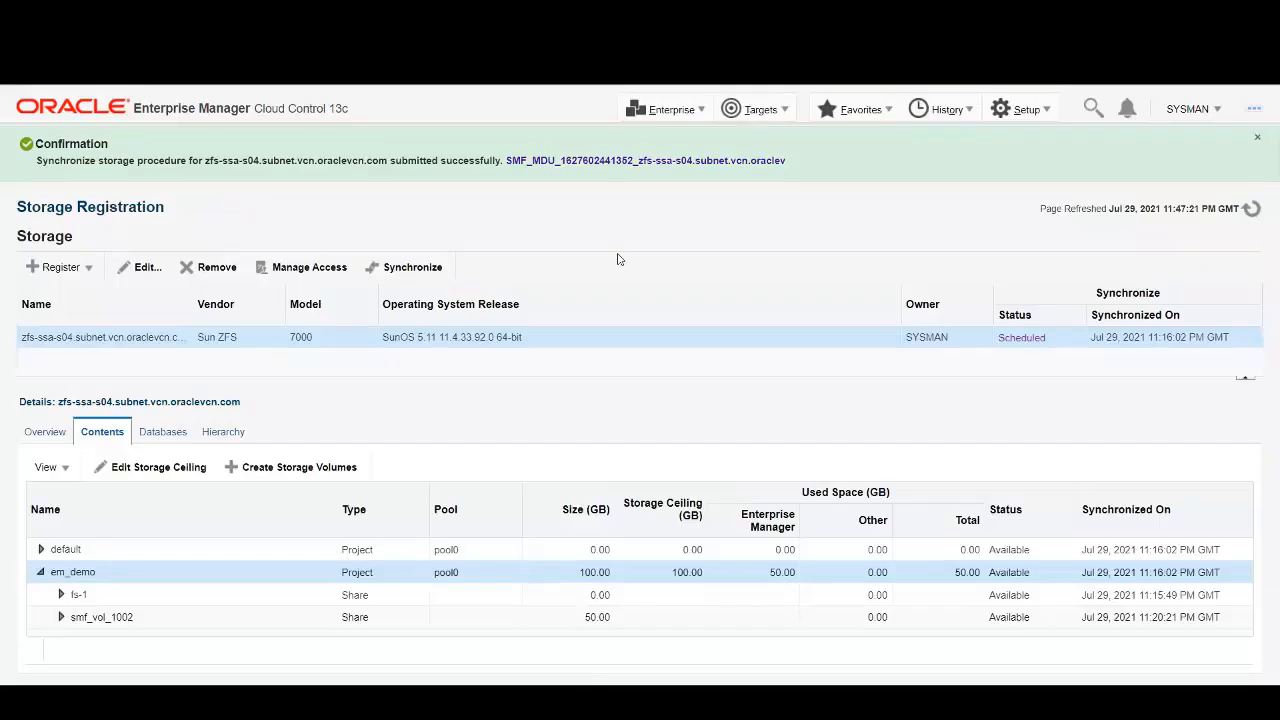
Reload, expand the smf_vol_1002 share, and list the ZFS appliance's databases, including finatm1.
click(1251, 209)
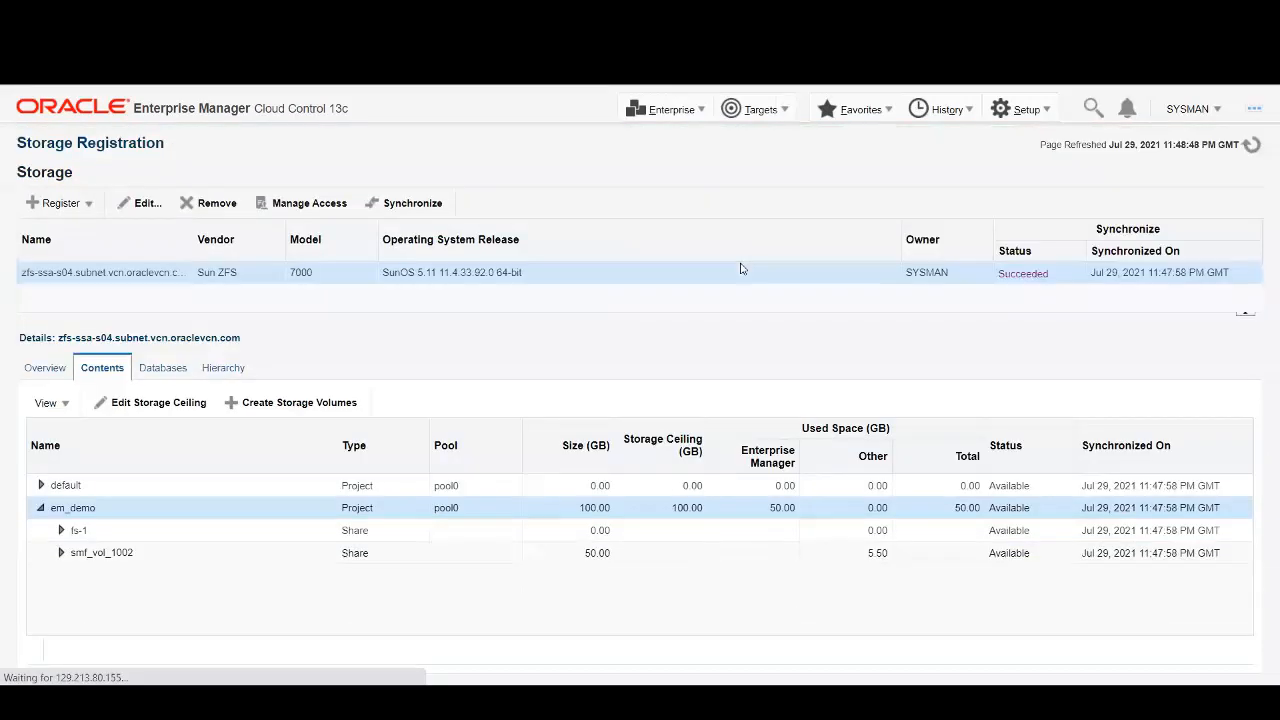
click(61, 552)
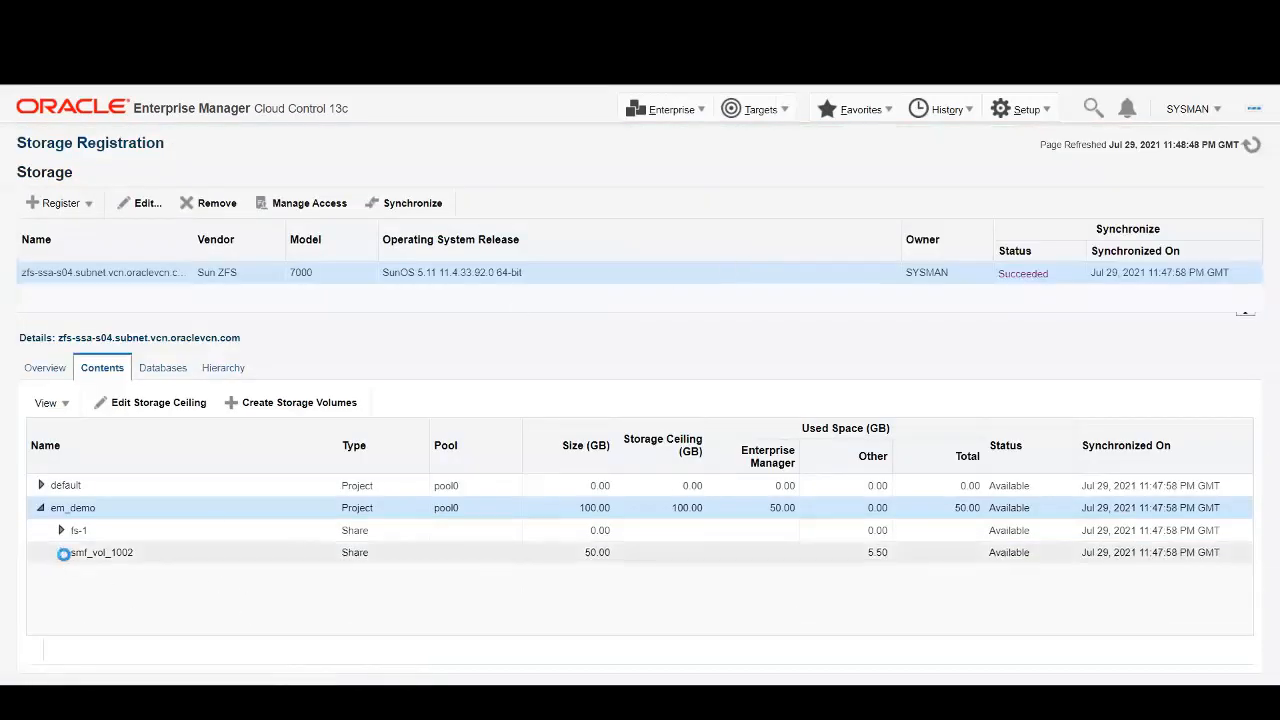
click(162, 368)
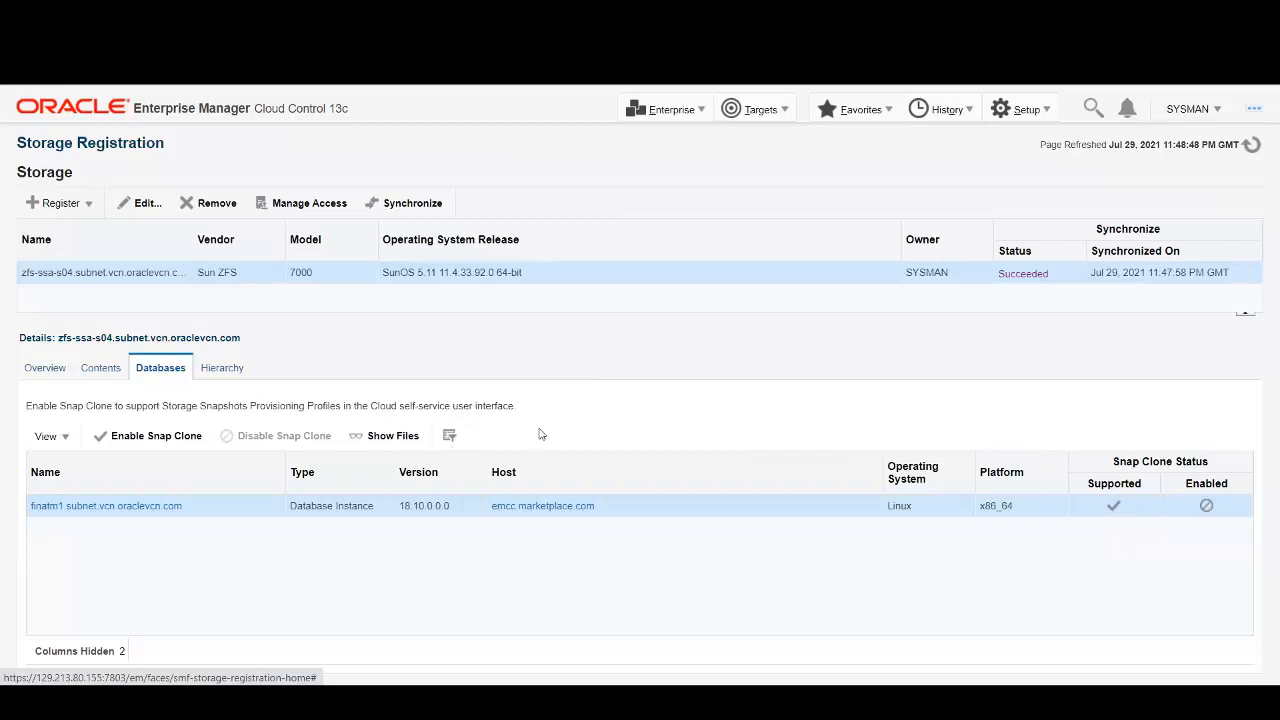
Enable Snap Clone on finatm1.subnet.vcn.oraclevcn.com so Supported and Enabled are both checked.
click(137, 443)
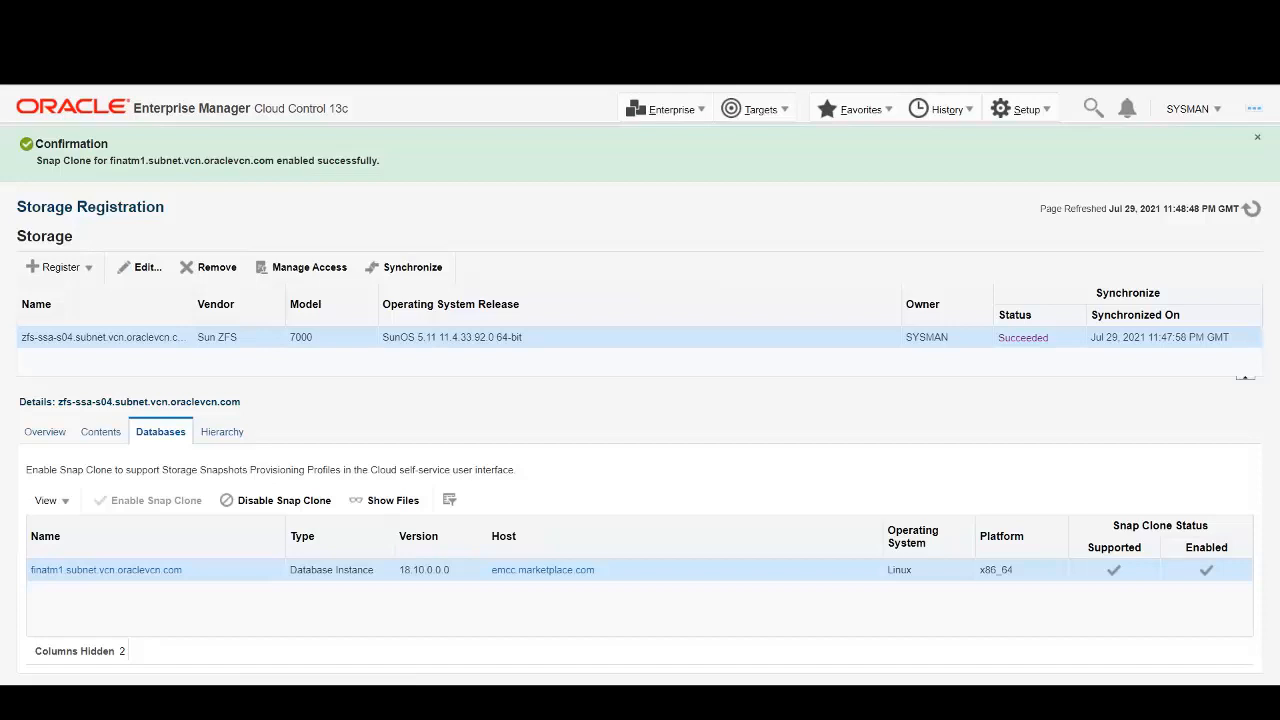
Open the finance.subnet.vcn.oraclevcn.com_TestMaster home page from the Databases targets list.
click(762, 112)
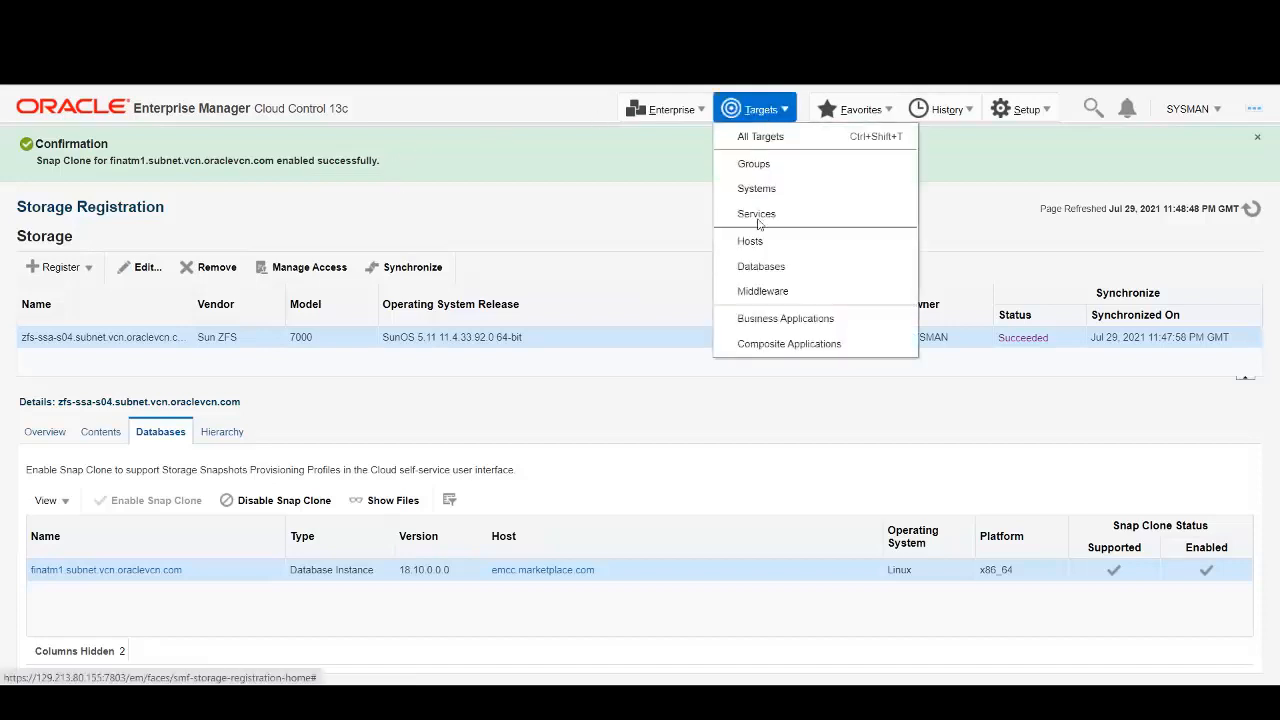
click(762, 267)
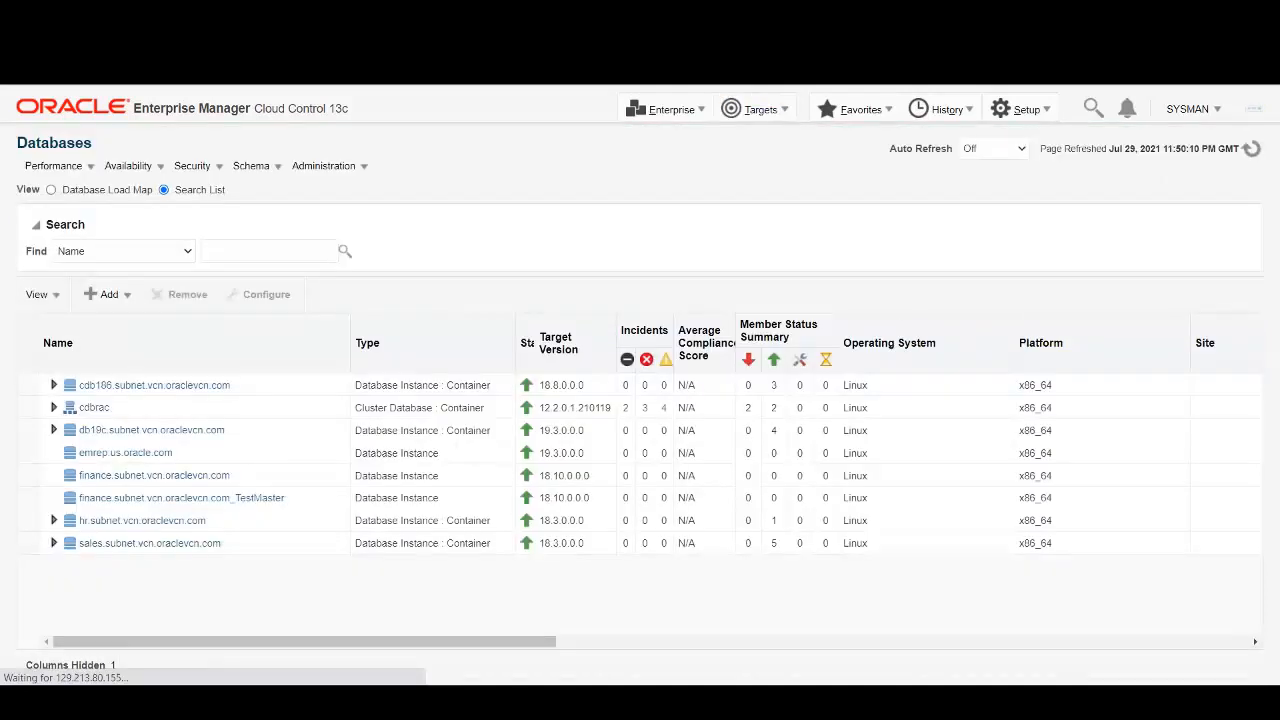
click(254, 498)
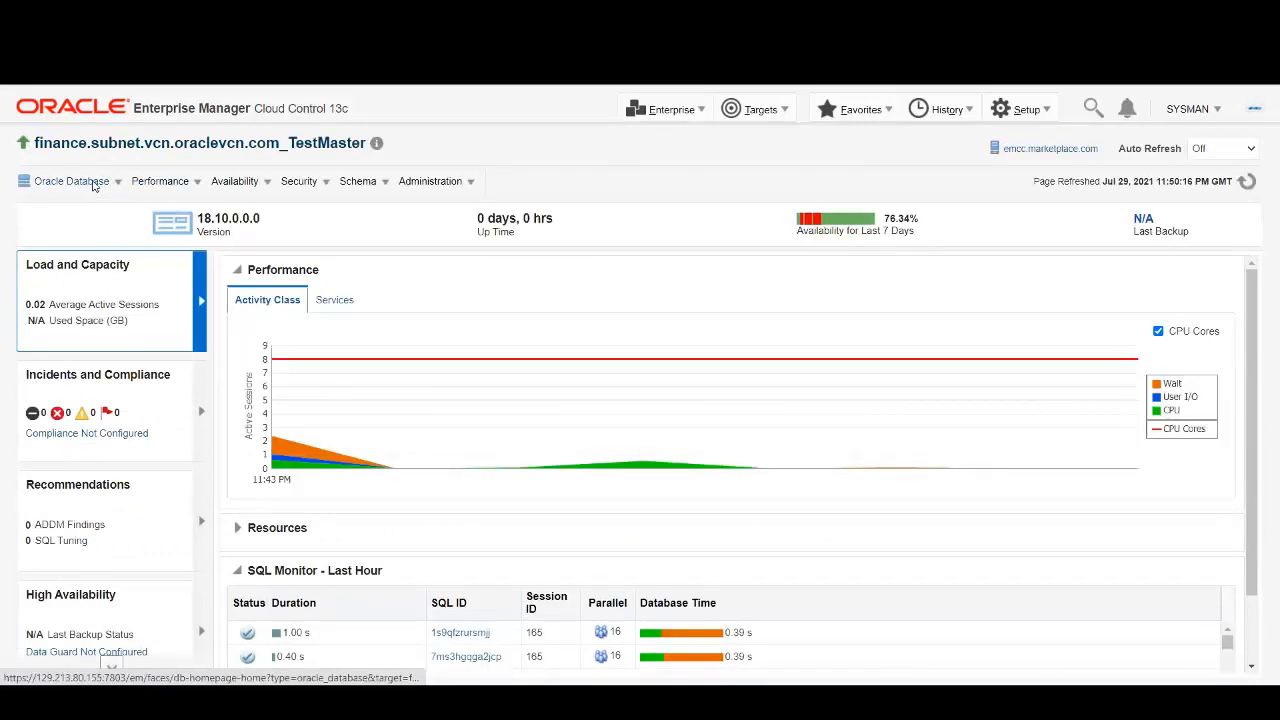
Go to Clone Management's Clones tab and start creating a Snap Clone Database.
click(93, 184)
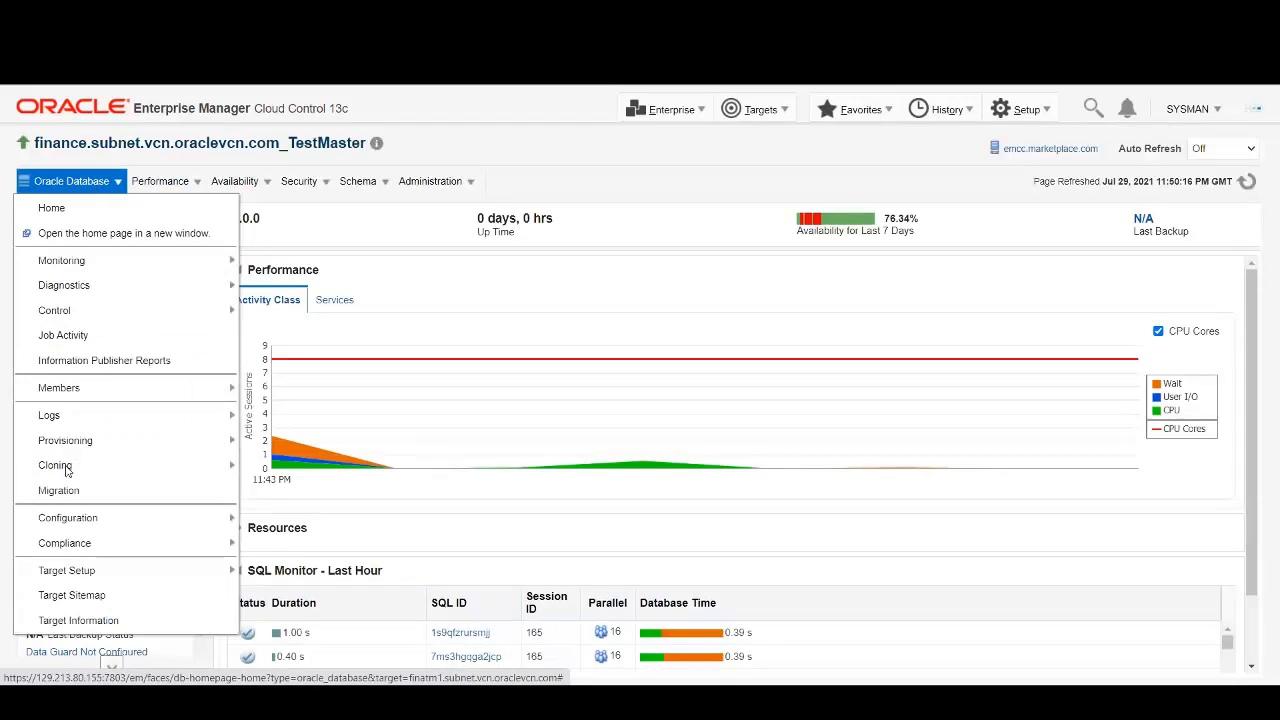
mouse_move(68, 470)
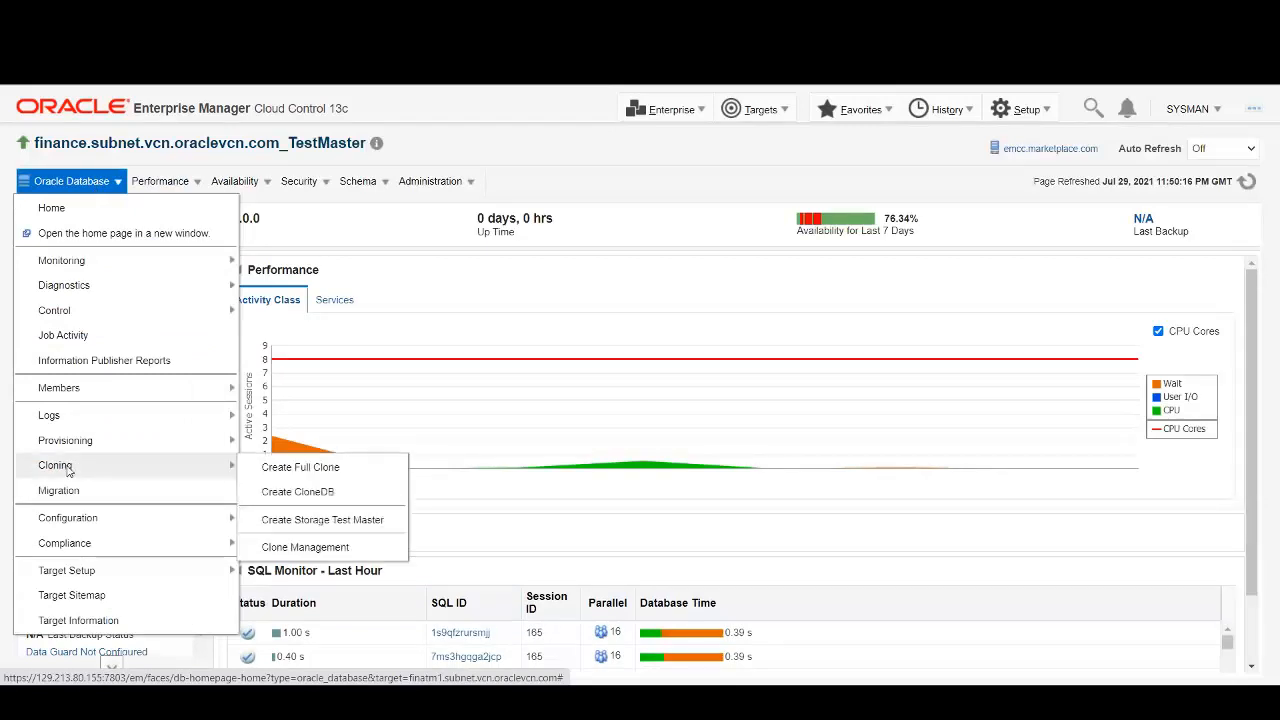
click(305, 547)
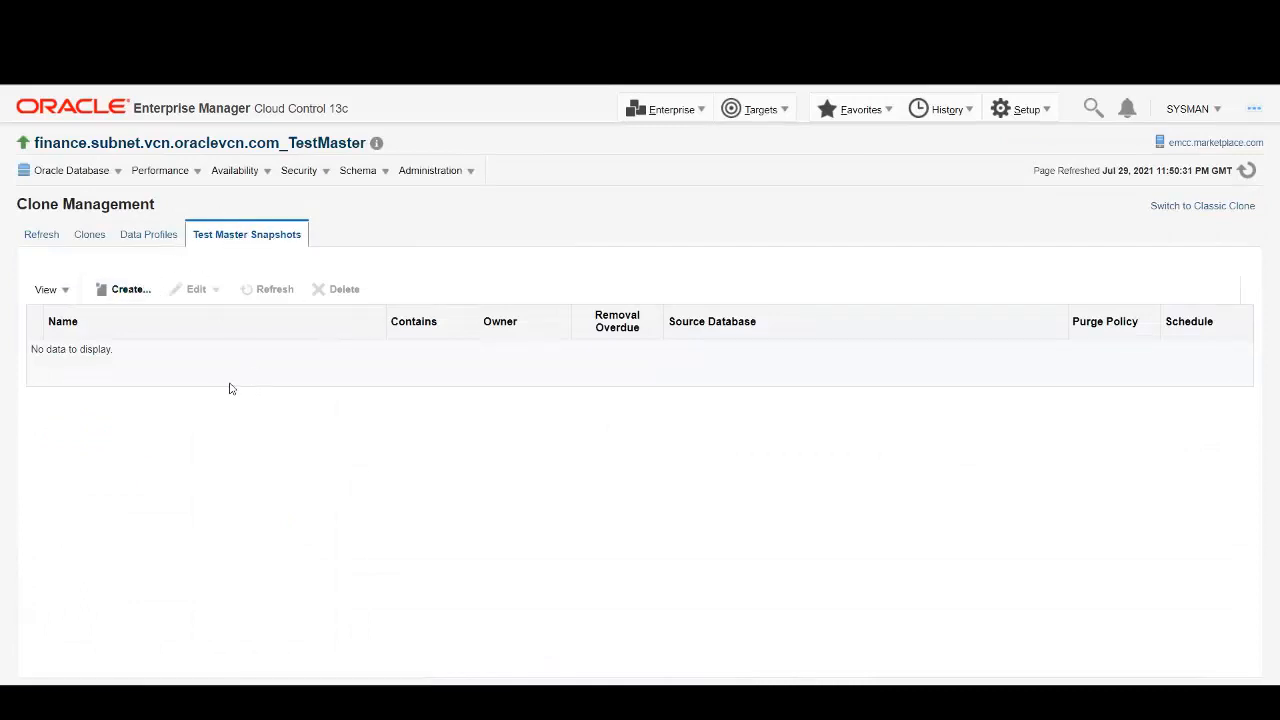
click(90, 234)
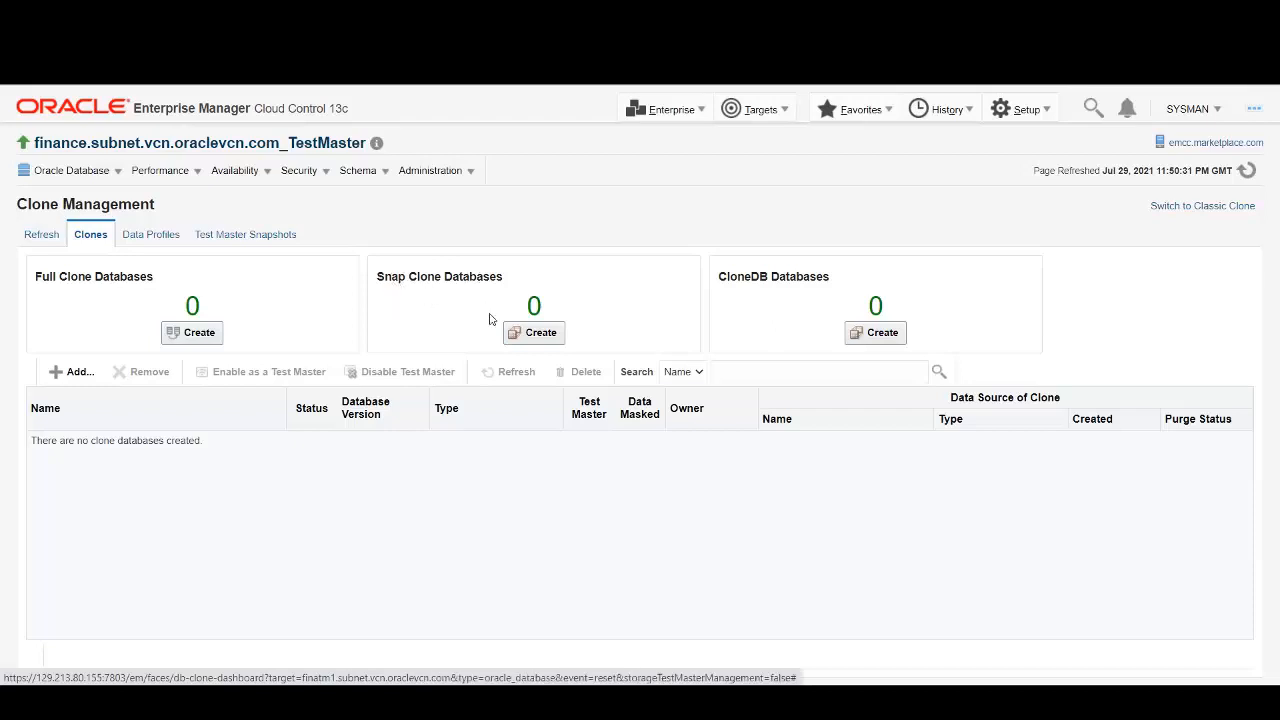
click(538, 336)
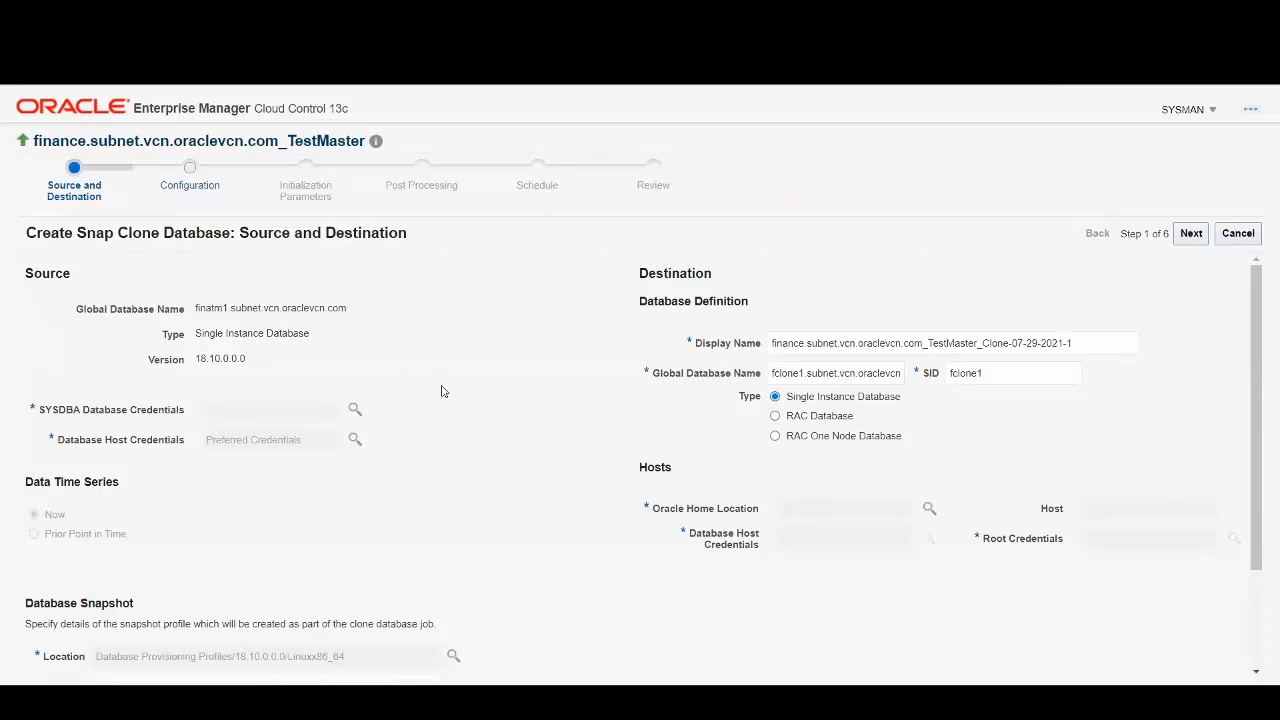
Use the named FINATM1 SYSDBA credential and the named ORACLE_HOST host credential.
click(353, 410)
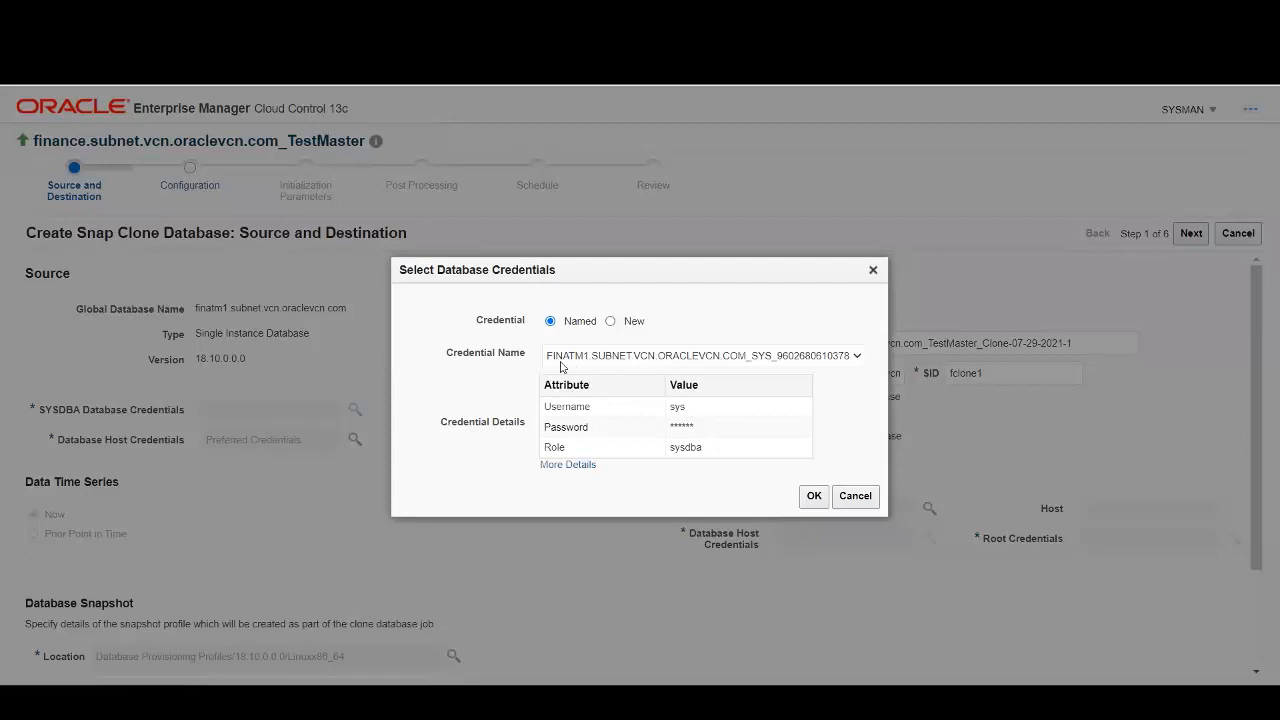
click(813, 496)
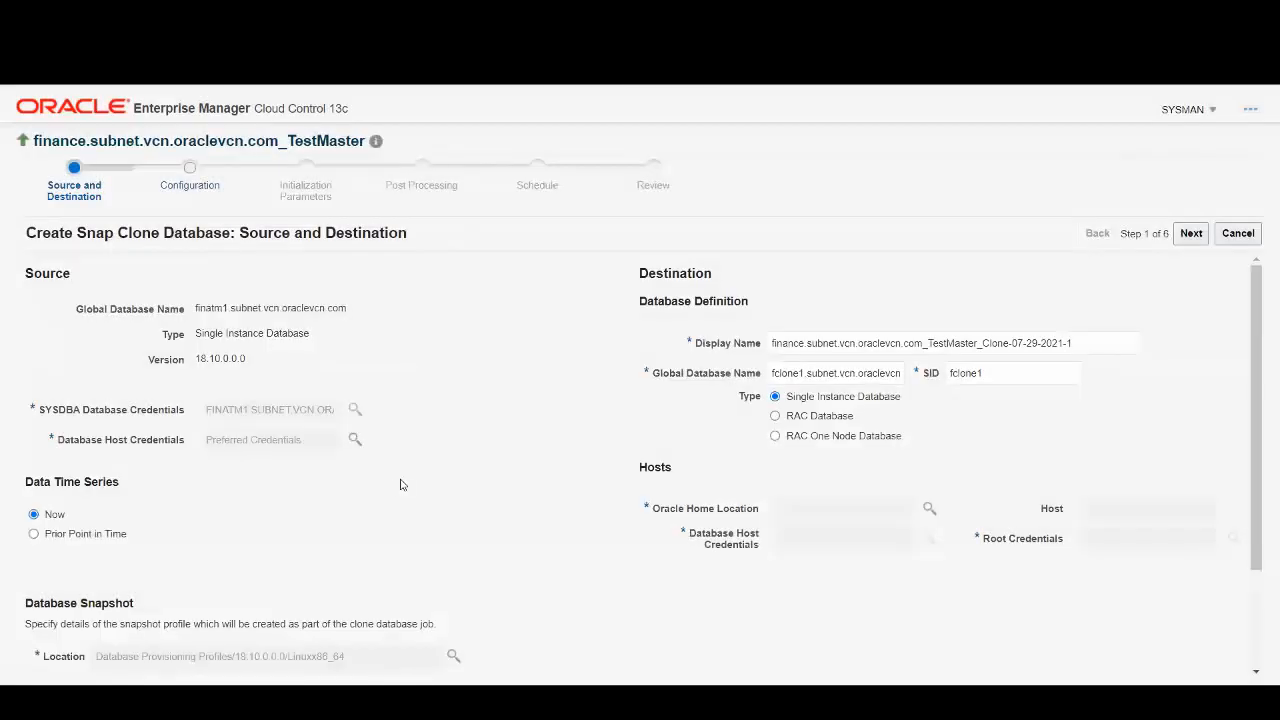
click(355, 440)
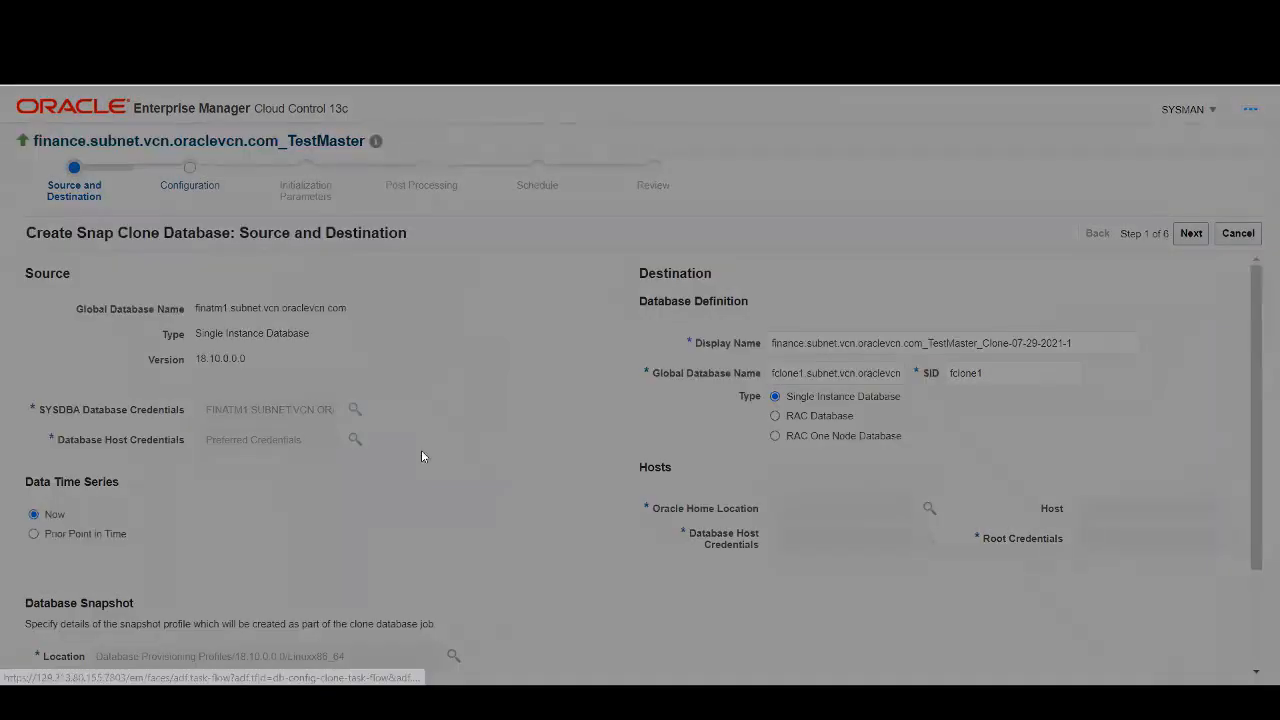
click(650, 331)
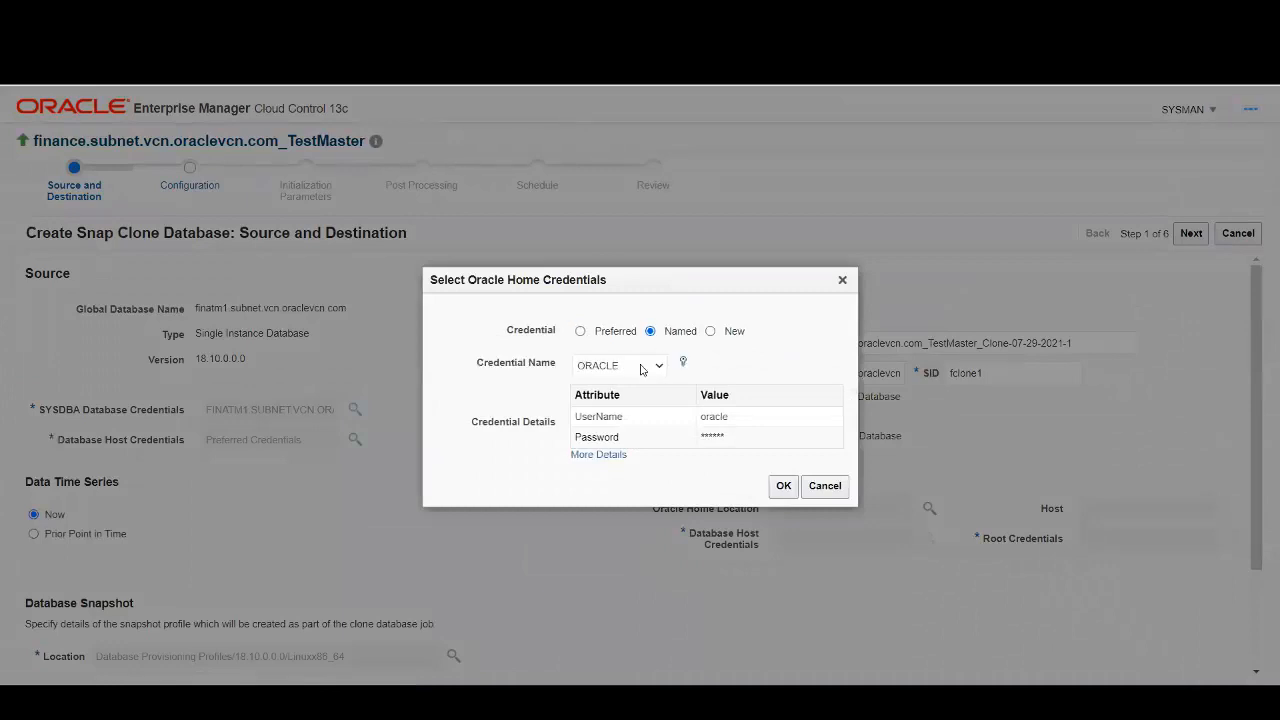
click(643, 368)
click(644, 416)
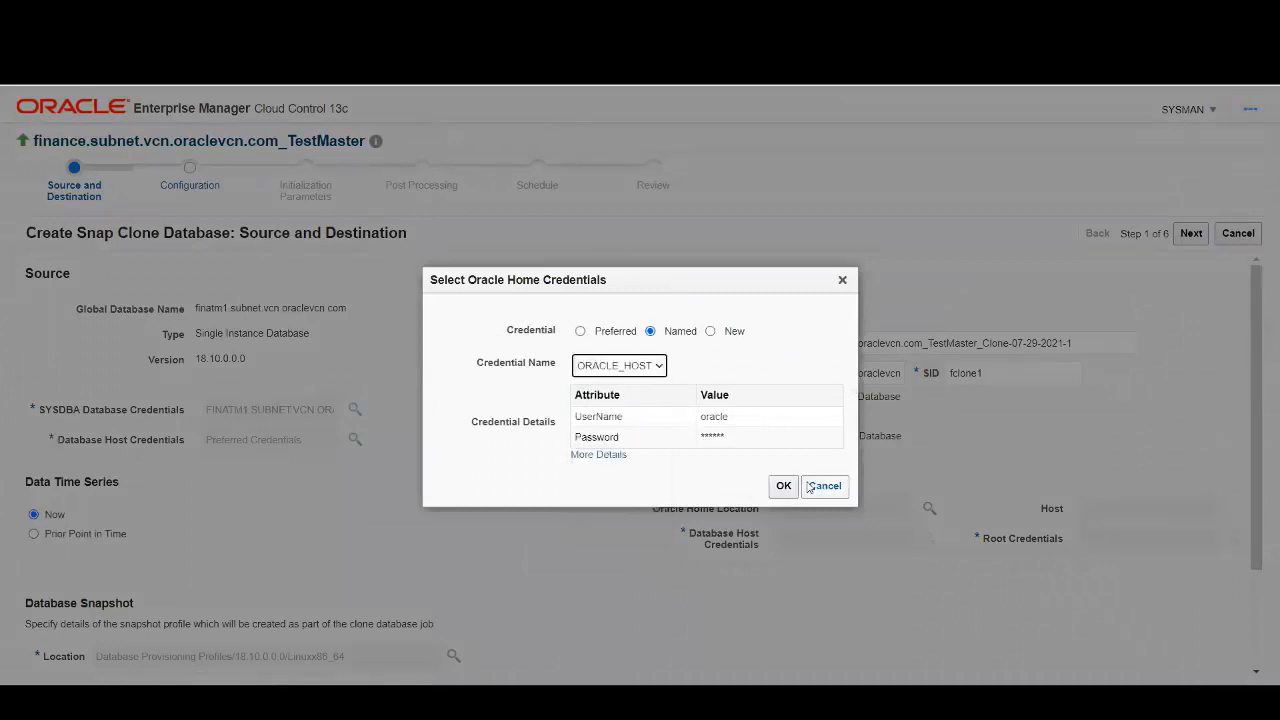
Change the display name to finance.subnet.vcn.oraclevcn.com_SnapClone1.
scroll(420, 470, down, 3)
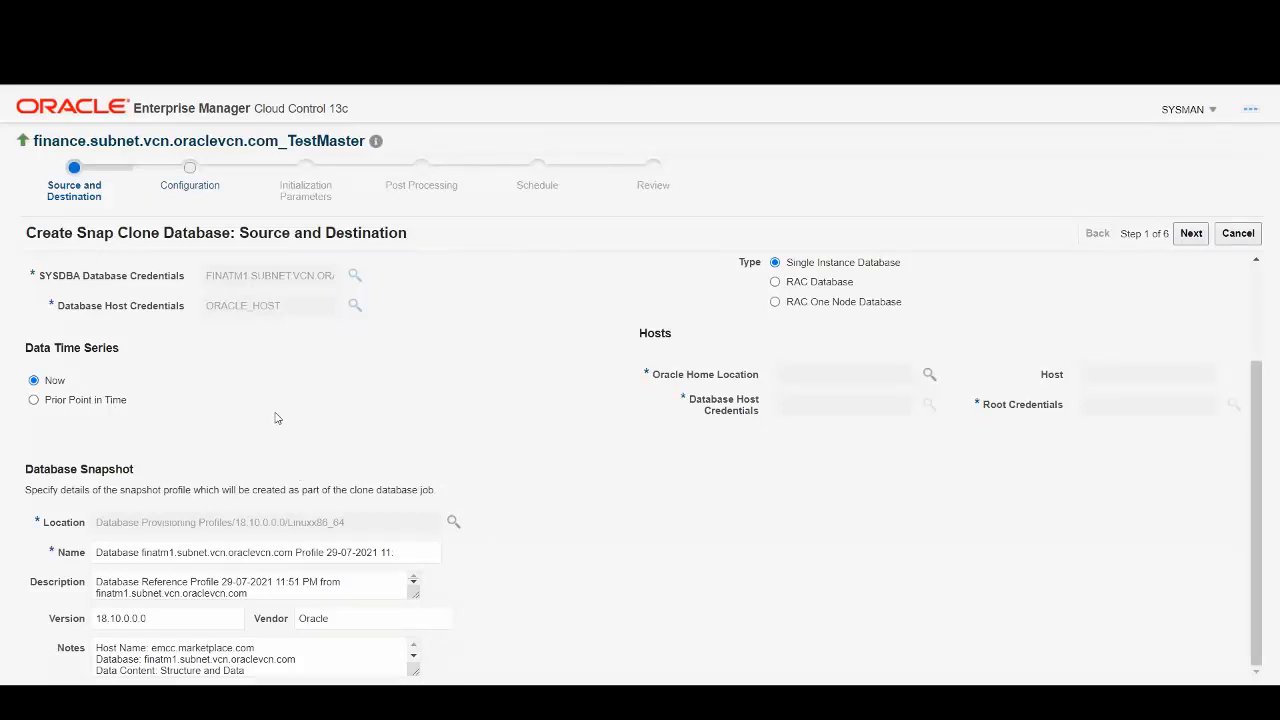
scroll(478, 395, up, 1)
scroll(478, 395, up, 2)
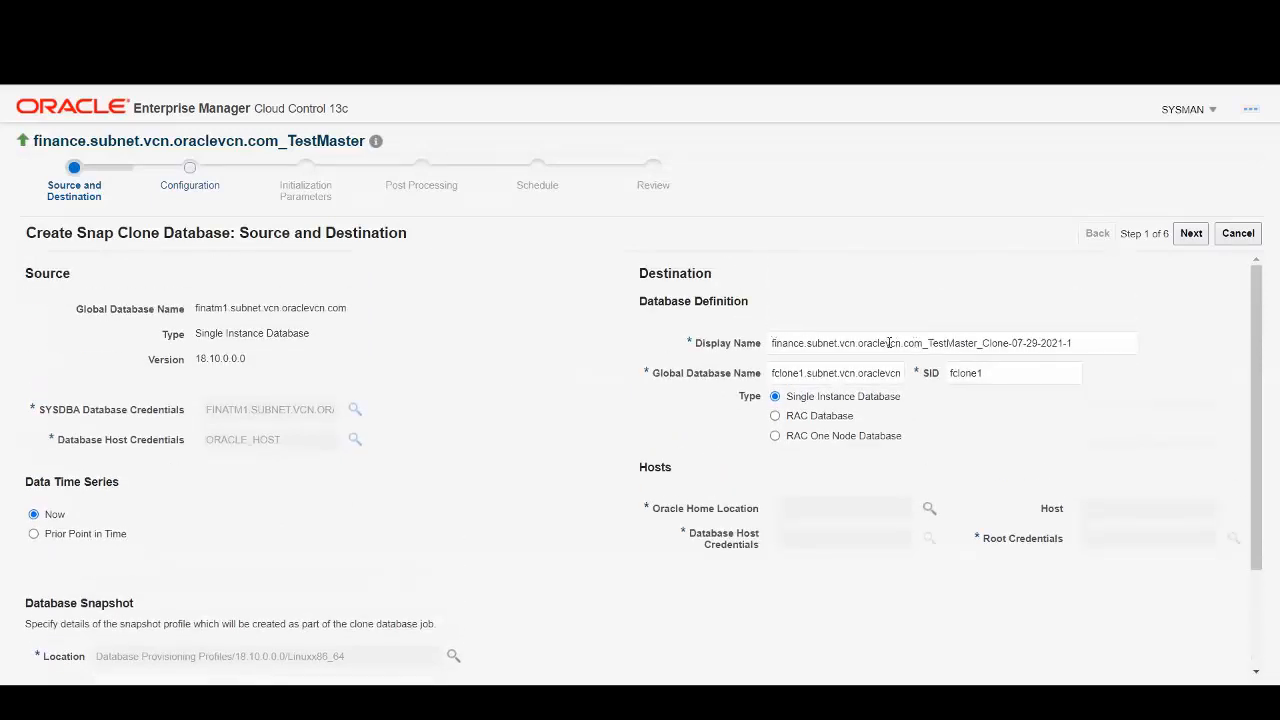
drag(931, 342, 1103, 341)
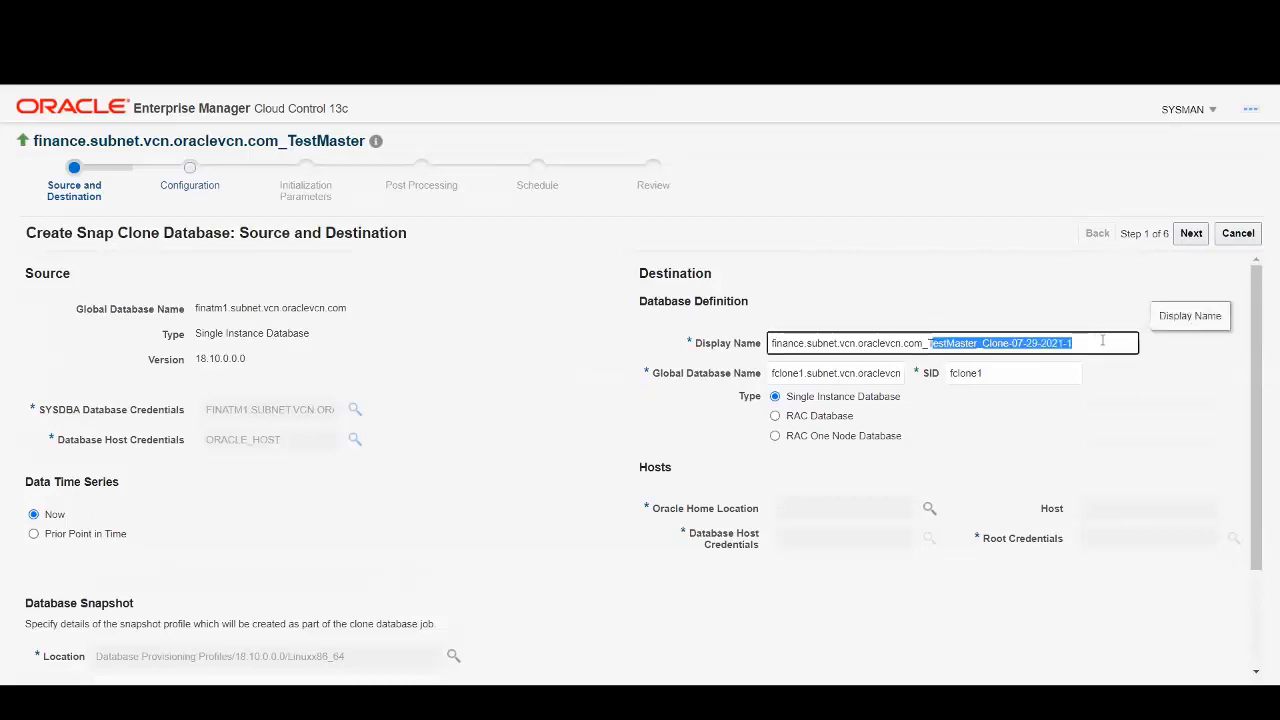
key(BackSpace)
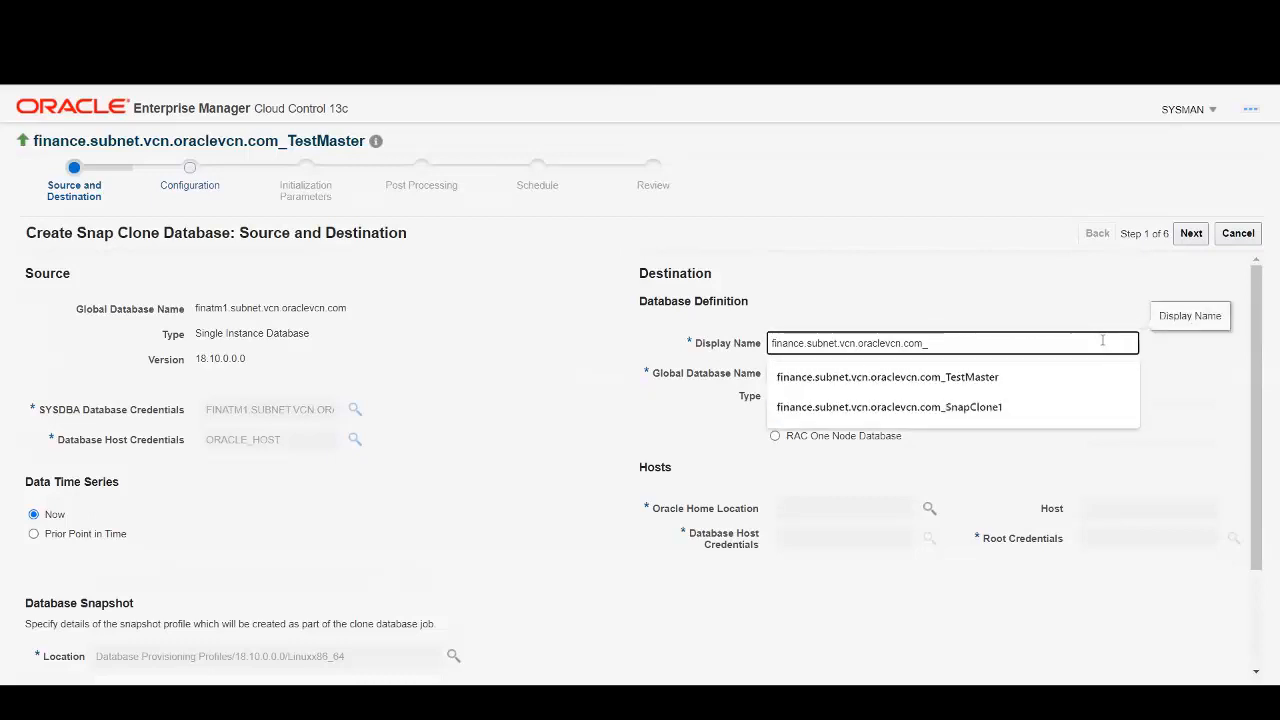
key(Down)
key(Down)
key(Return)
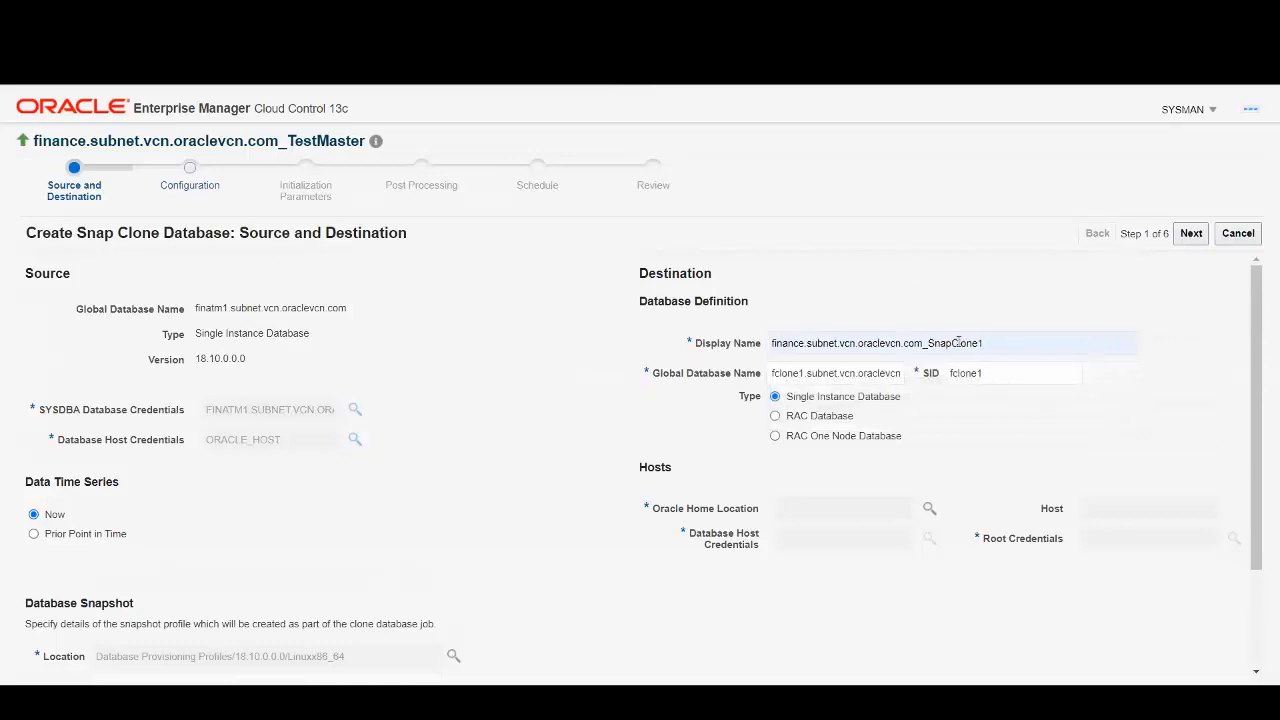
Change the global database name from fclone1 to finsc1 so the SID reads finsc1.
click(800, 373)
key(BackSpace)
key(BackSpace)
key(BackSpace)
key(BackSpace)
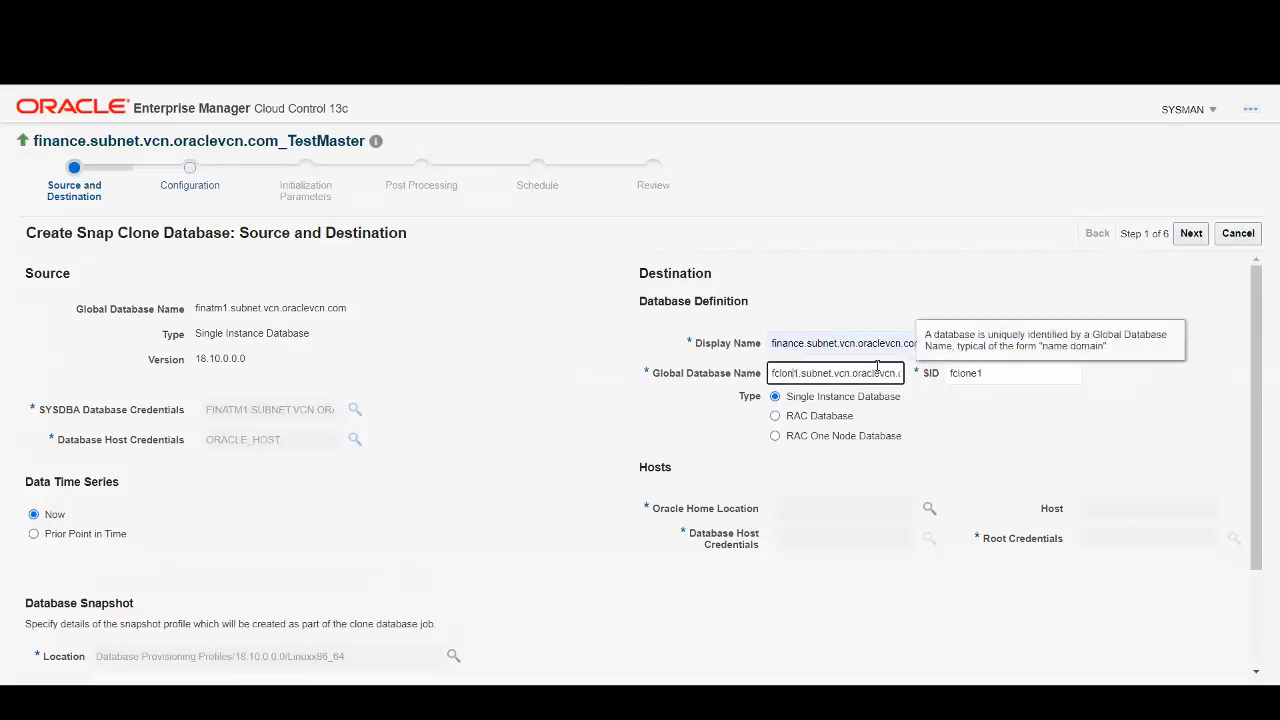
key(BackSpace)
text(in)
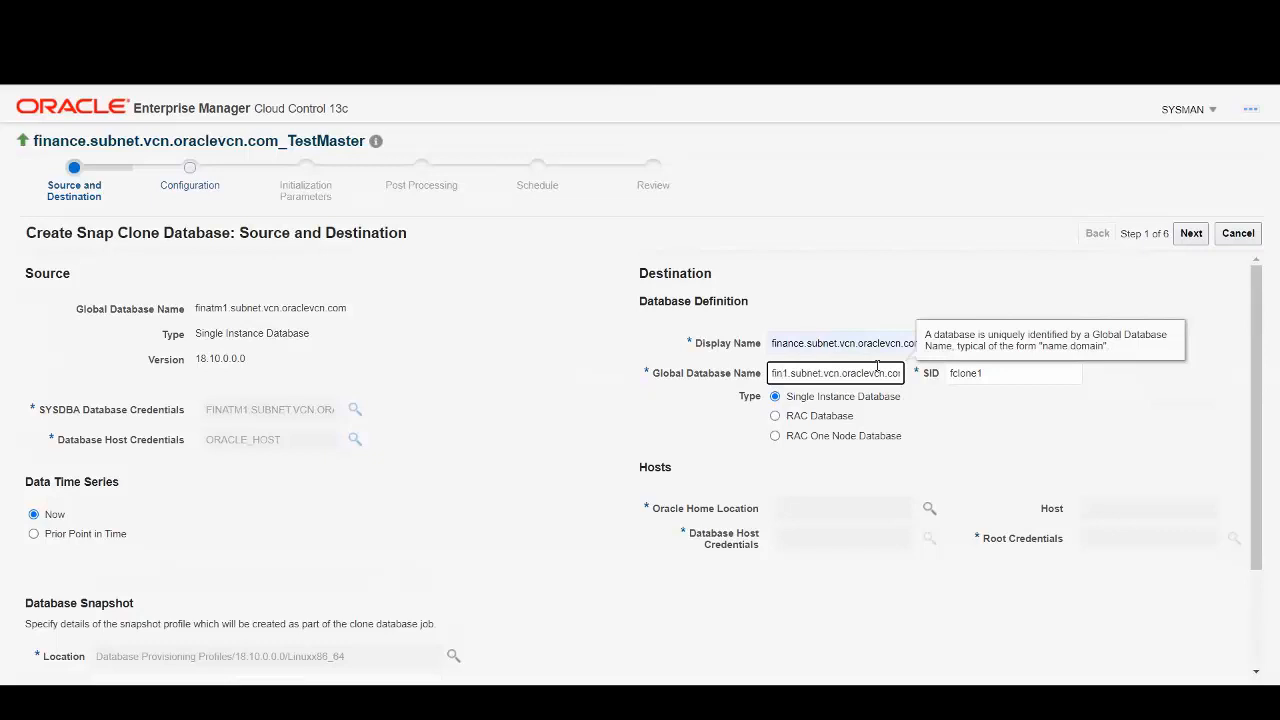
text(sc)
click(1008, 374)
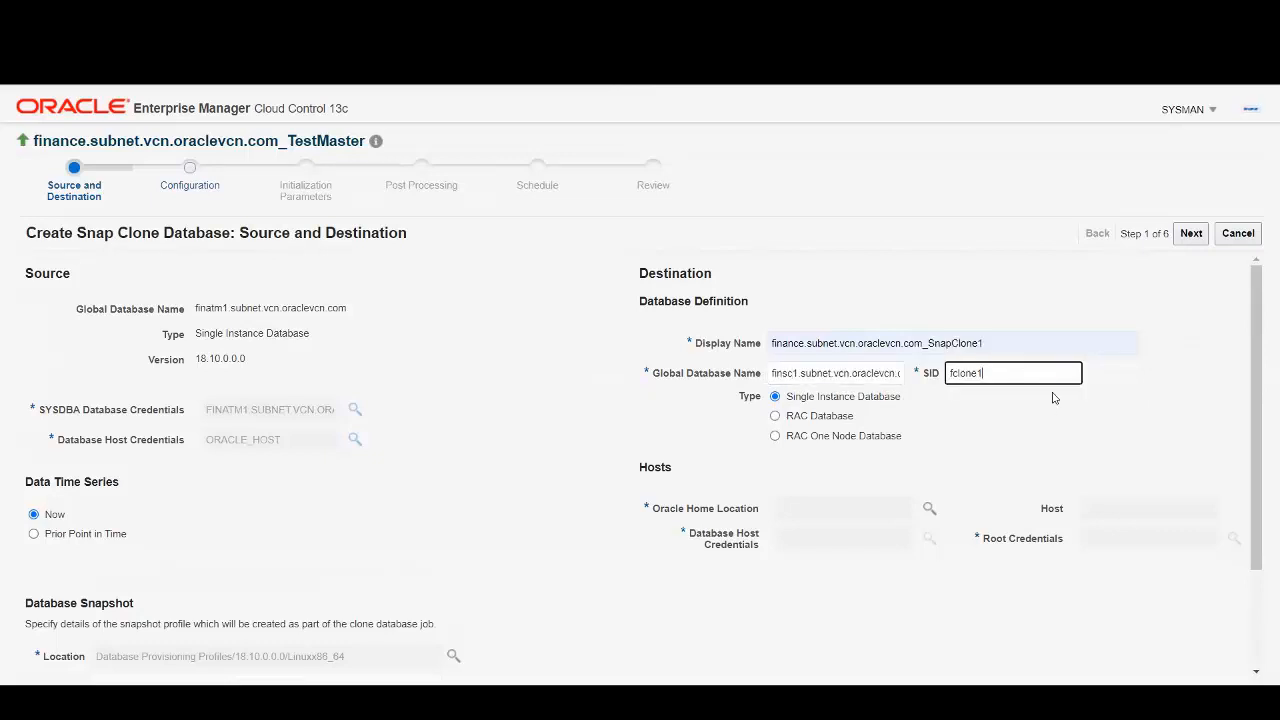
click(1022, 411)
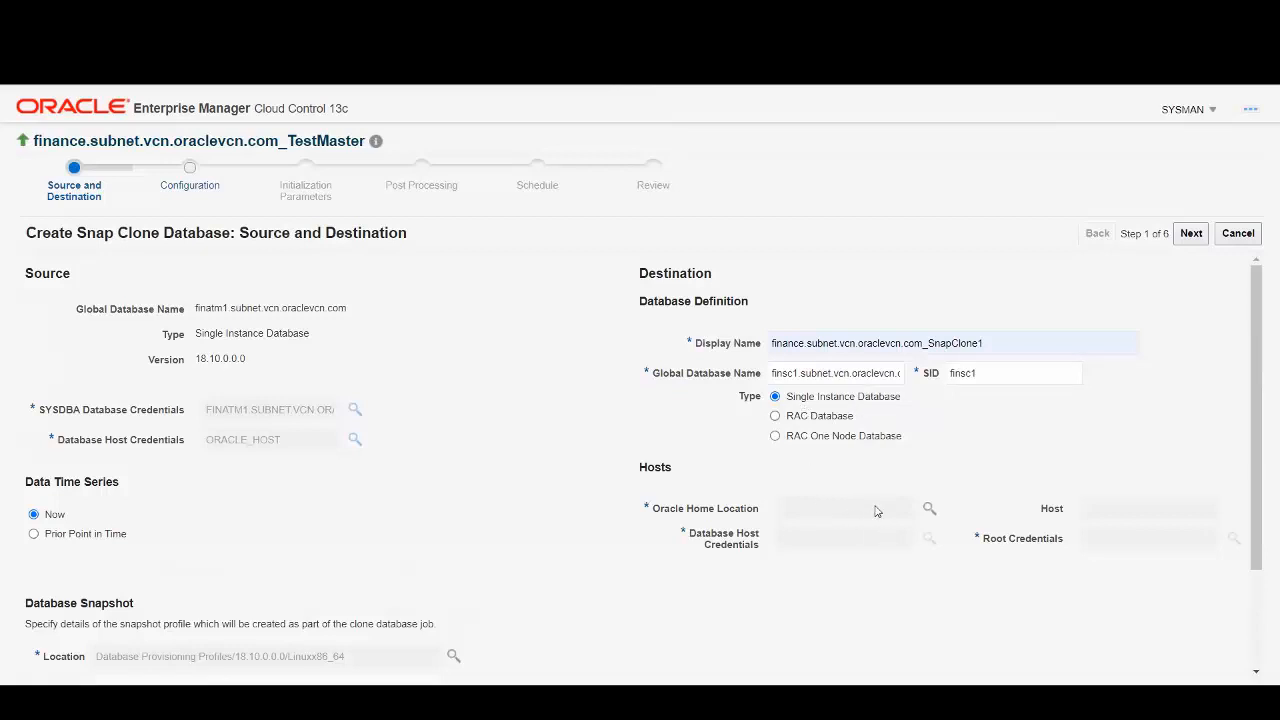
Select /u01/app/oracle/product/18/db_home1 as the clone's Oracle home.
click(929, 508)
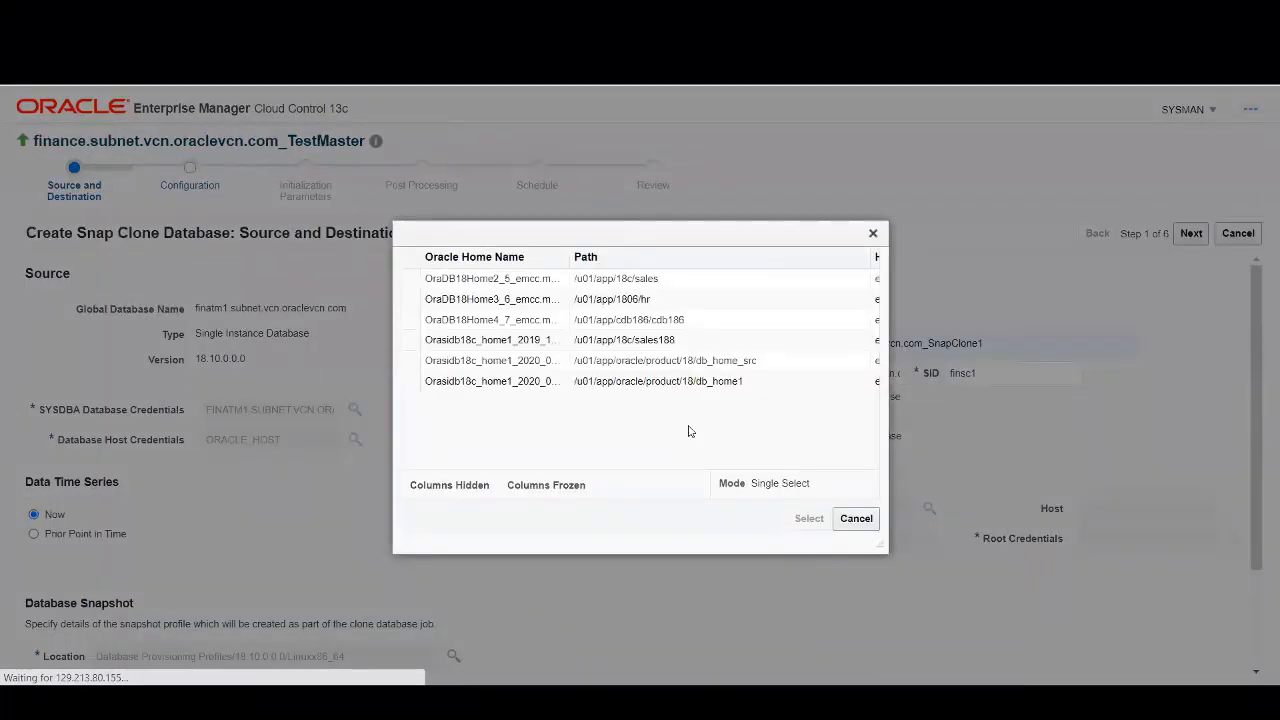
drag(878, 545, 1140, 603)
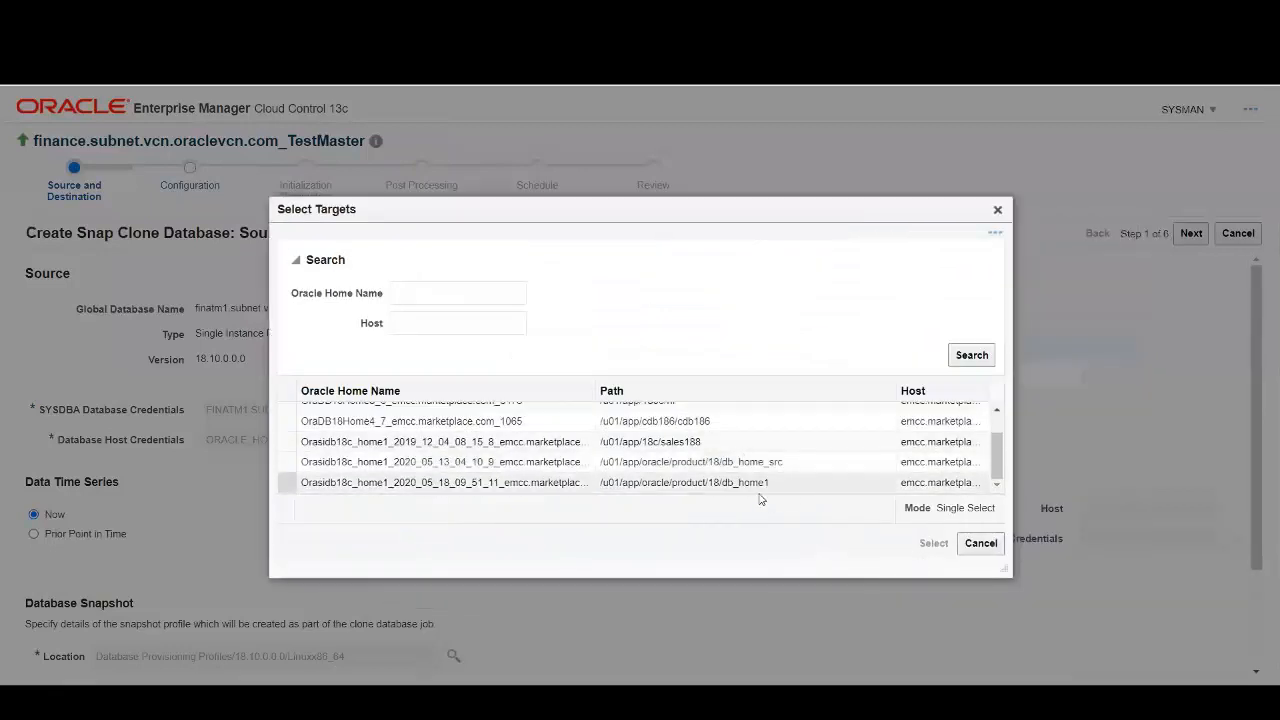
click(737, 483)
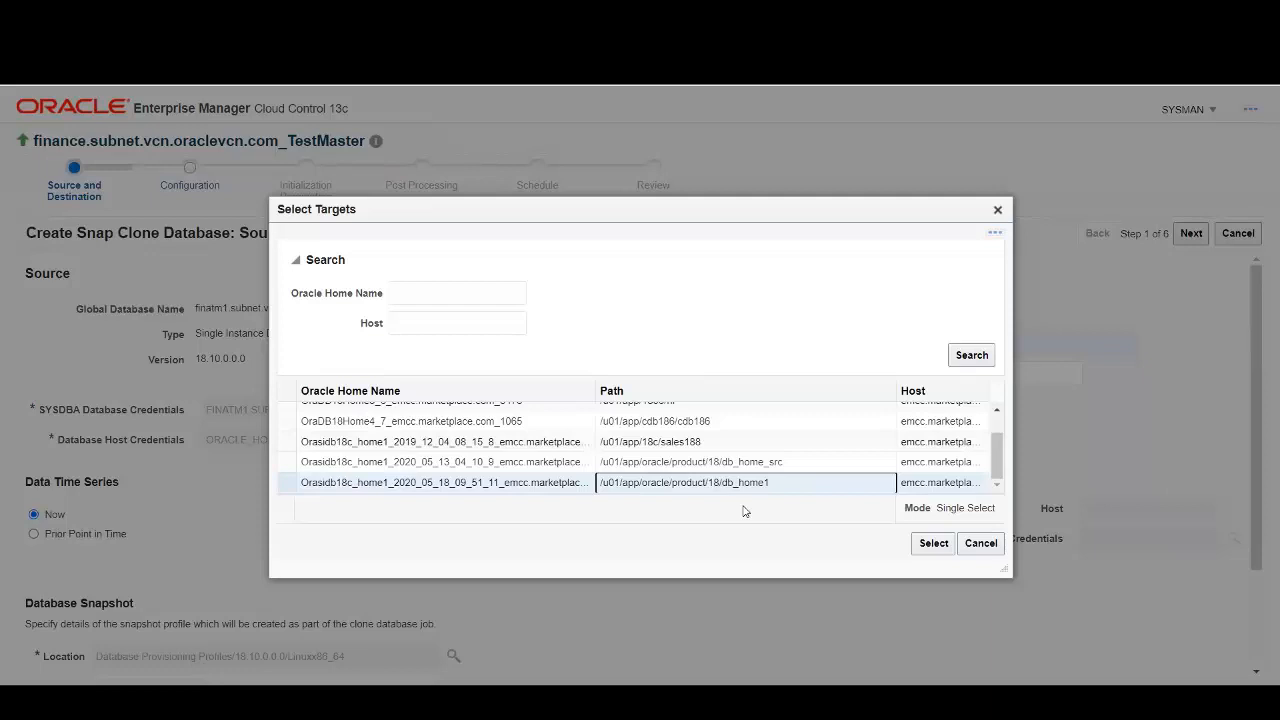
click(933, 543)
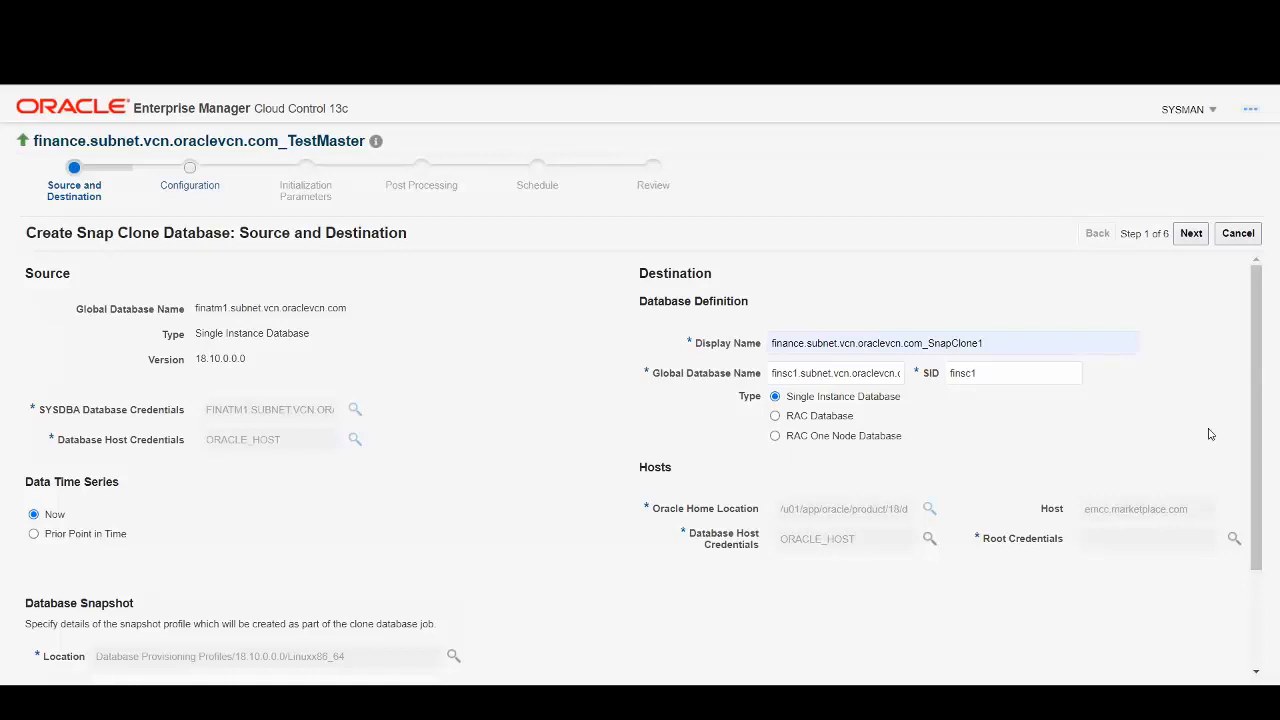
Use the named ROOT credential for root access, then continue to the Configuration step.
click(1233, 538)
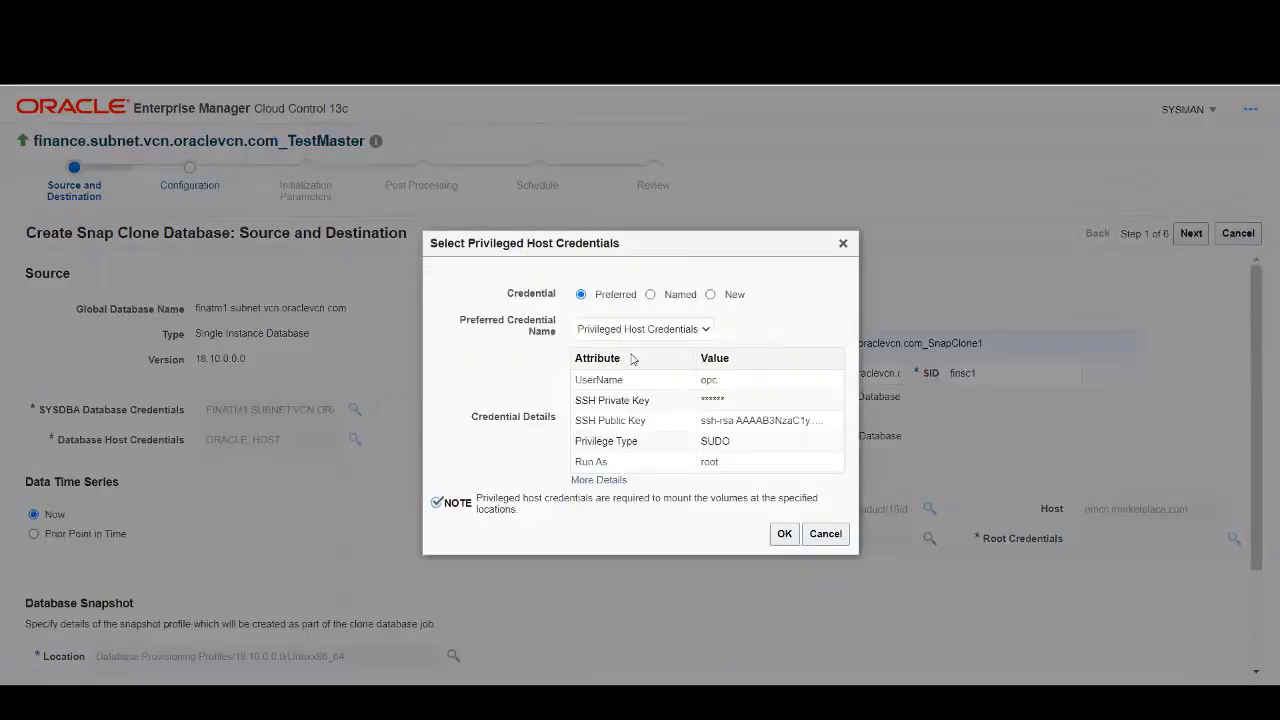
click(677, 297)
click(618, 354)
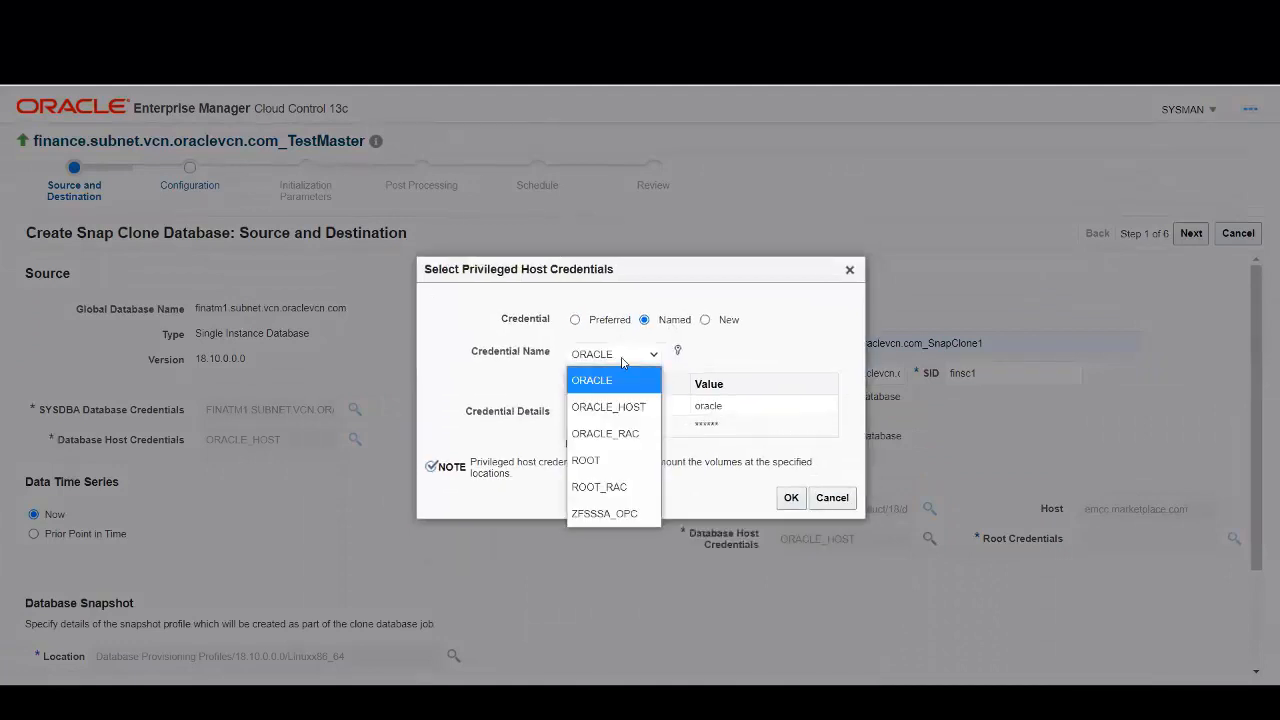
click(625, 460)
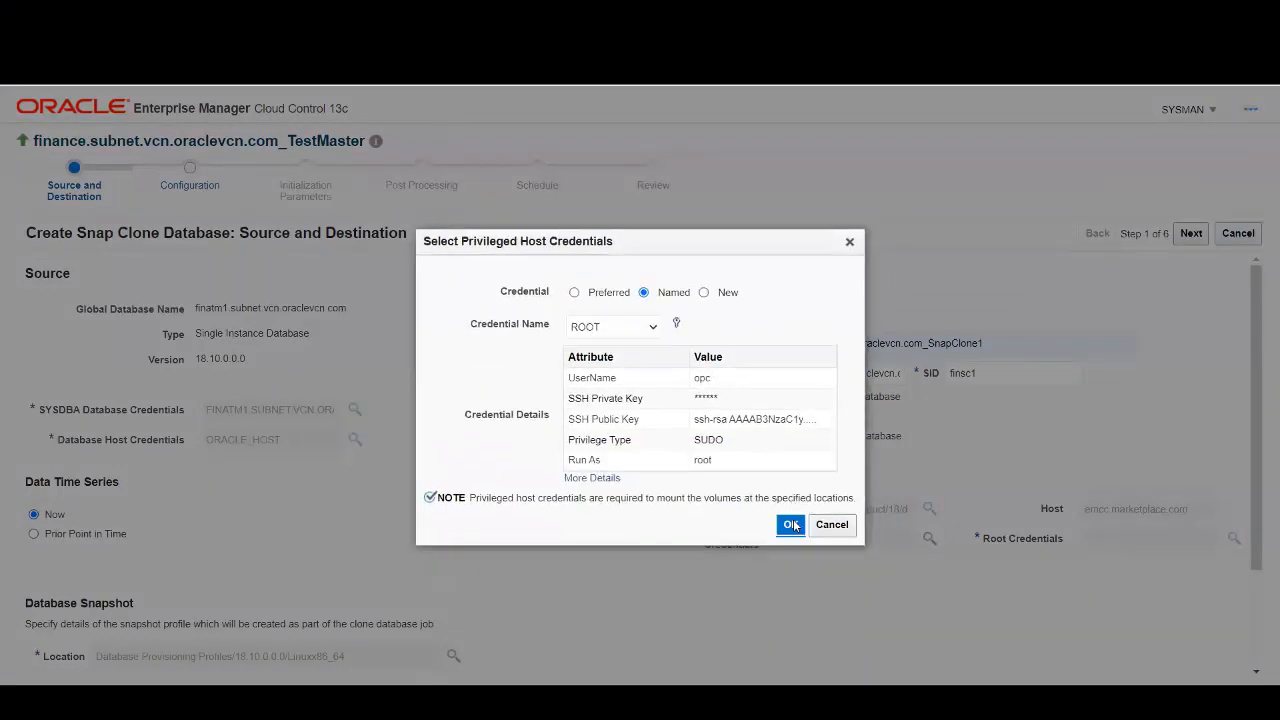
click(790, 524)
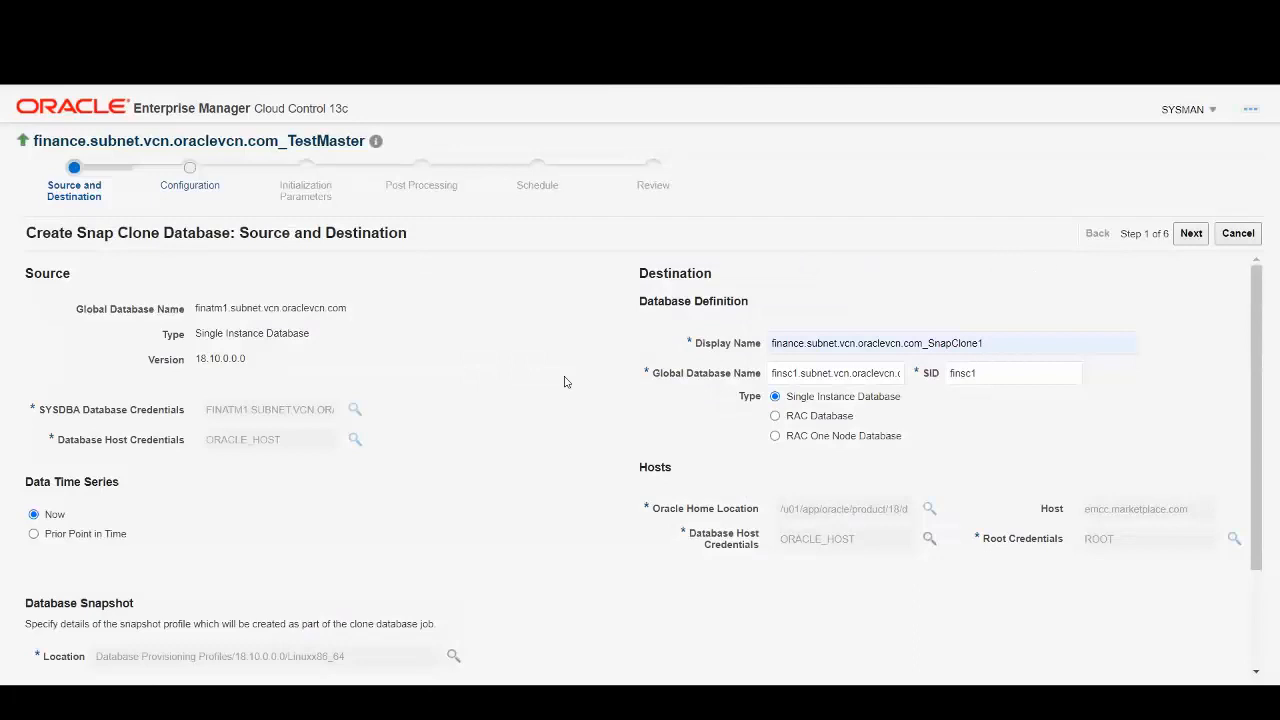
click(1191, 233)
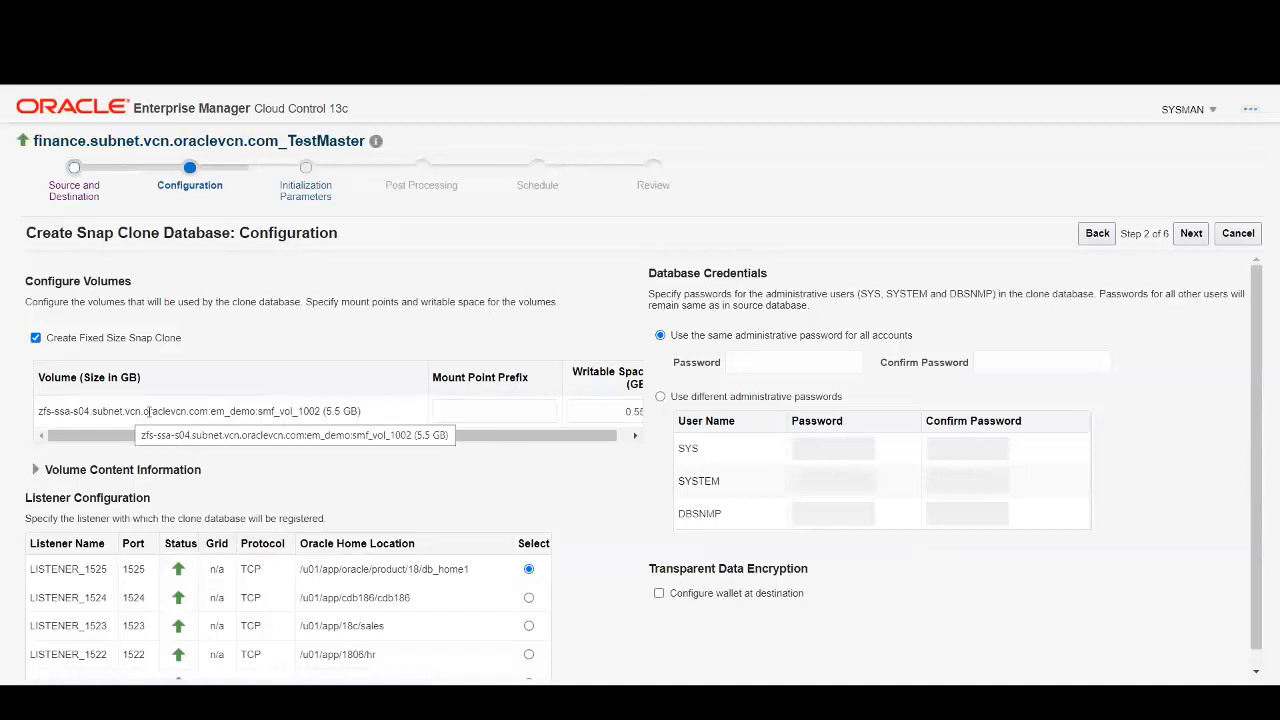
Set the mount point prefix to /u03/finsc1/ and the writable space to 6 GB.
click(466, 412)
click(466, 443)
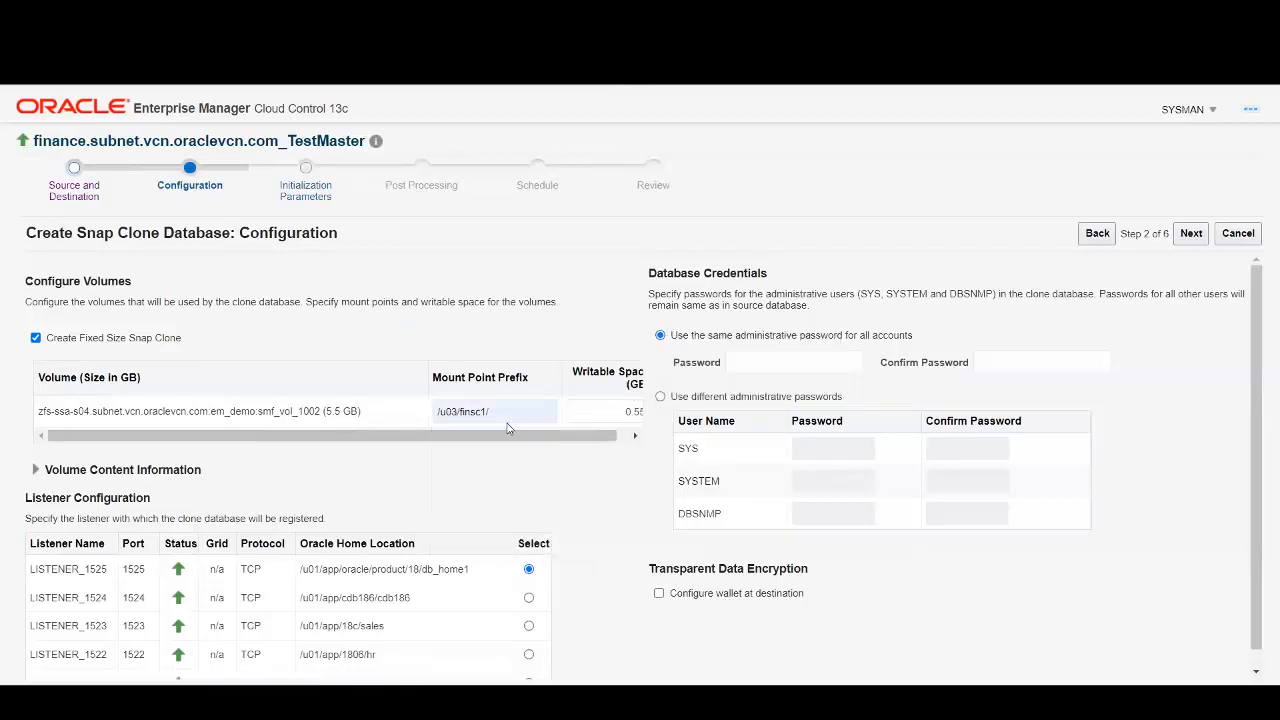
click(613, 411)
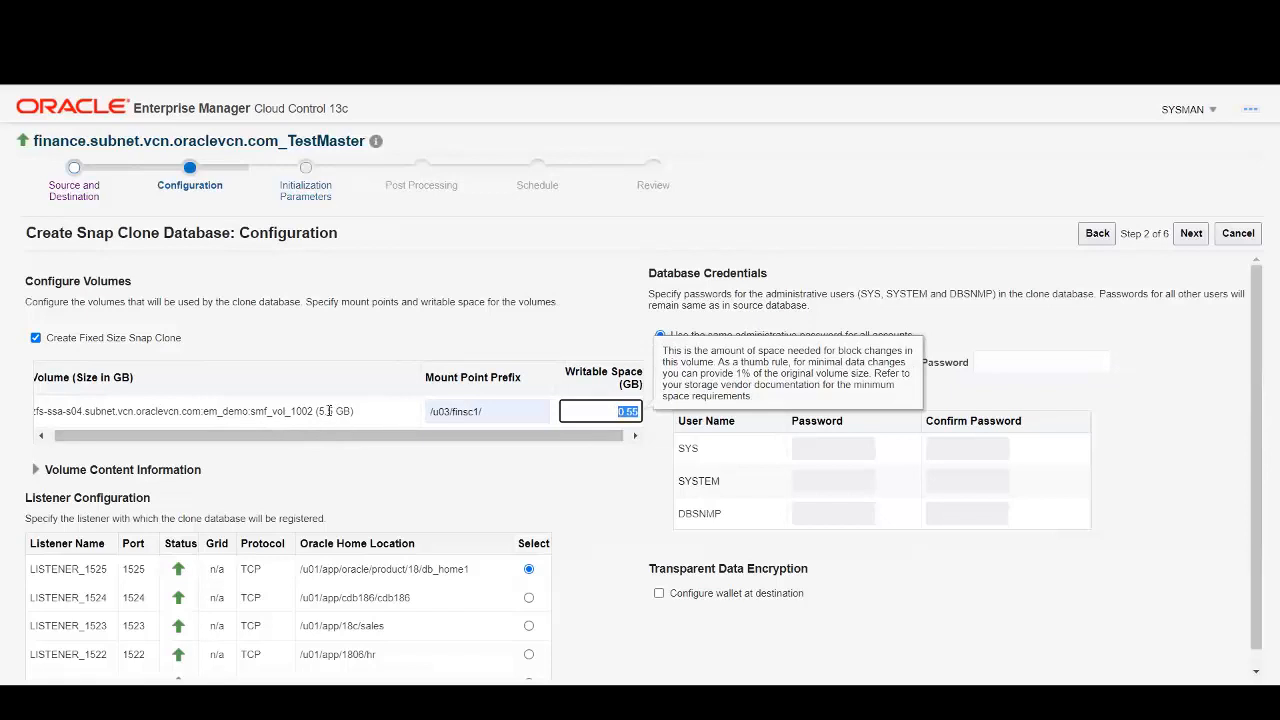
drag(390, 437, 657, 443)
click(622, 411)
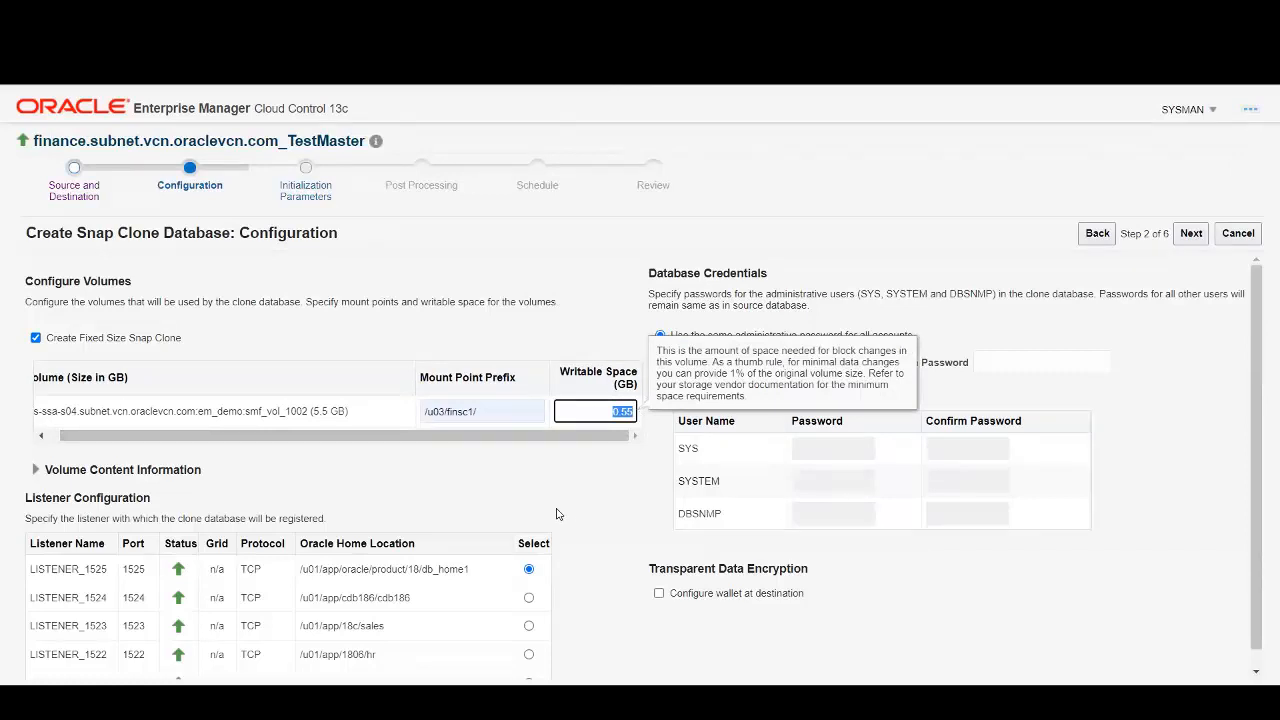
text(6)
click(603, 285)
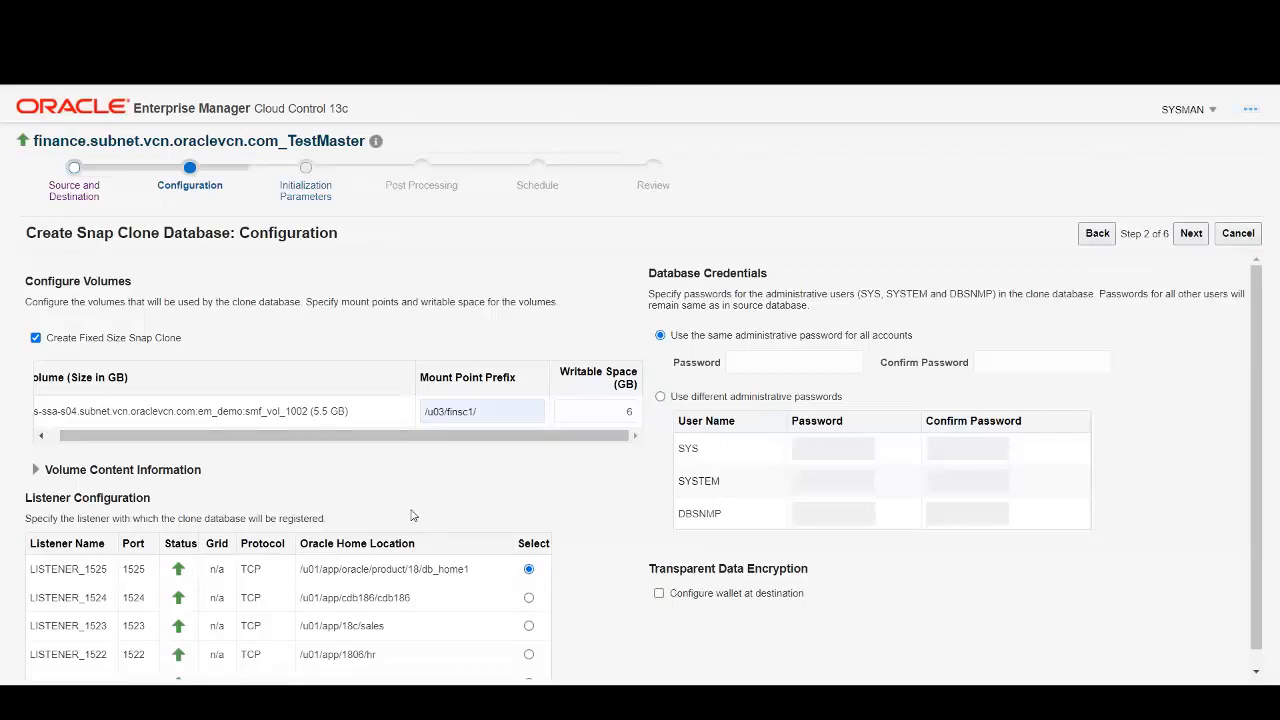
double_click(428, 569)
click(456, 503)
Enter the shared administrative password and confirm it in Confirm Password.
click(737, 362)
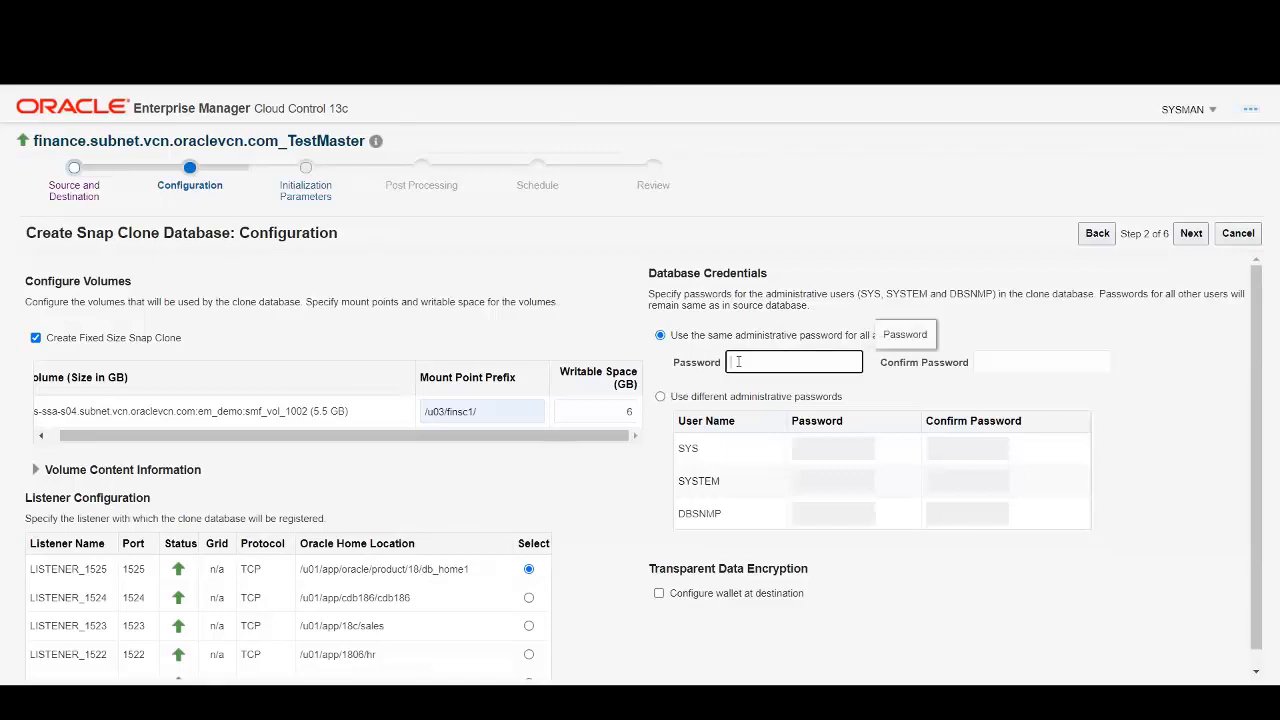
text(welcome1)
key(Tab)
text(wel)
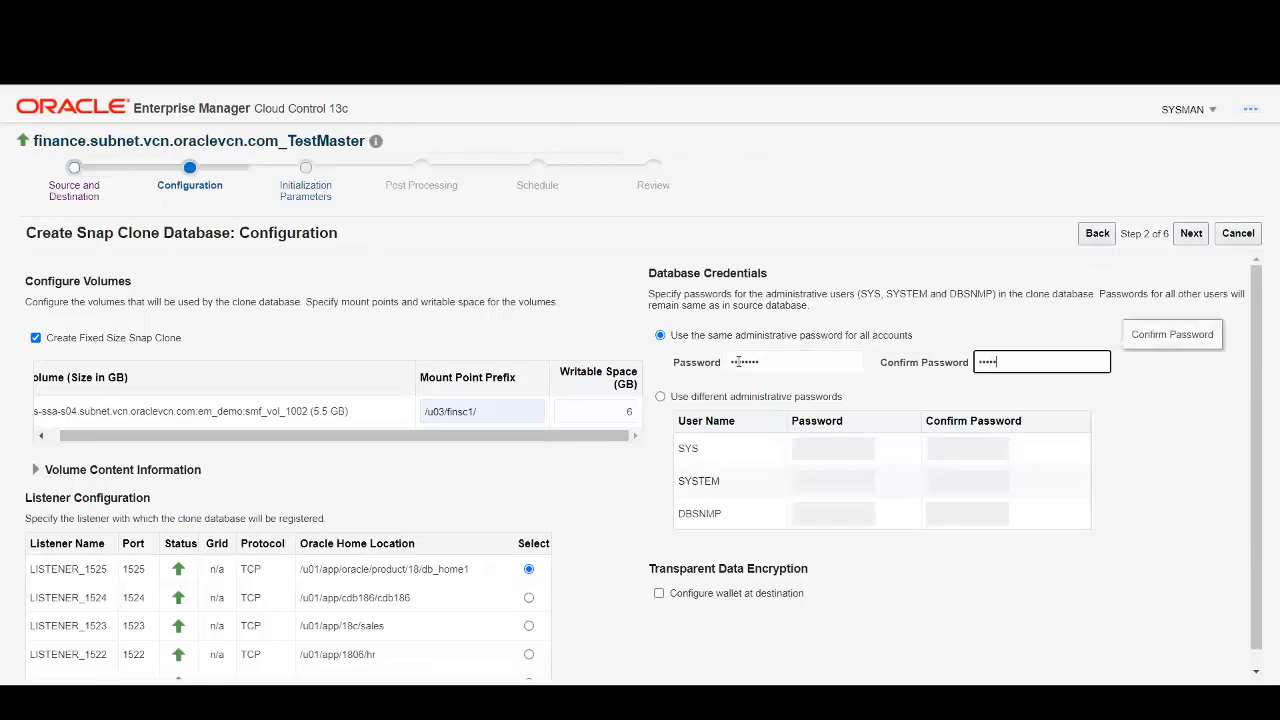
key(BackSpace)
key(BackSpace)
key(BackSpace)
text(welcome1)
click(920, 603)
scroll(916, 598, down, 1)
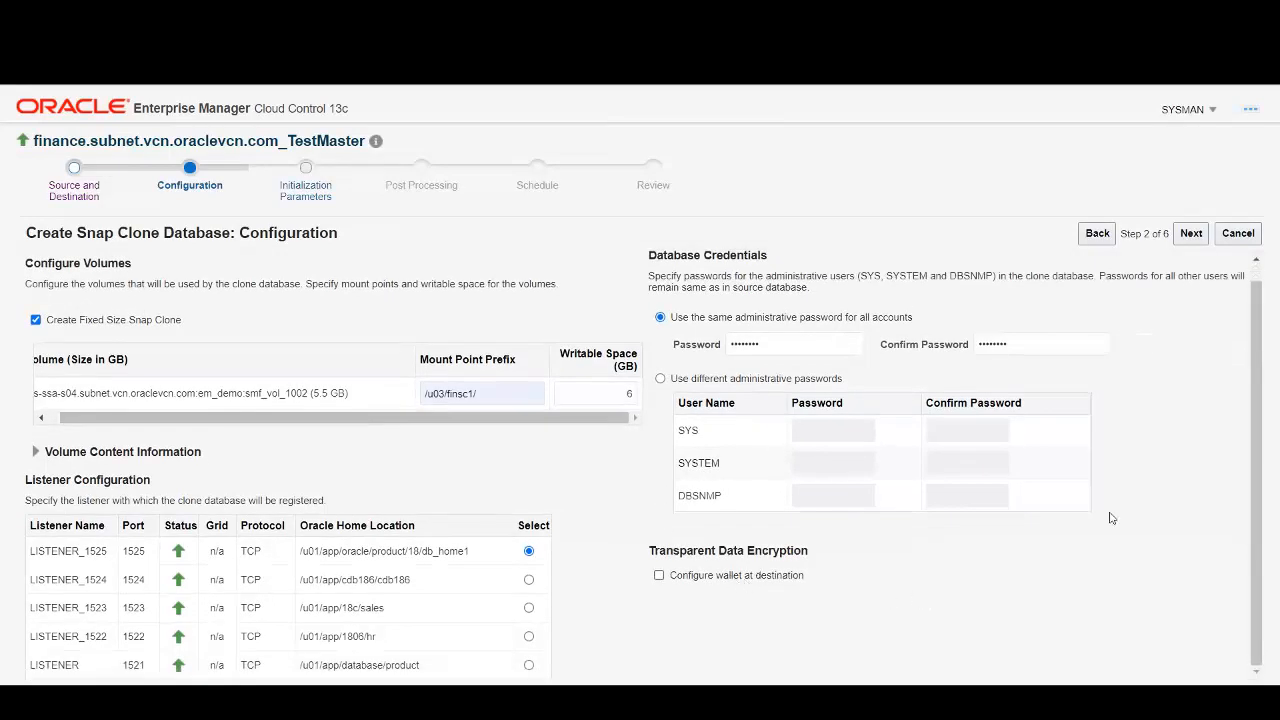
Accept the defaults on Configuration, Initialization Parameters, Post Processing and Schedule to reach Review.
click(1191, 236)
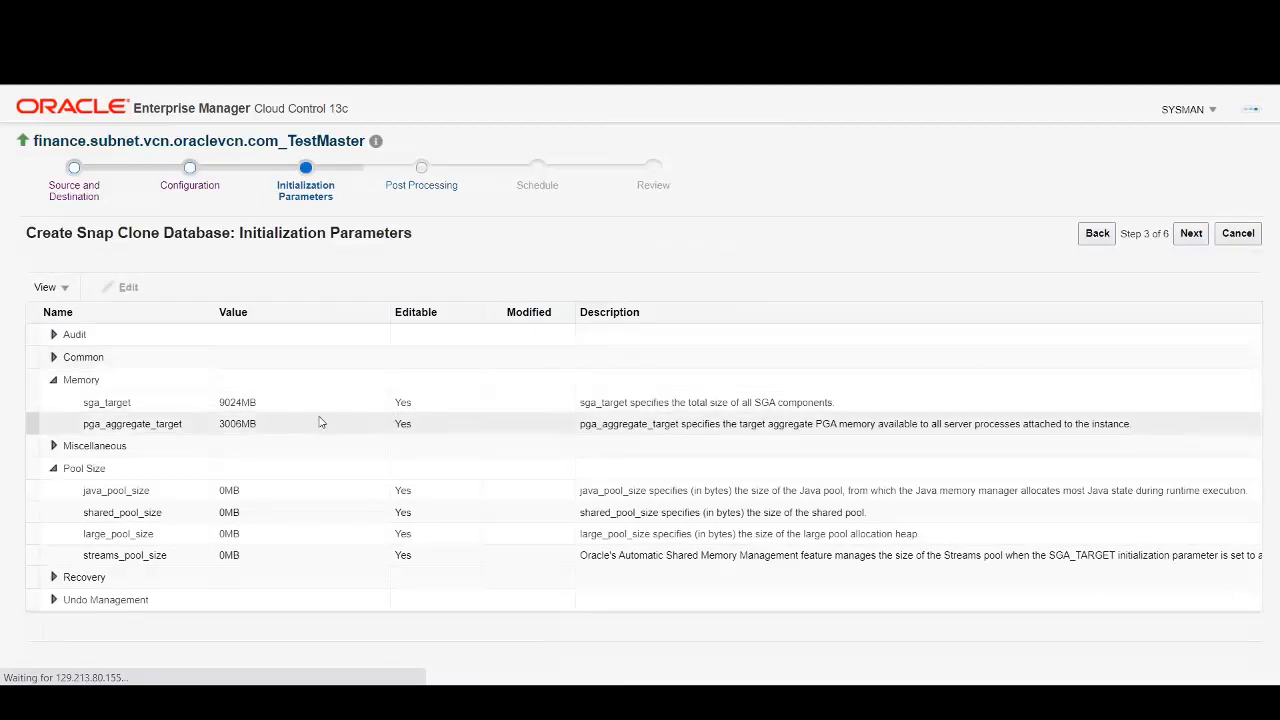
click(1192, 234)
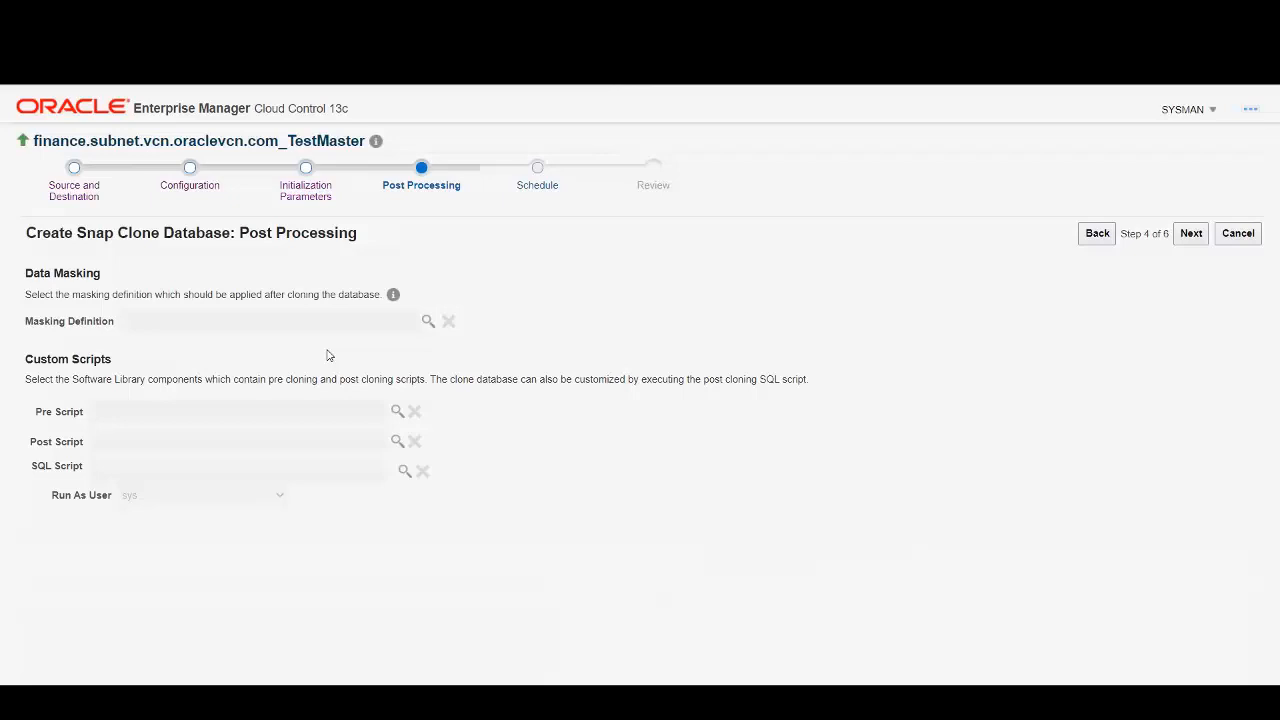
click(1190, 236)
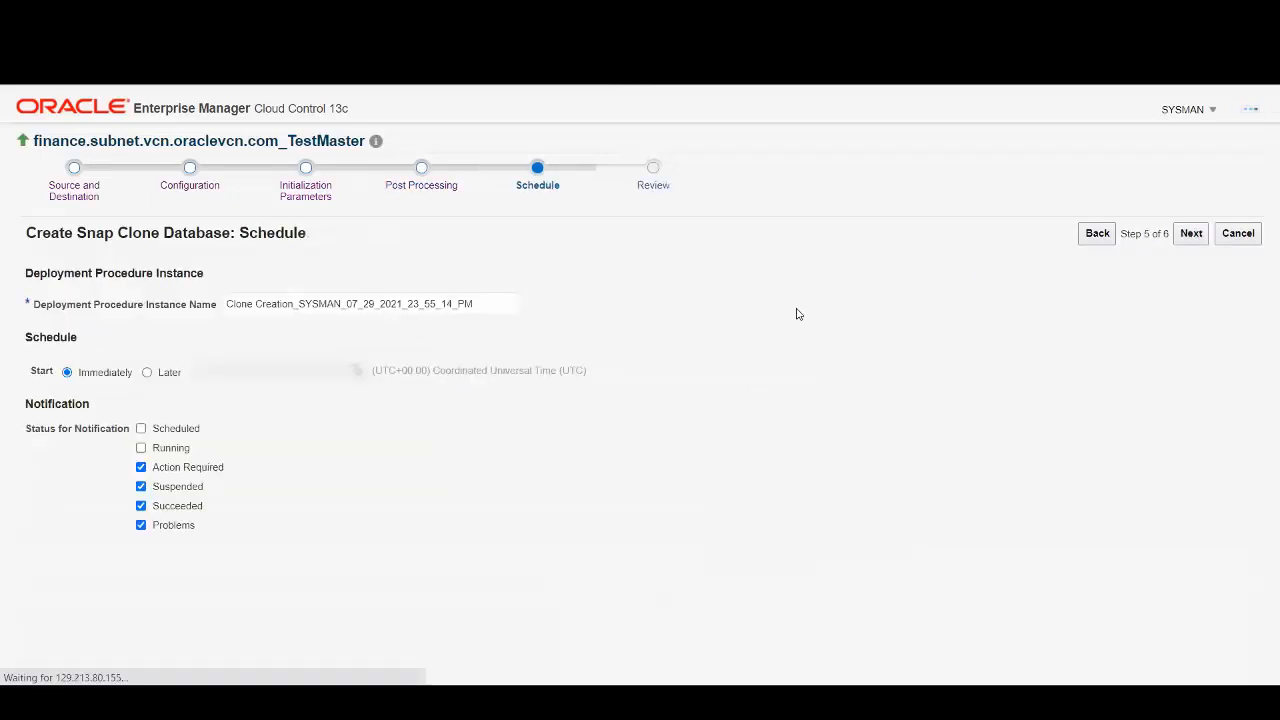
click(1191, 233)
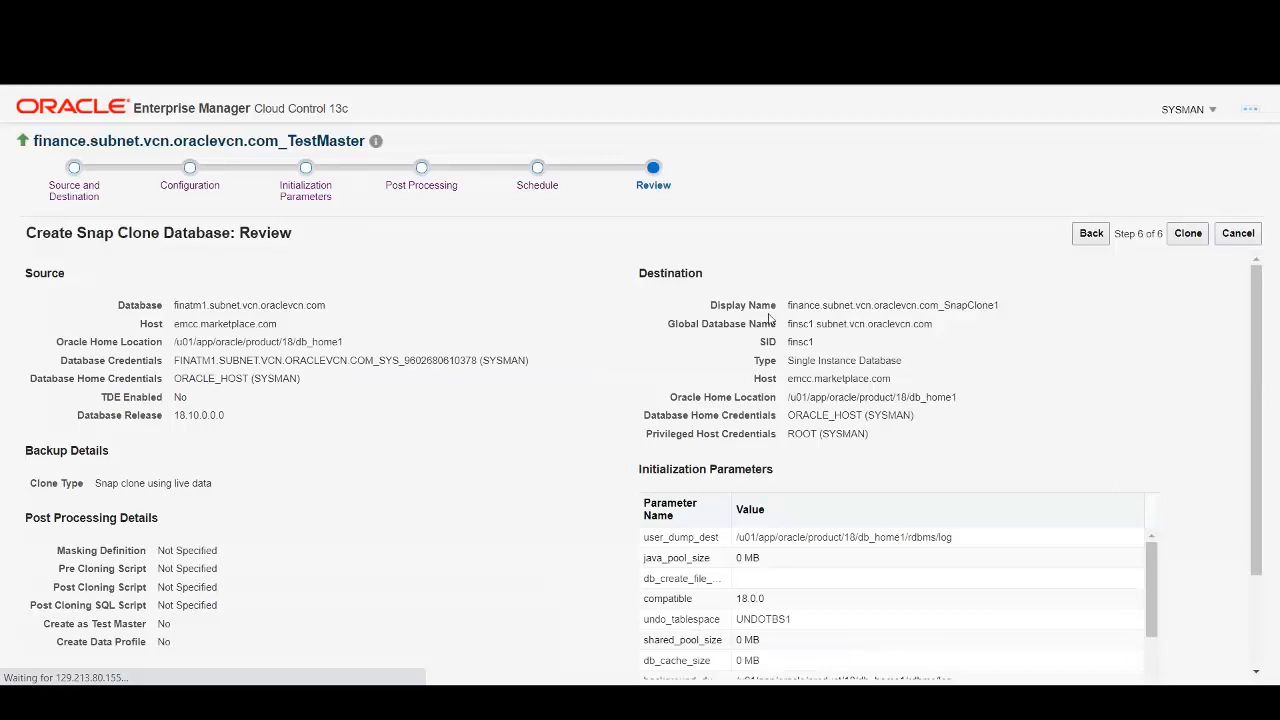
Check the SnapClone1 display name and ROOT host credential on Review, then submit the clone.
drag(944, 306, 1005, 313)
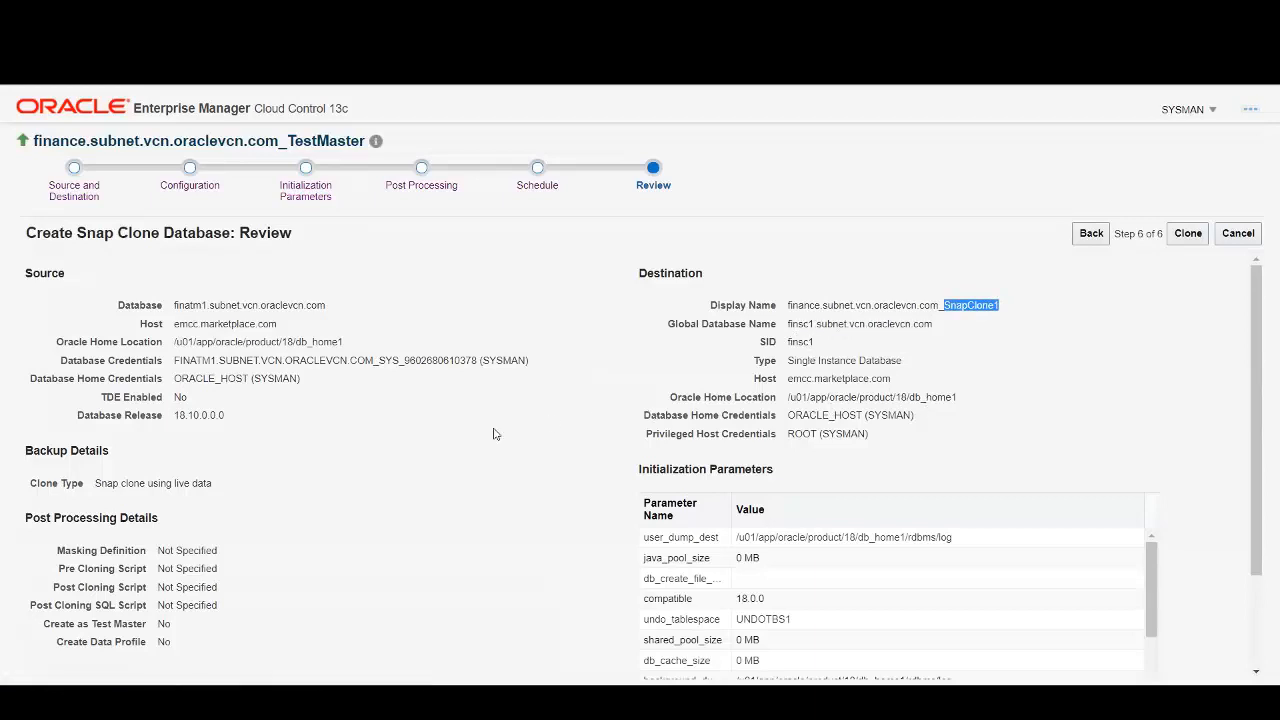
scroll(493, 434, down, 3)
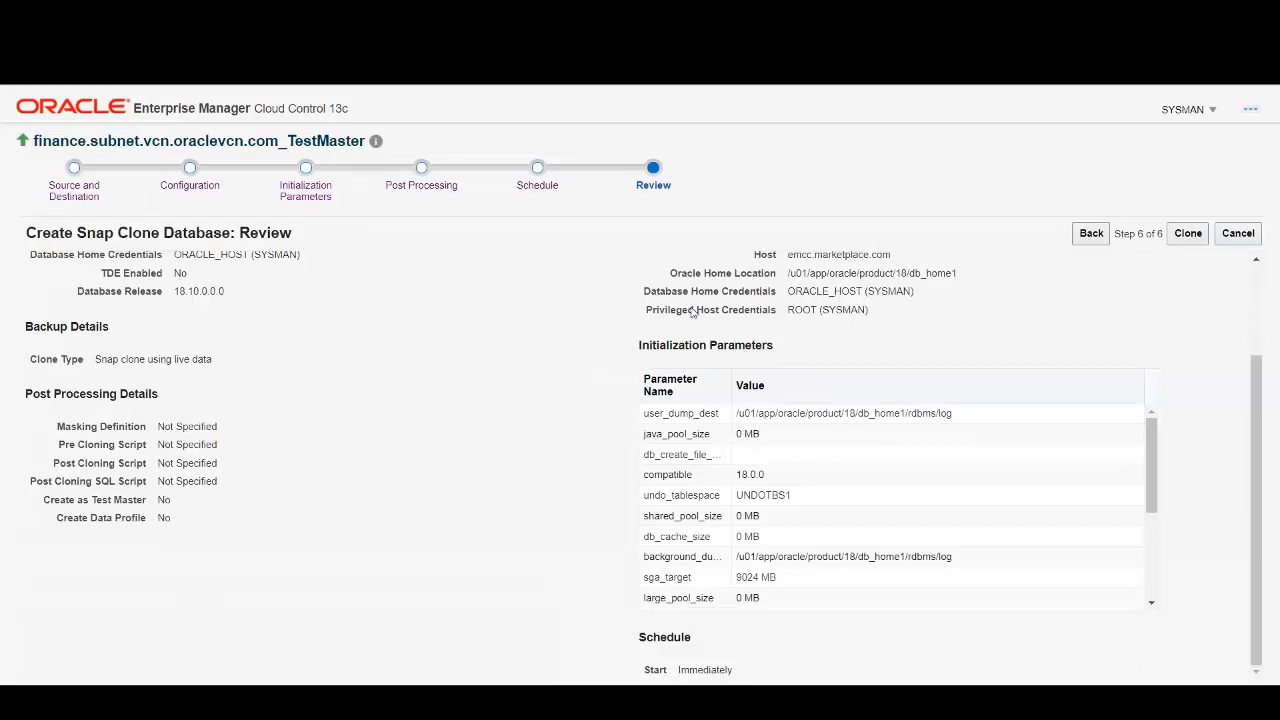
double_click(800, 310)
click(330, 338)
scroll(330, 340, up, 3)
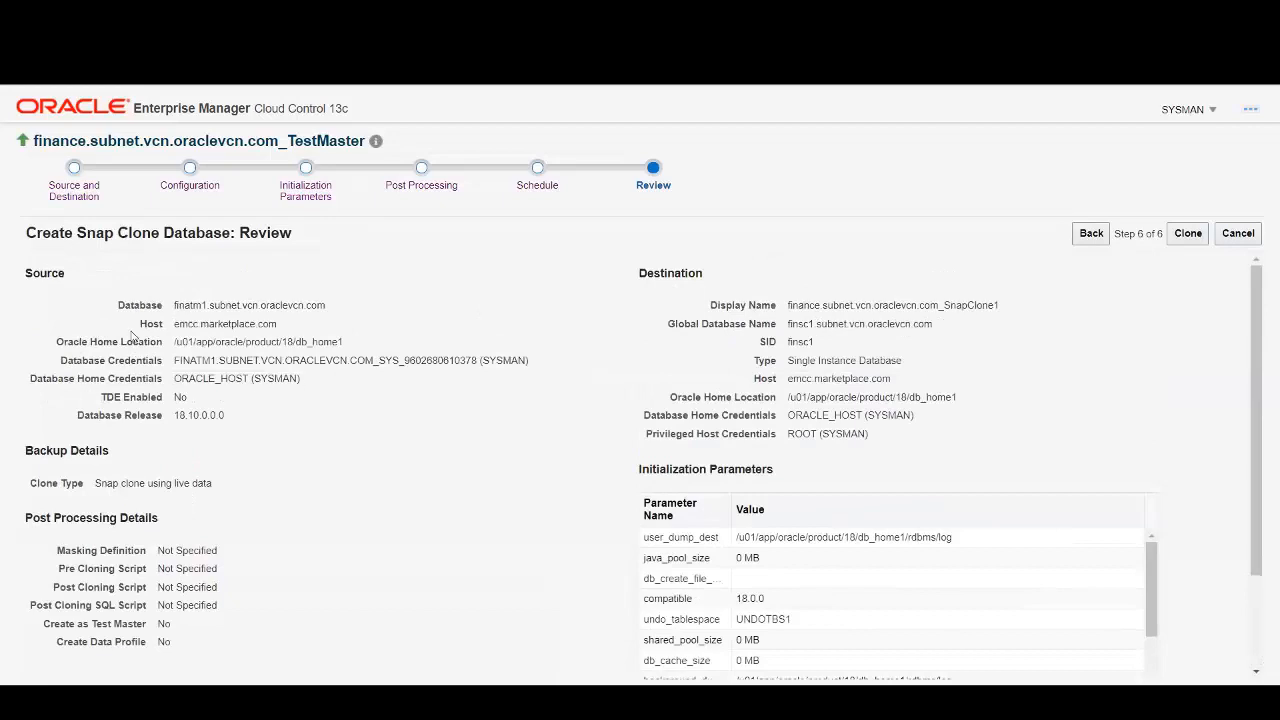
scroll(212, 440, down, 3)
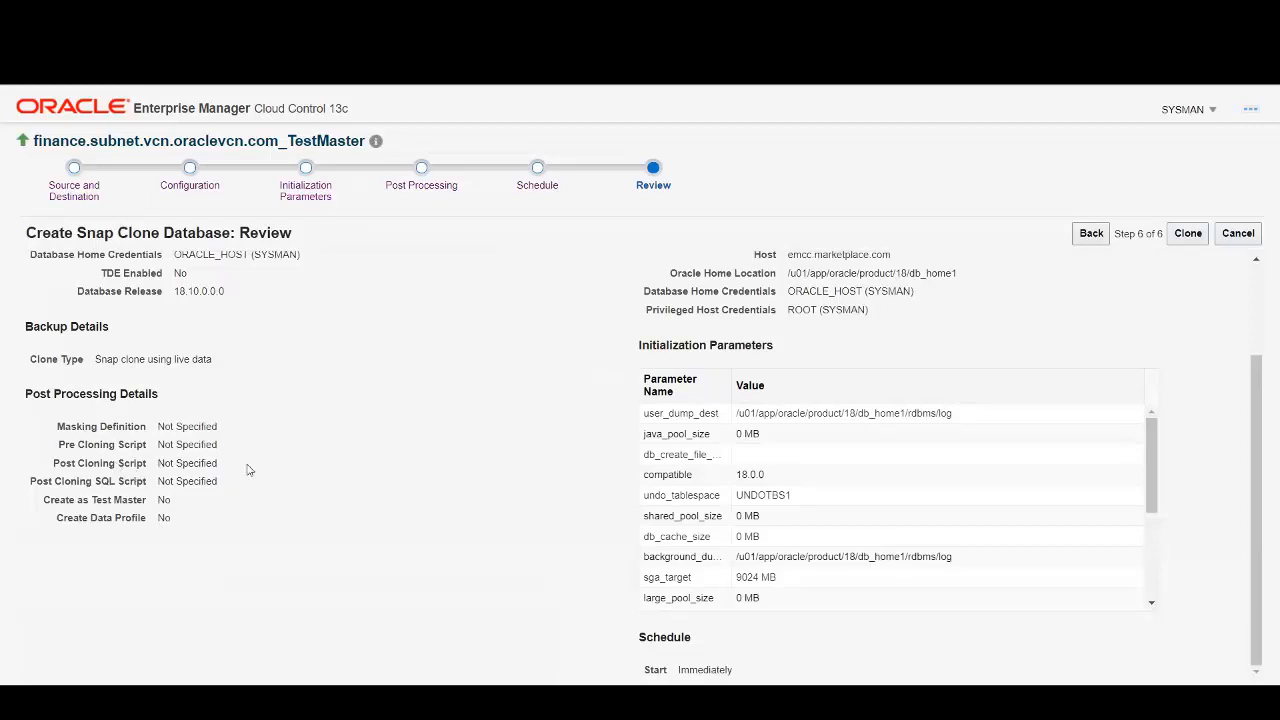
scroll(249, 470, up, 2)
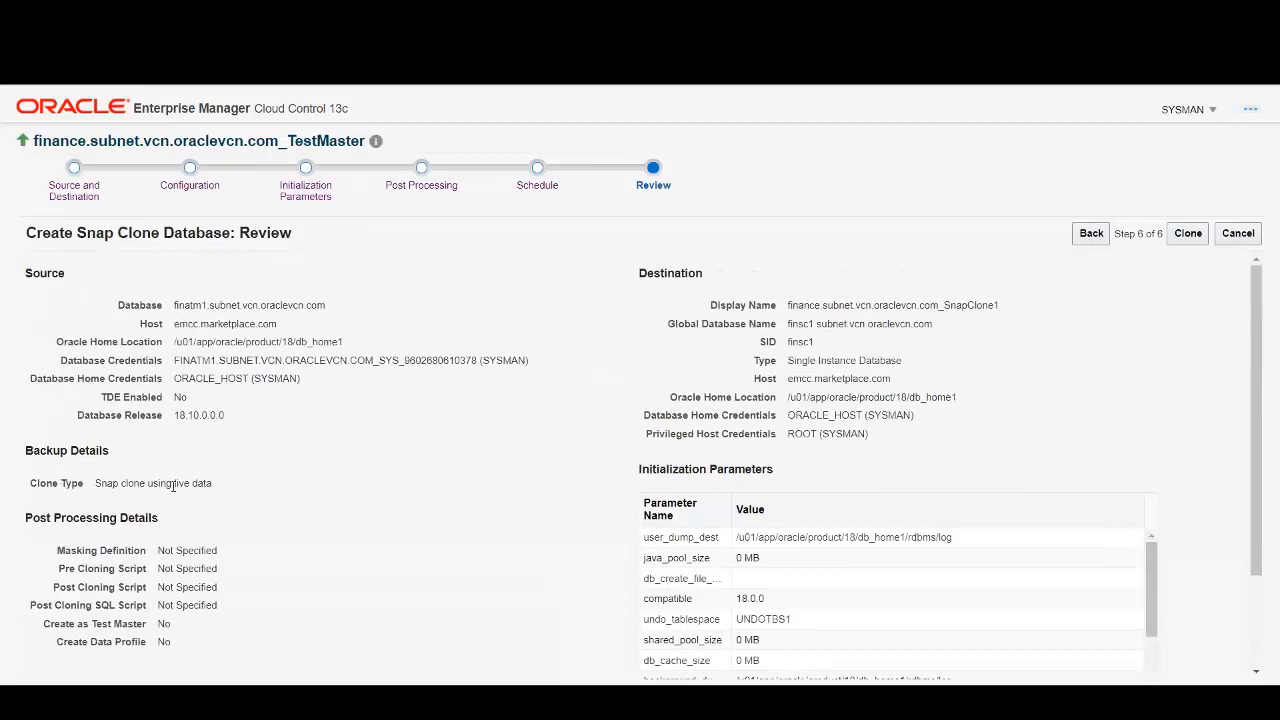
scroll(460, 495, down, 2)
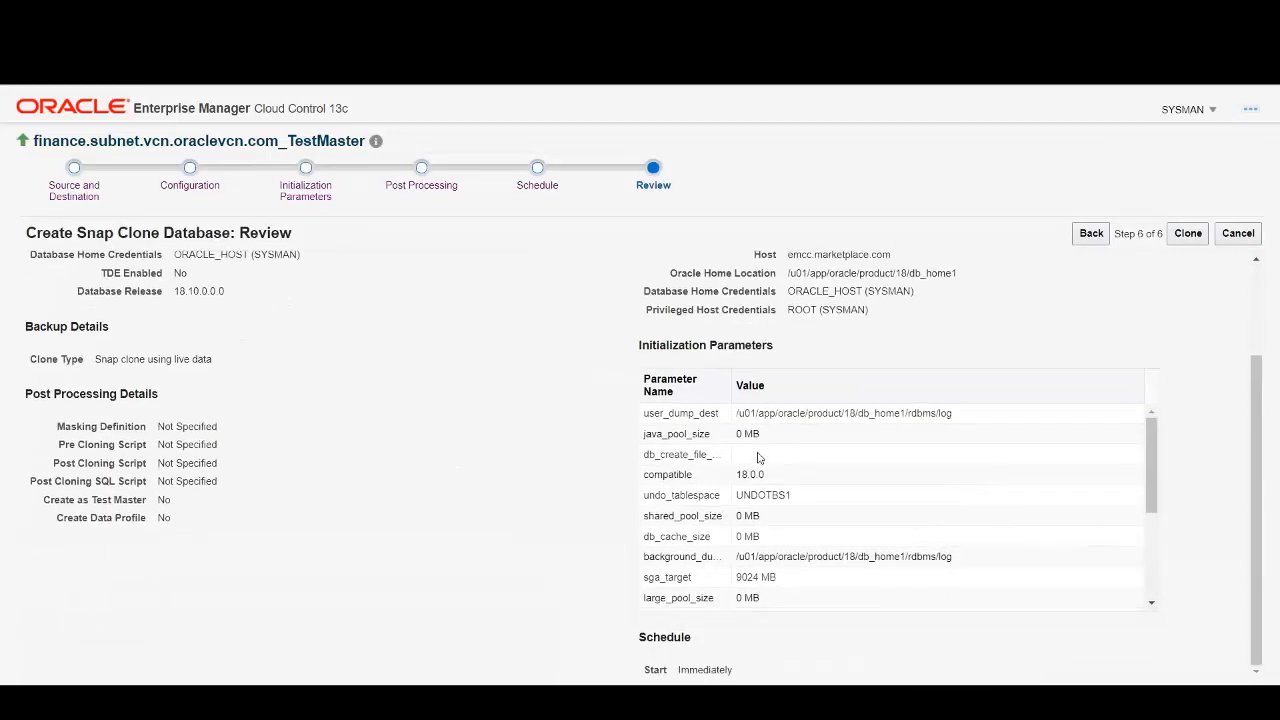
scroll(760, 452, down, 3)
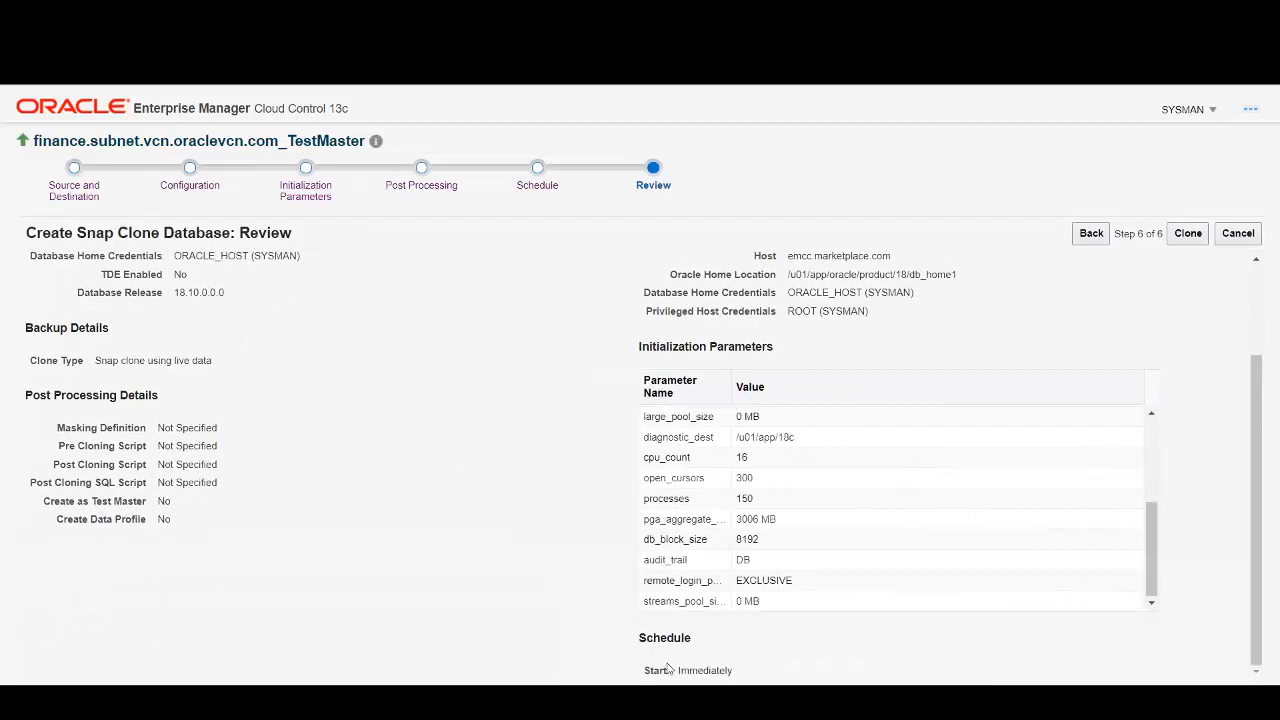
click(1189, 236)
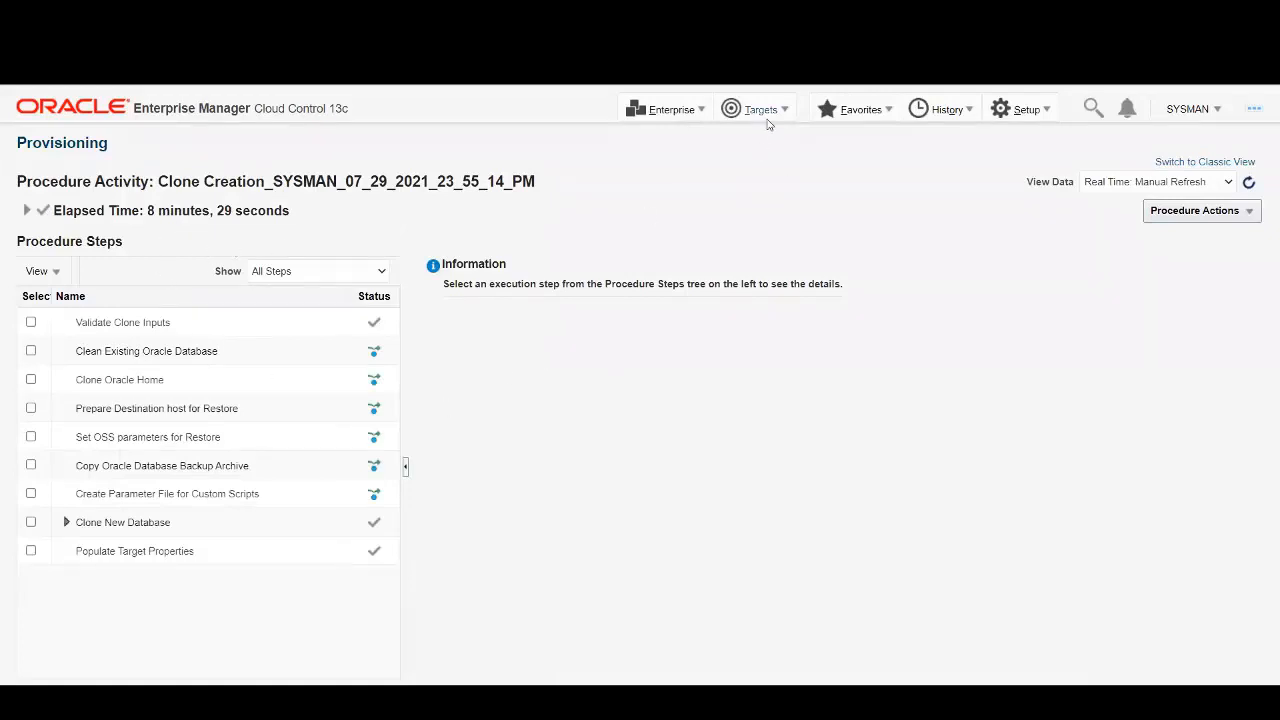
List all Databases targets, open the TestMaster database, and show its Clone Management list.
click(788, 110)
click(766, 267)
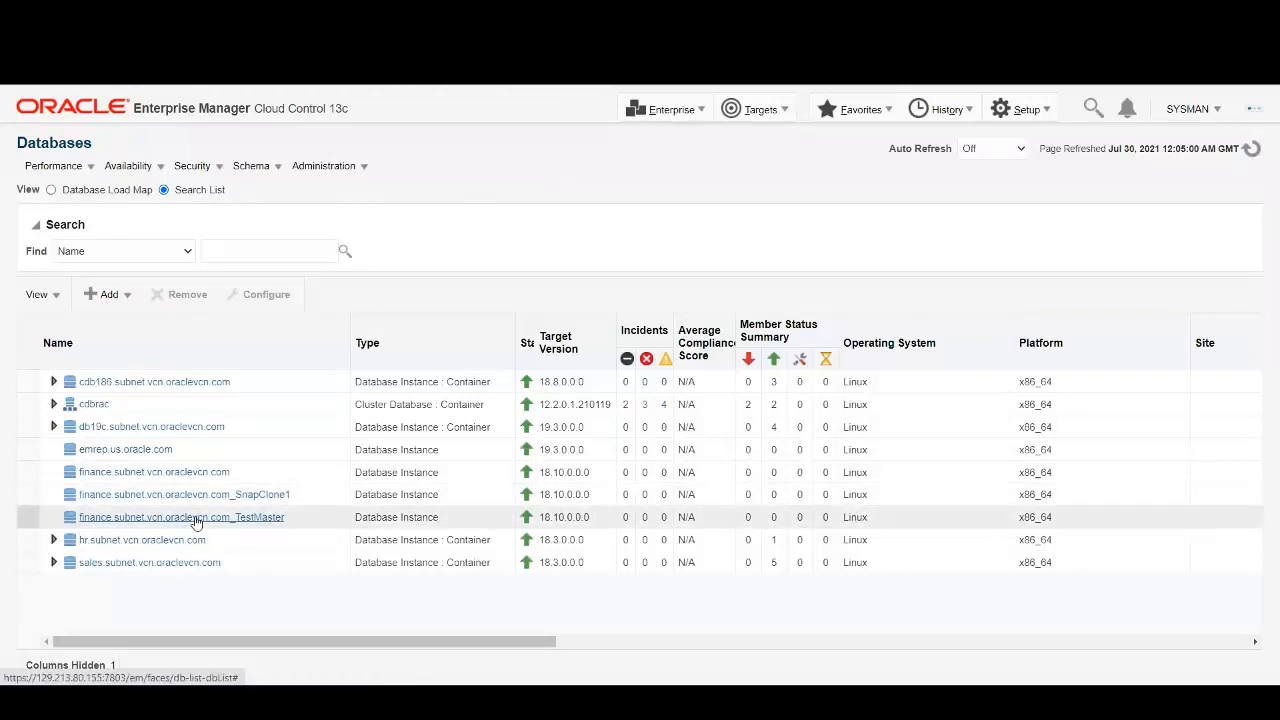
click(243, 524)
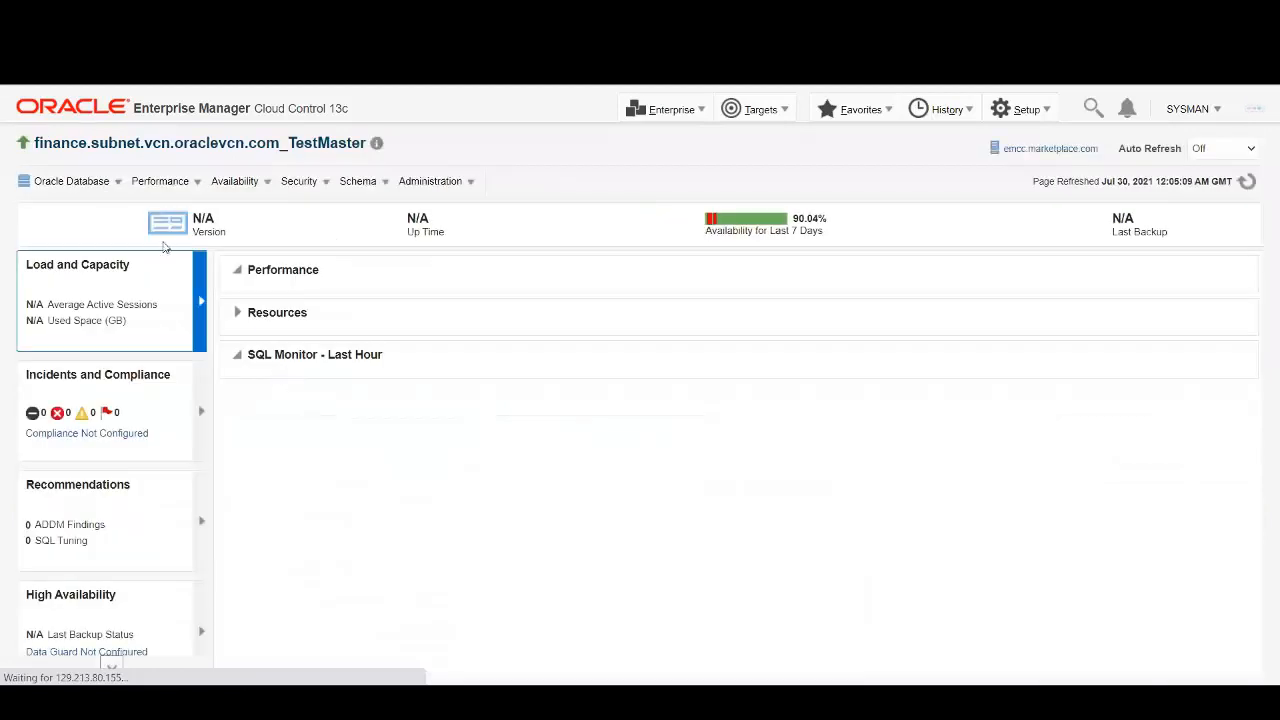
click(108, 183)
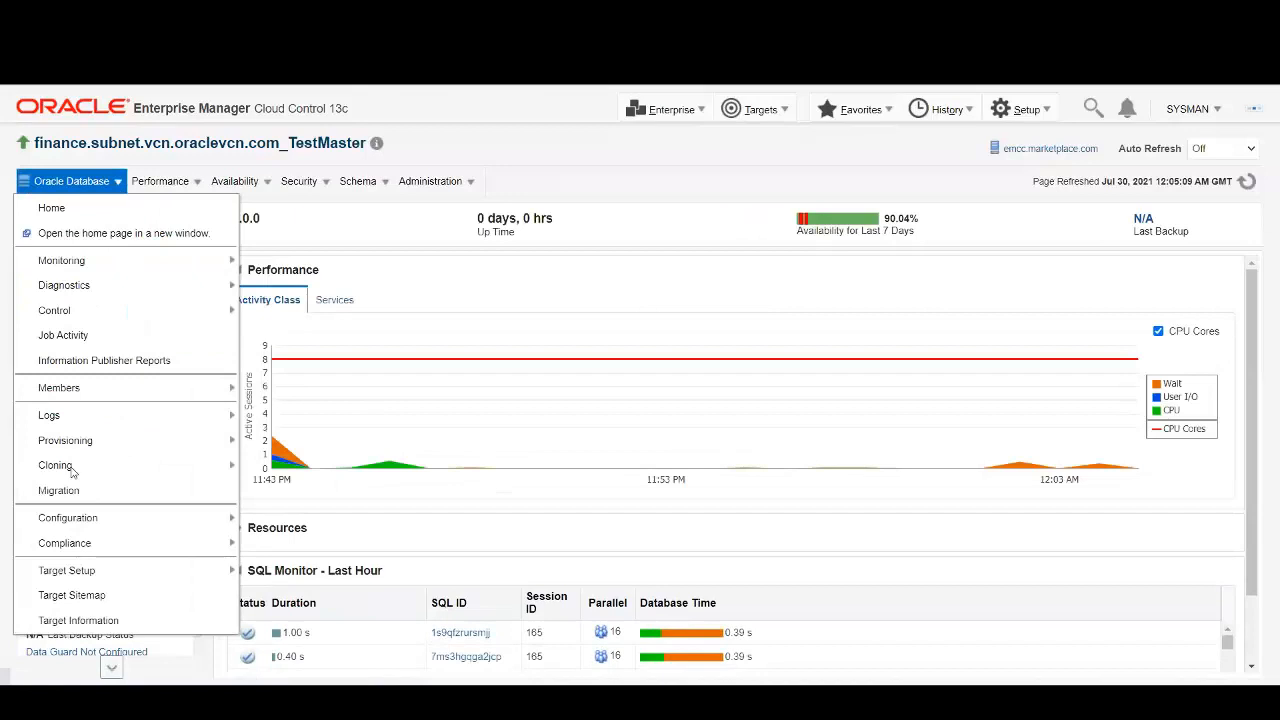
mouse_move(74, 474)
click(309, 547)
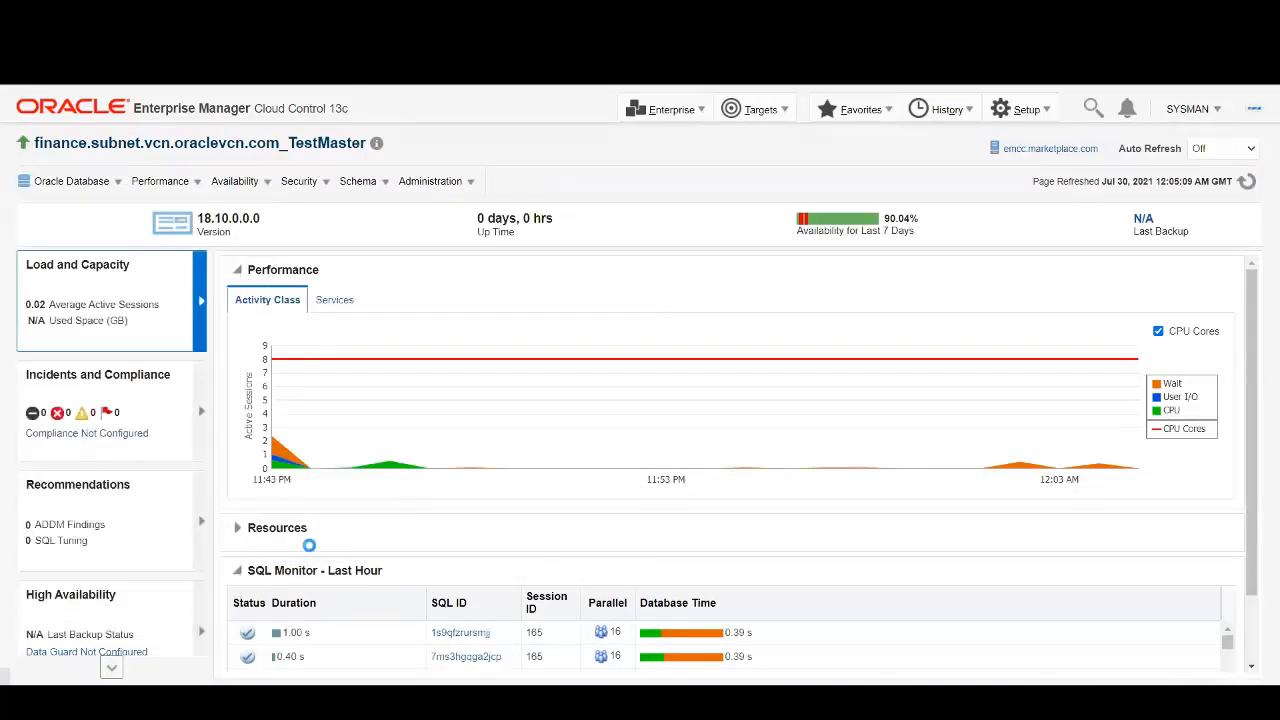
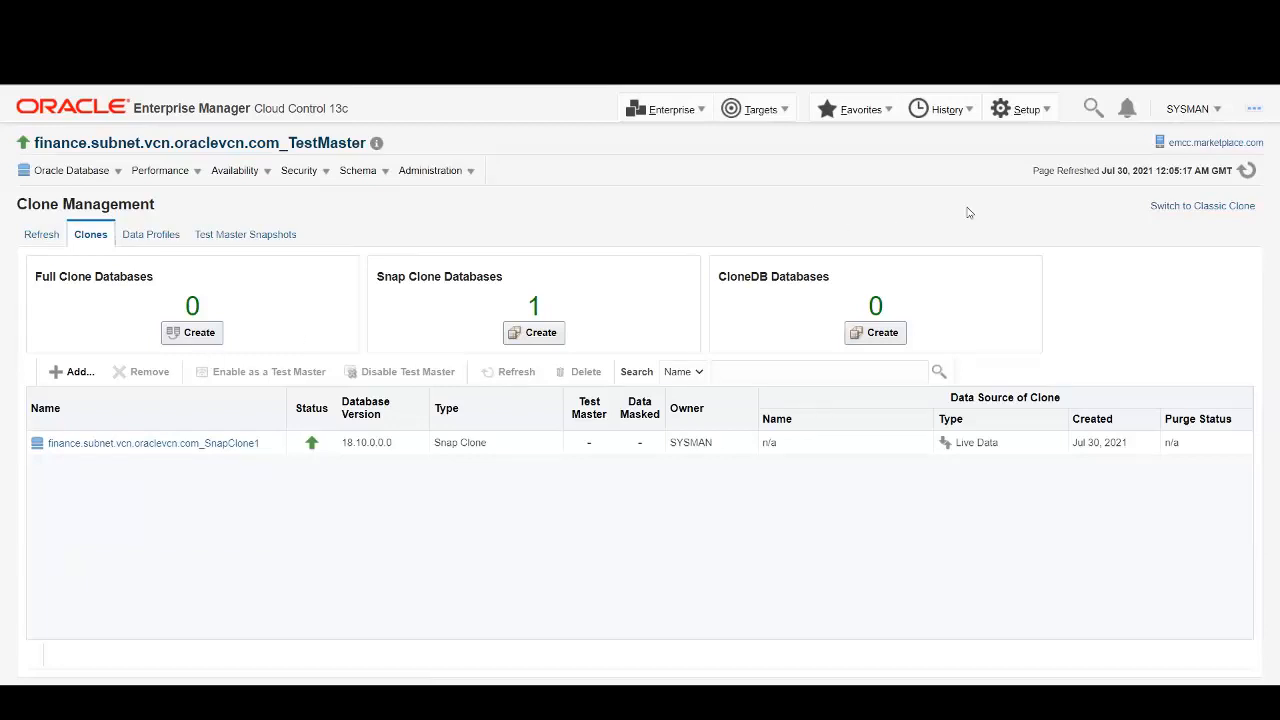
Go to Storage Registration from Setup and show the contents of the zfs-ssa-s04 ZFS storage.
click(1038, 110)
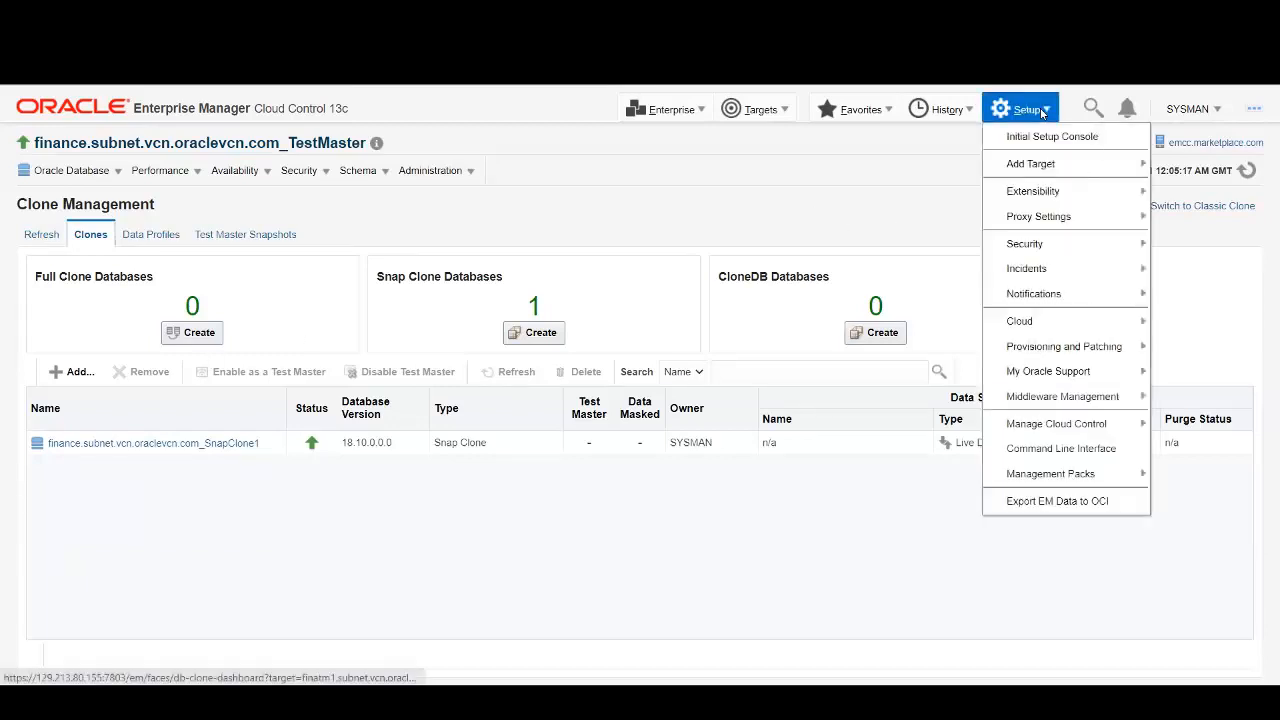
mouse_move(1070, 346)
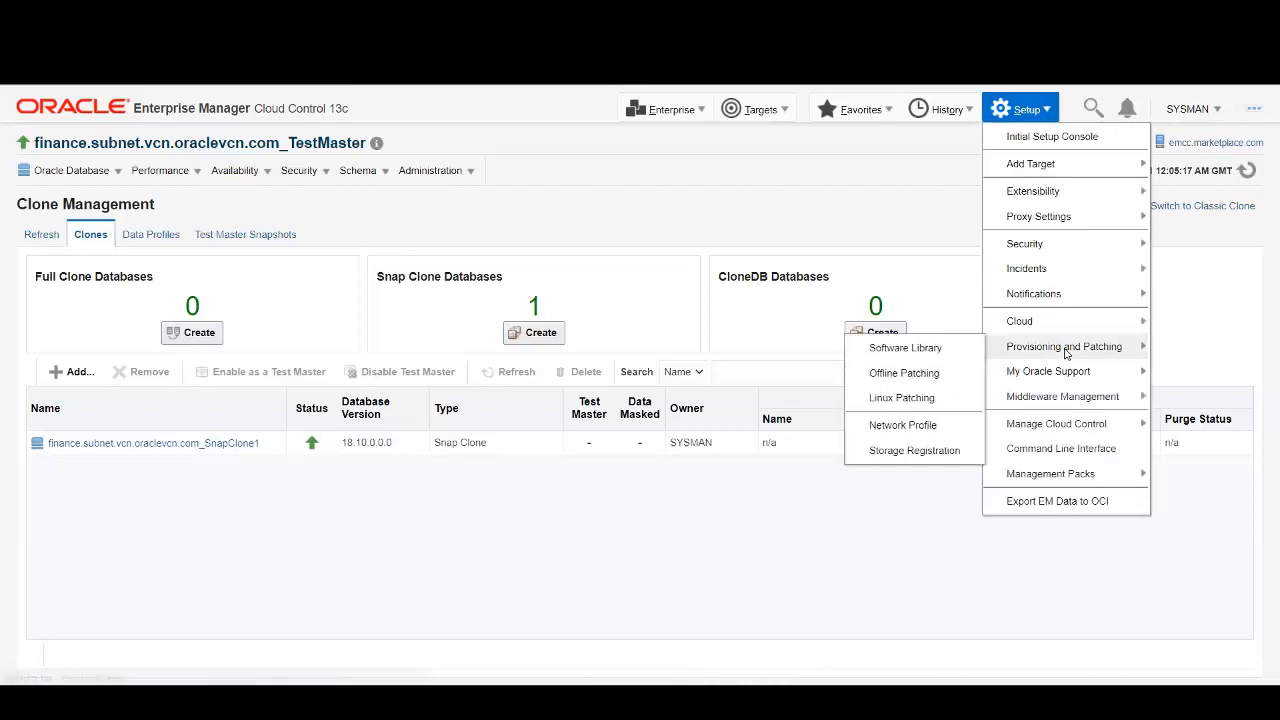
click(906, 451)
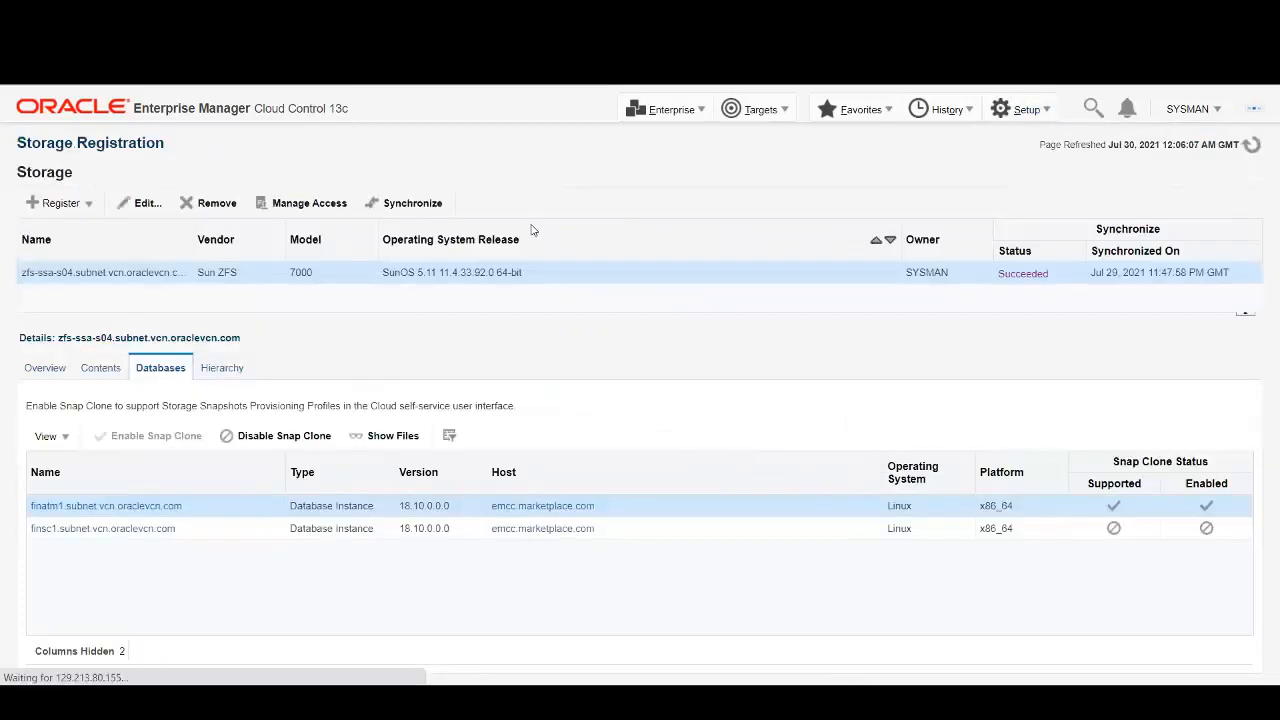
click(103, 370)
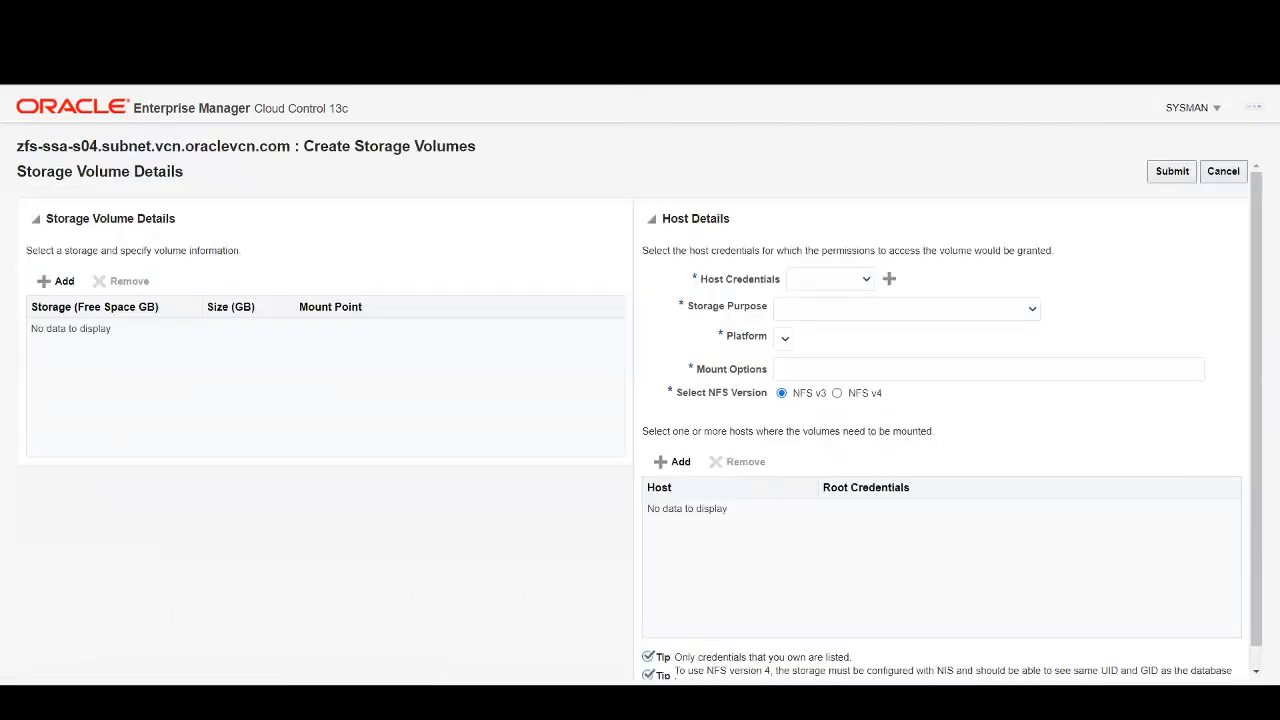
Add a volume row on em_demo: 10 GB, mounted at /u04/app/oracle/oradata.
click(66, 282)
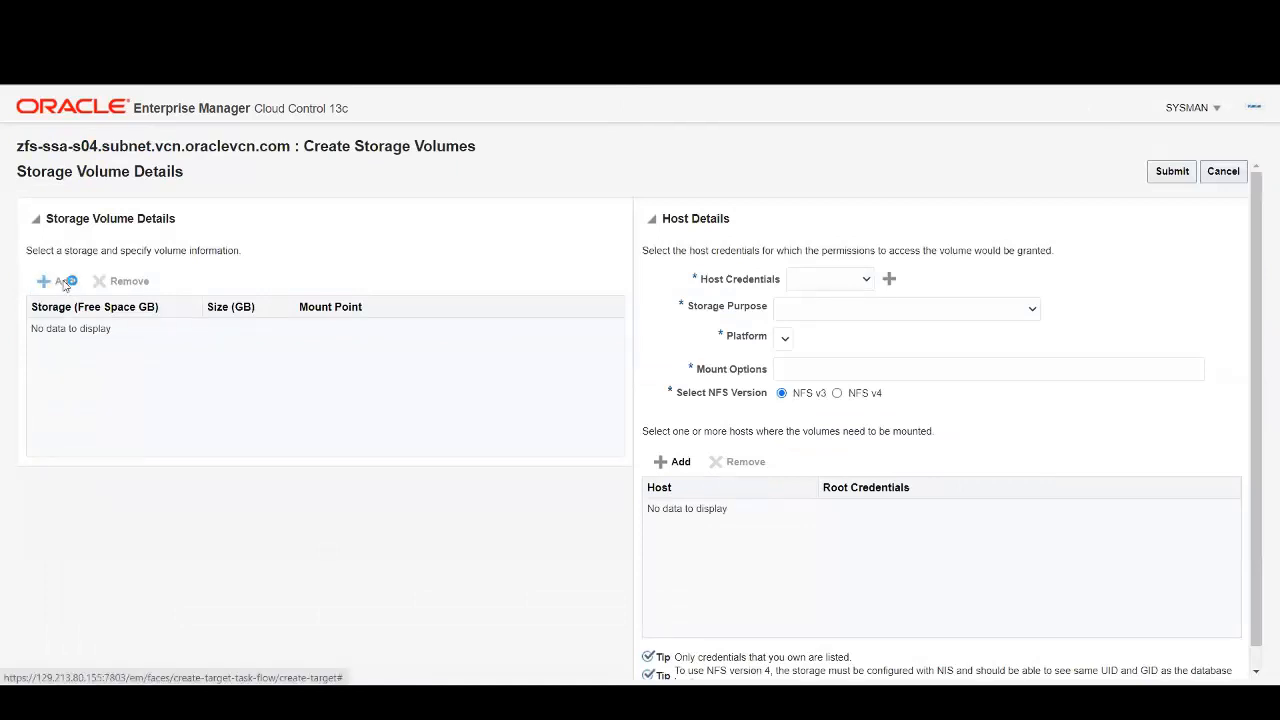
click(170, 340)
click(97, 411)
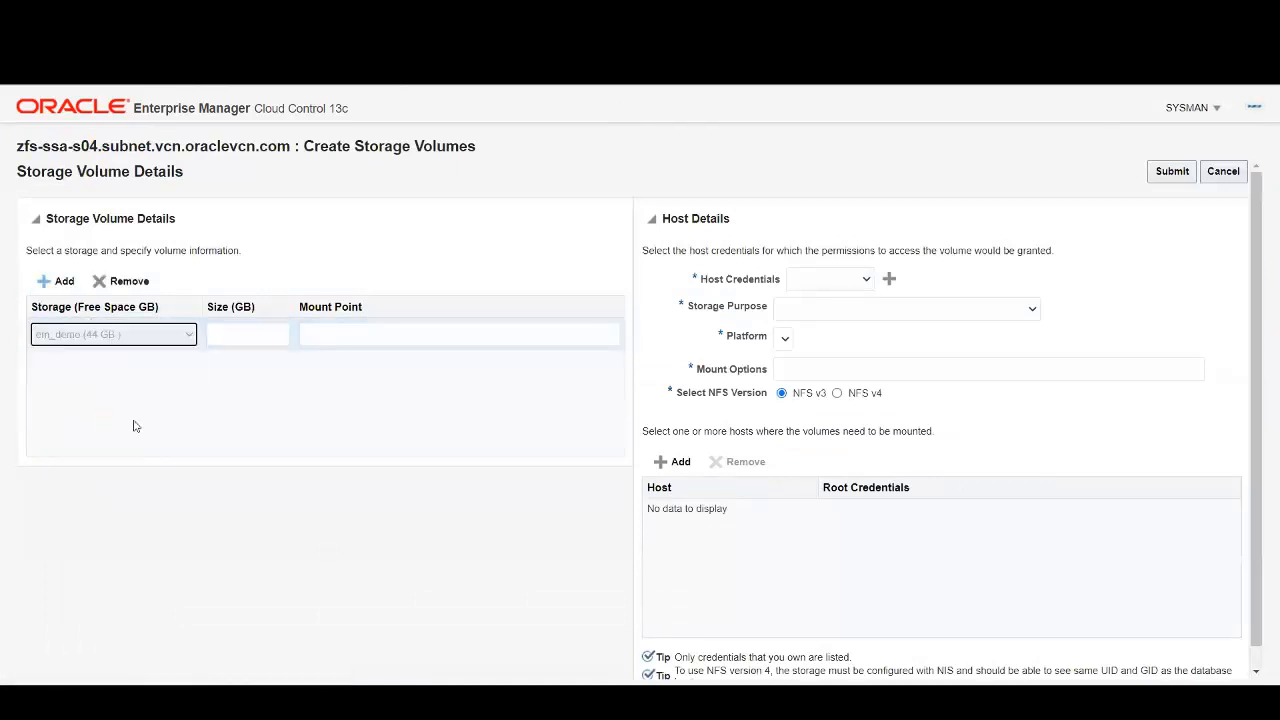
click(253, 340)
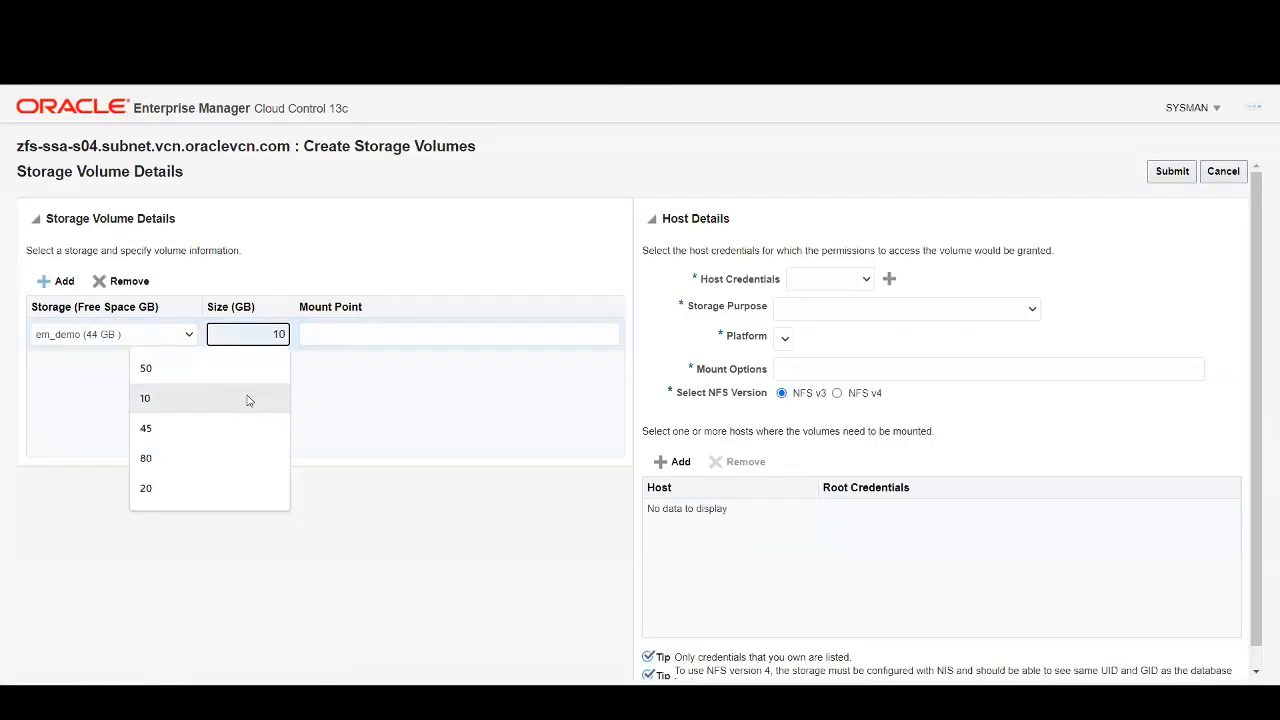
click(248, 400)
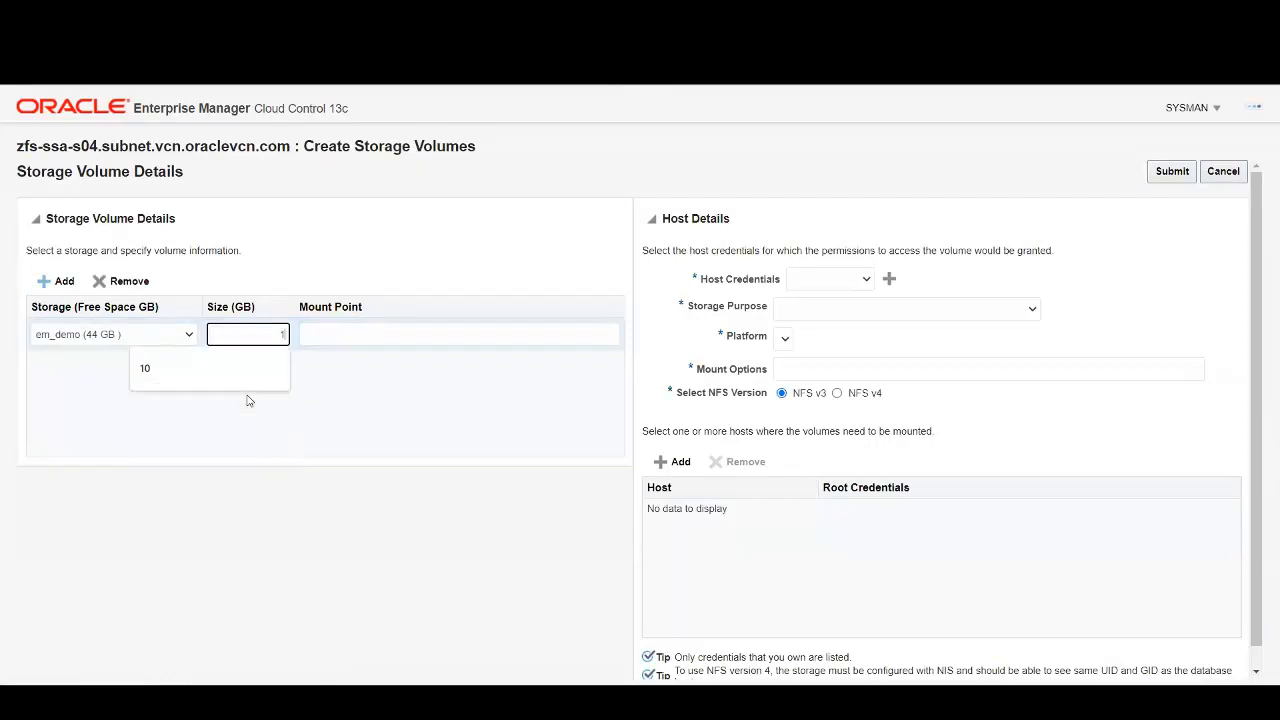
click(324, 334)
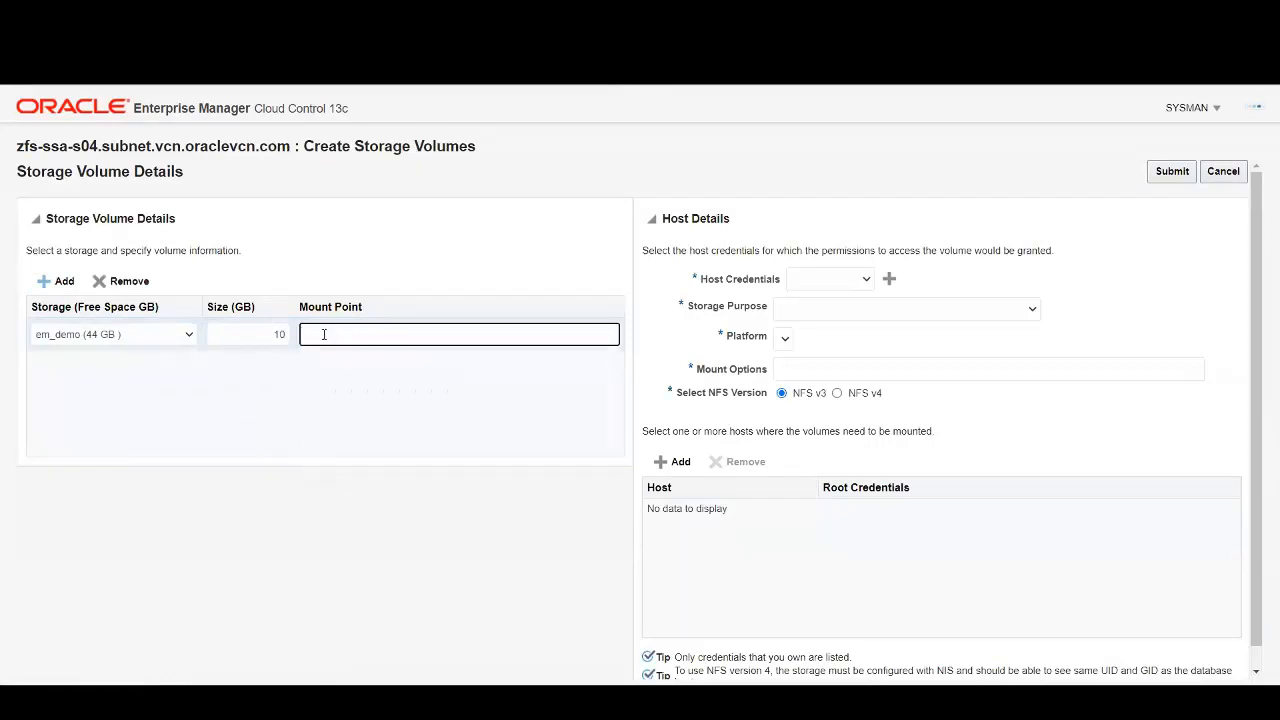
click(360, 397)
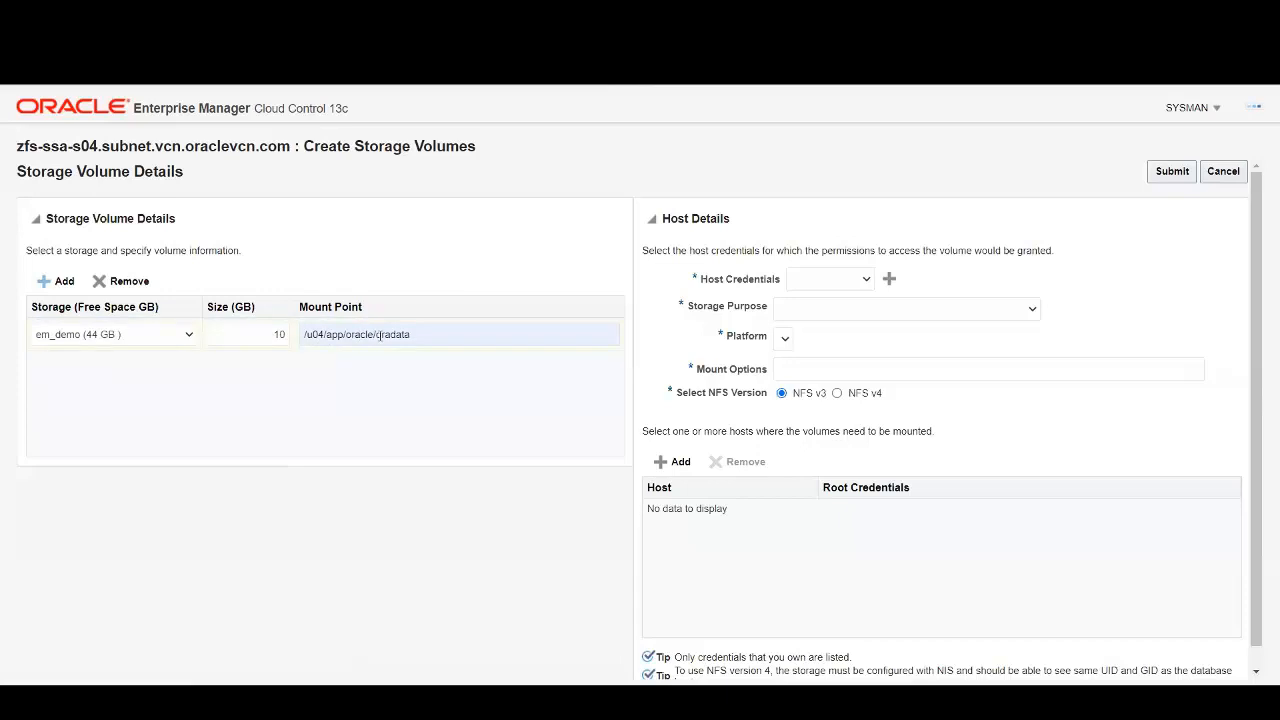
Use ORACLE host credentials, single-instance data/redo/control-file purpose, and Linux x86-64 platform.
click(869, 282)
click(834, 356)
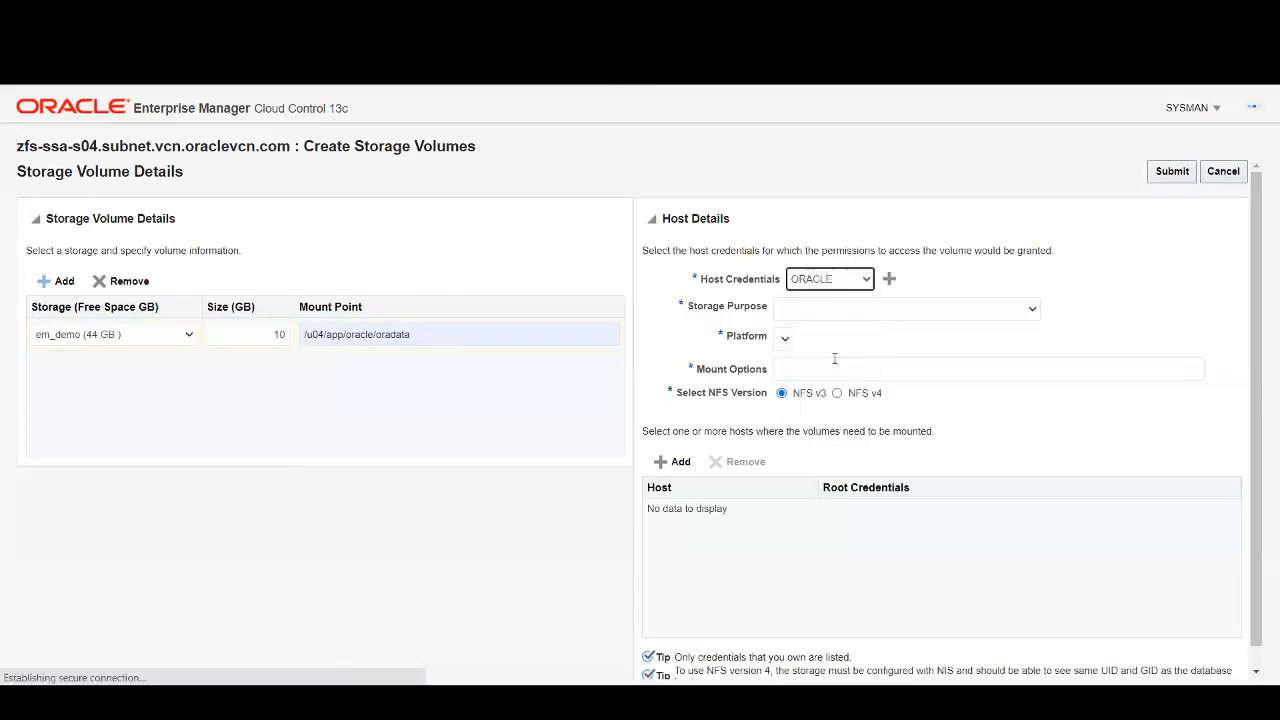
click(1034, 312)
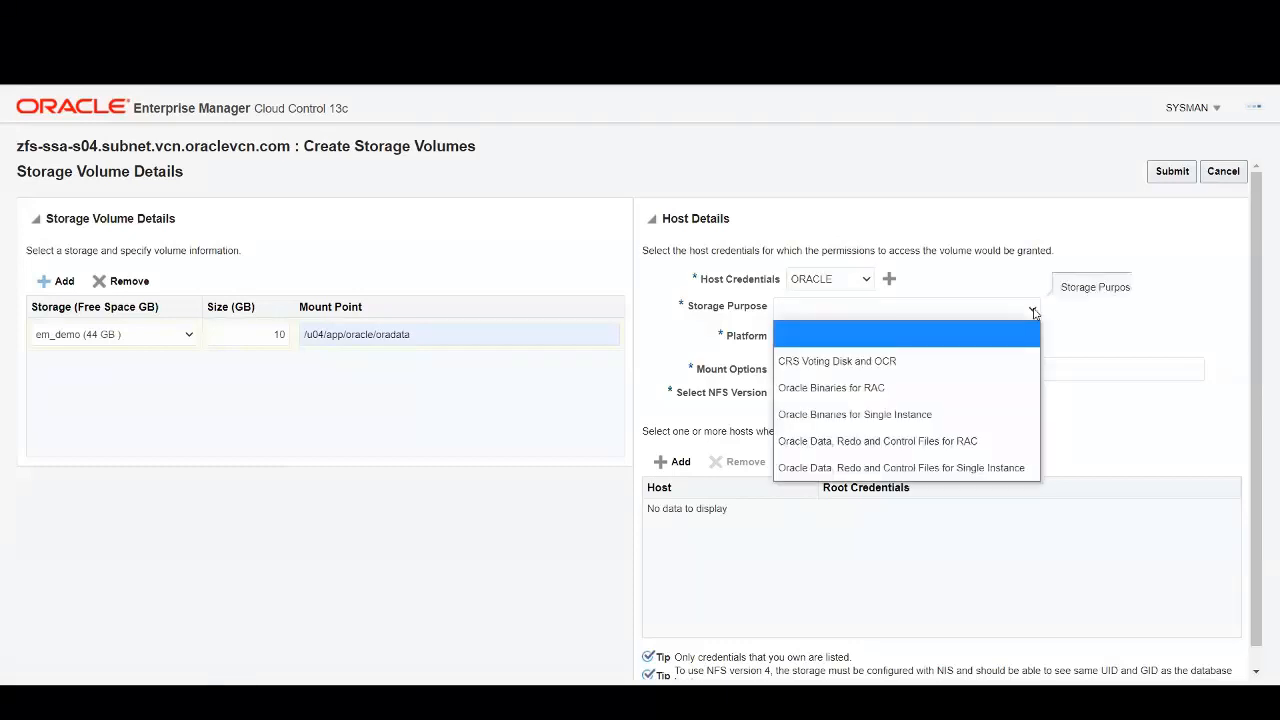
click(995, 469)
click(955, 335)
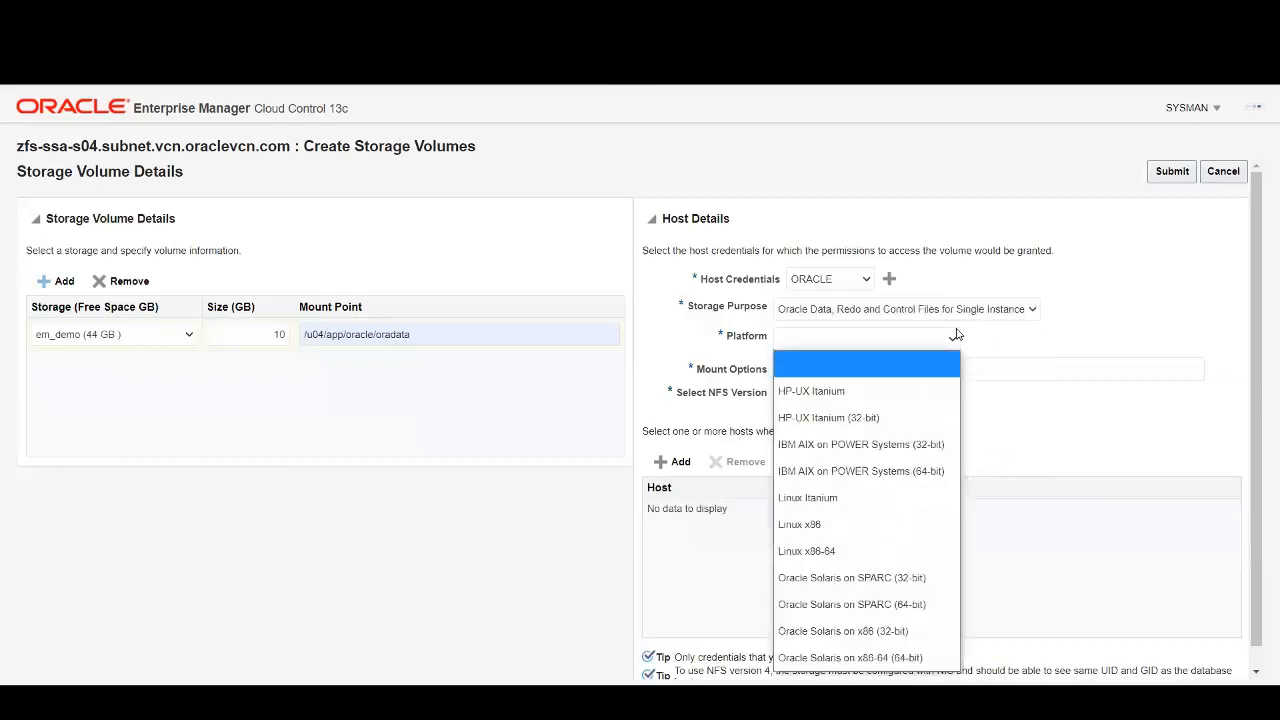
click(846, 551)
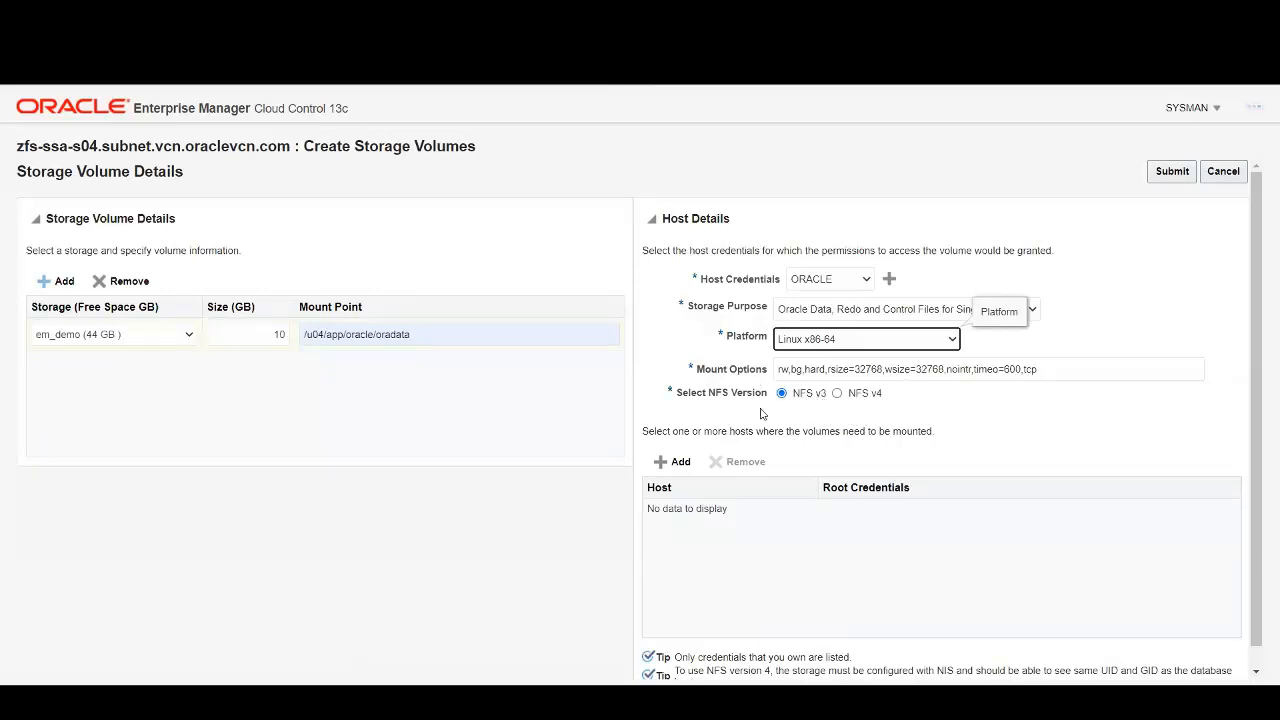
Add mount host emcc.marketplace.com with ROOT credentials and submit the volume request.
click(676, 461)
click(798, 516)
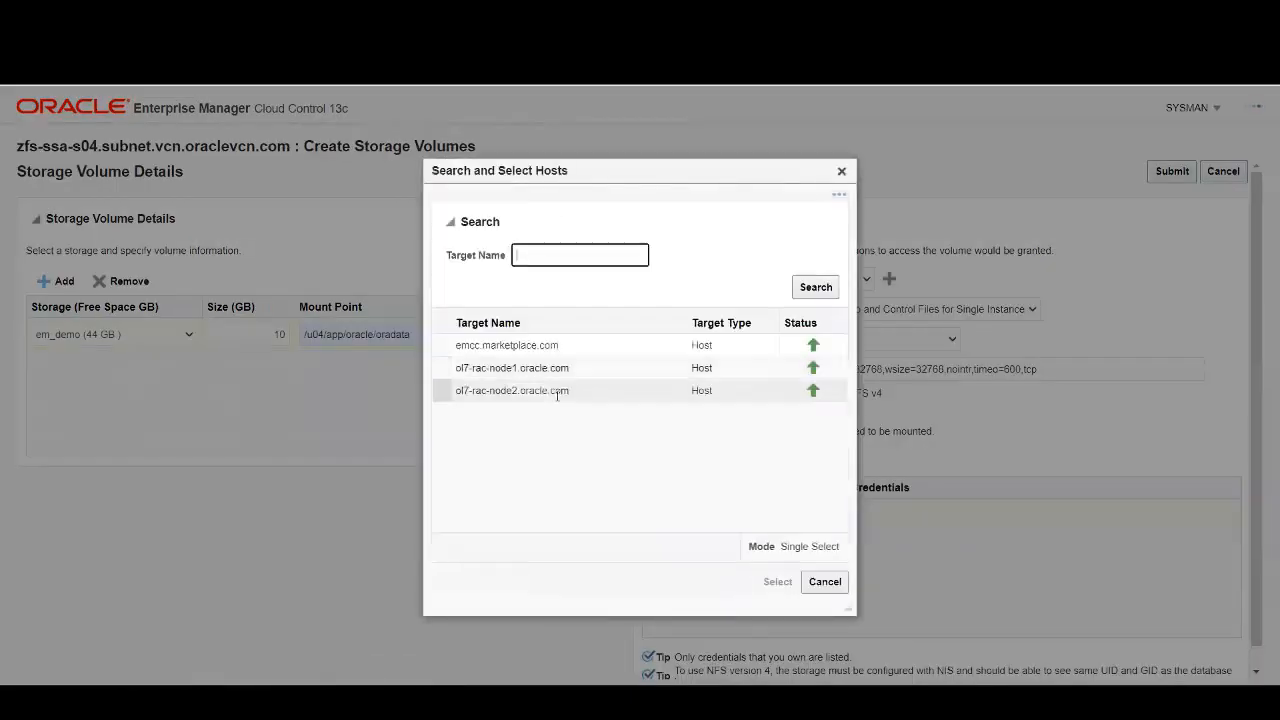
click(490, 345)
click(777, 581)
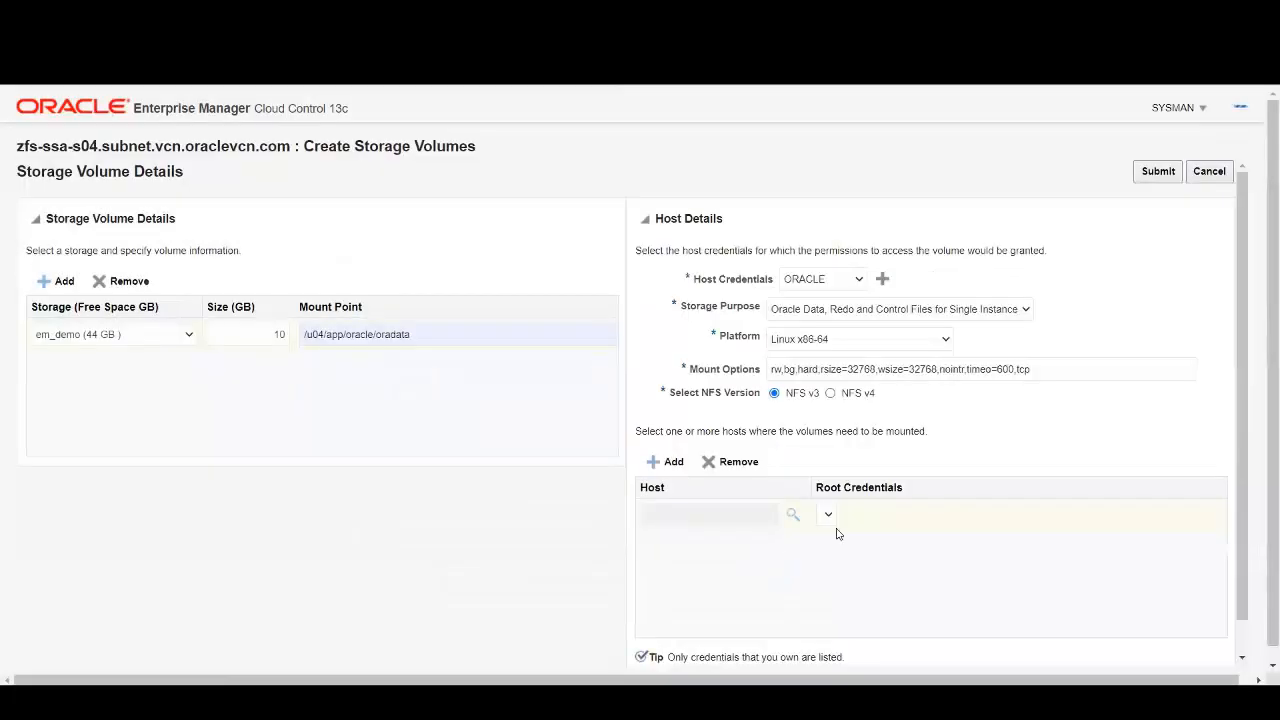
click(911, 517)
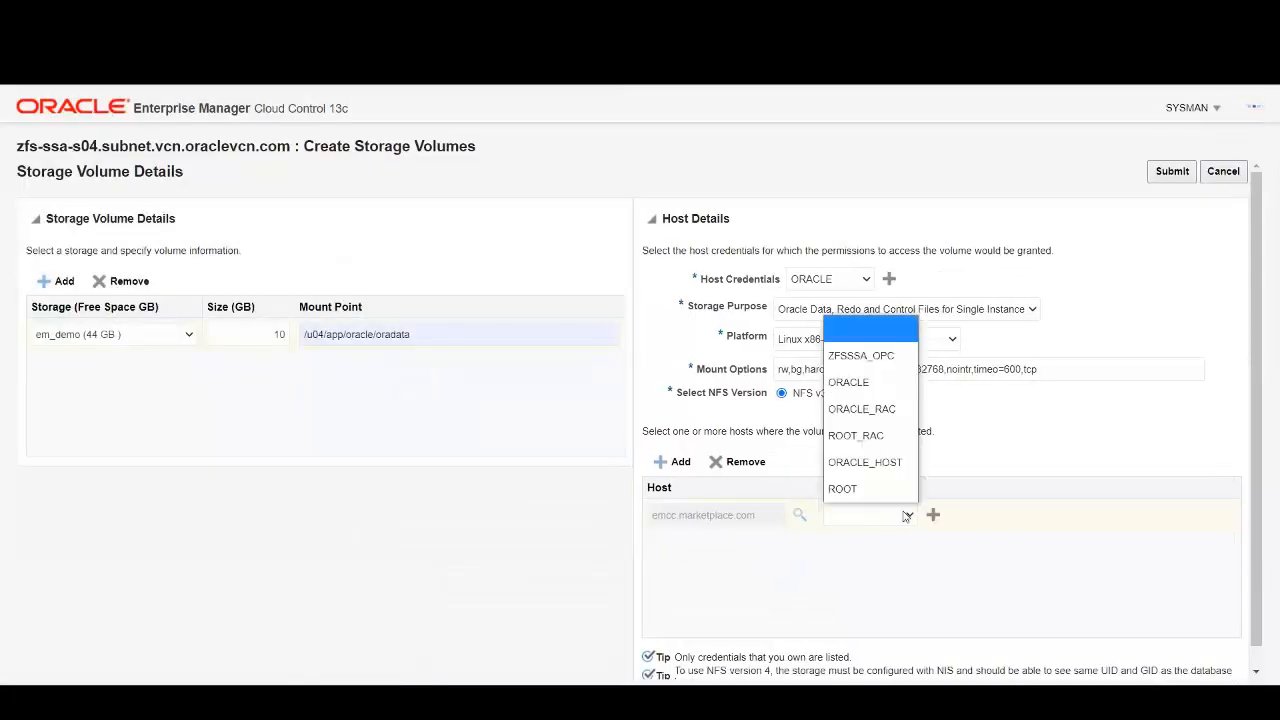
click(863, 496)
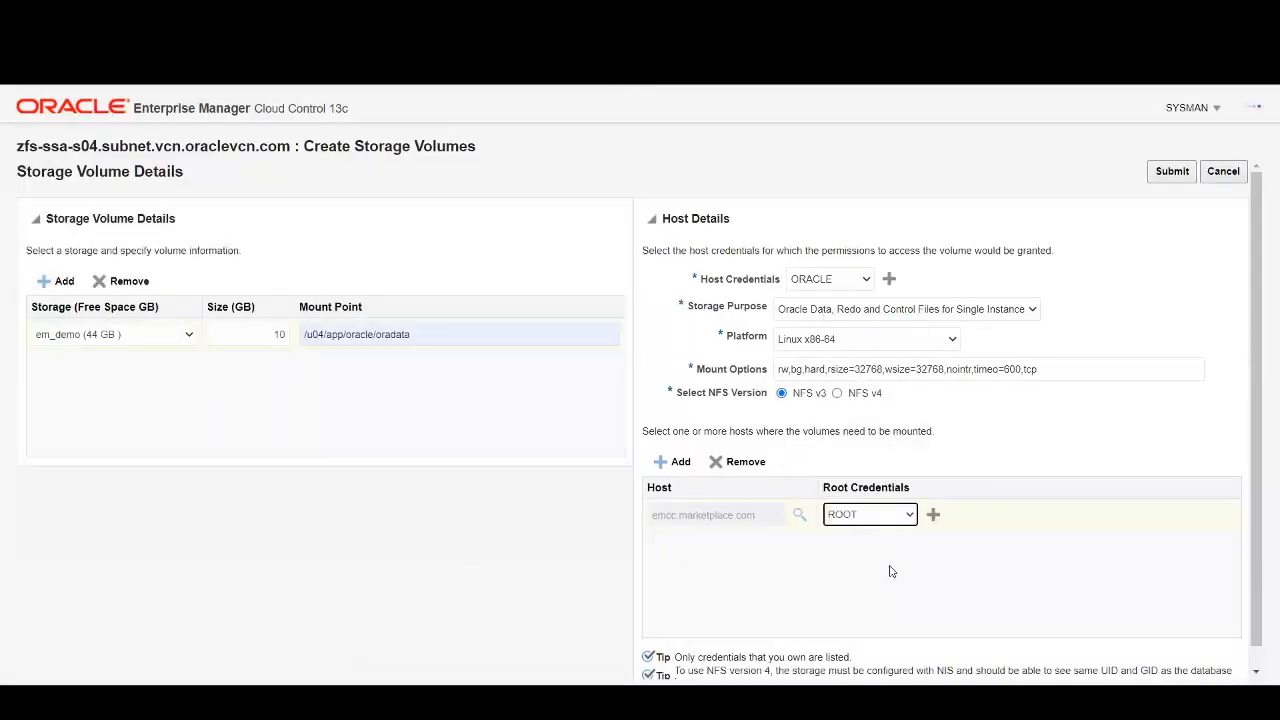
scroll(1057, 536, down, 1)
scroll(1120, 395, up, 1)
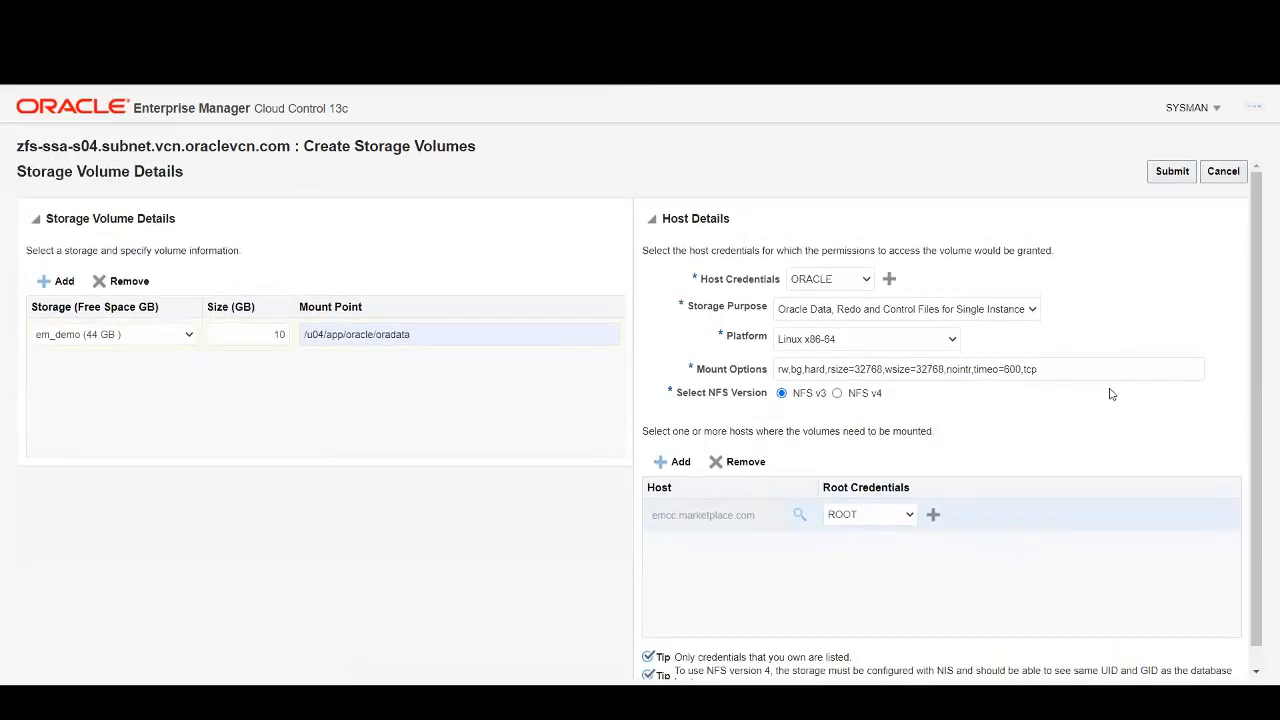
click(1172, 172)
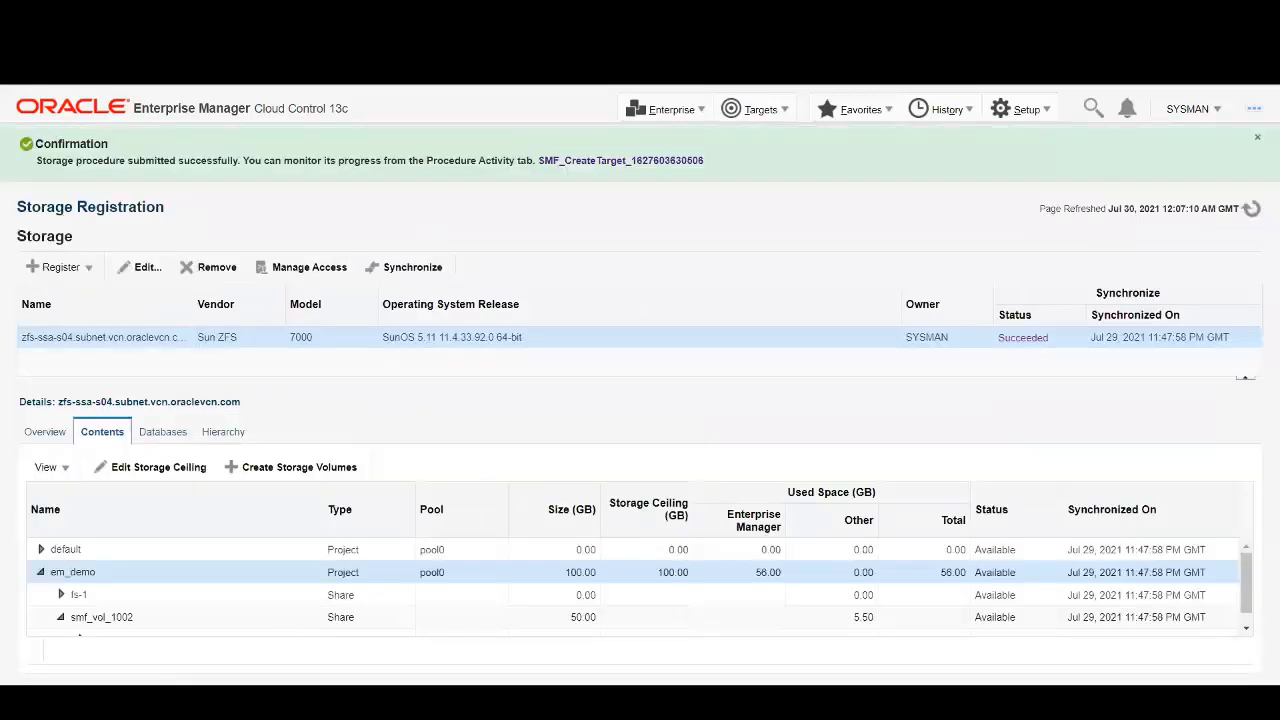
Reload the storage contents to reveal the 10 GB smf_vol_1004 share under em_demo.
click(1251, 208)
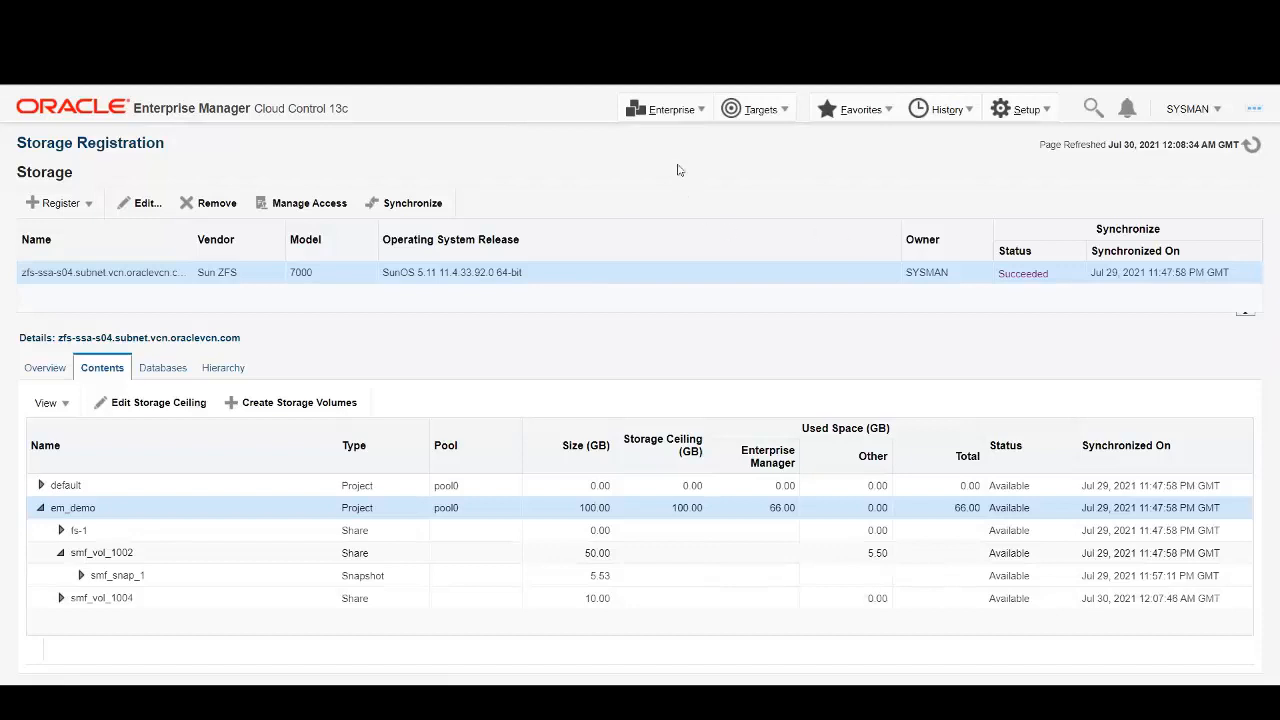
click(686, 112)
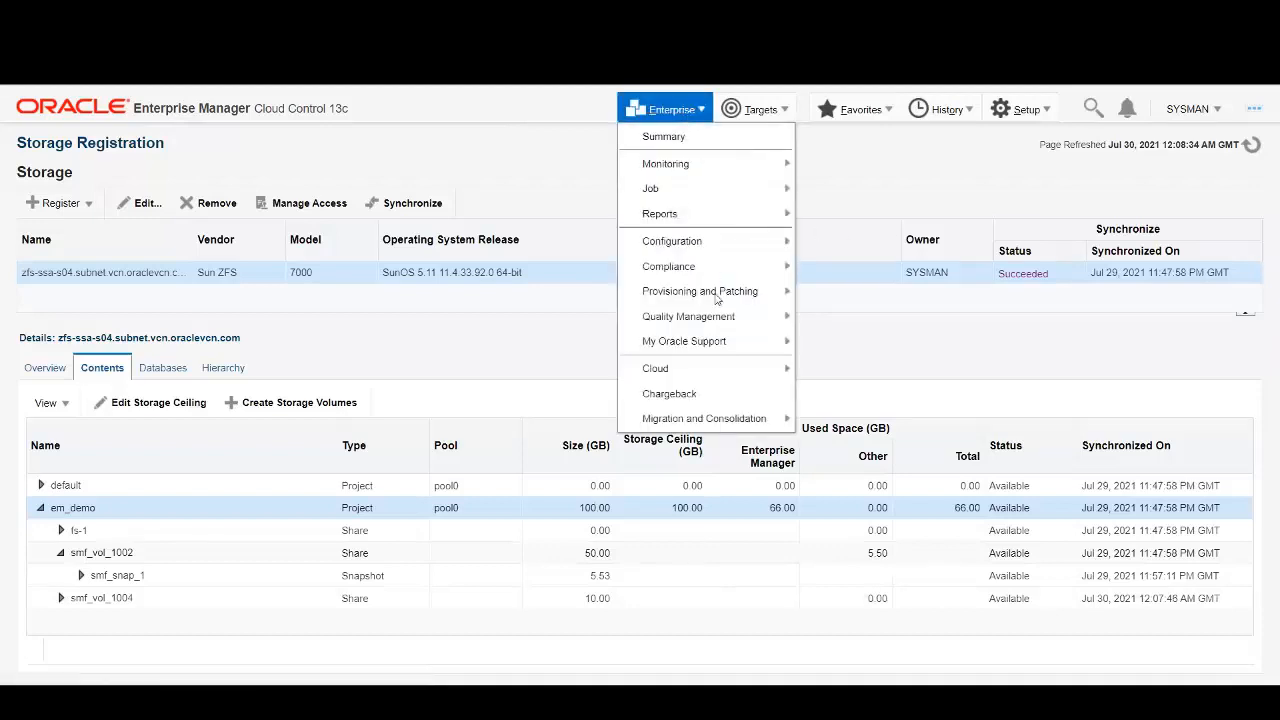
Reach Database Provisioning from the Enterprise menu, then the Provision Pluggable Databases page.
mouse_move(716, 298)
click(870, 395)
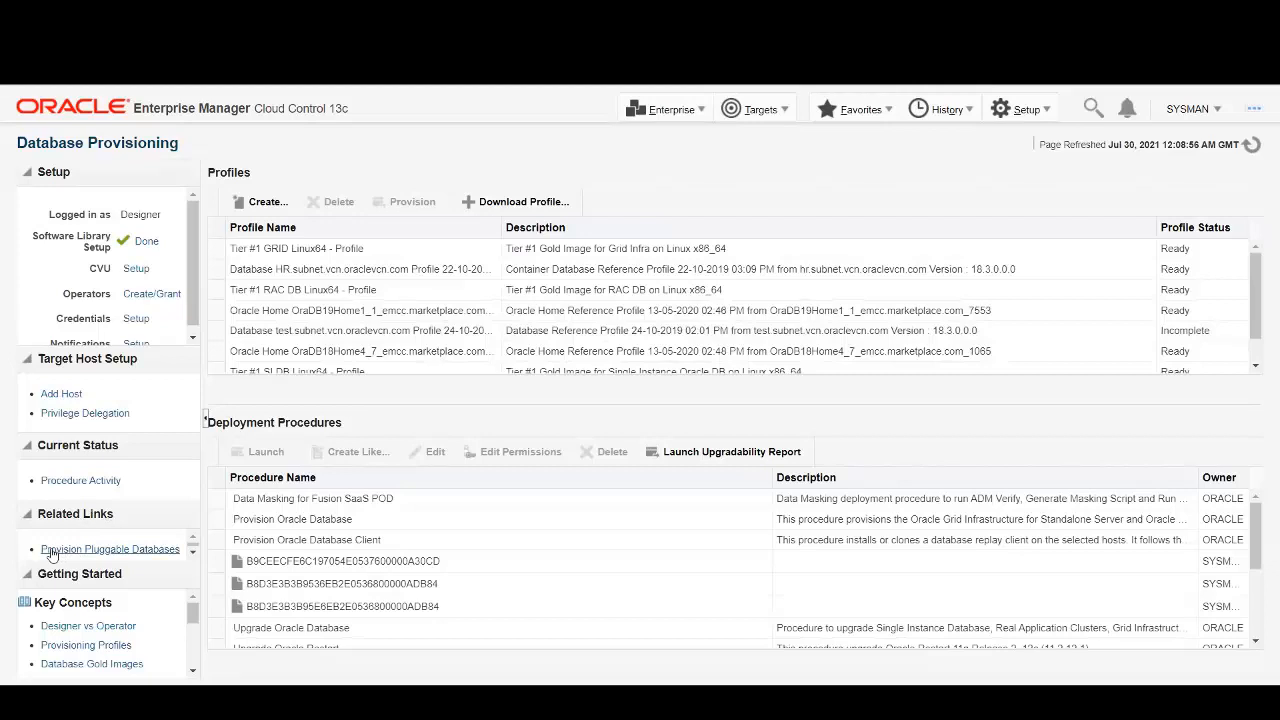
click(165, 548)
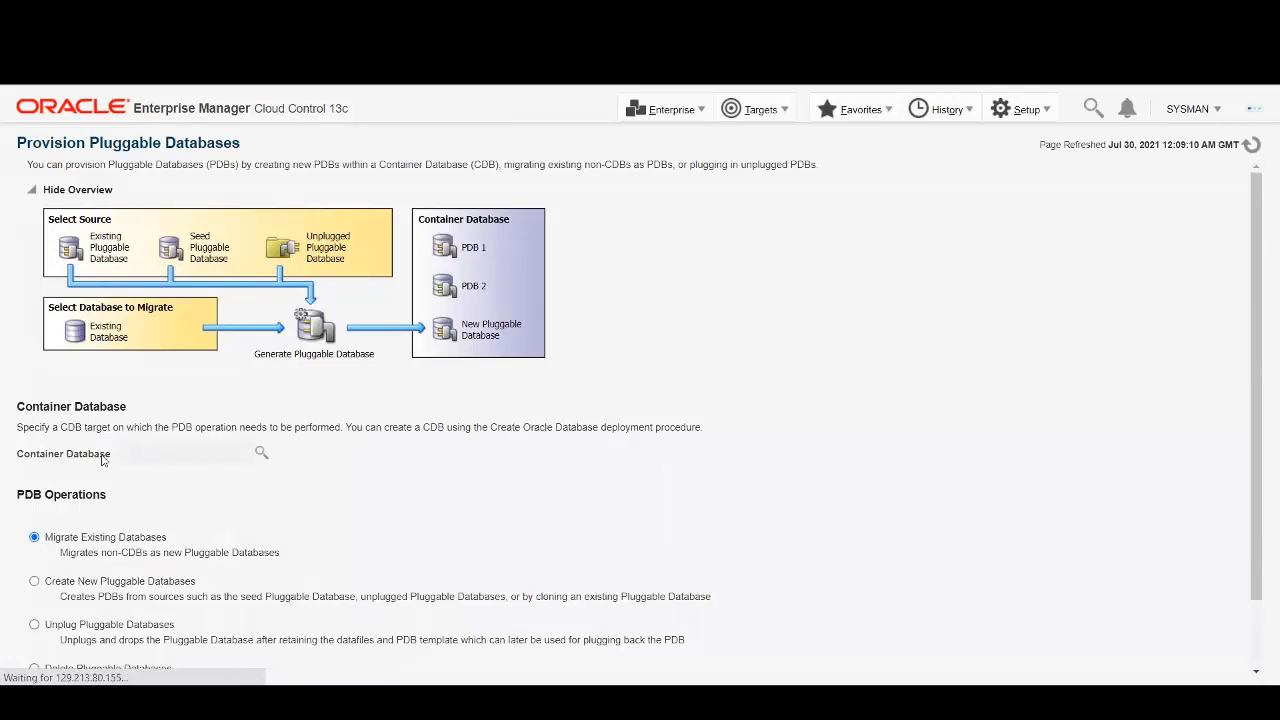
Select container database sales.subnet.vcn.oraclevcn.com and launch Create New Pluggable Databases.
click(261, 454)
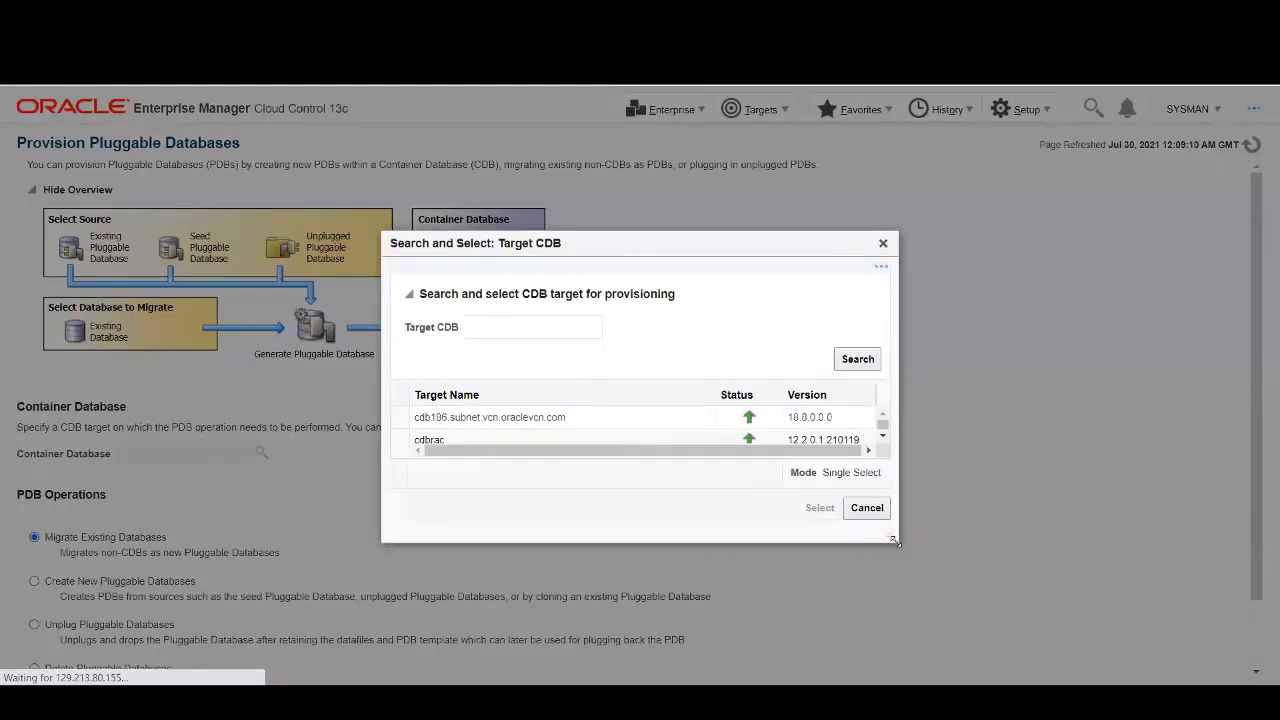
scroll(600, 445, down, 3)
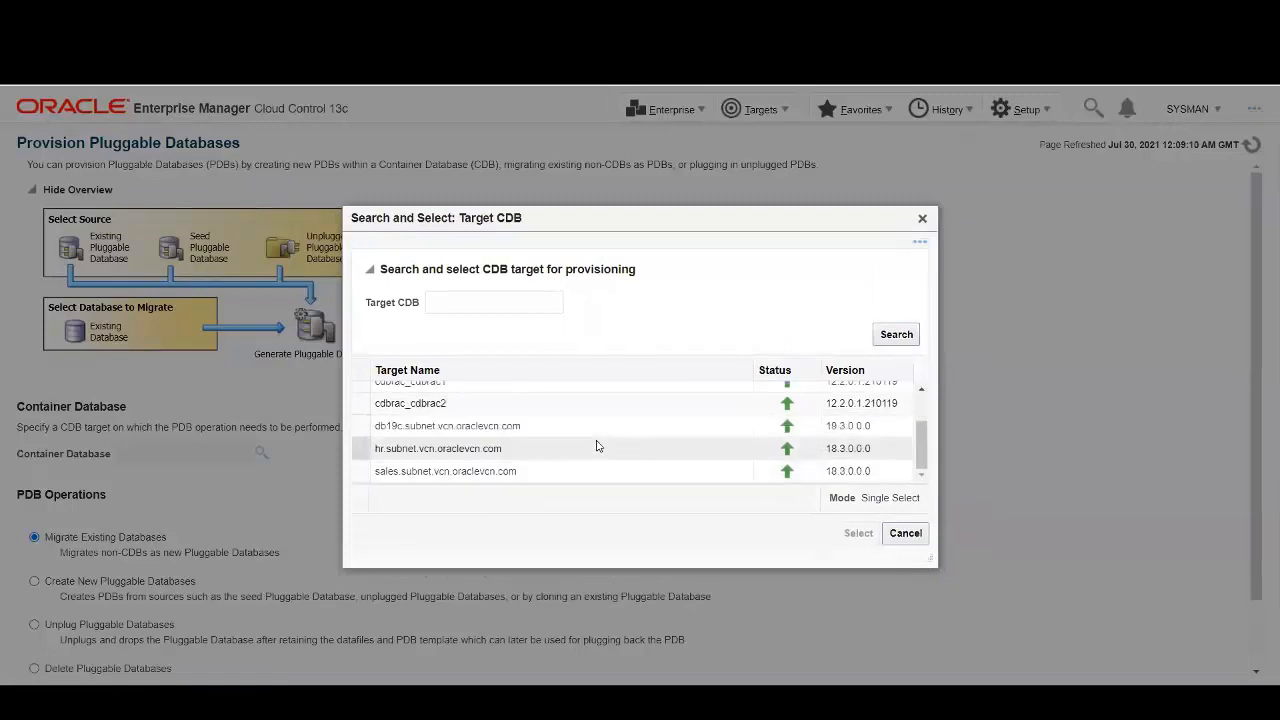
click(416, 471)
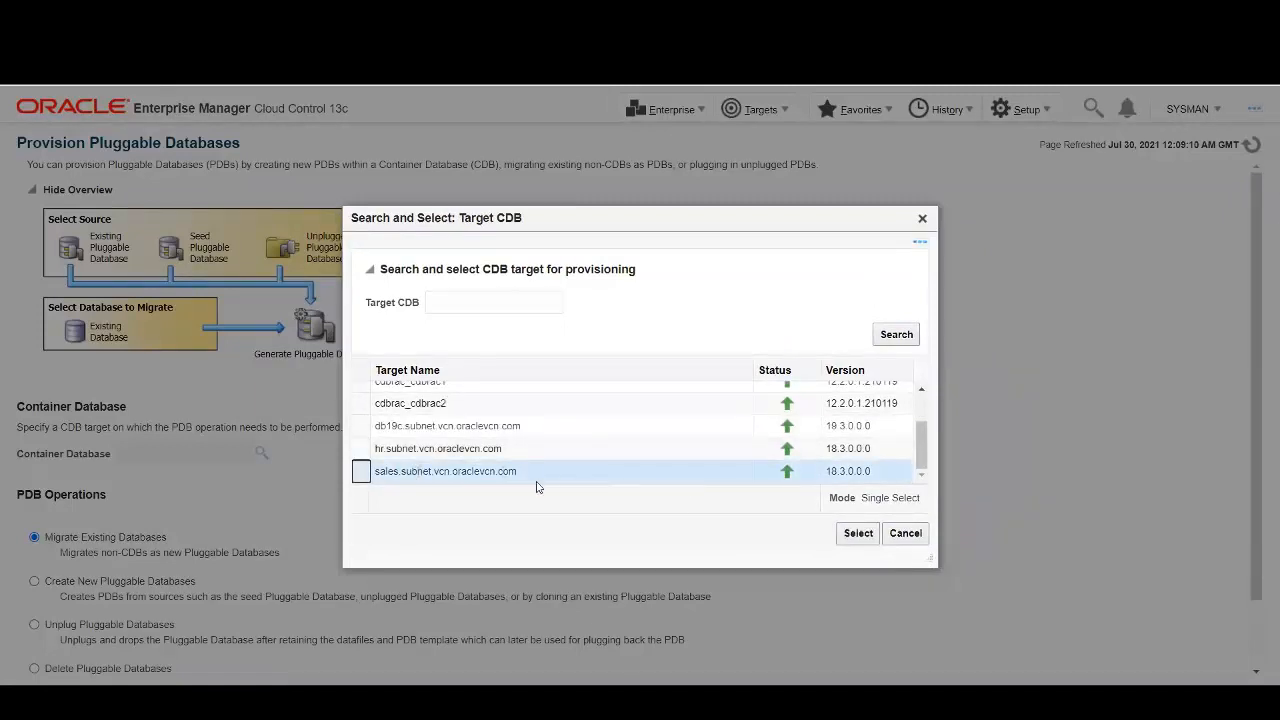
click(858, 534)
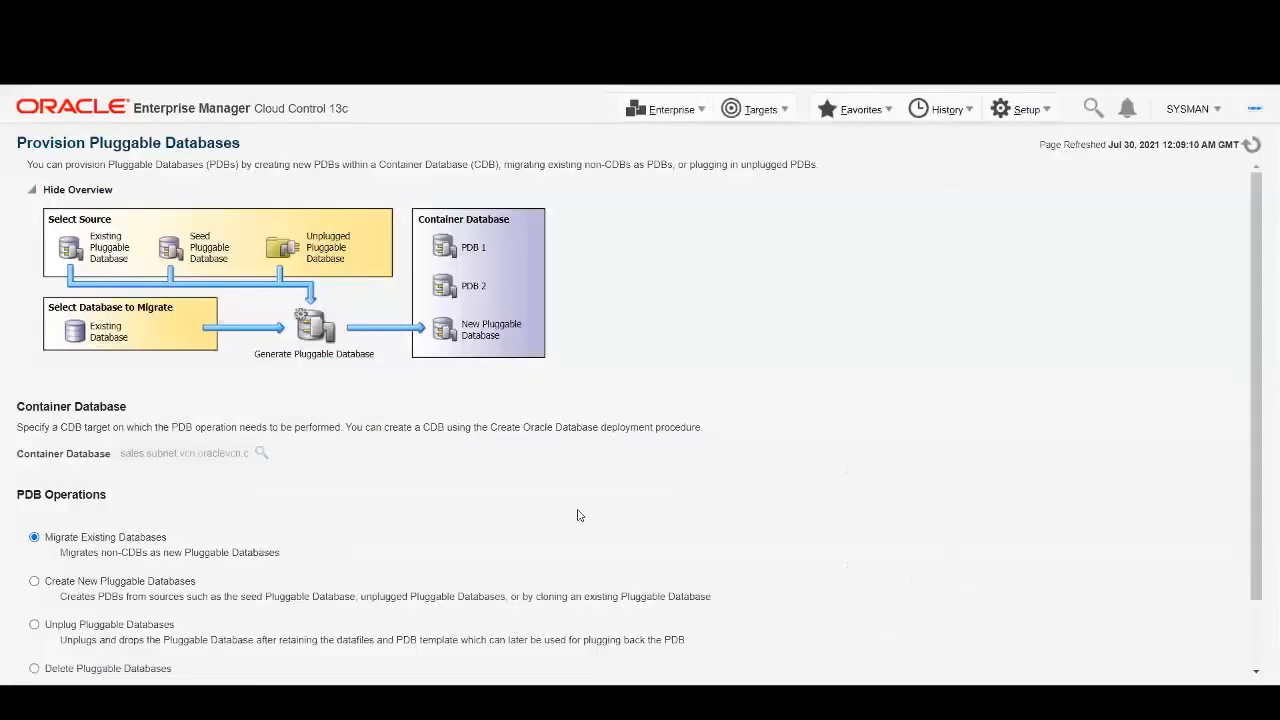
scroll(312, 510, down, 1)
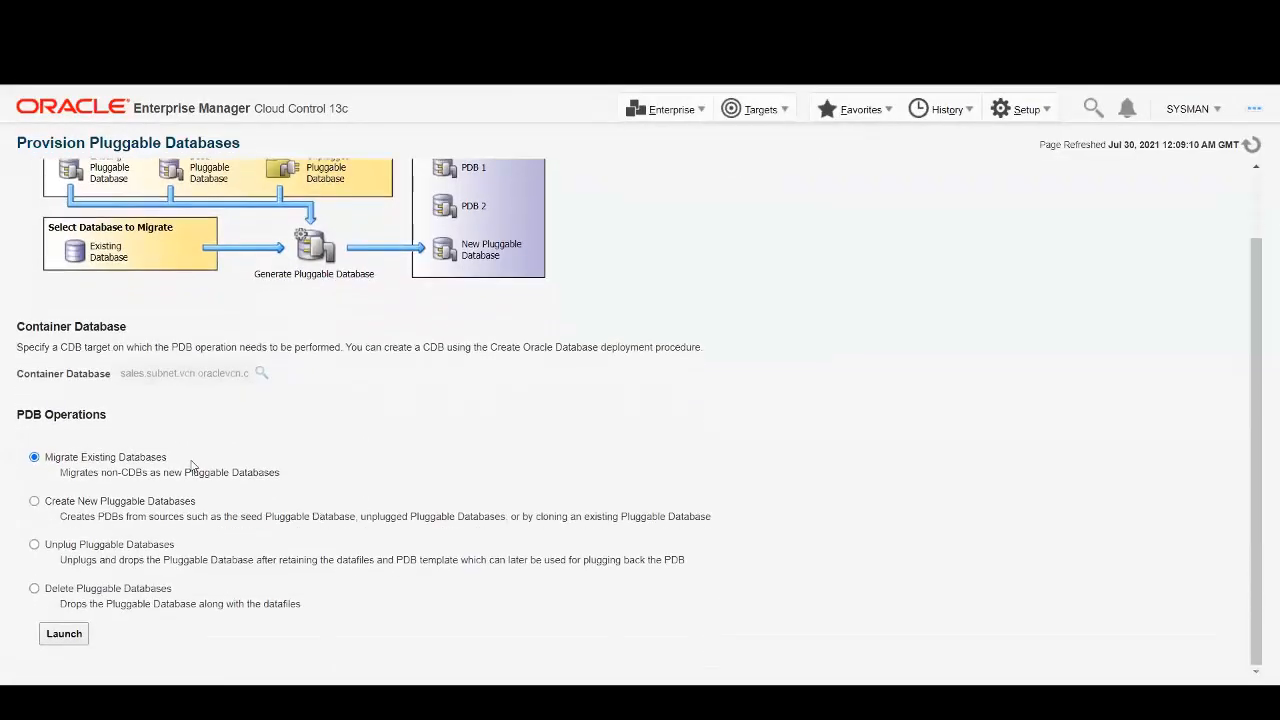
click(35, 503)
click(64, 633)
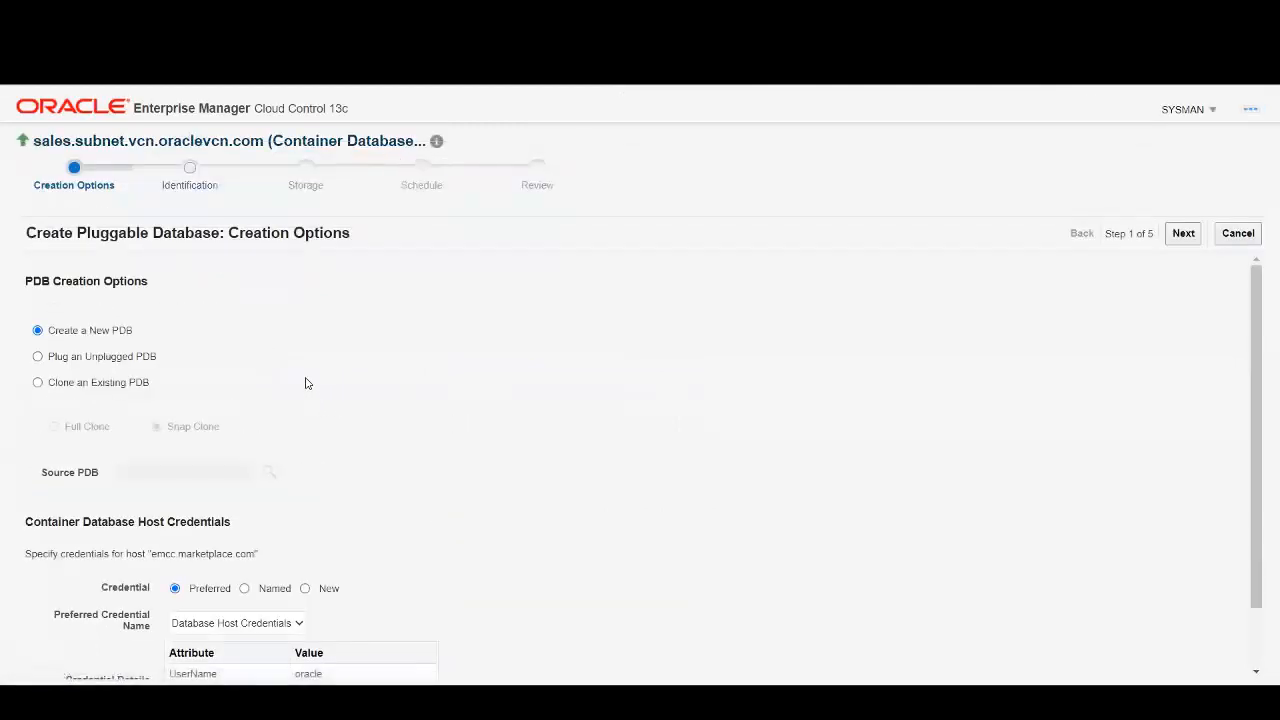
Choose a full clone of the existing PDB PSALES as the source.
scroll(356, 375, down, 1)
scroll(357, 371, up, 1)
click(38, 384)
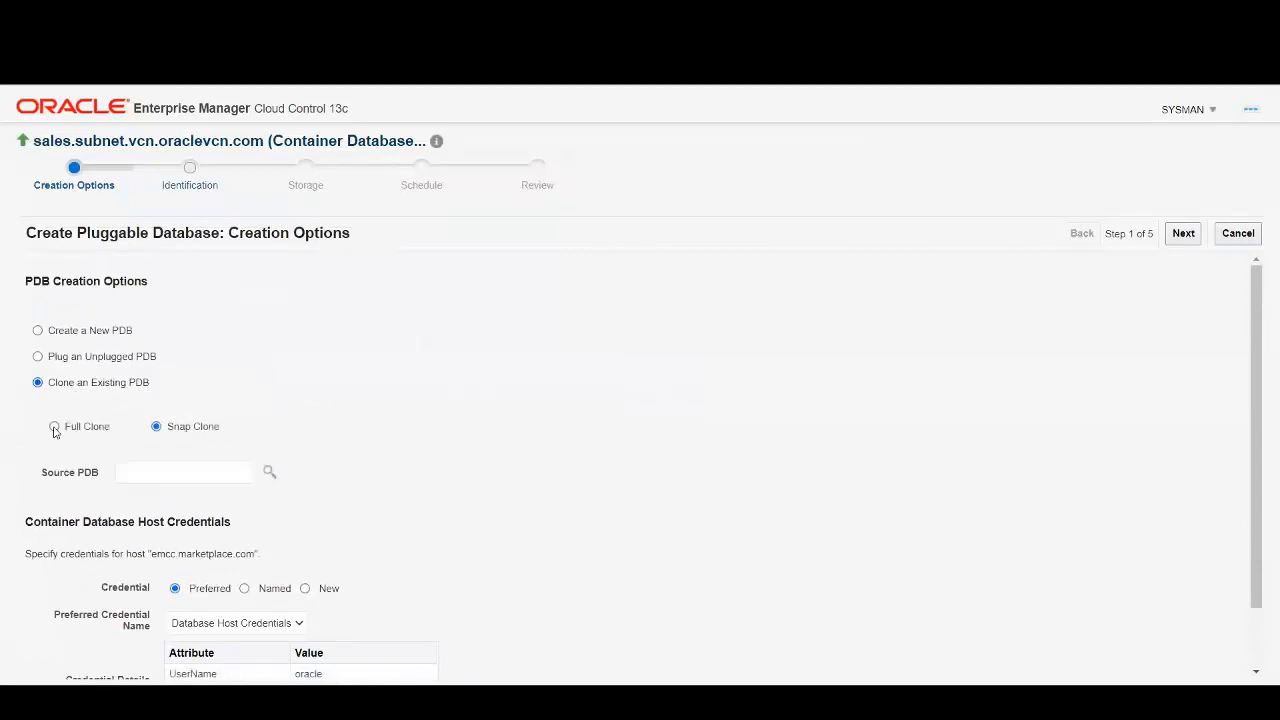
click(54, 427)
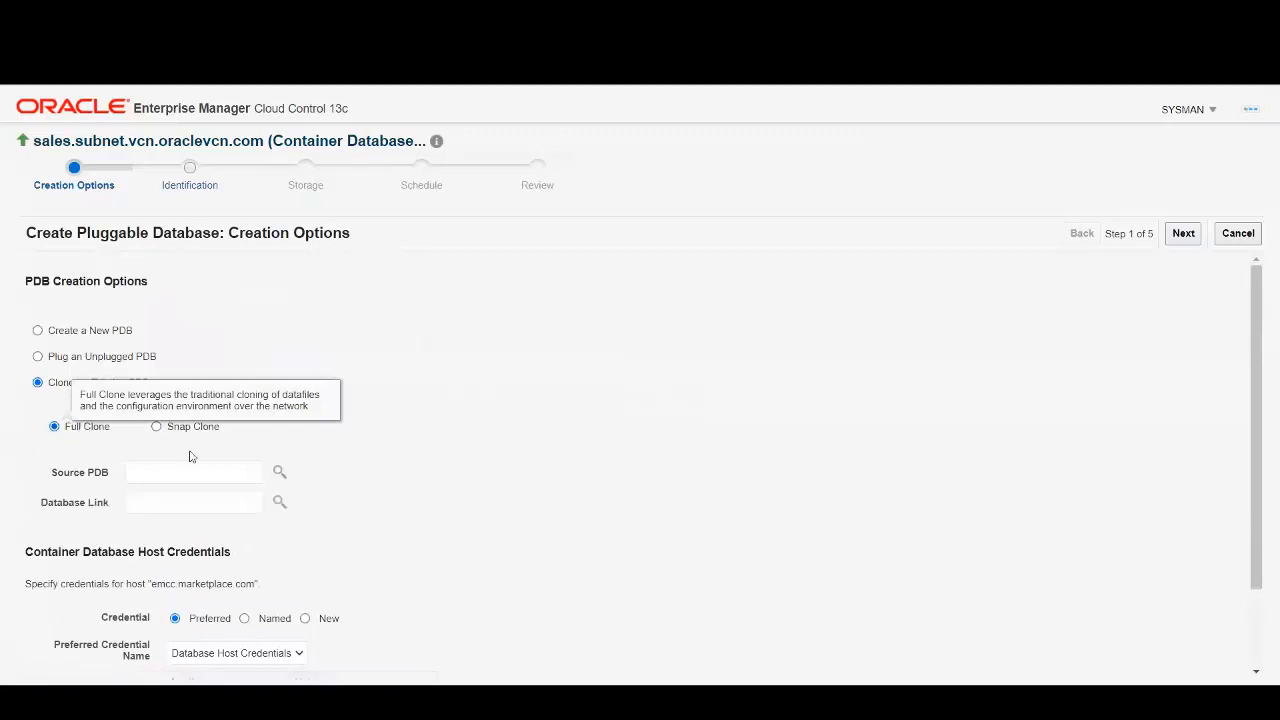
click(279, 471)
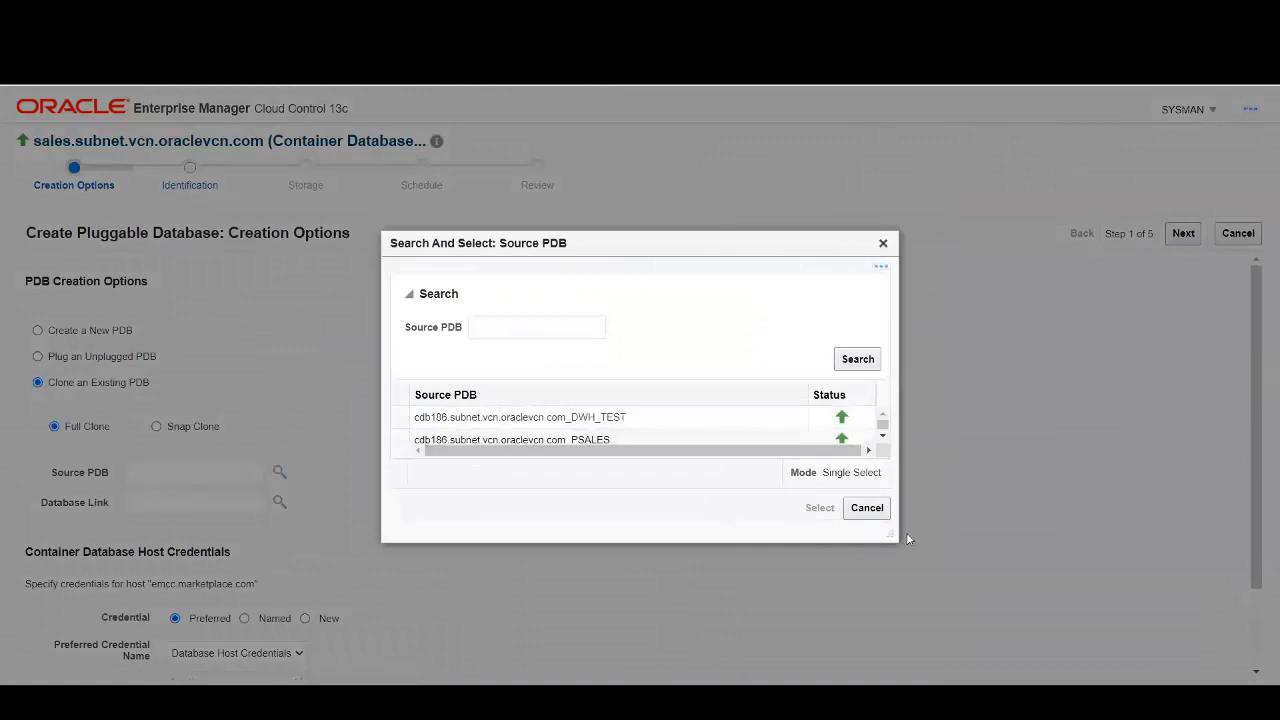
scroll(669, 450, down, 3)
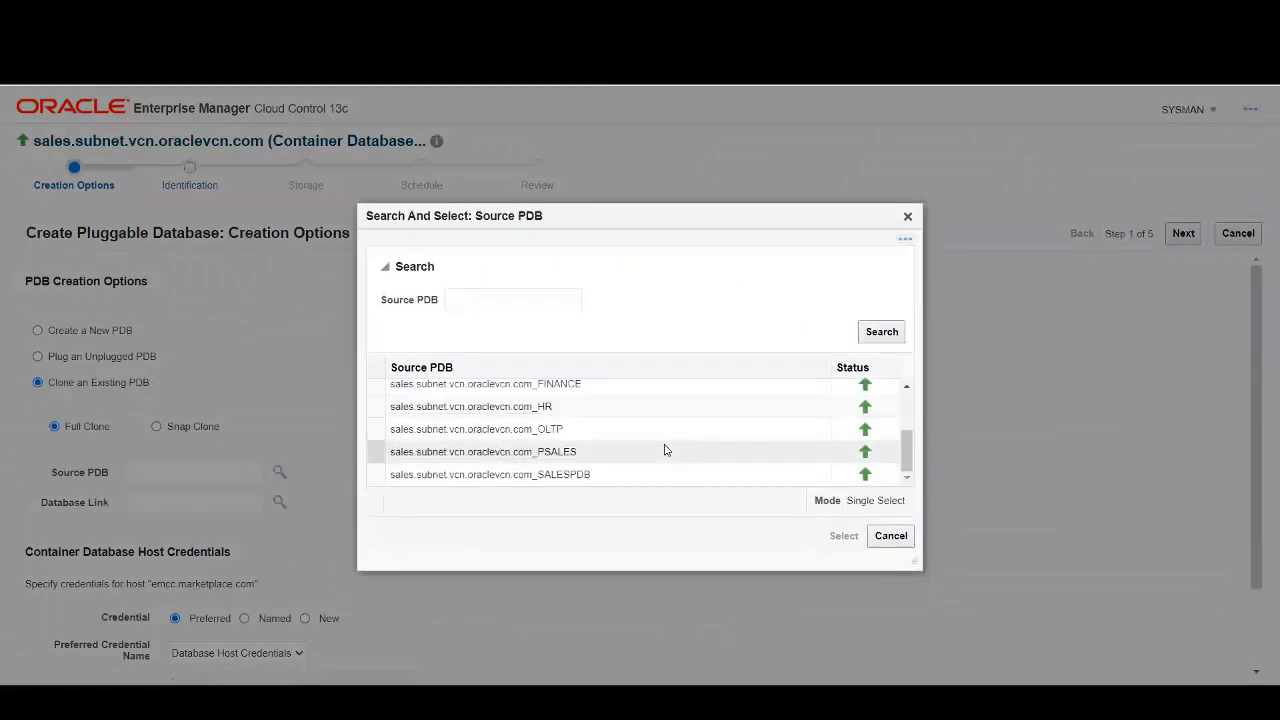
click(533, 452)
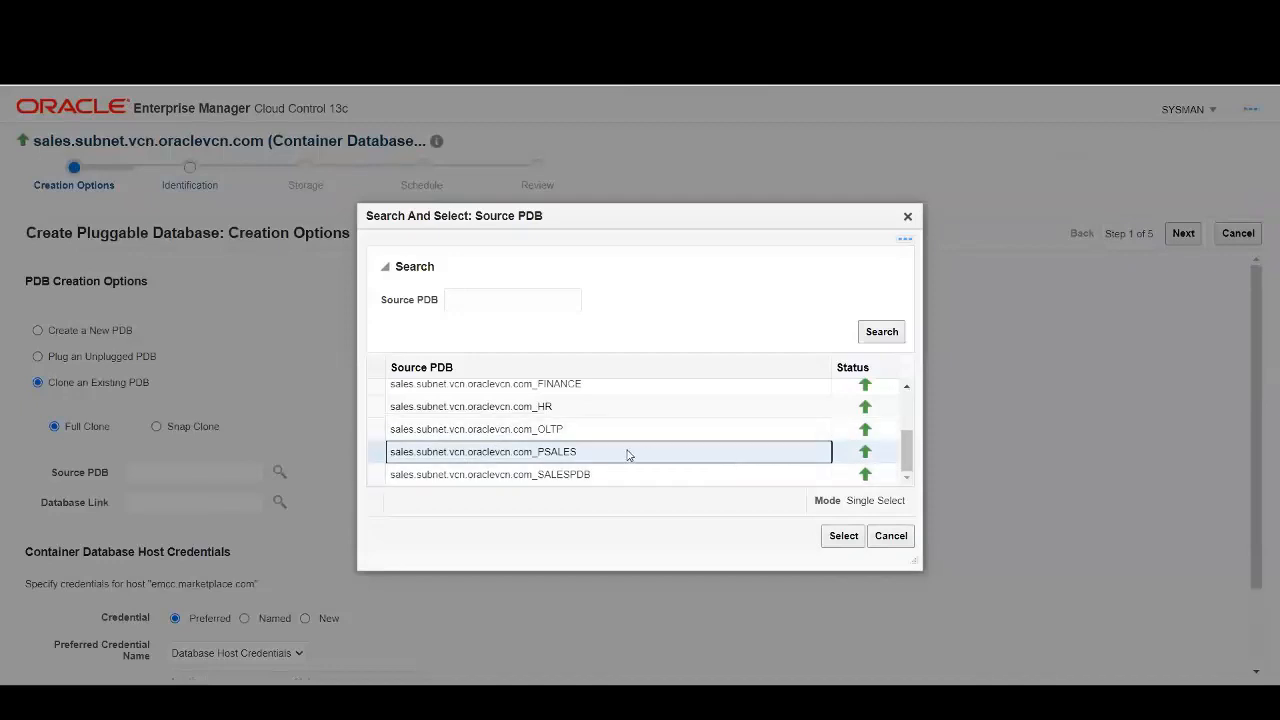
click(843, 535)
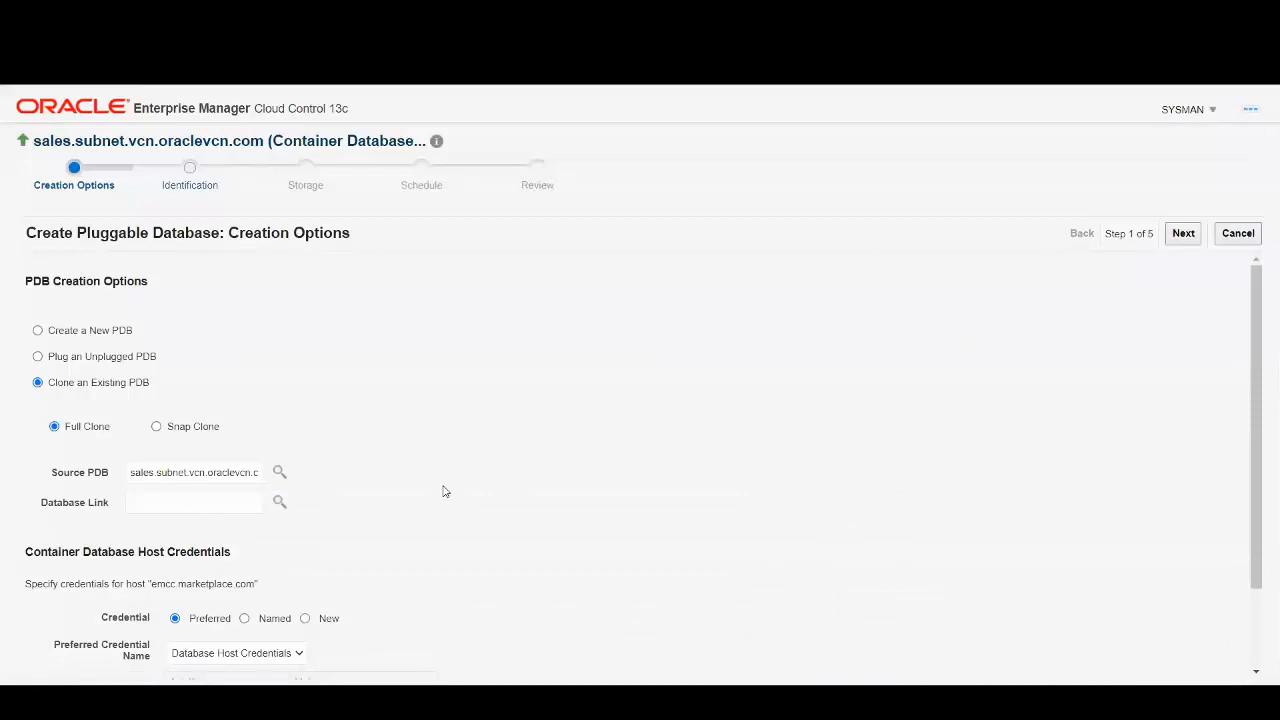
Use the ORACLE_HOST named host credential and continue to Identification.
scroll(450, 486, down, 2)
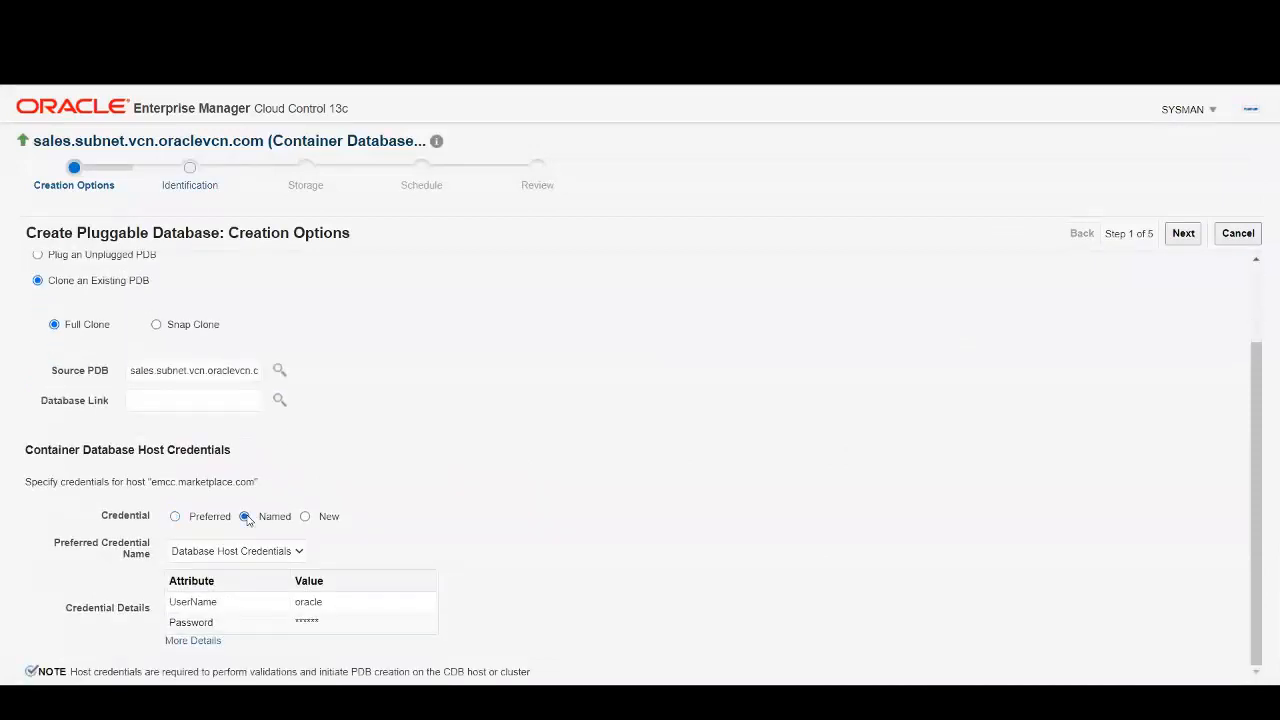
click(248, 551)
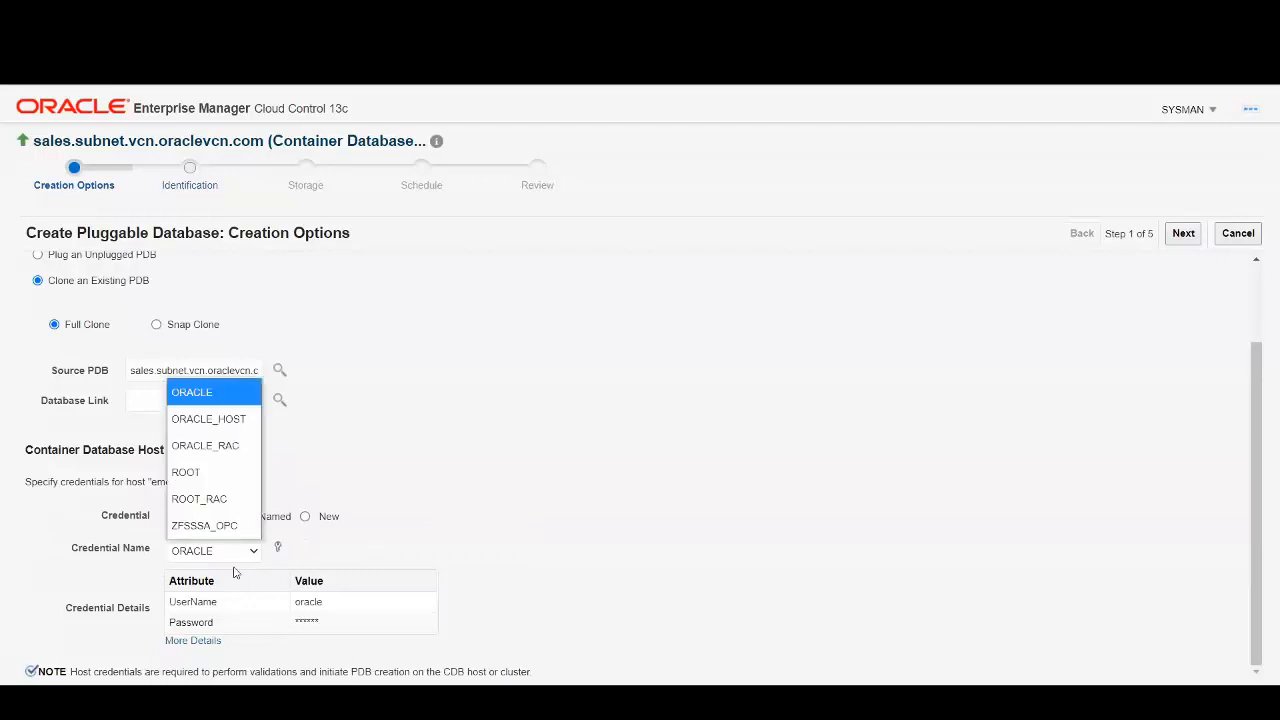
click(233, 420)
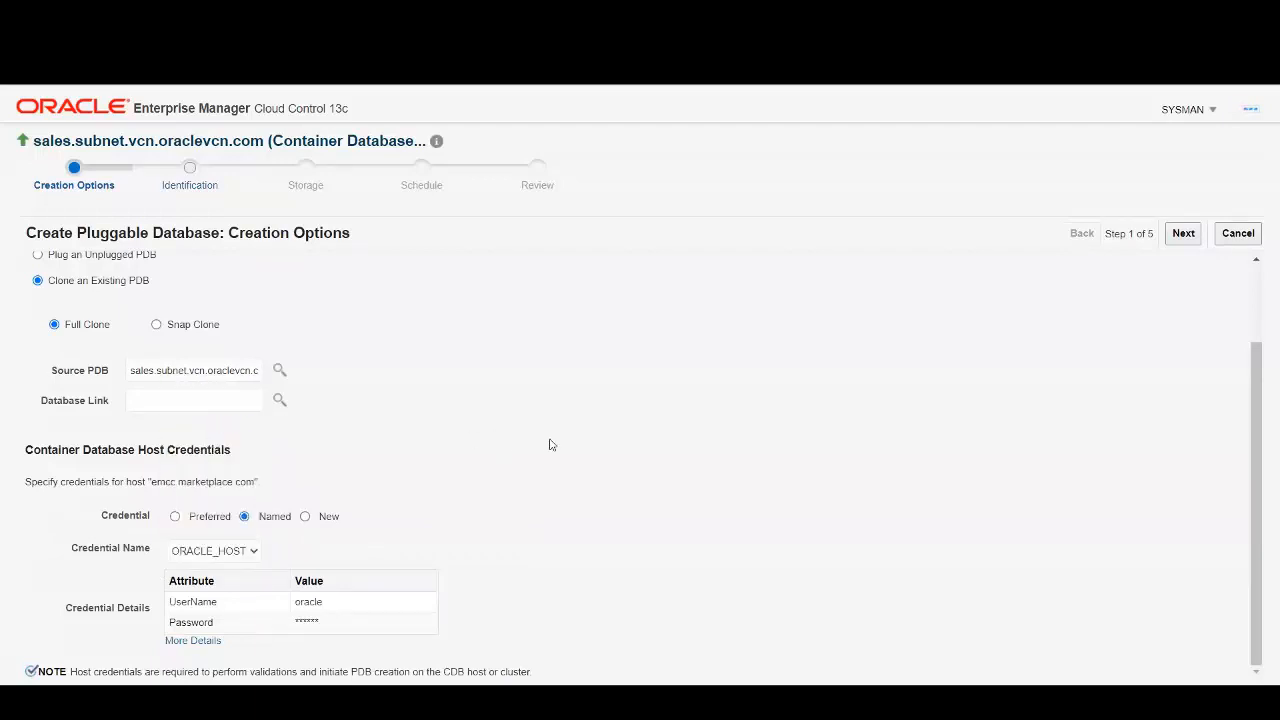
click(1184, 233)
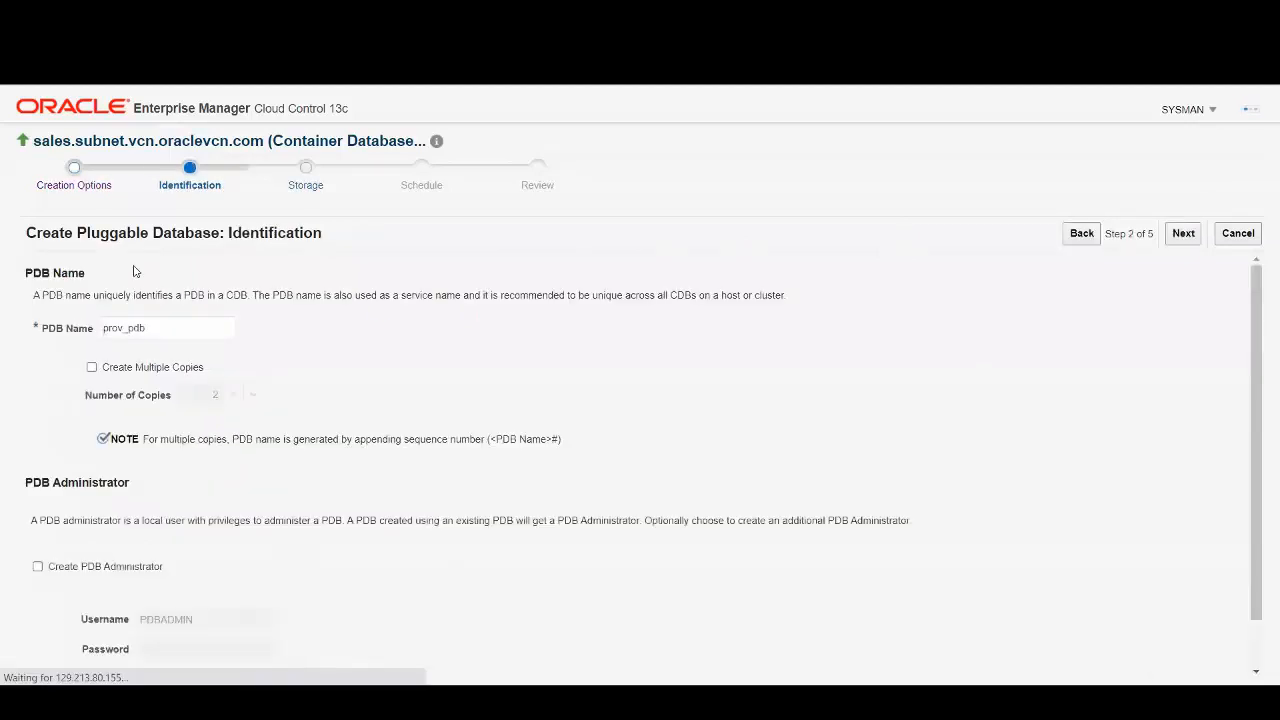
Replace the default PDB name prov_pdb with PSALES_TM and continue to Storage.
drag(177, 329, 83, 334)
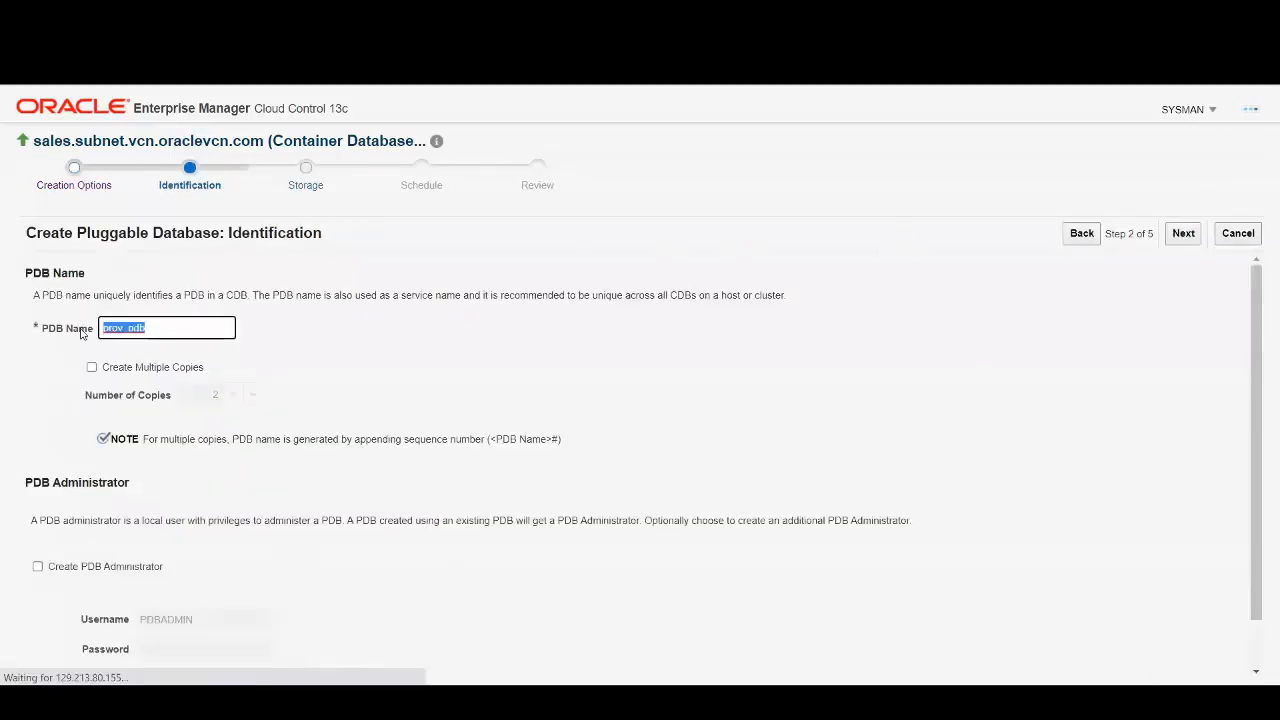
key(BackSpace)
text(PSALES_TM)
click(162, 391)
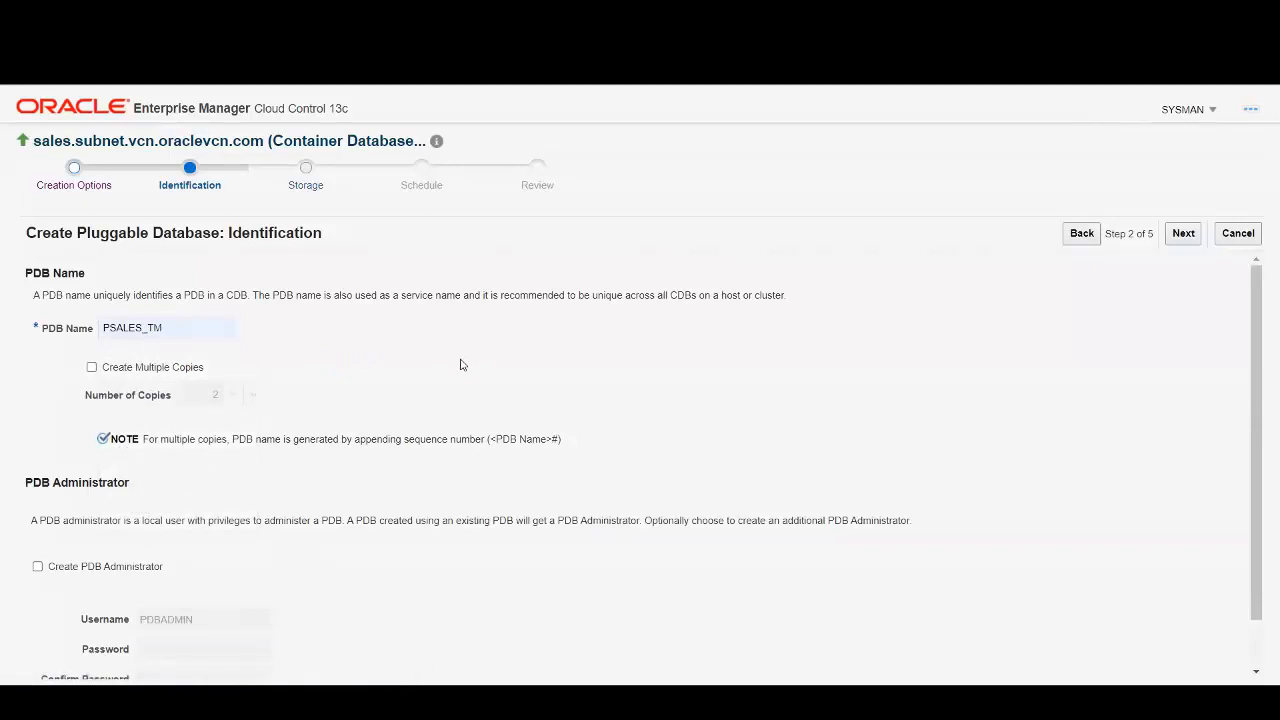
scroll(421, 350, down, 1)
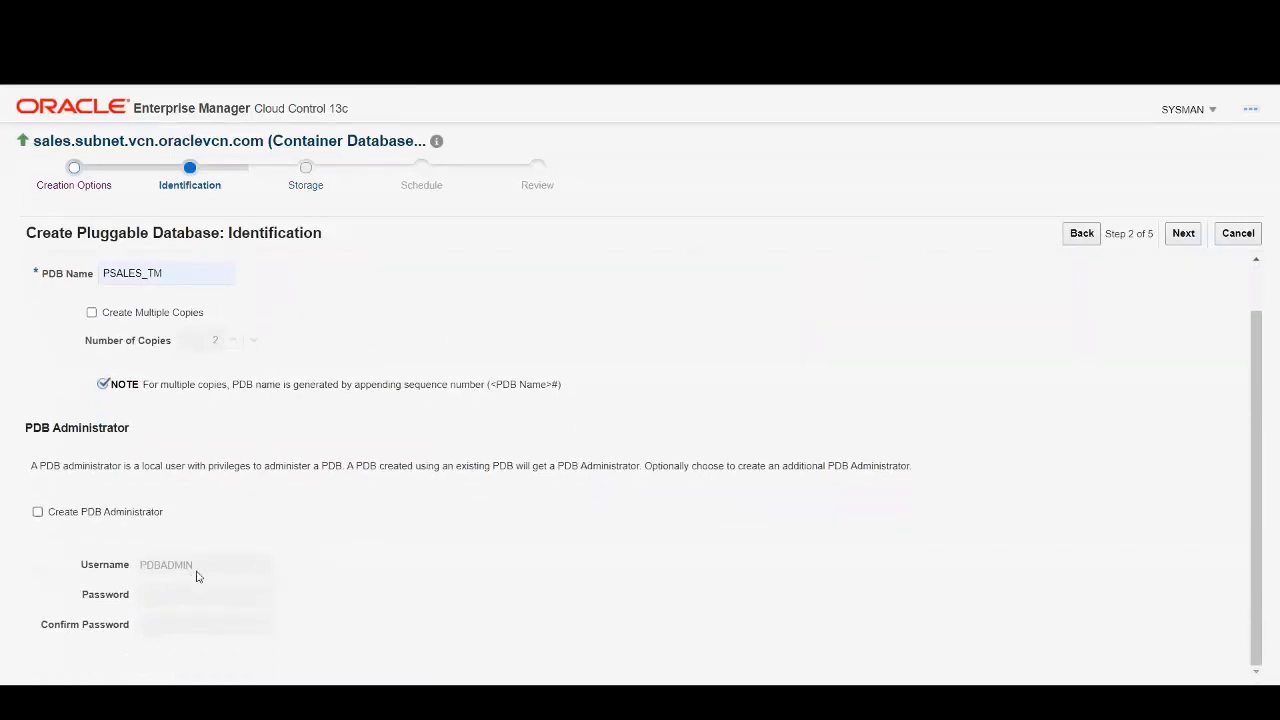
scroll(303, 509, up, 1)
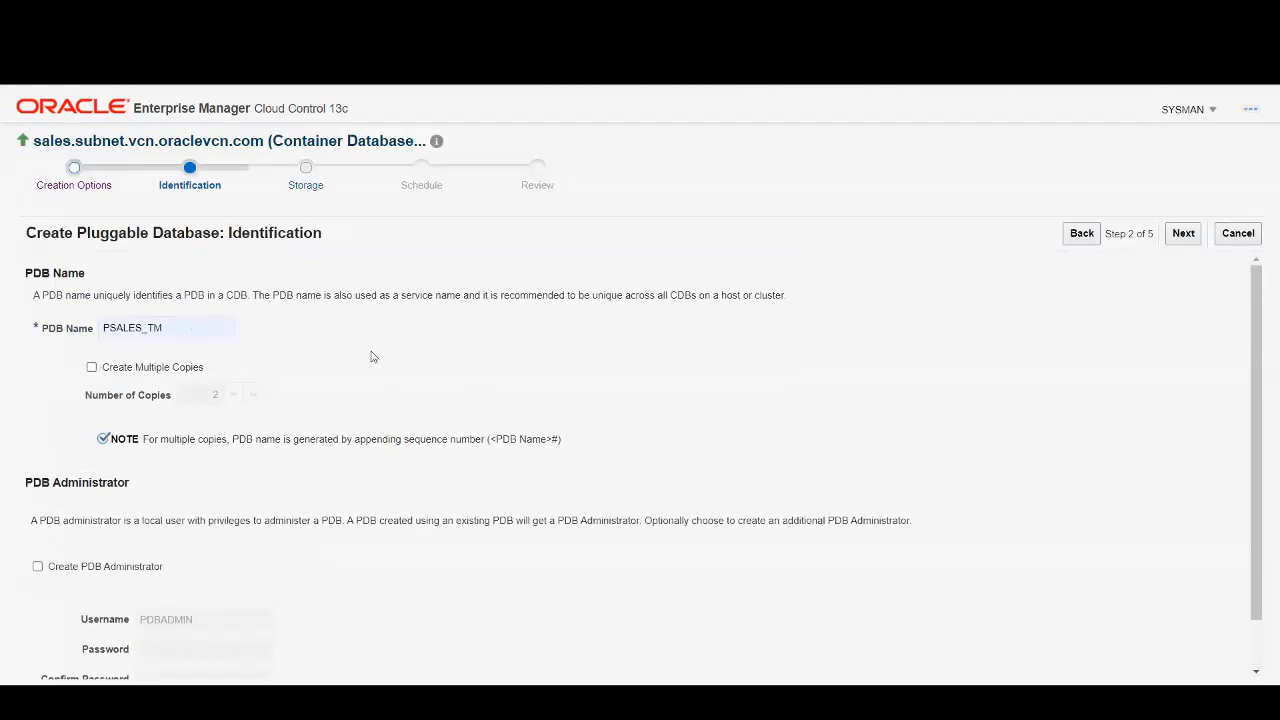
click(1190, 237)
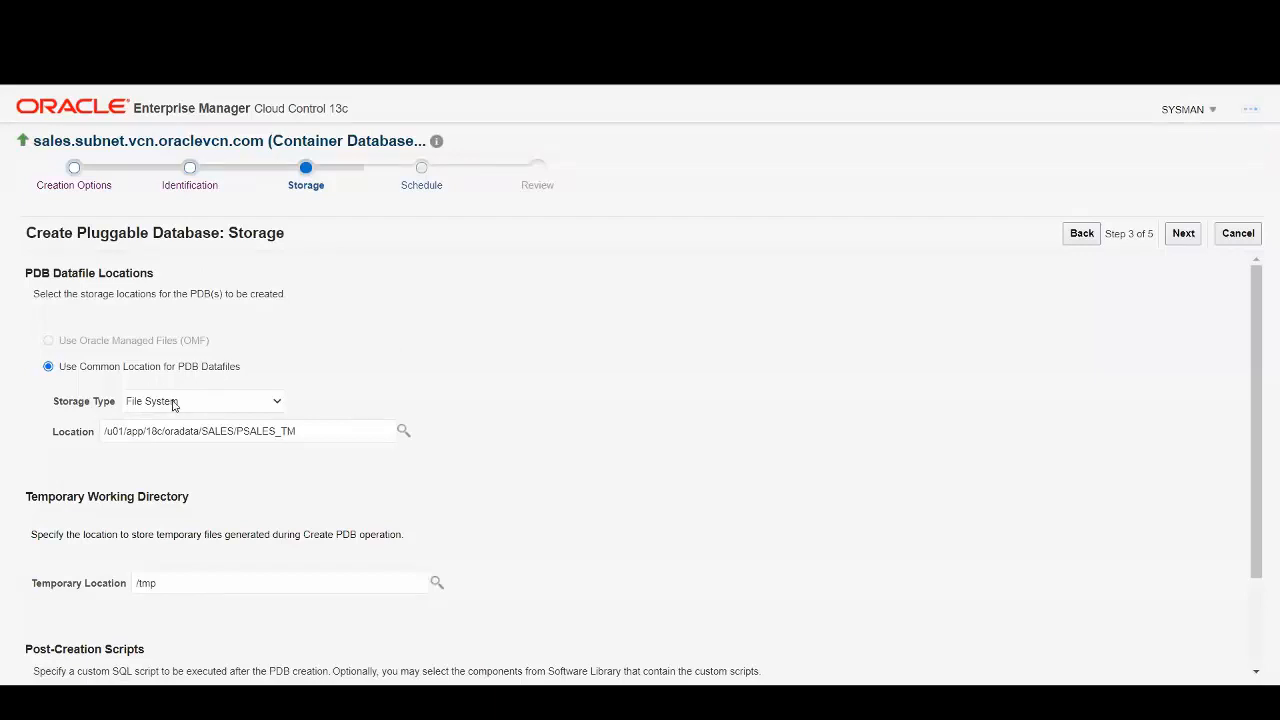
Set the datafile location to /u04/app/oracle/oradata/SALES/PSALES_TM and proceed to Schedule.
scroll(508, 394, down, 2)
scroll(500, 394, up, 2)
drag(314, 432, 72, 437)
text(/u04/)
click(317, 464)
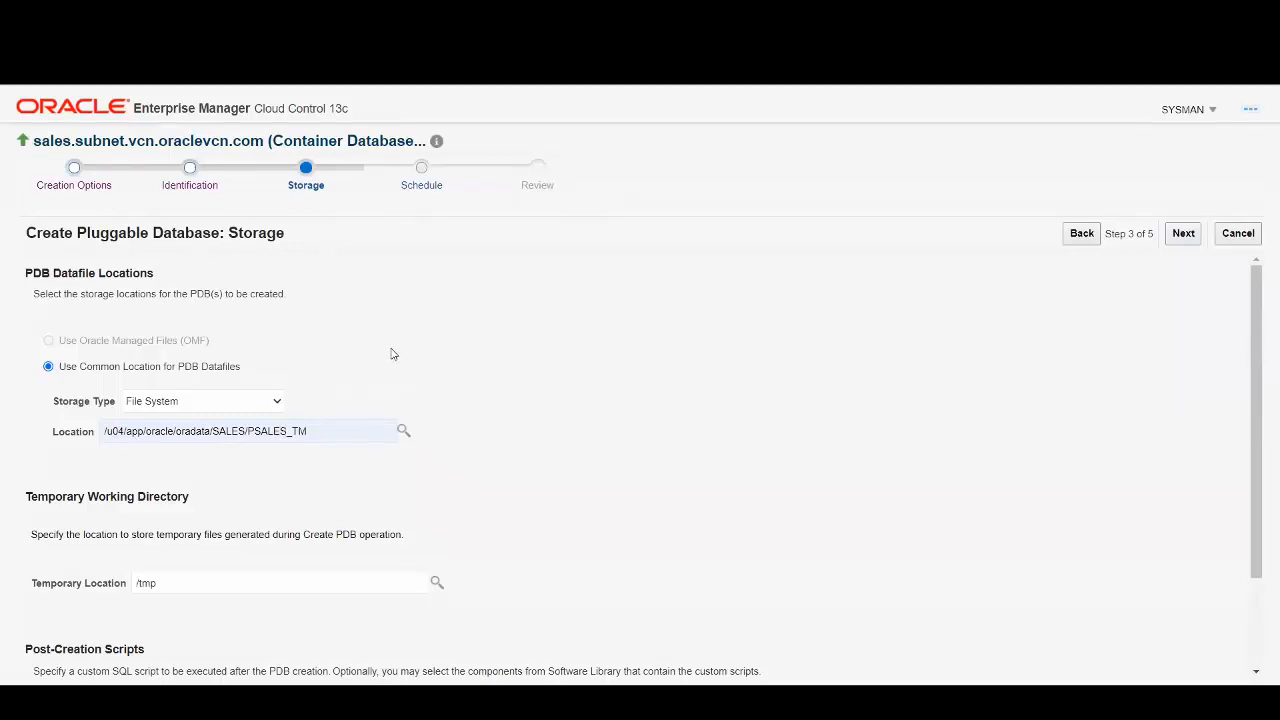
scroll(515, 409, down, 1)
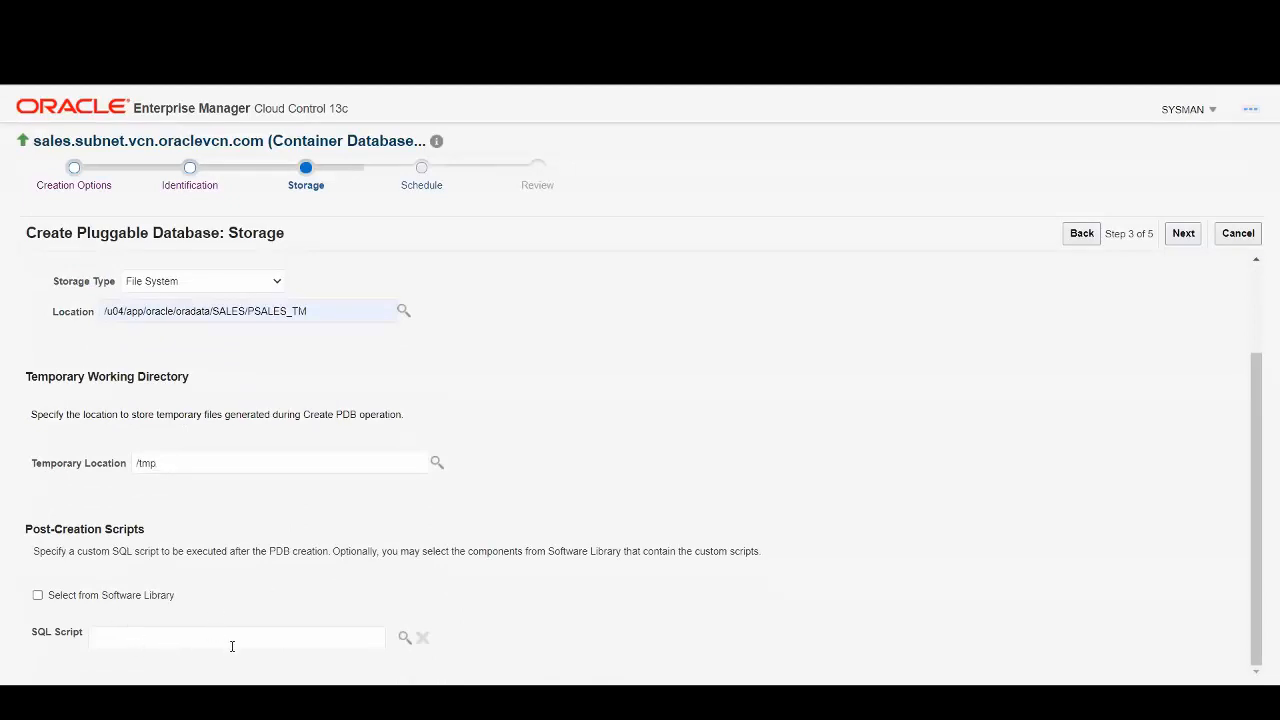
scroll(825, 407, up, 2)
click(1183, 233)
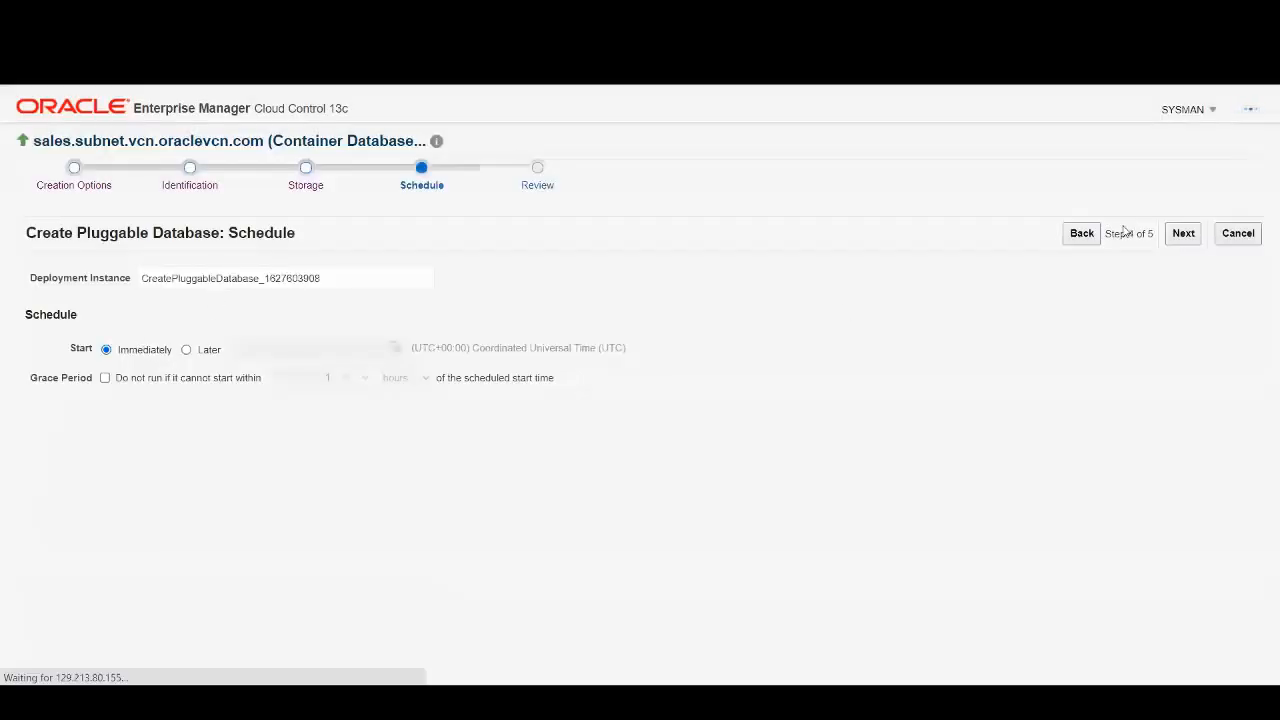
Keep the Immediately start, check the review summary, and submit the PSALES_TM clone job.
click(1183, 233)
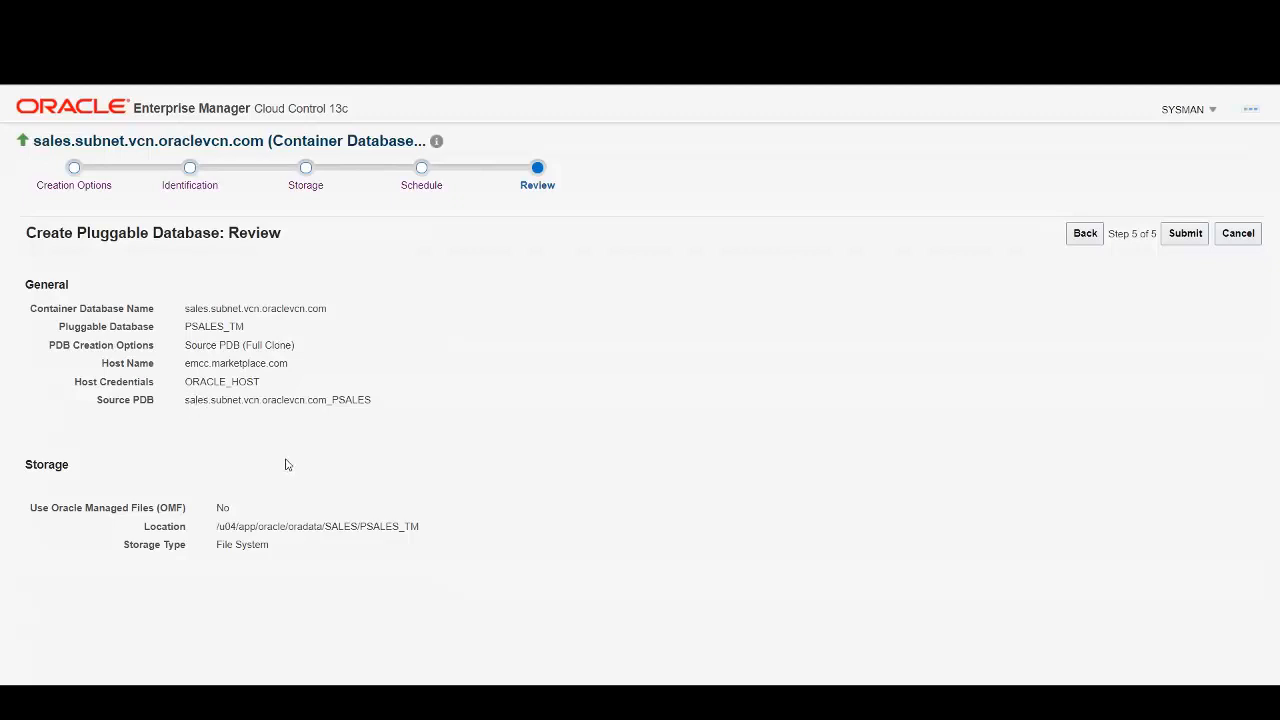
drag(217, 526, 321, 527)
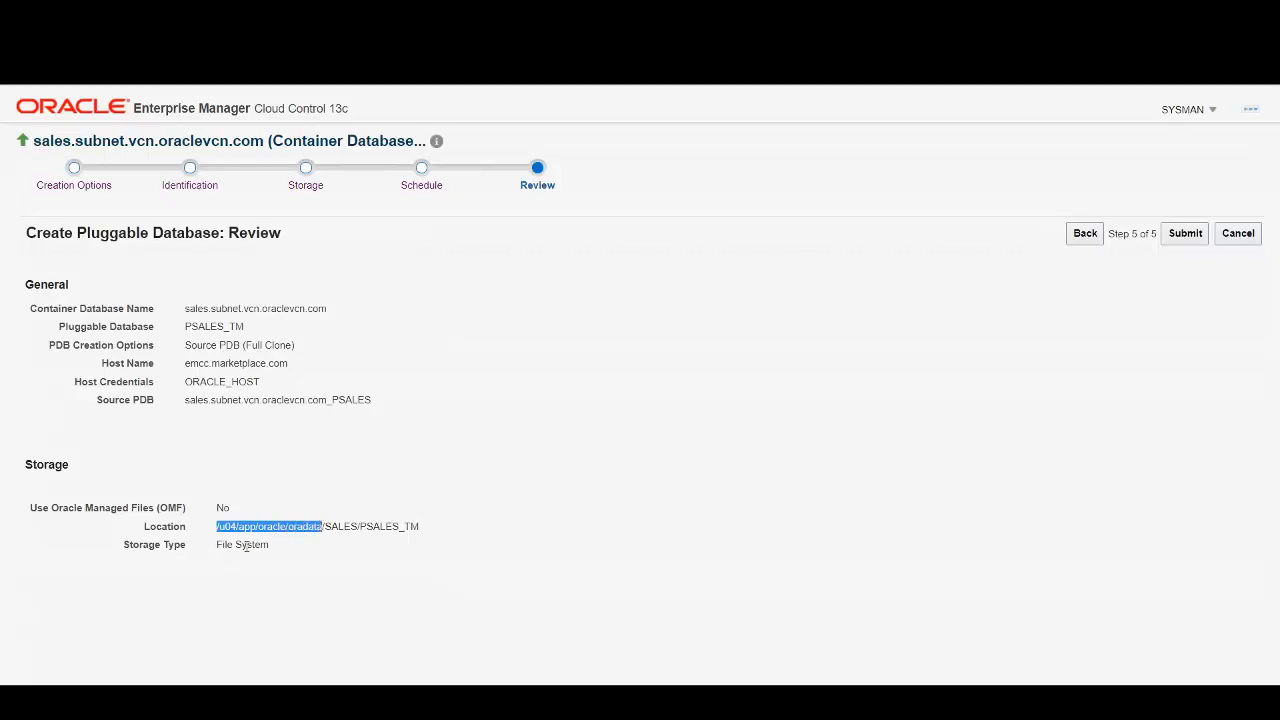
click(1185, 233)
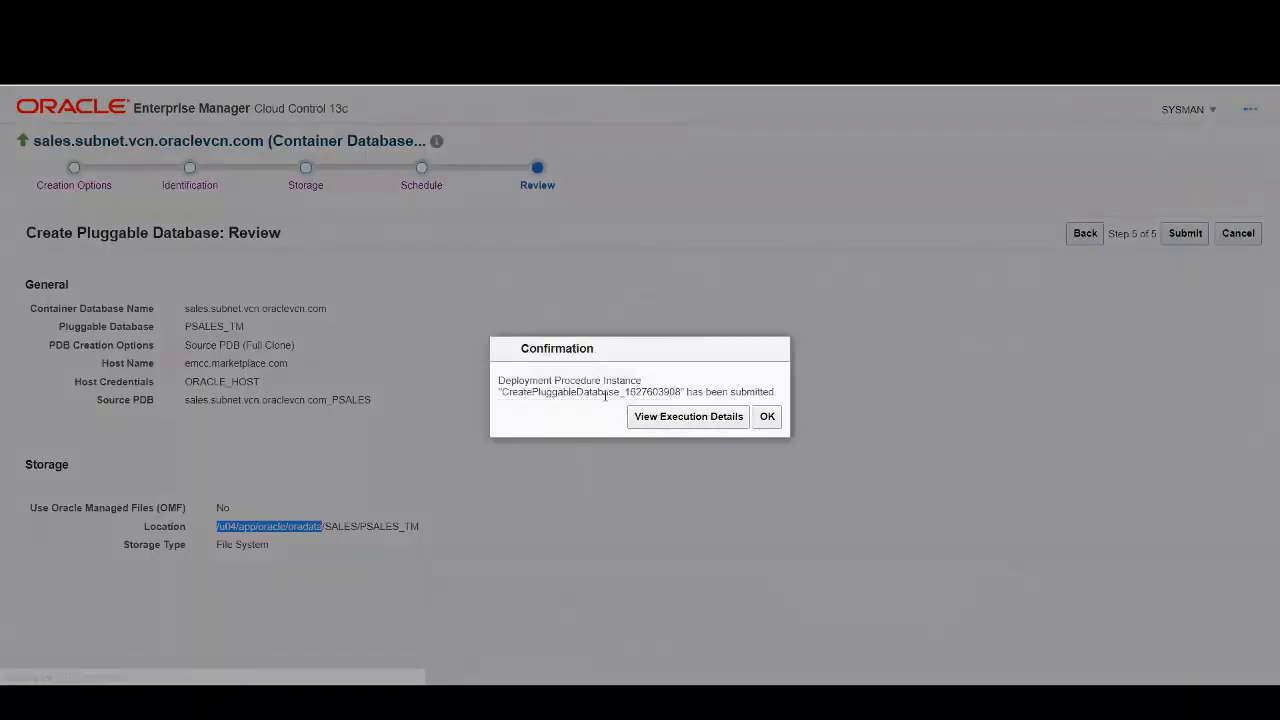
View the execution details of the CreatePluggableDatabase procedure until it completes.
click(710, 418)
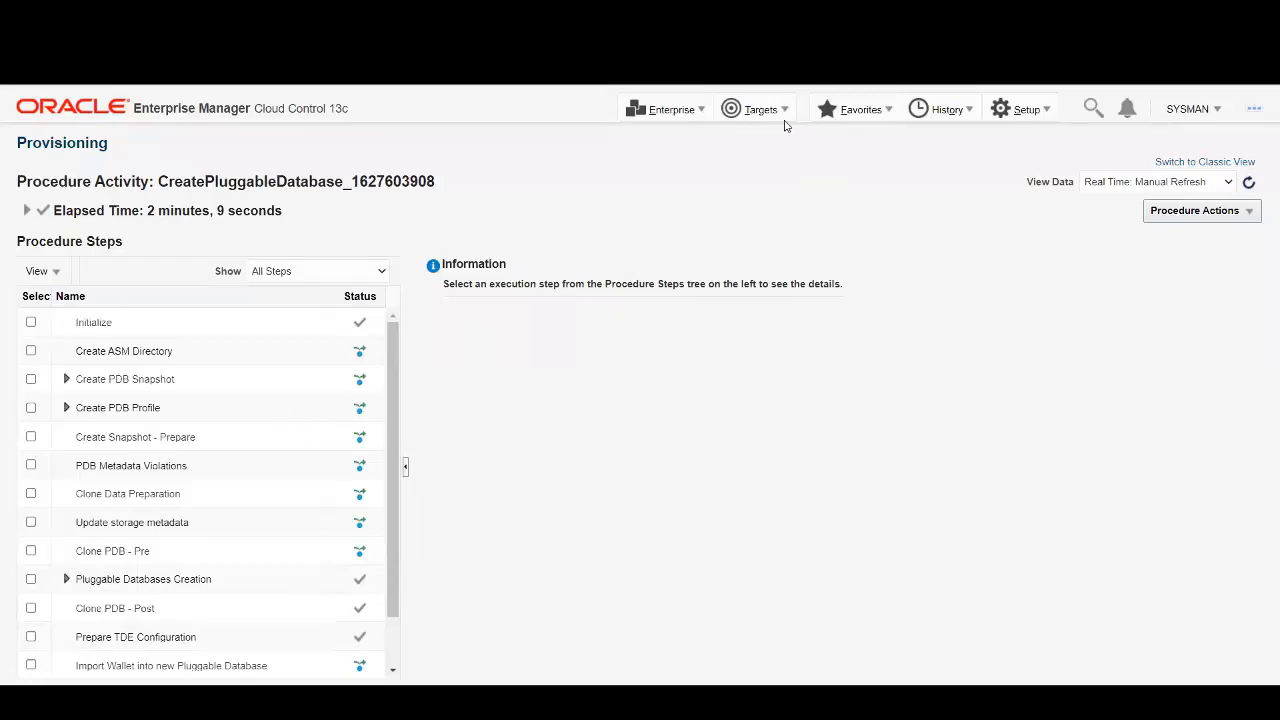
click(783, 109)
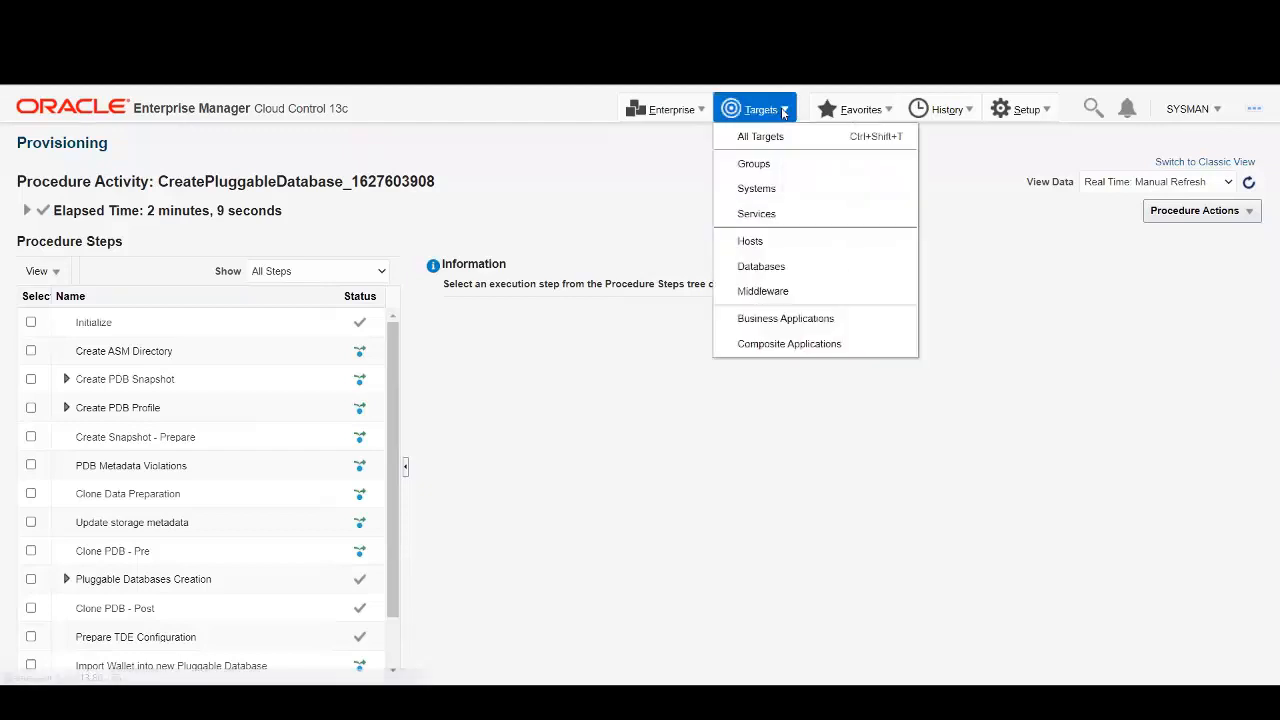
Open the PSALES_TM home page from the sales container's Pluggable Databases list in Databases targets.
click(762, 266)
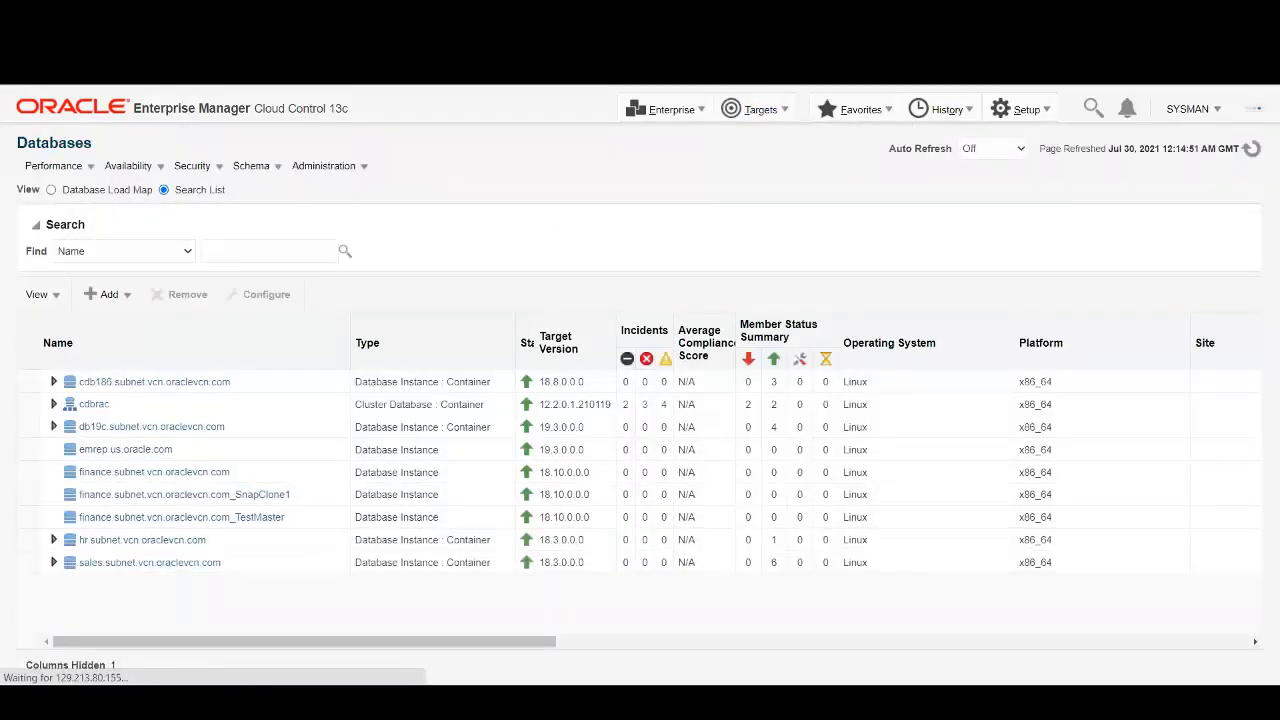
click(55, 562)
click(74, 585)
scroll(257, 590, down, 2)
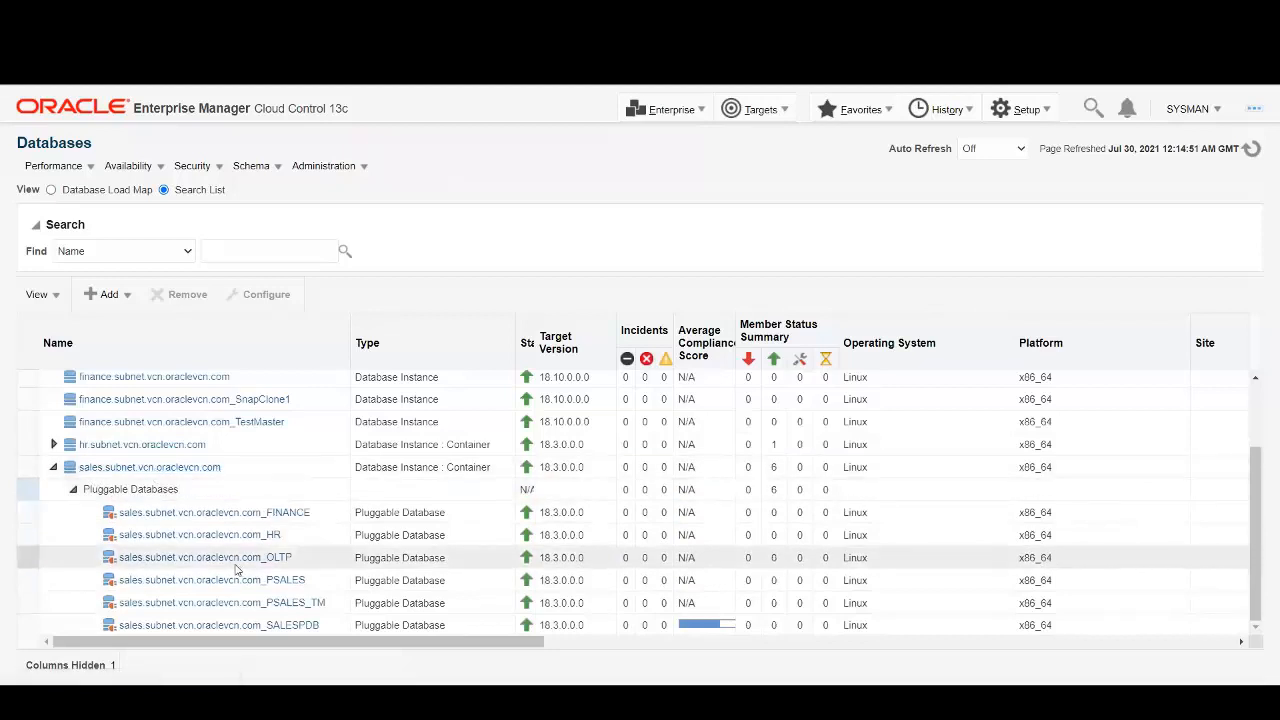
click(297, 607)
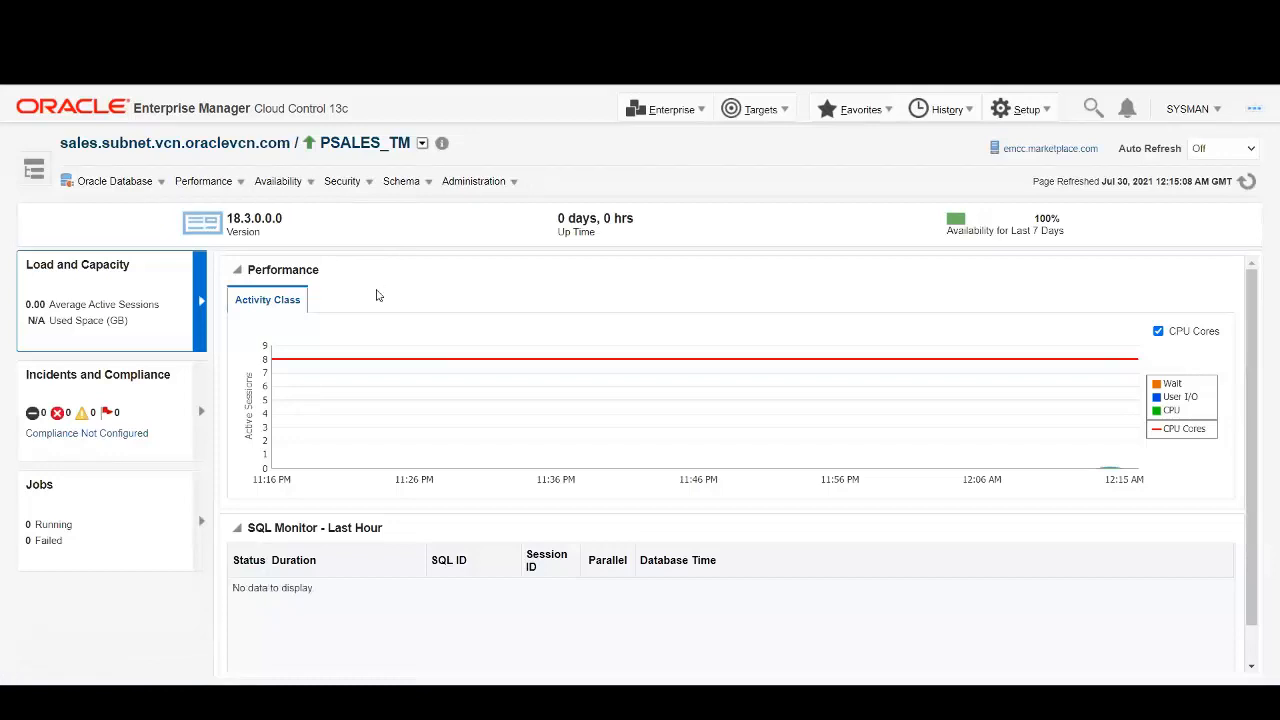
Show PSALES_TM's Latest Configuration and refresh the collected configuration data.
click(164, 186)
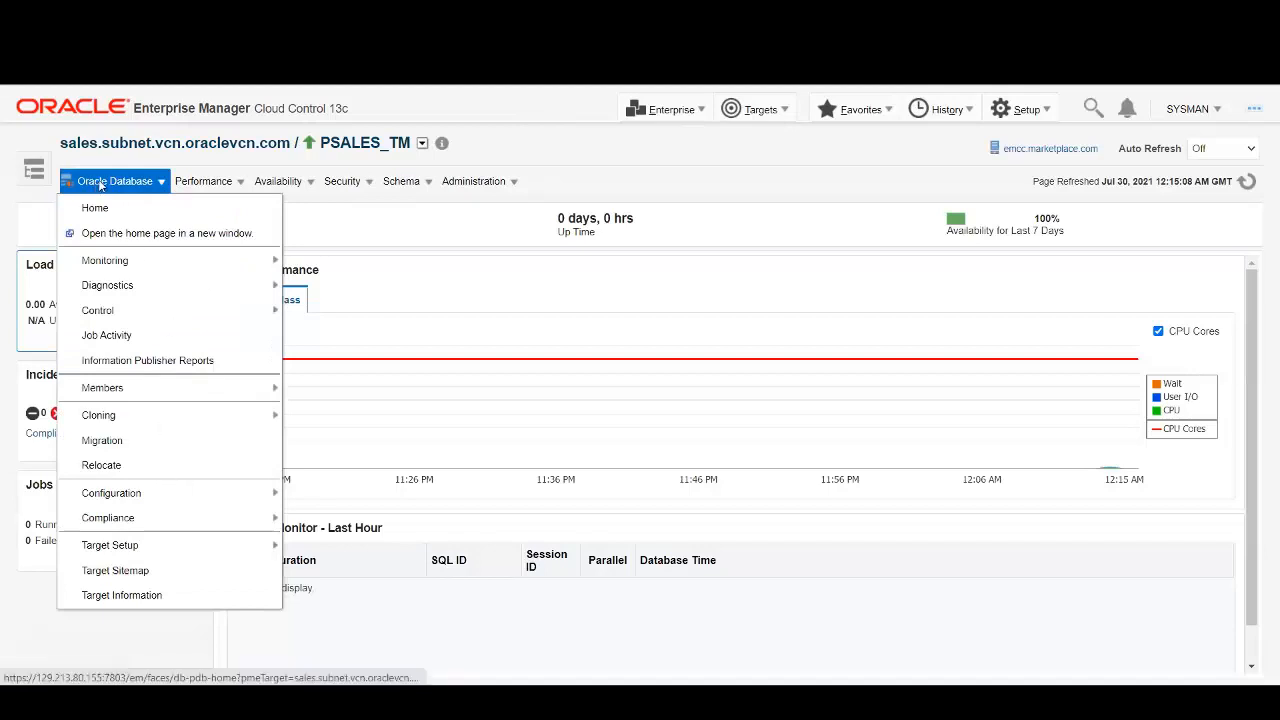
mouse_move(126, 491)
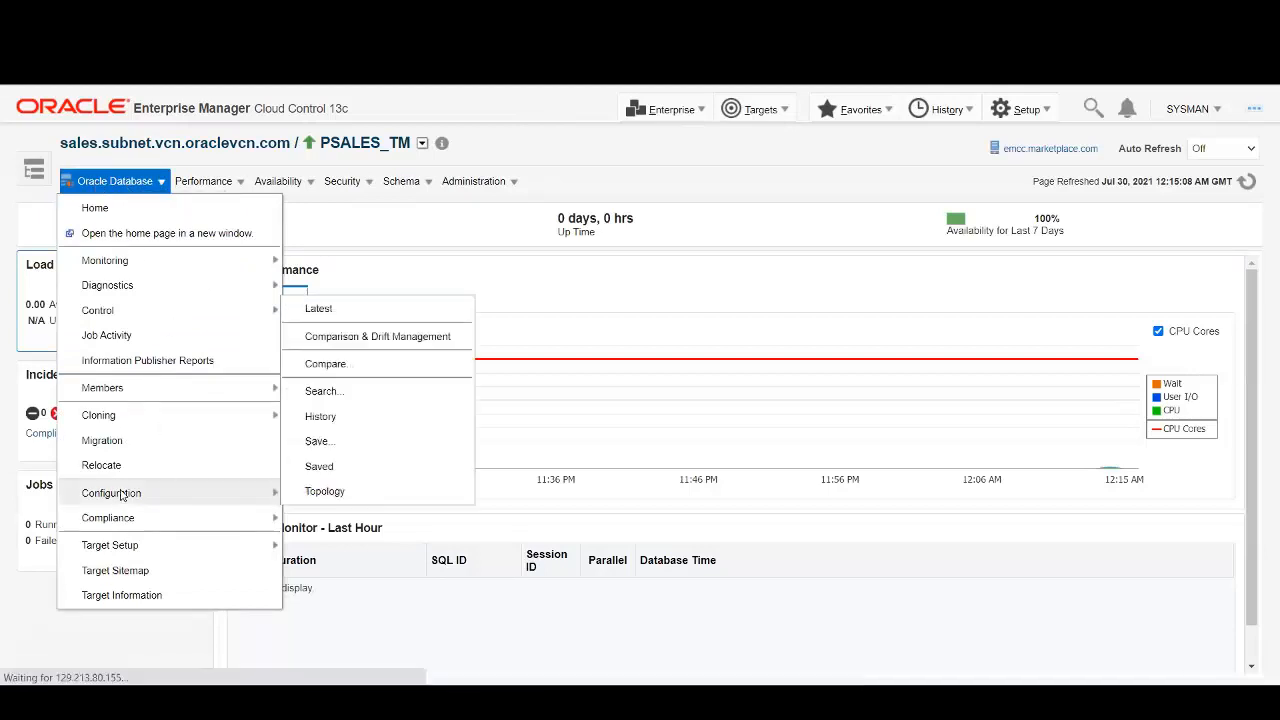
click(330, 310)
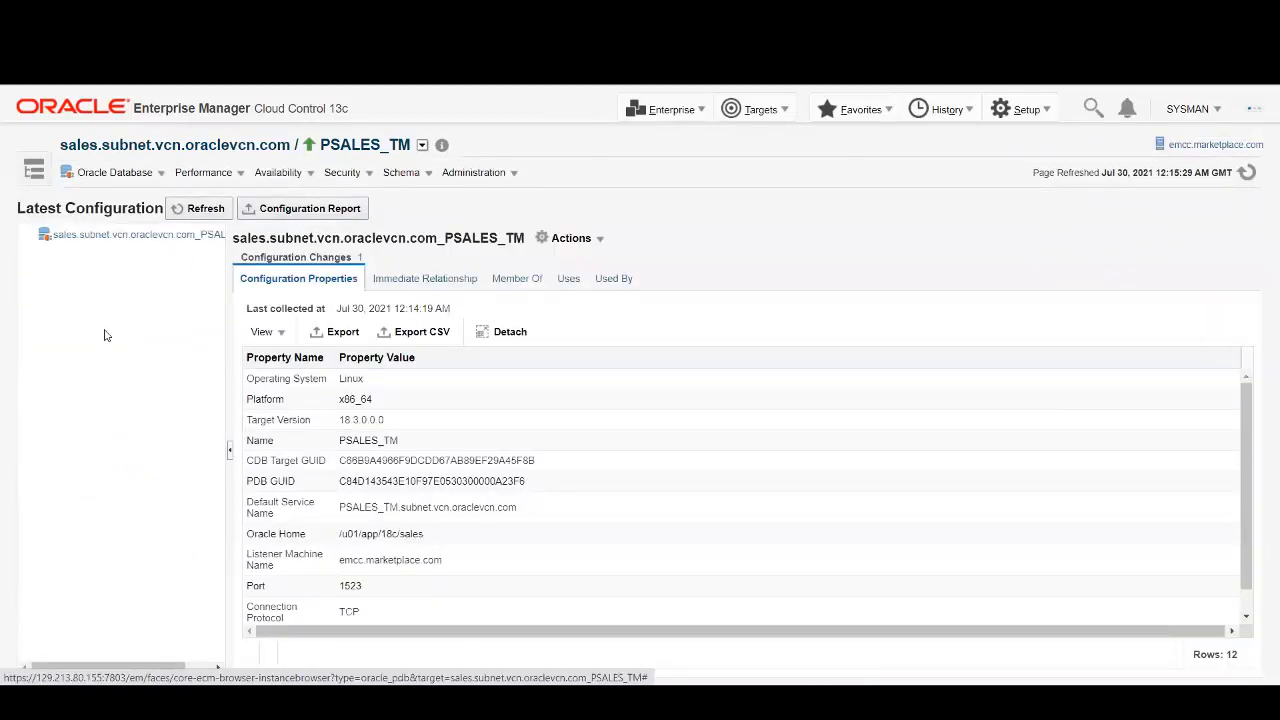
click(208, 214)
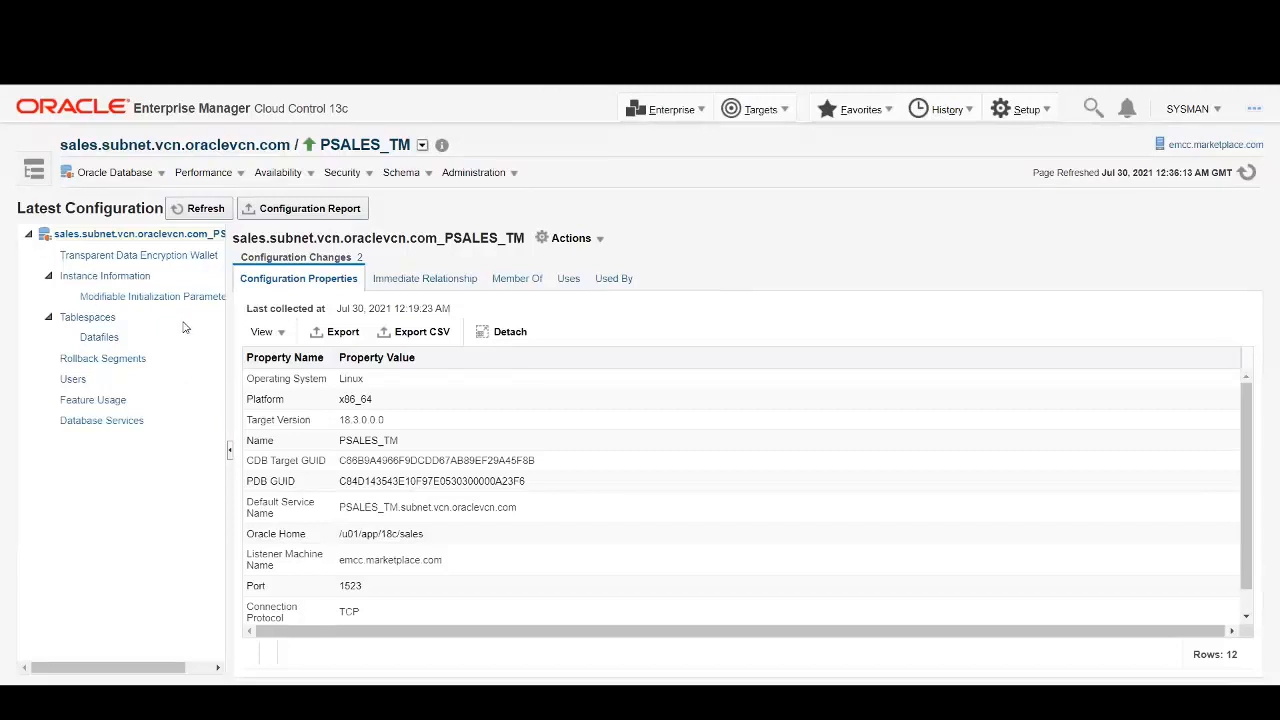
List PSALES_TM's seven datafiles under Tablespaces > Datafiles, all in /u04/app/oracle/oradata.
click(103, 339)
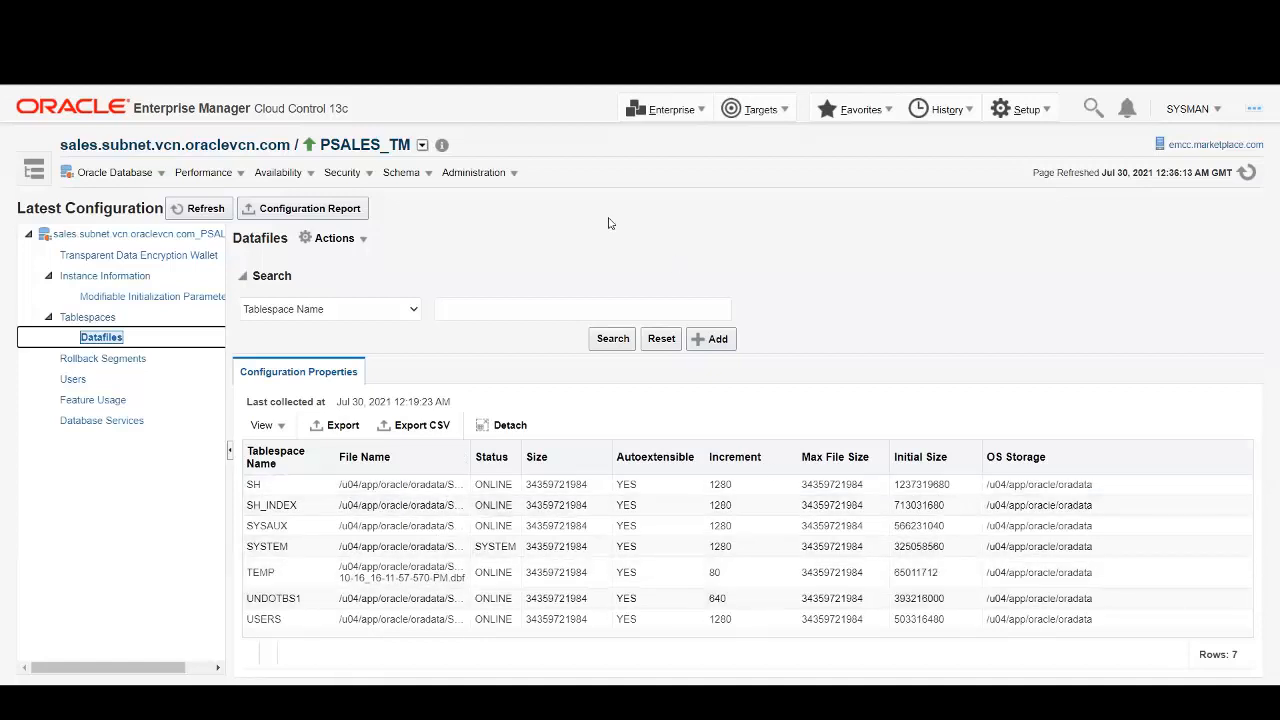
click(1042, 109)
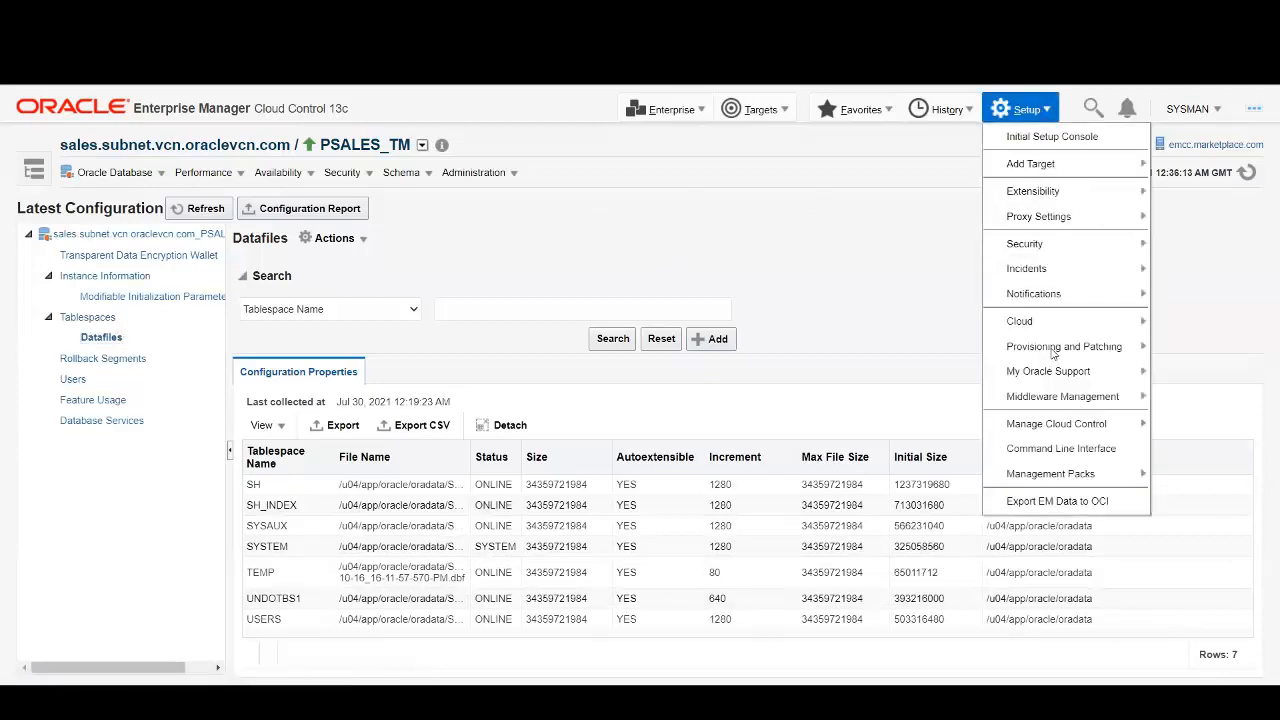
In Storage Registration, synchronize zfs-ssa-s04 and list its databases, including PSALES_TM.
mouse_move(1048, 350)
click(918, 450)
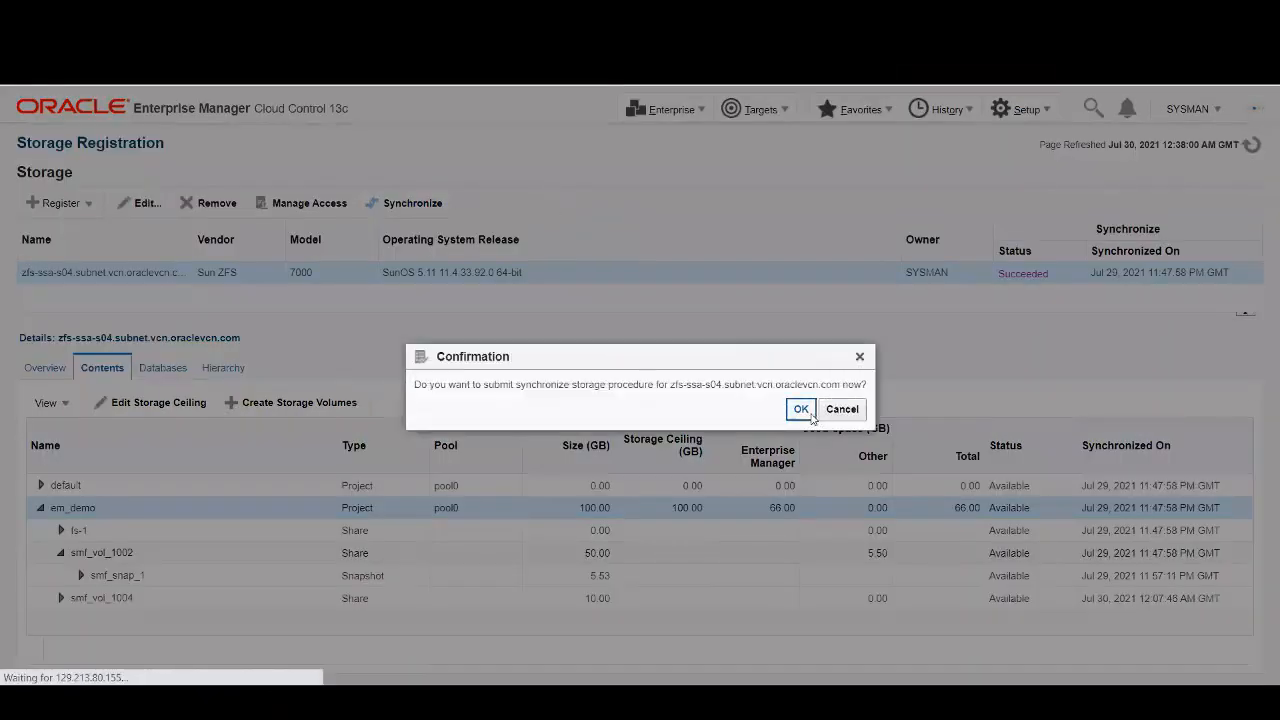
click(811, 415)
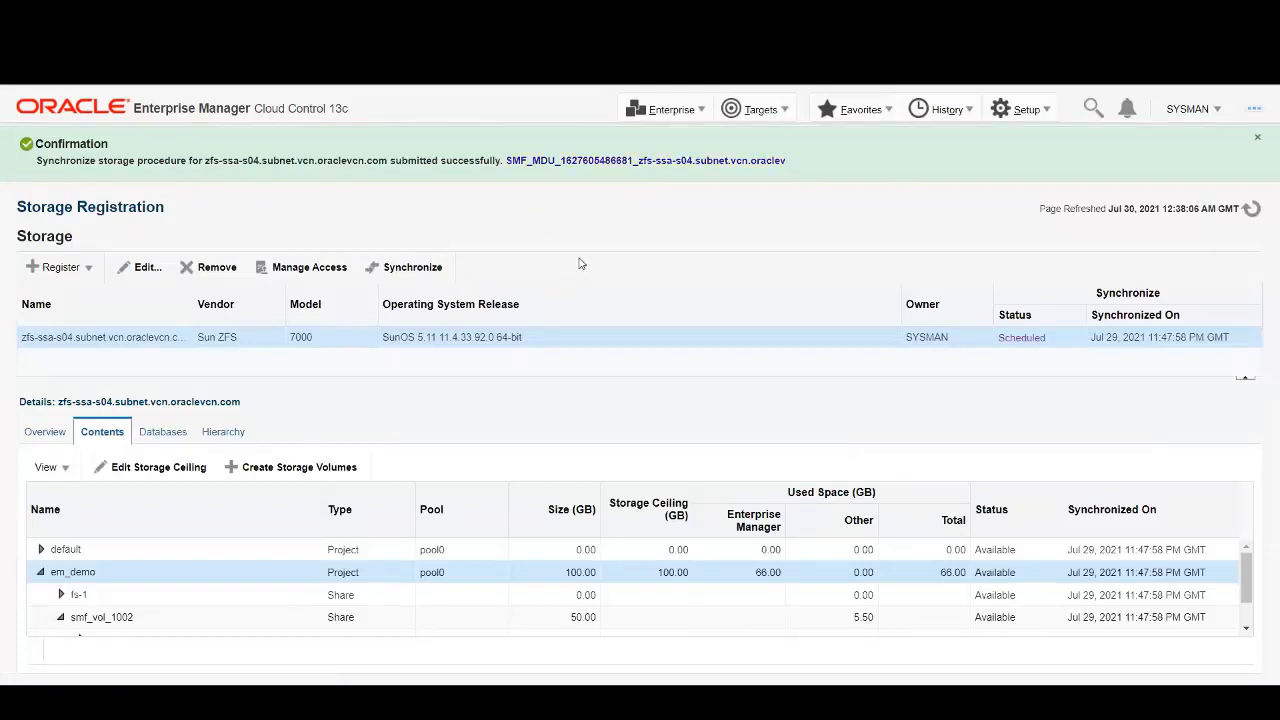
click(170, 438)
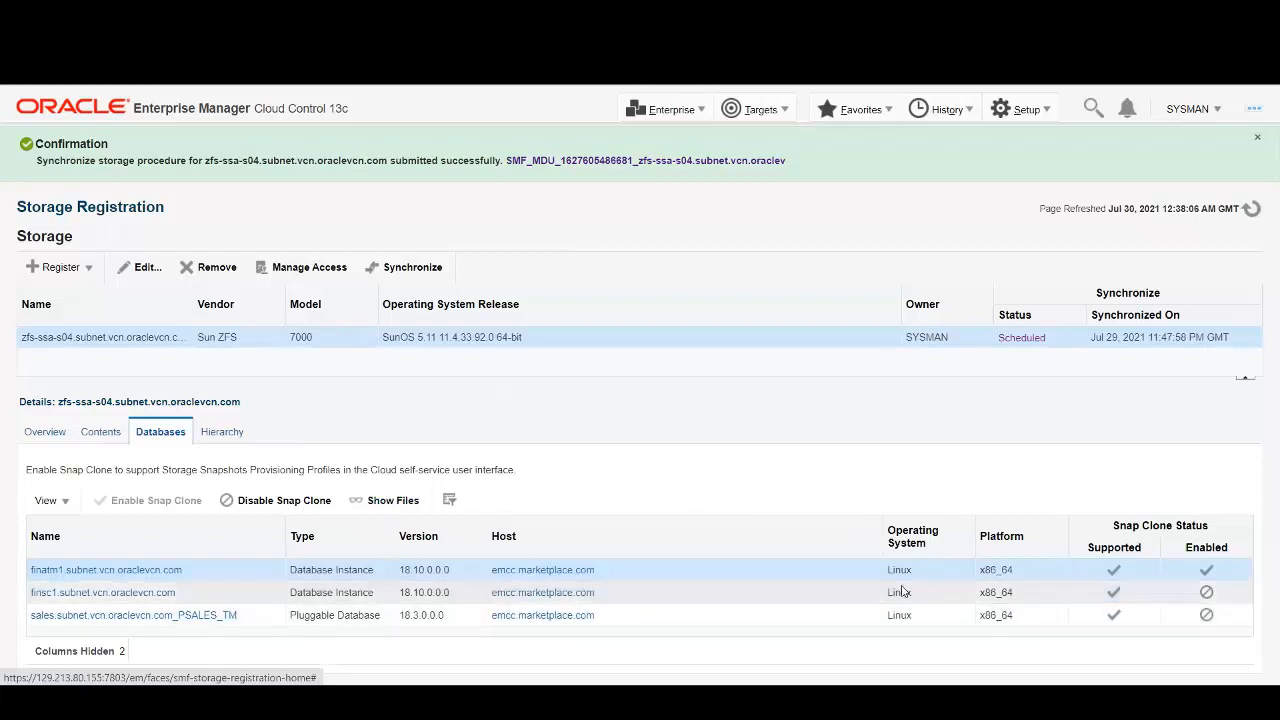
Enable Snap Clone for the sales PSALES_TM pluggable database on zfs-ssa-s04.
click(281, 616)
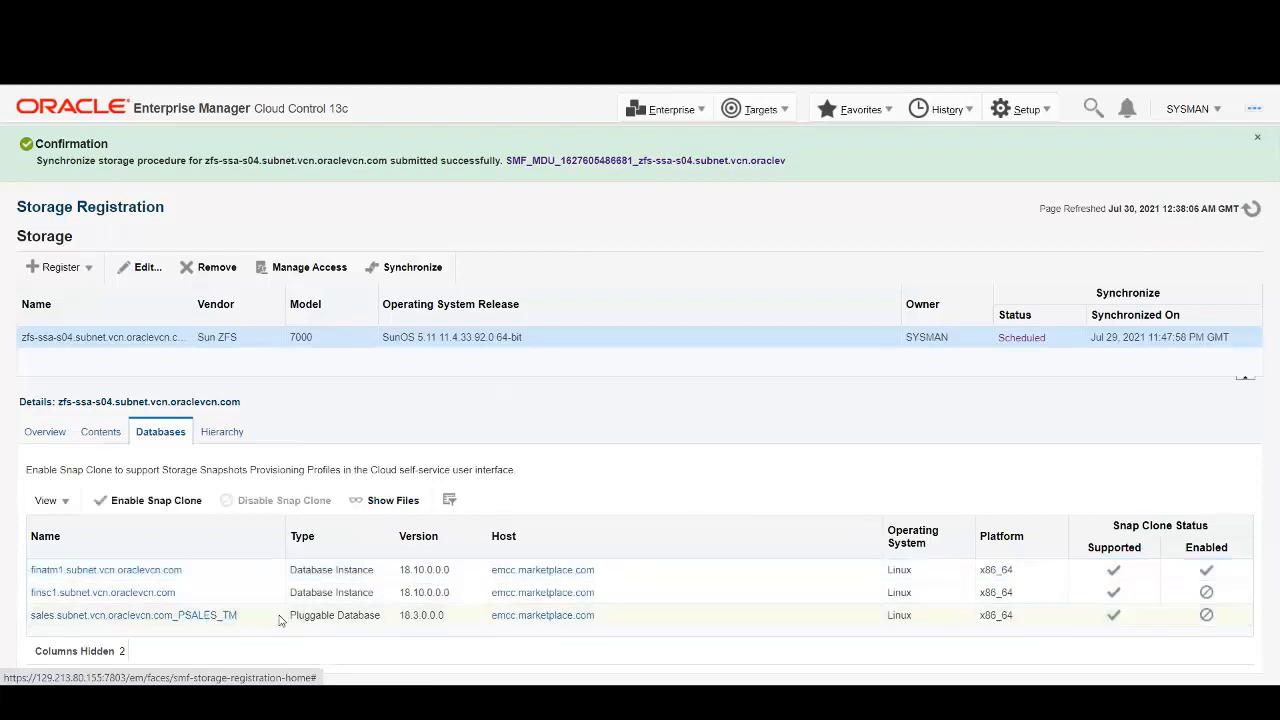
click(152, 500)
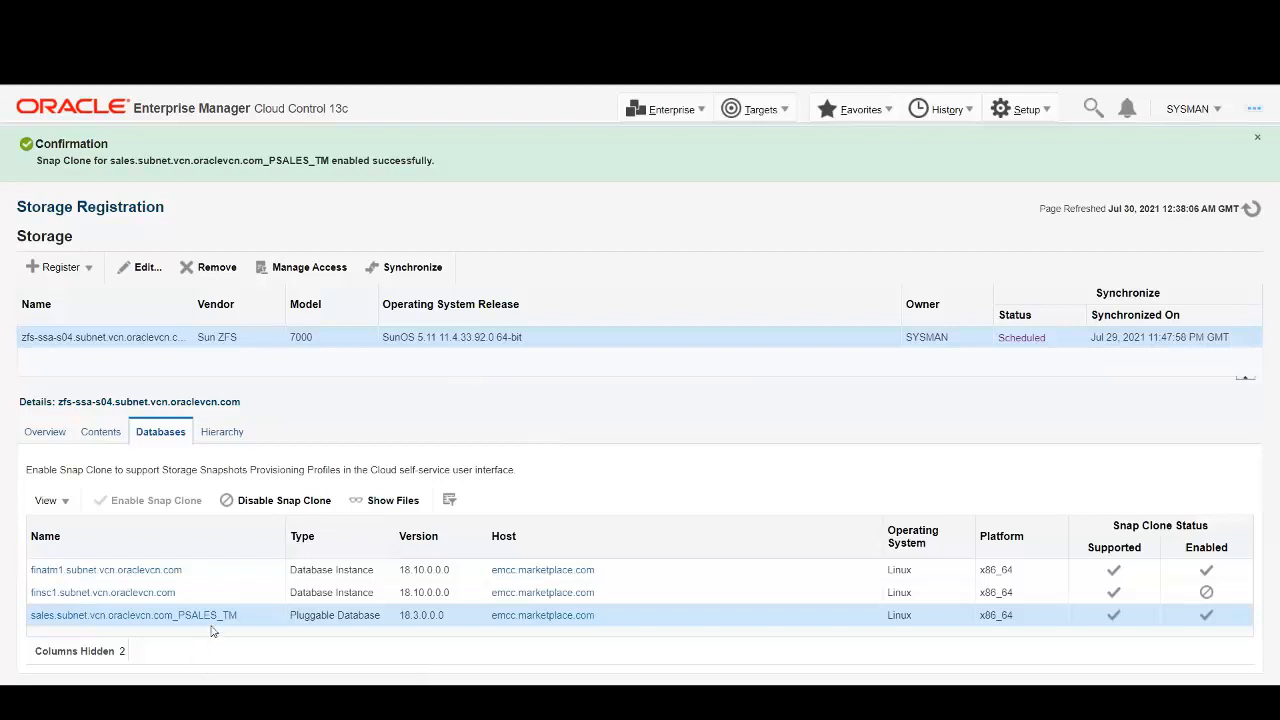
click(697, 113)
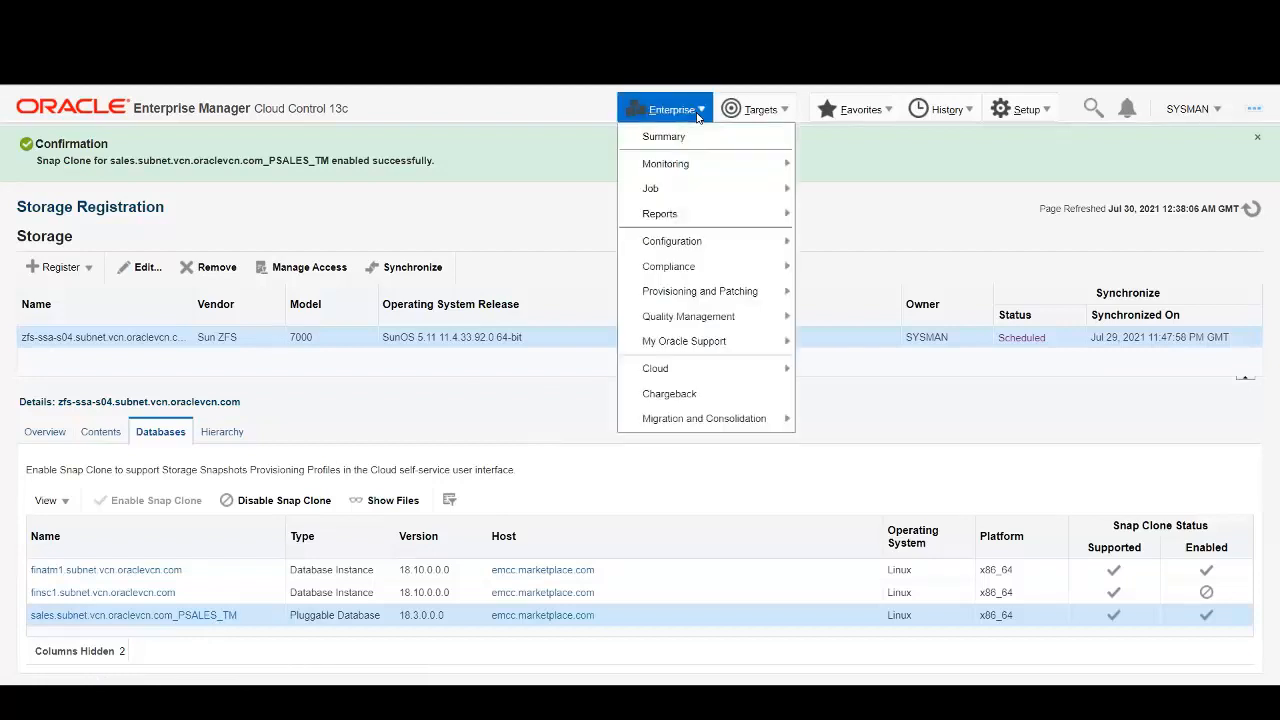
Select the sales container database in the Provision Pluggable Databases console.
mouse_move(734, 292)
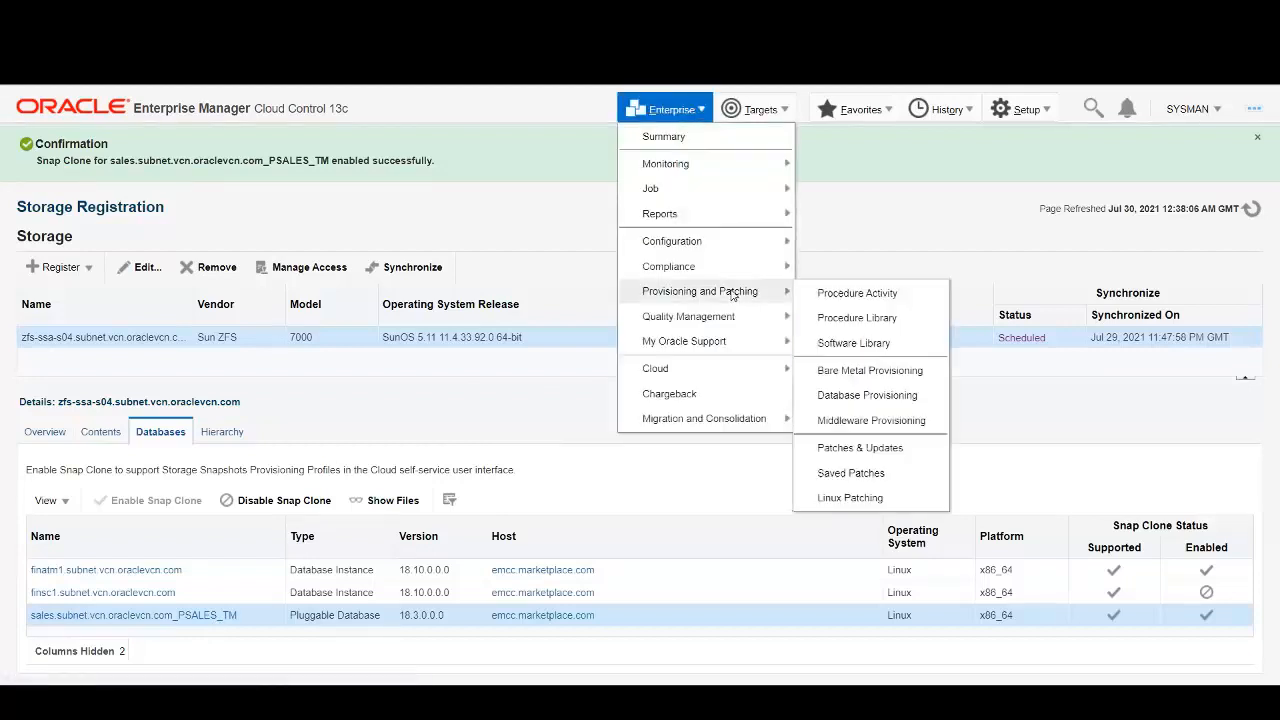
click(866, 396)
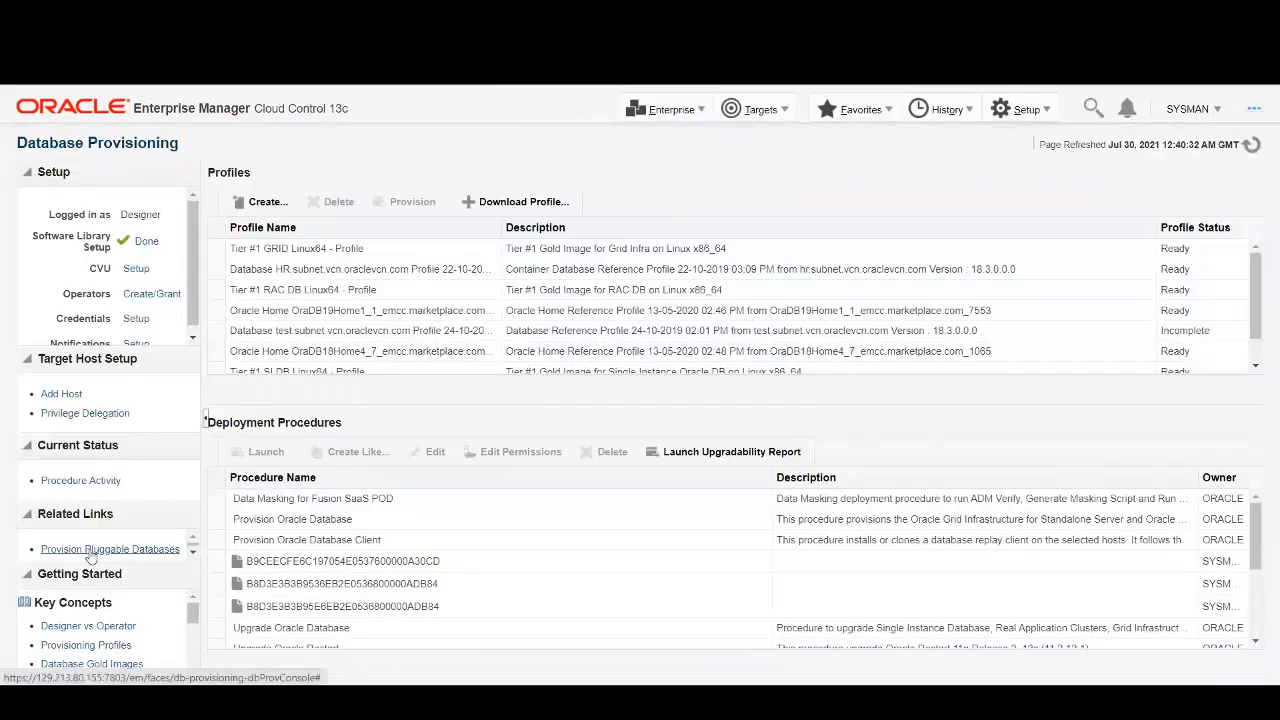
click(136, 550)
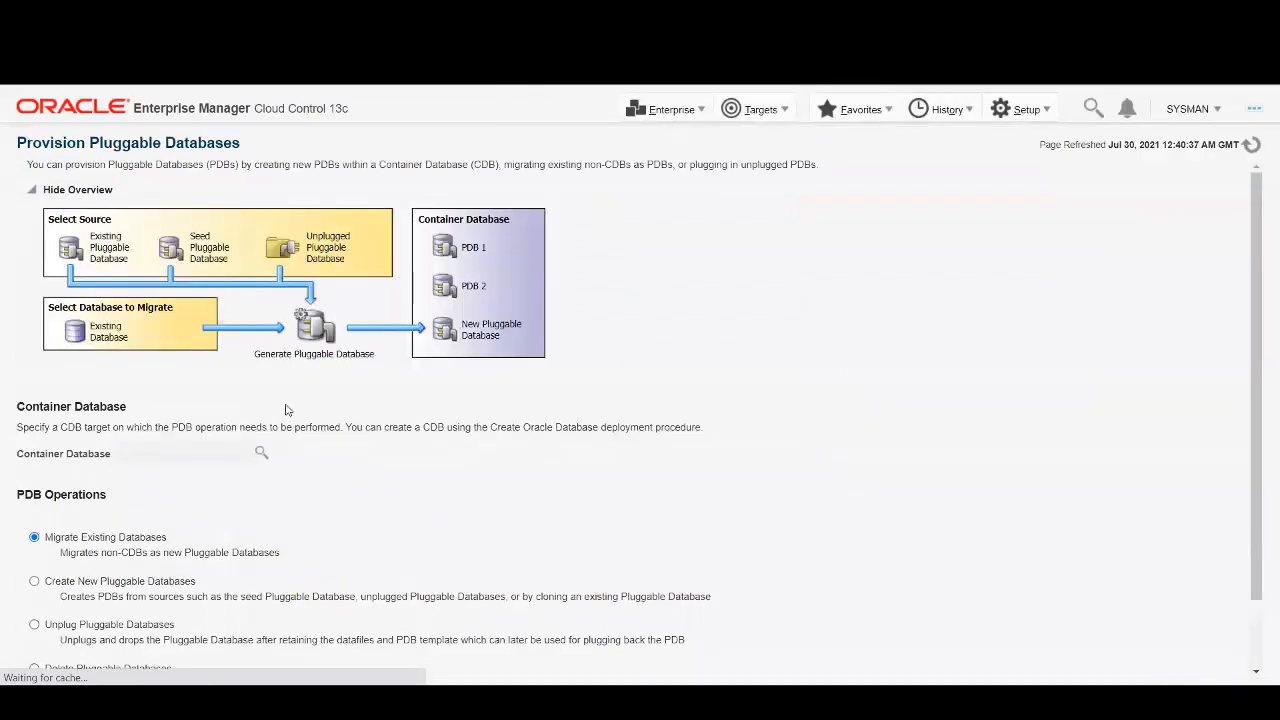
click(262, 456)
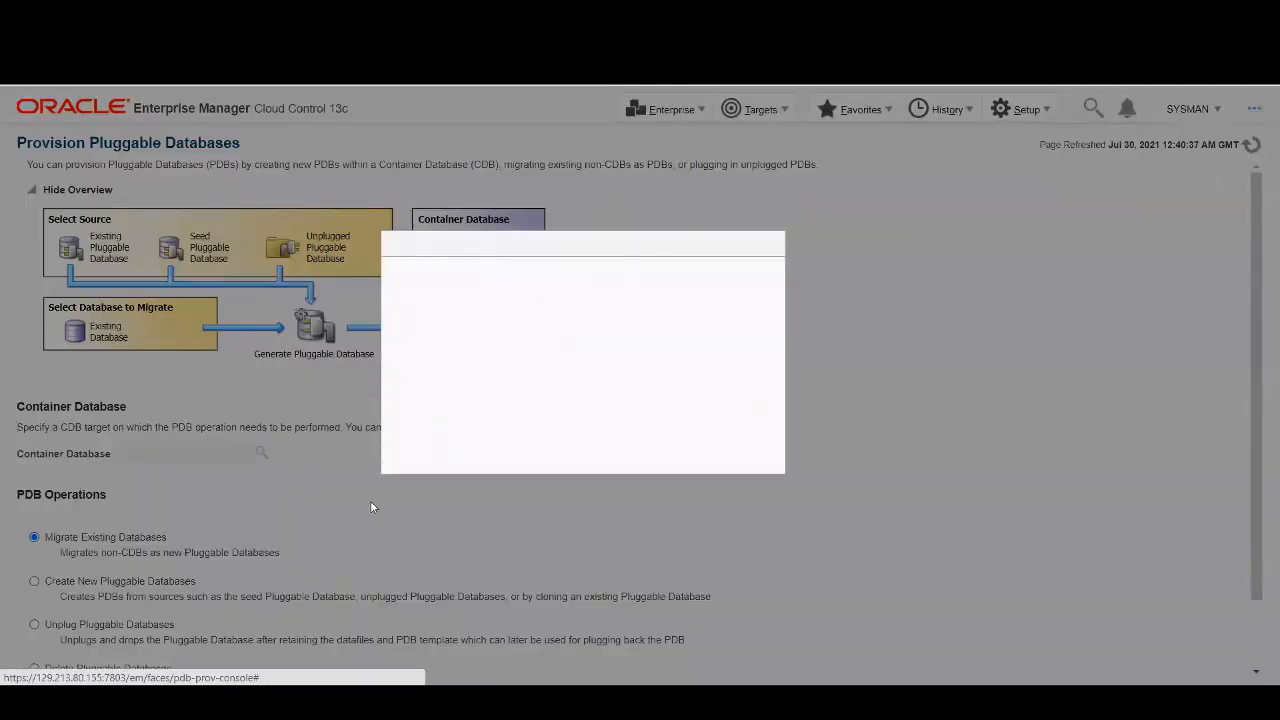
scroll(505, 427, down, 3)
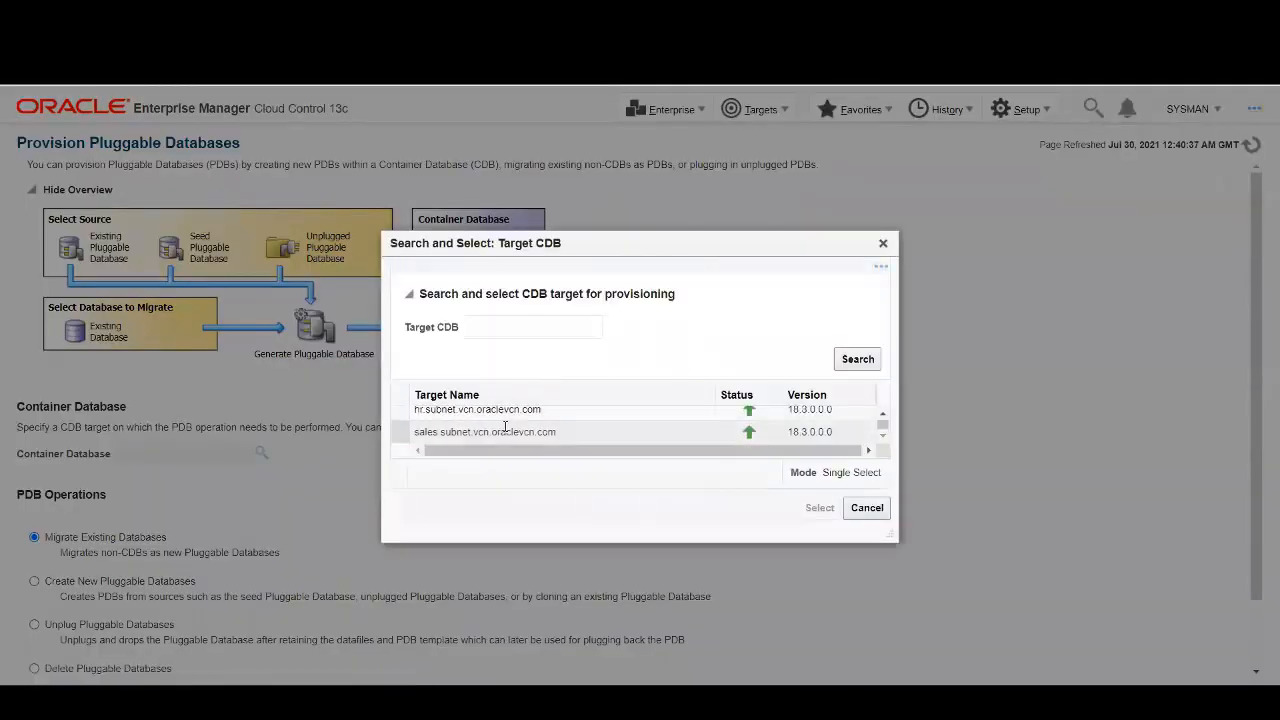
click(484, 431)
click(820, 507)
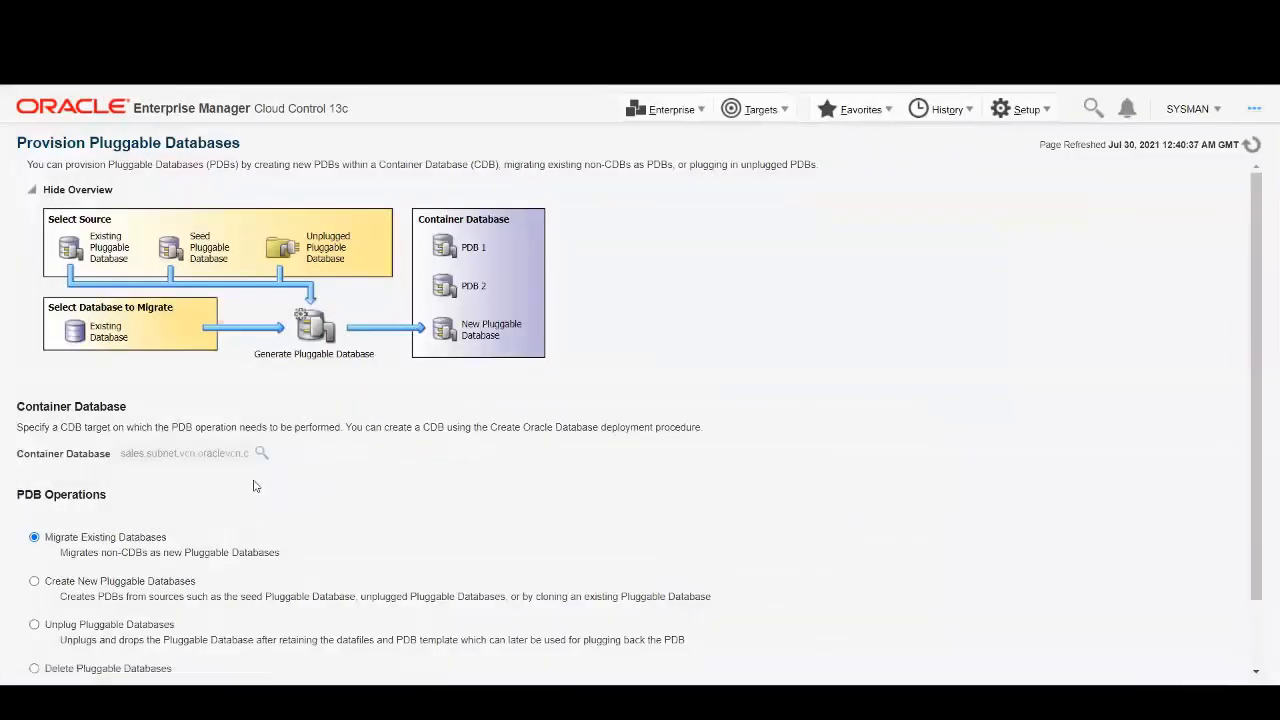
Launch Create New Pluggable Databases and choose to clone an existing PDB.
click(106, 585)
scroll(498, 479, down, 1)
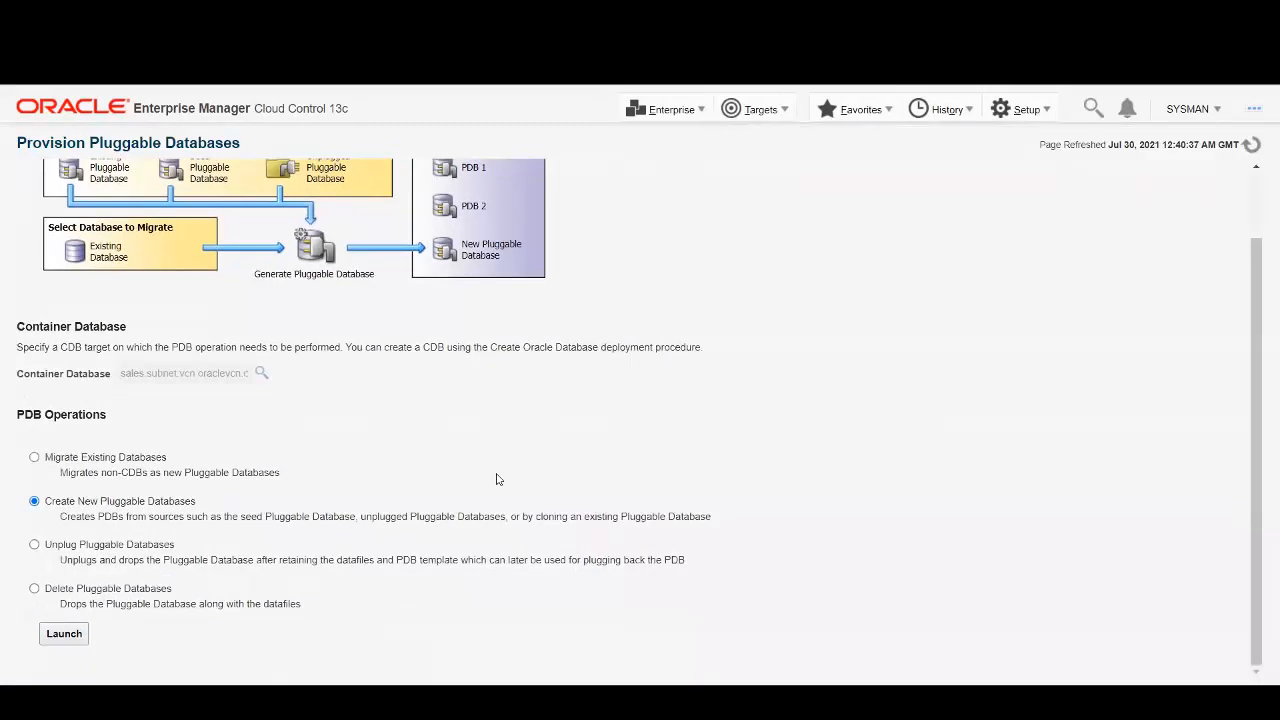
click(64, 634)
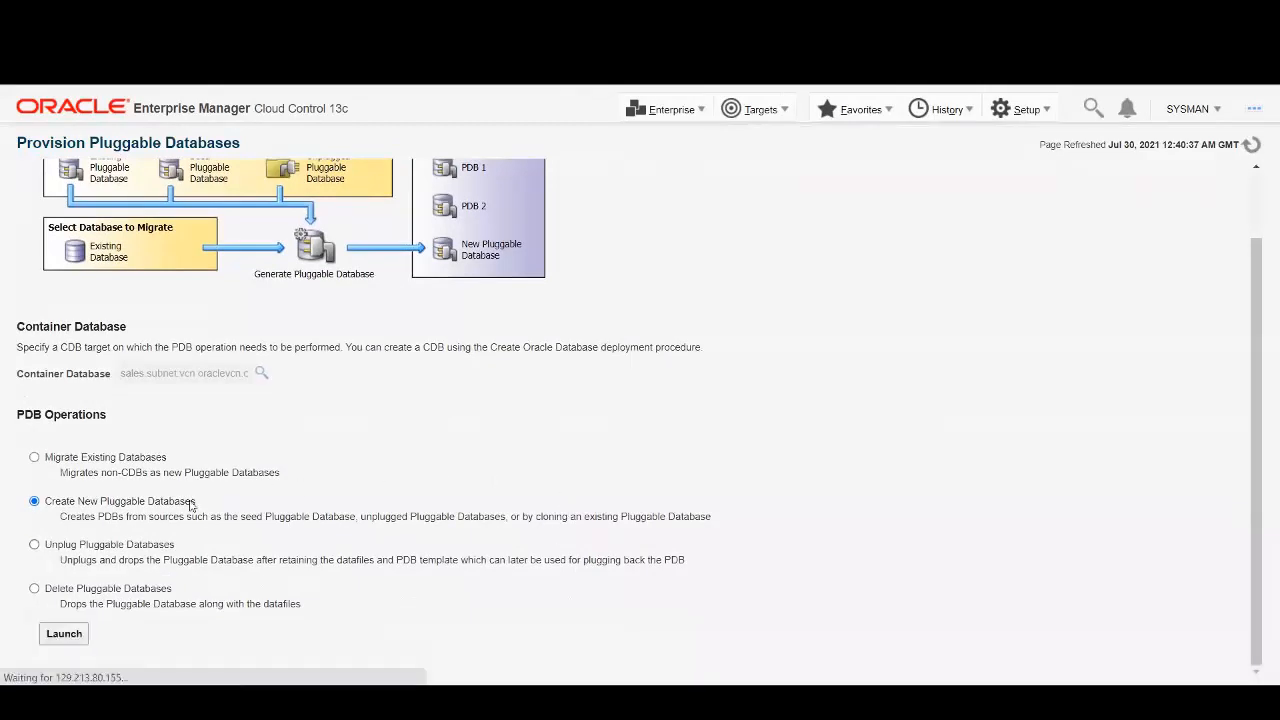
click(39, 382)
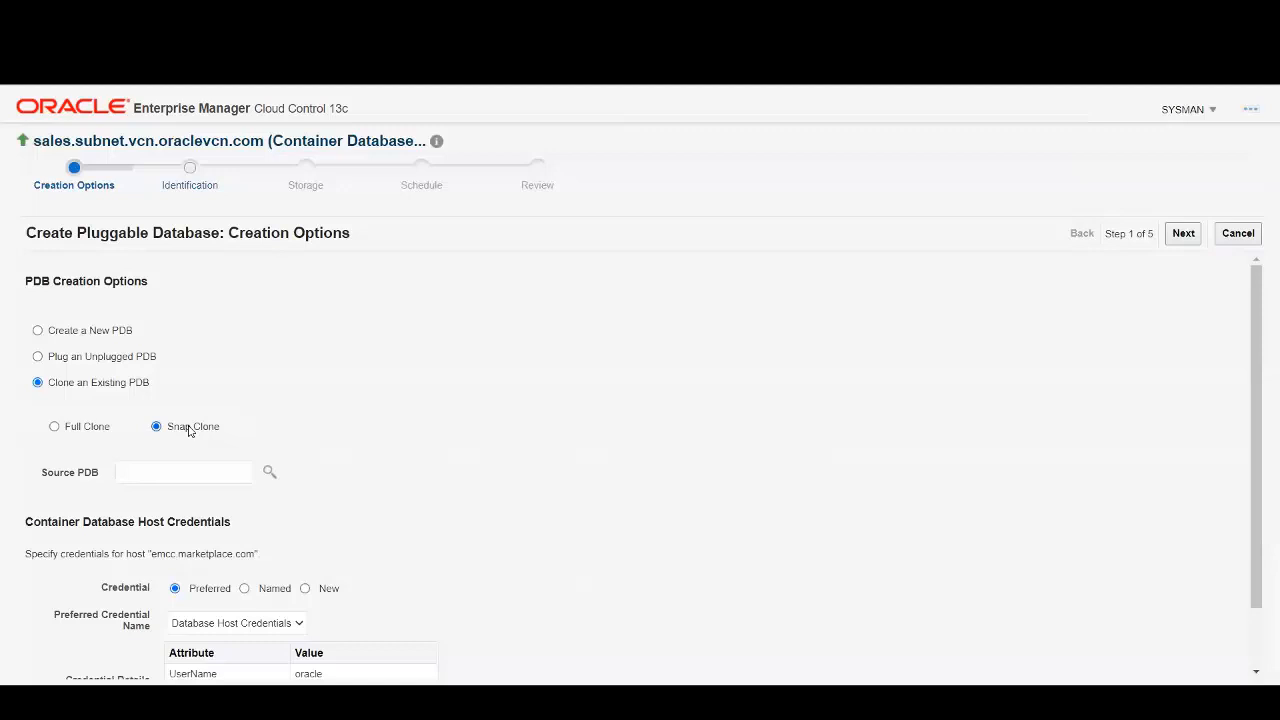
Choose PSALES_TM as the source PDB for the snap clone.
click(269, 471)
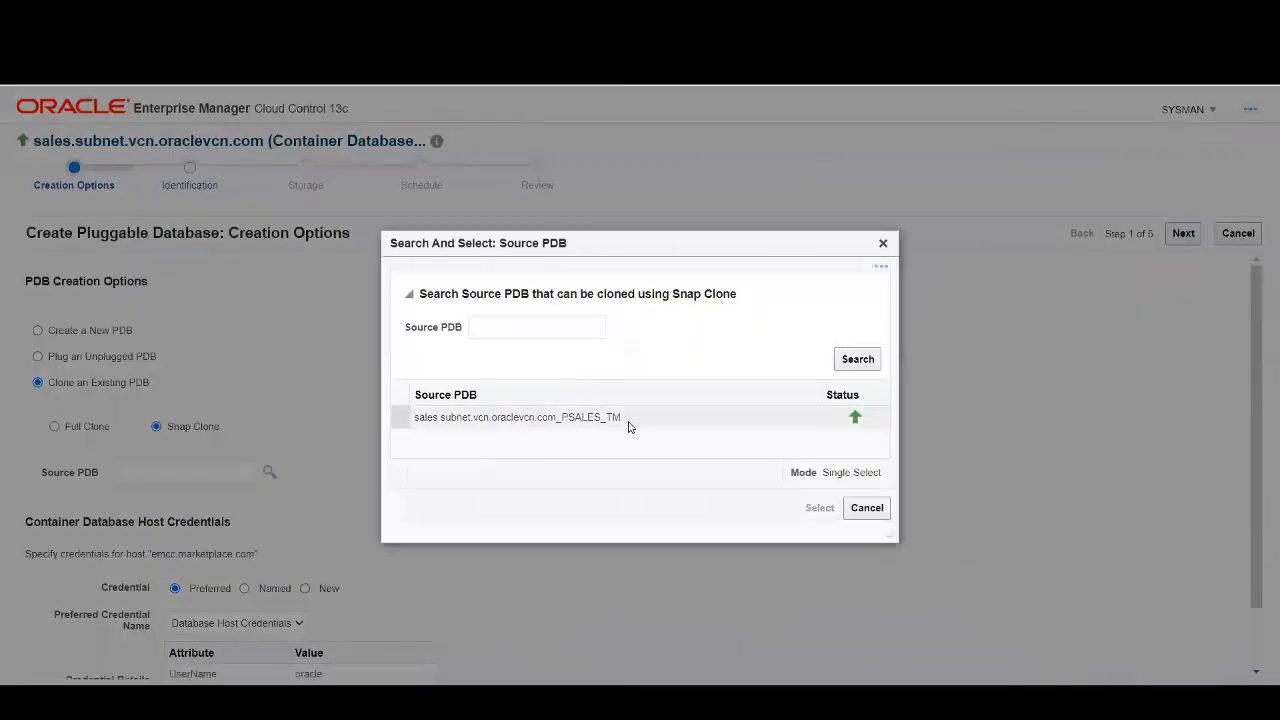
click(600, 417)
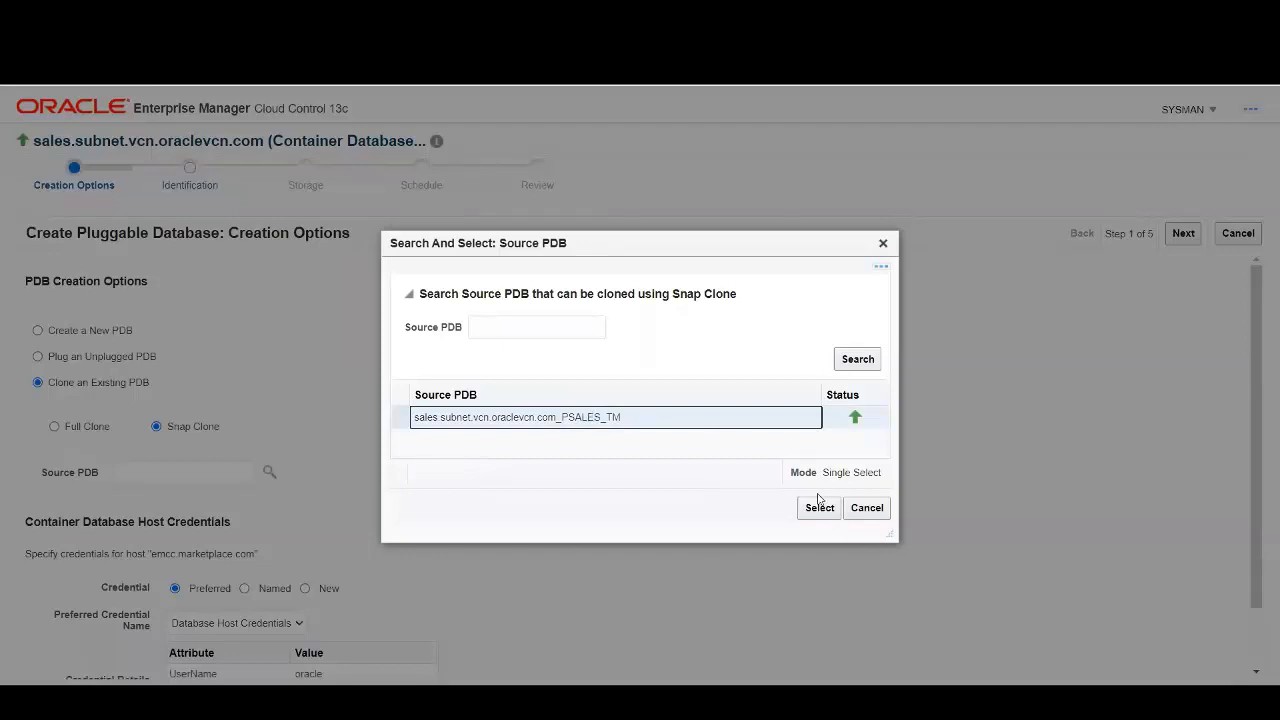
click(821, 508)
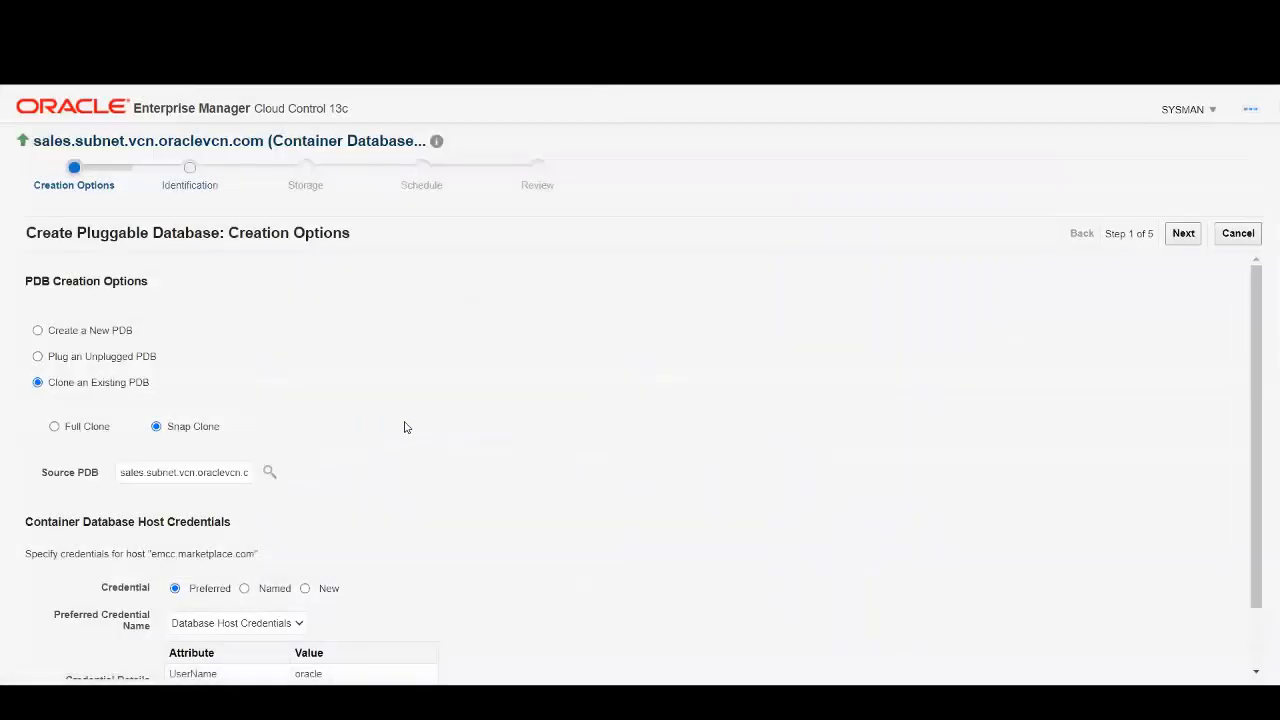
Use the ORACLE_HOST named host credential and continue to Identification.
scroll(405, 427, down, 2)
click(269, 521)
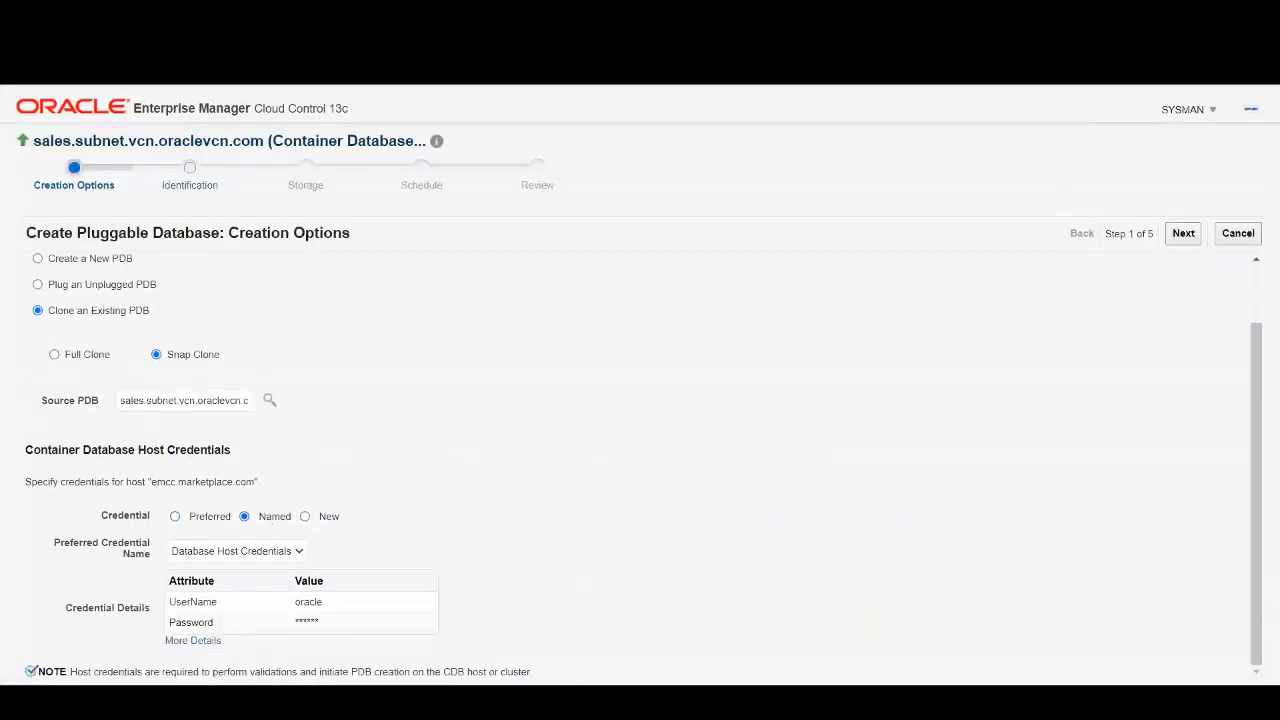
click(253, 551)
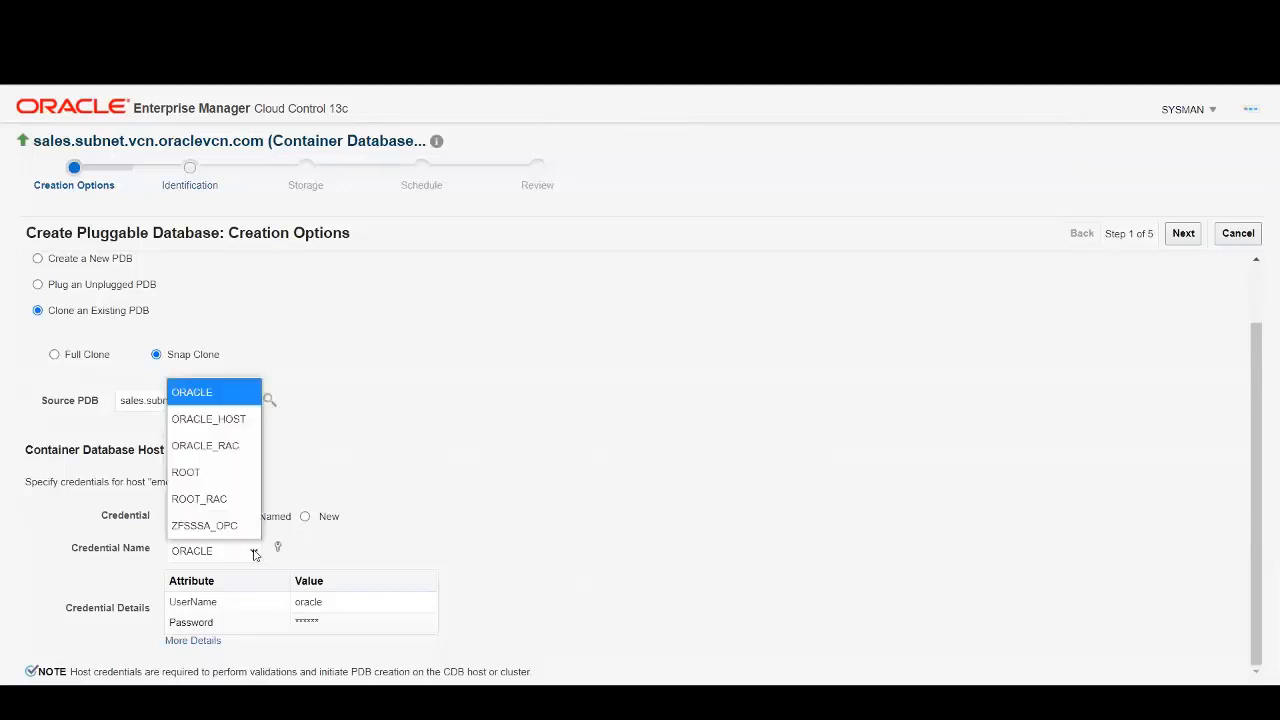
click(235, 420)
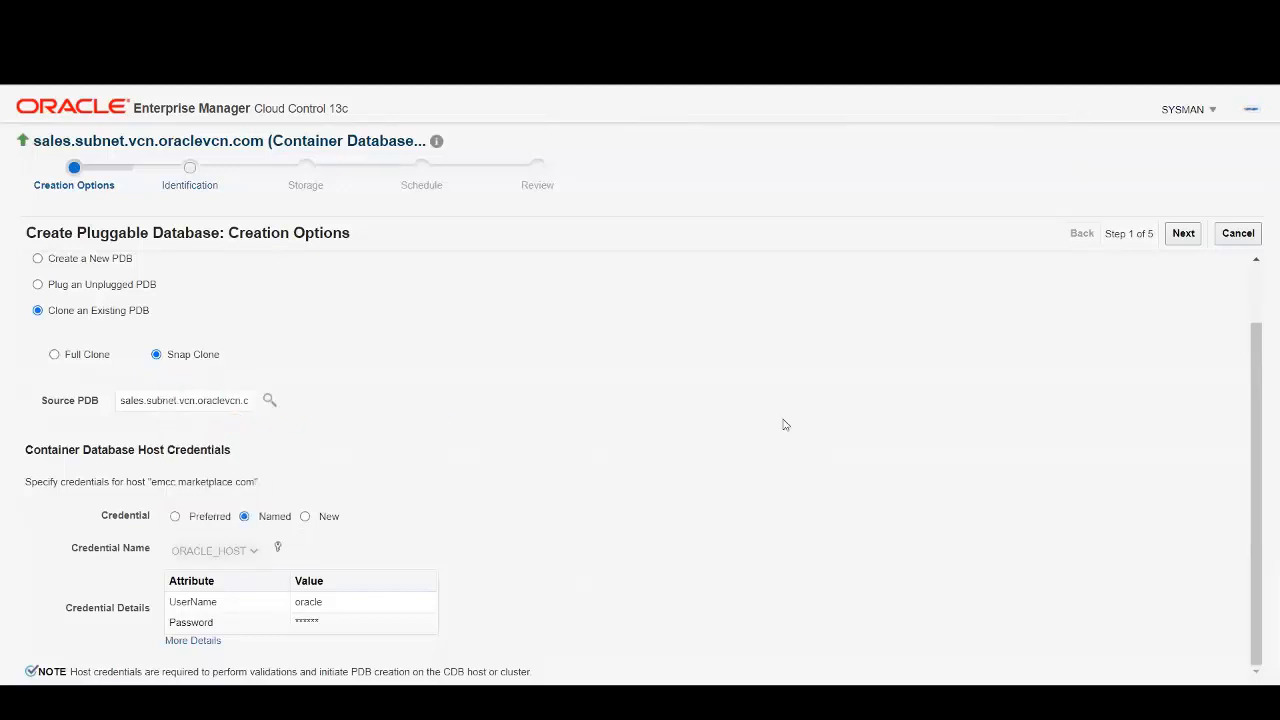
click(1183, 233)
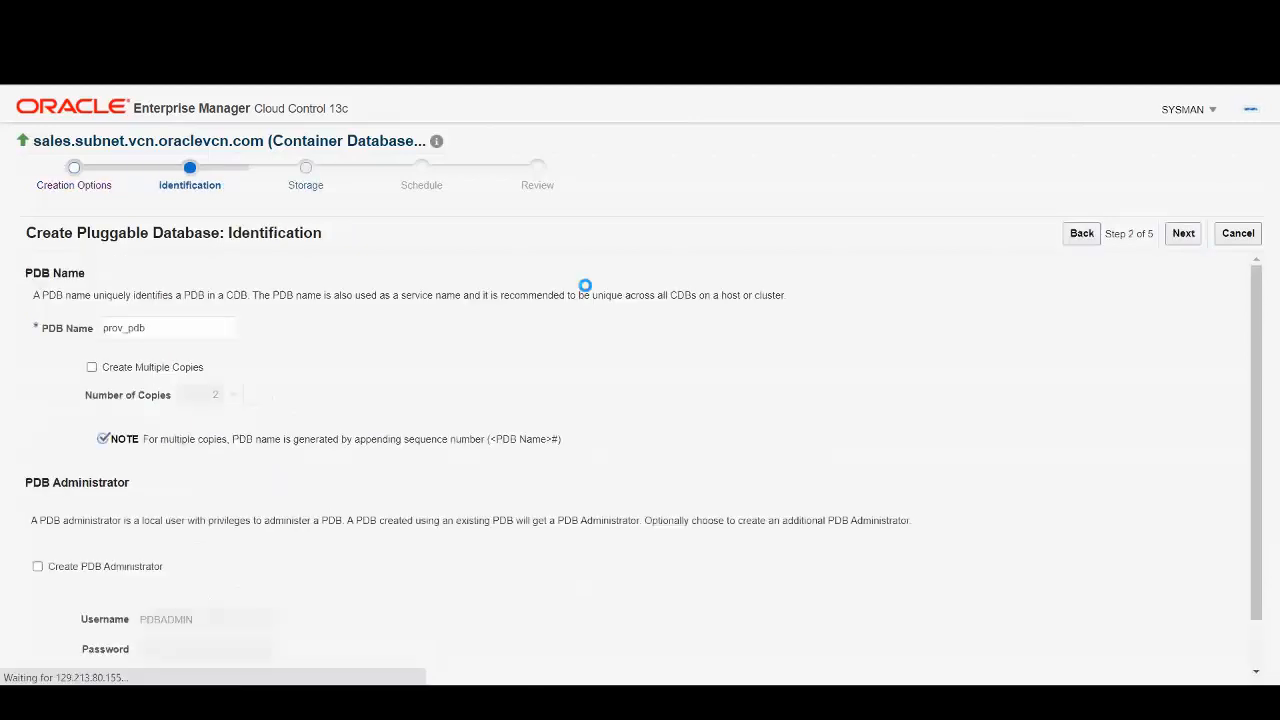
Name the new pluggable database PSALES_SNAP1 and proceed to the Storage step.
double_click(206, 320)
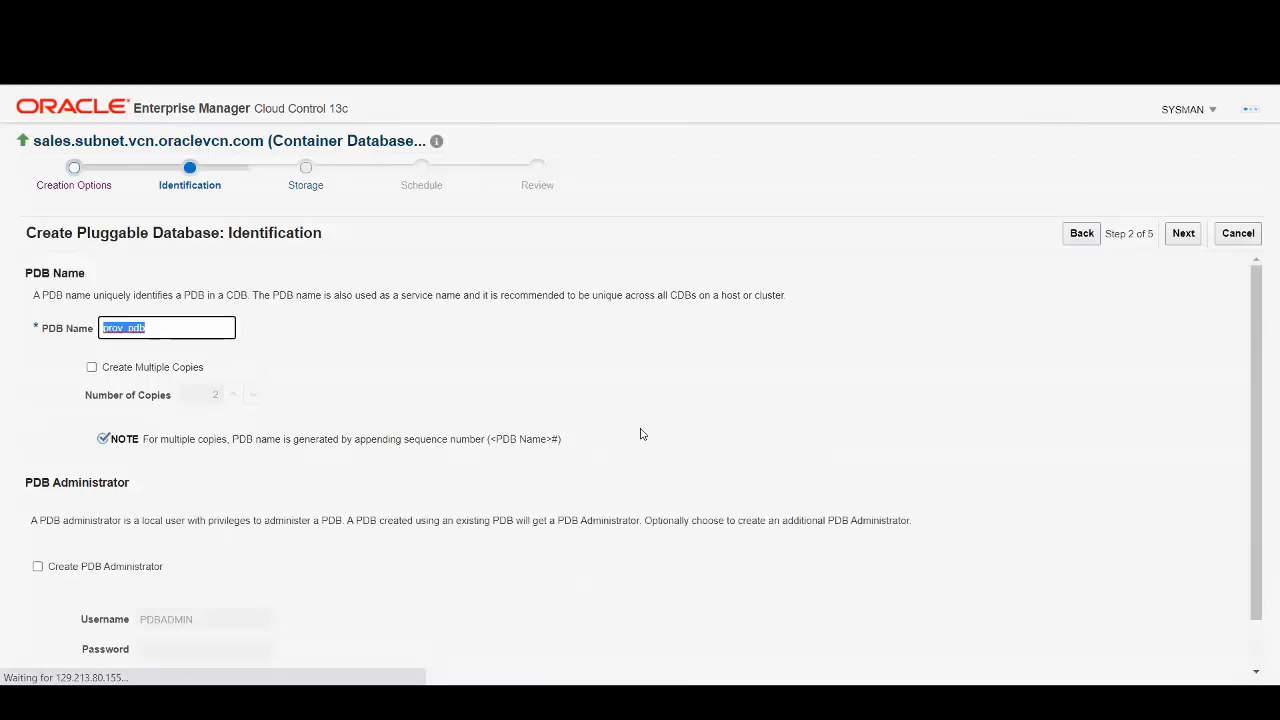
text(PSALES_SNAP1)
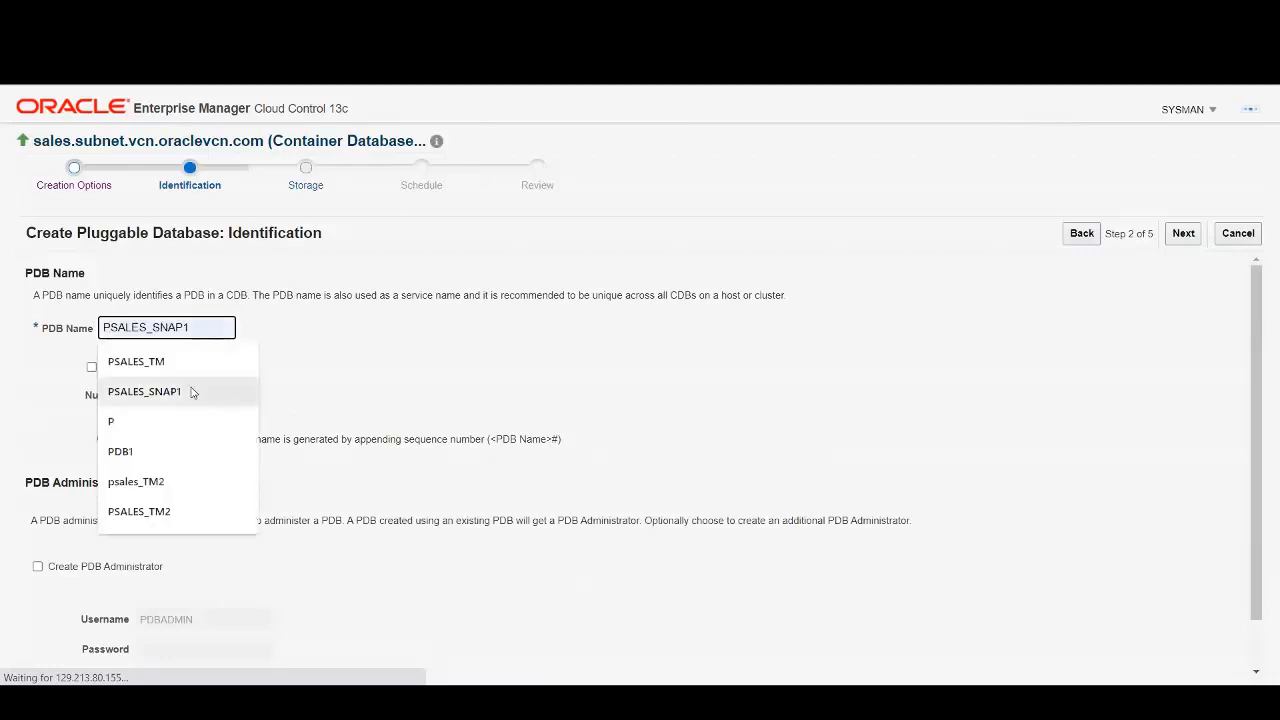
click(192, 390)
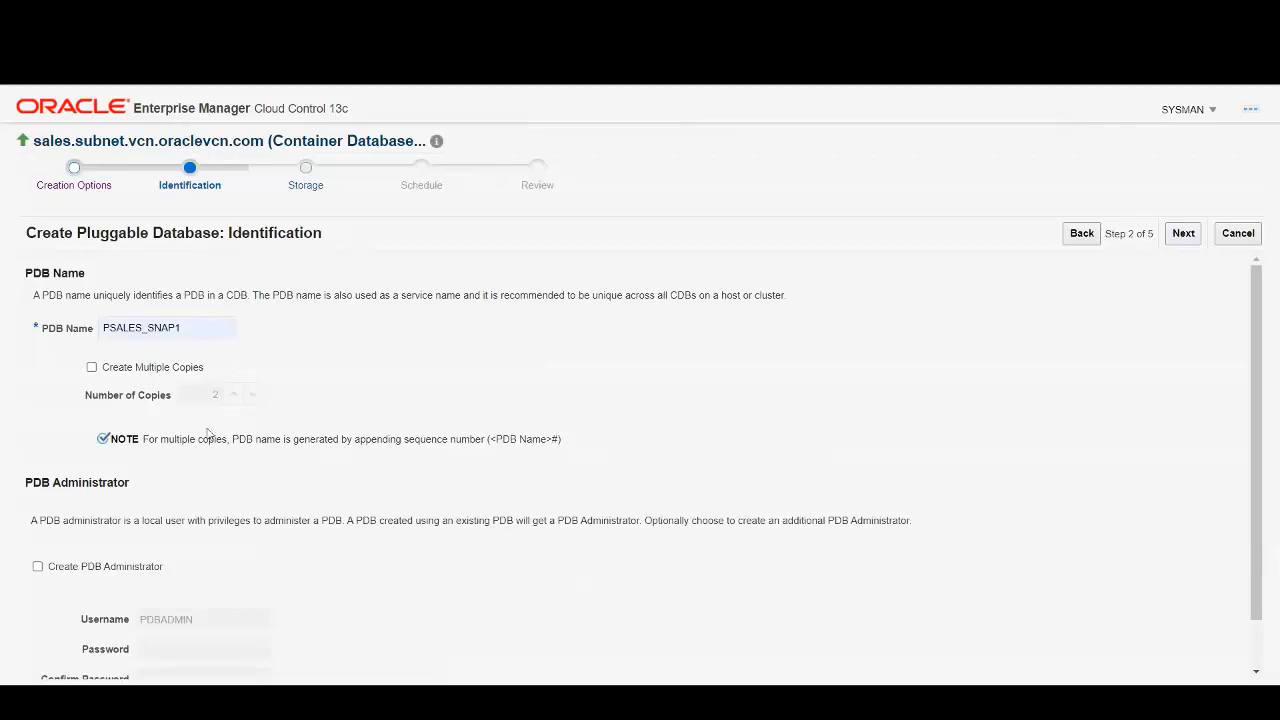
scroll(249, 419, down, 1)
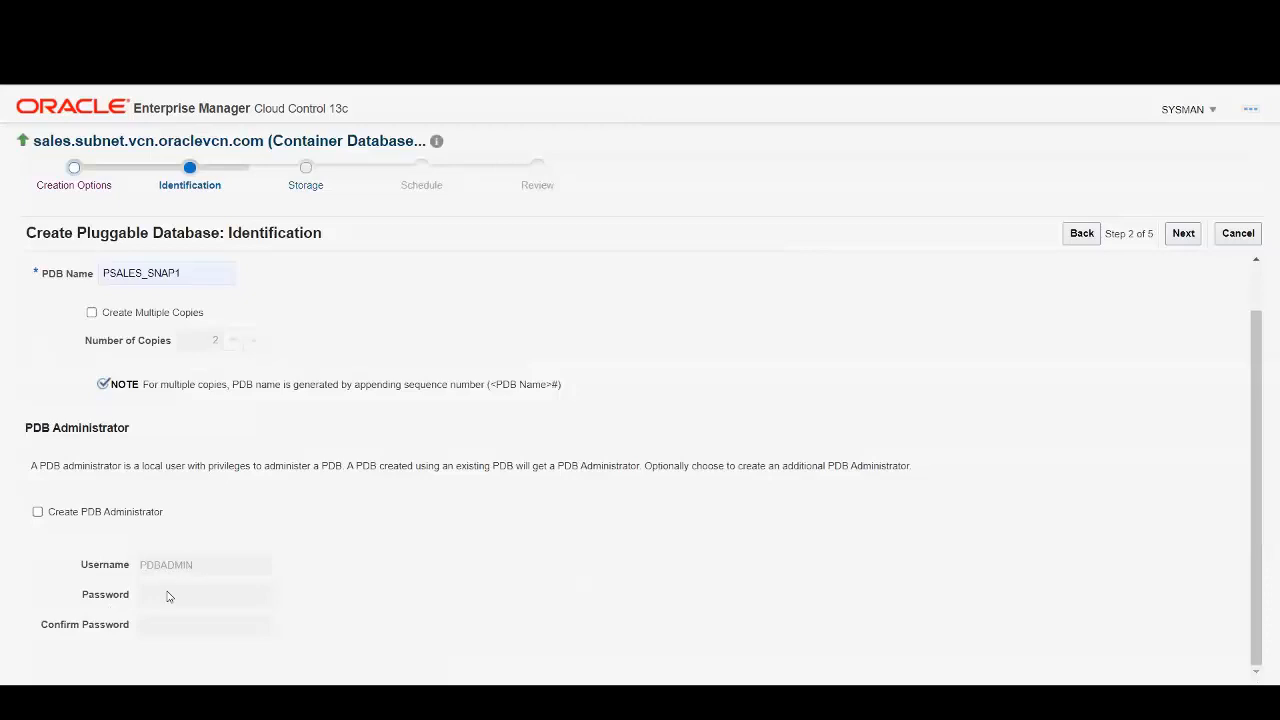
click(1184, 236)
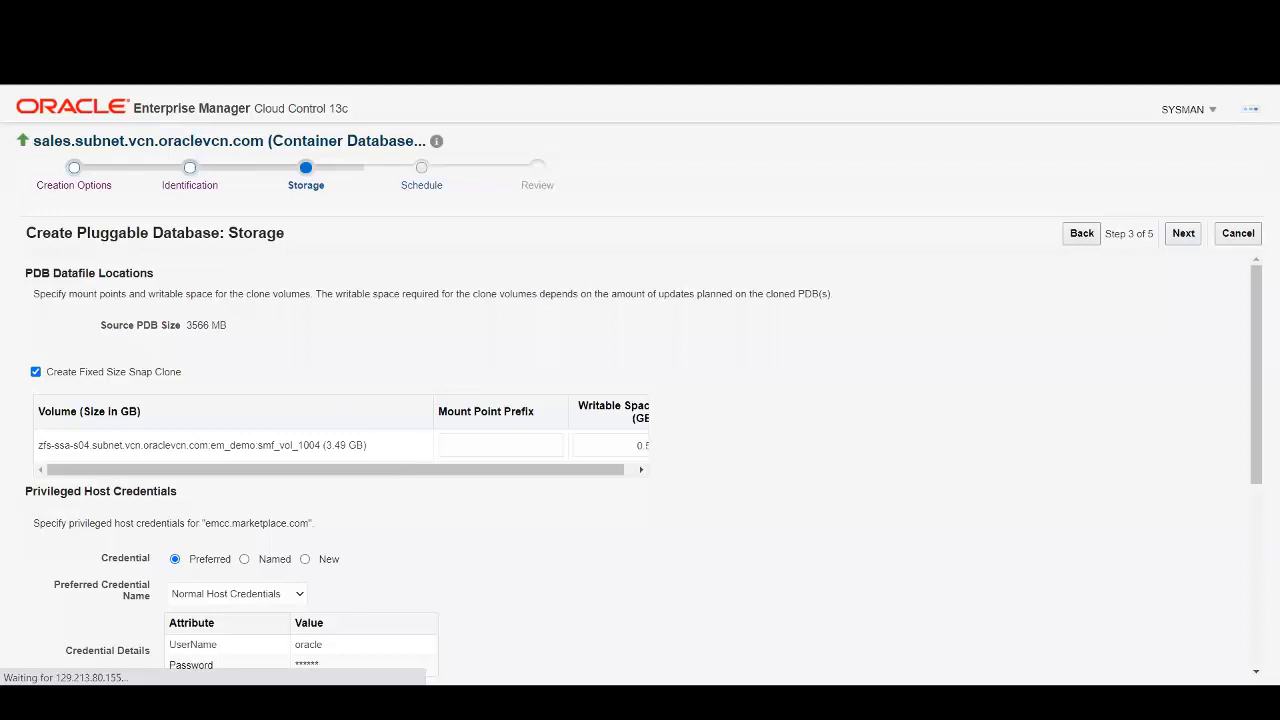
Set the mount point prefix to /u03/app/oracle/oradata/PSALES_SNAP1 with 4 GB writable space.
click(462, 445)
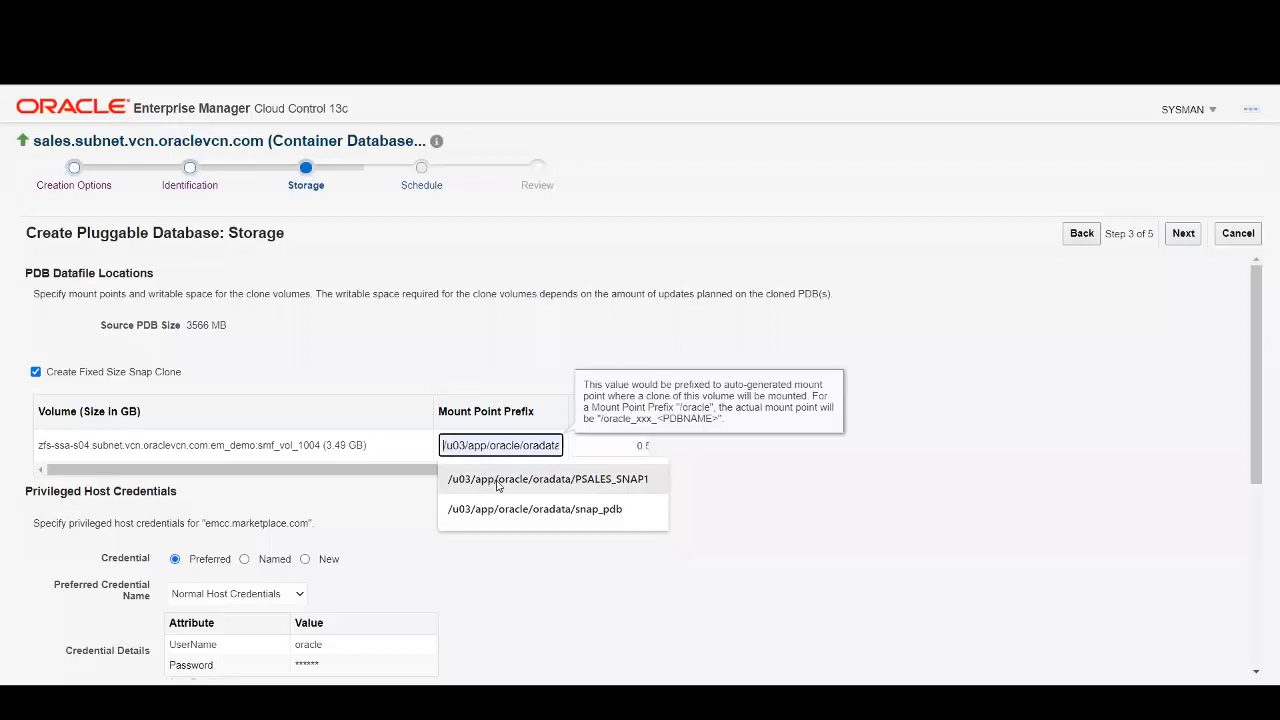
click(502, 480)
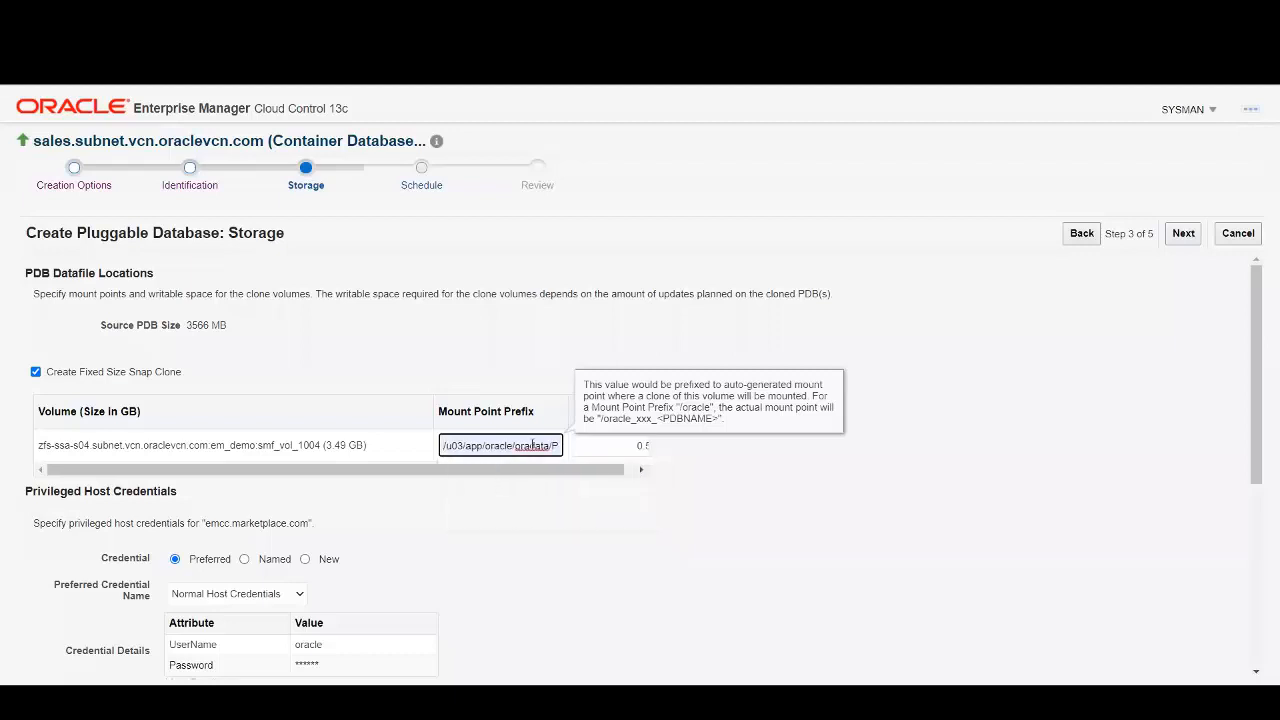
drag(537, 449, 568, 450)
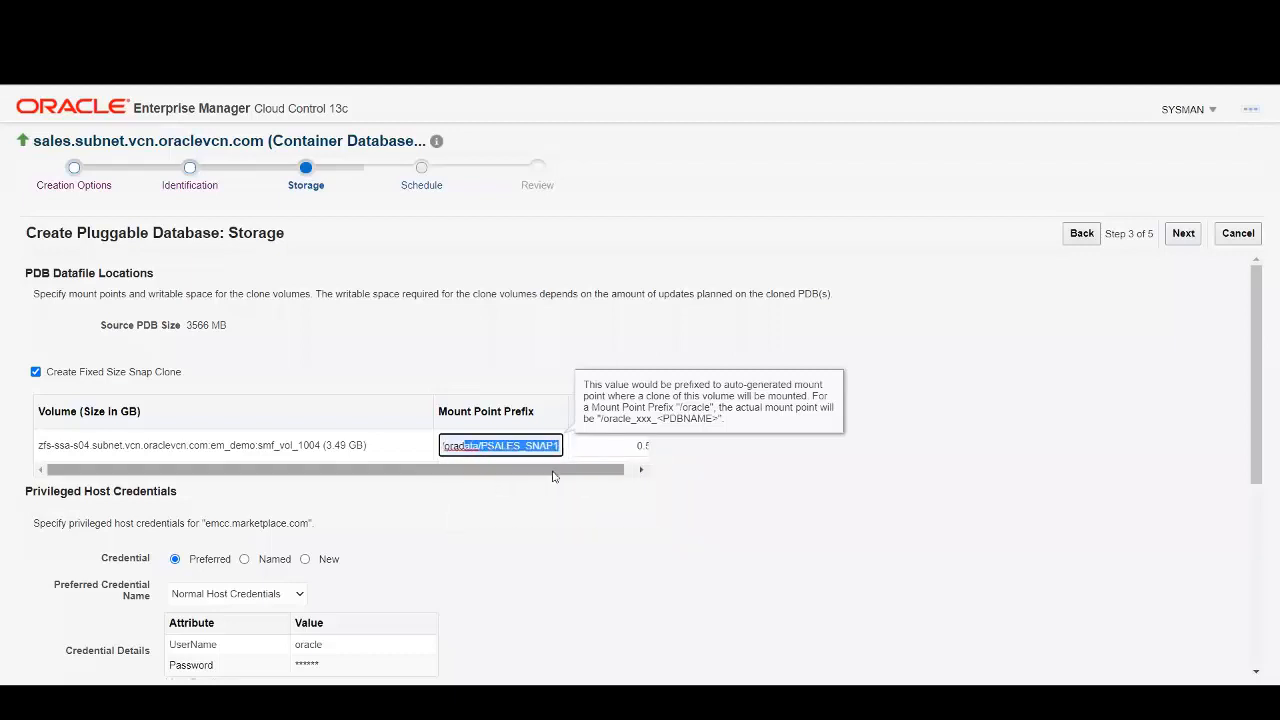
click(471, 367)
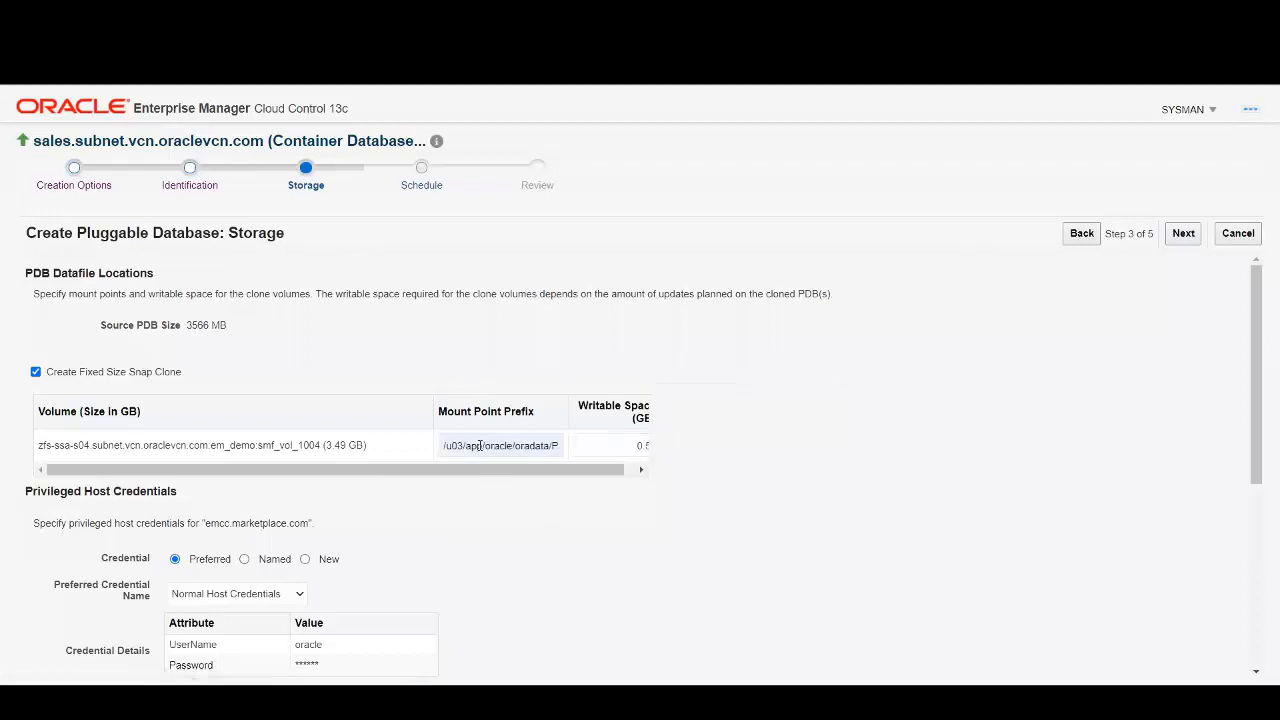
click(633, 445)
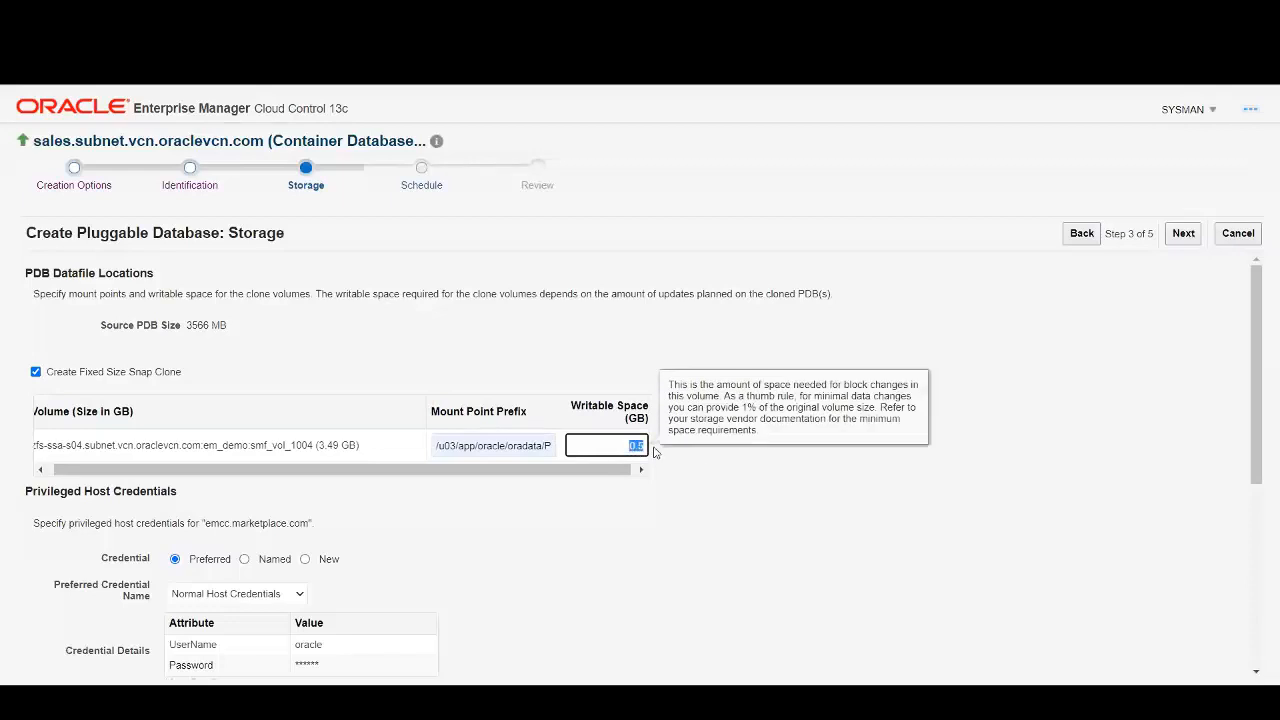
text(4)
click(743, 494)
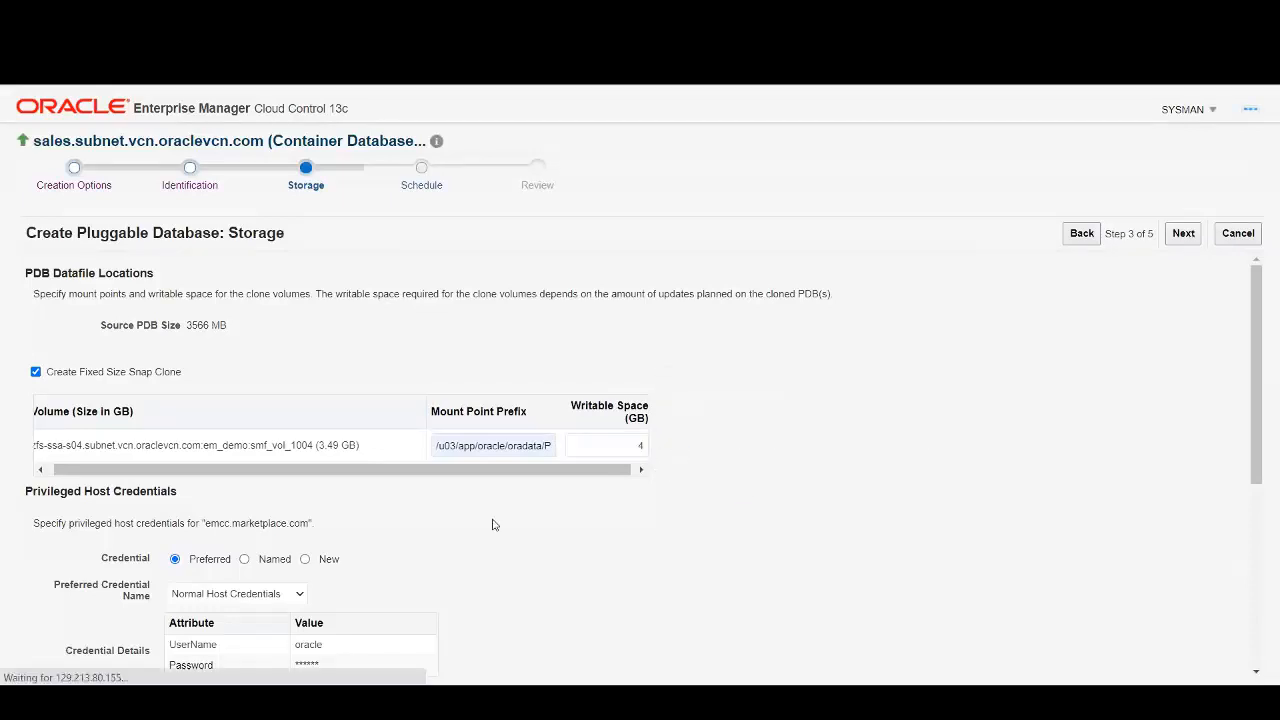
scroll(492, 524, down, 4)
scroll(457, 489, up, 2)
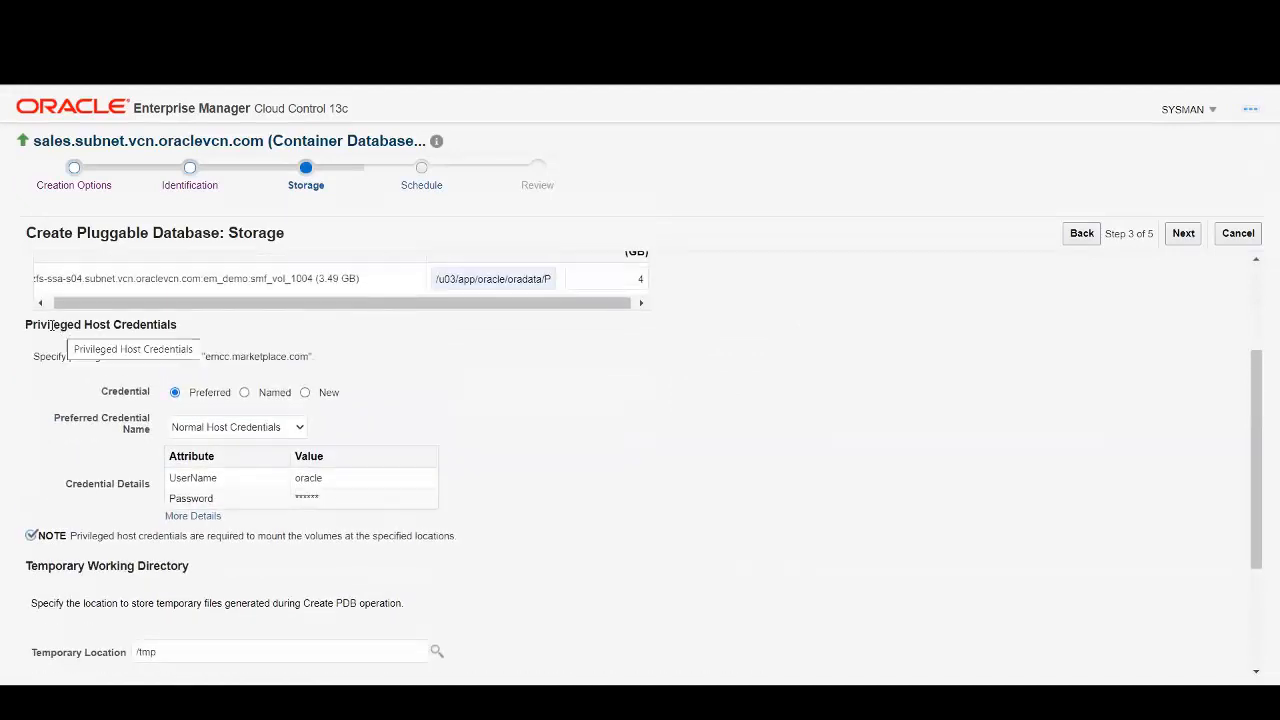
Use the ROOT named host credential, keep Start Immediately, and advance to Review.
click(244, 392)
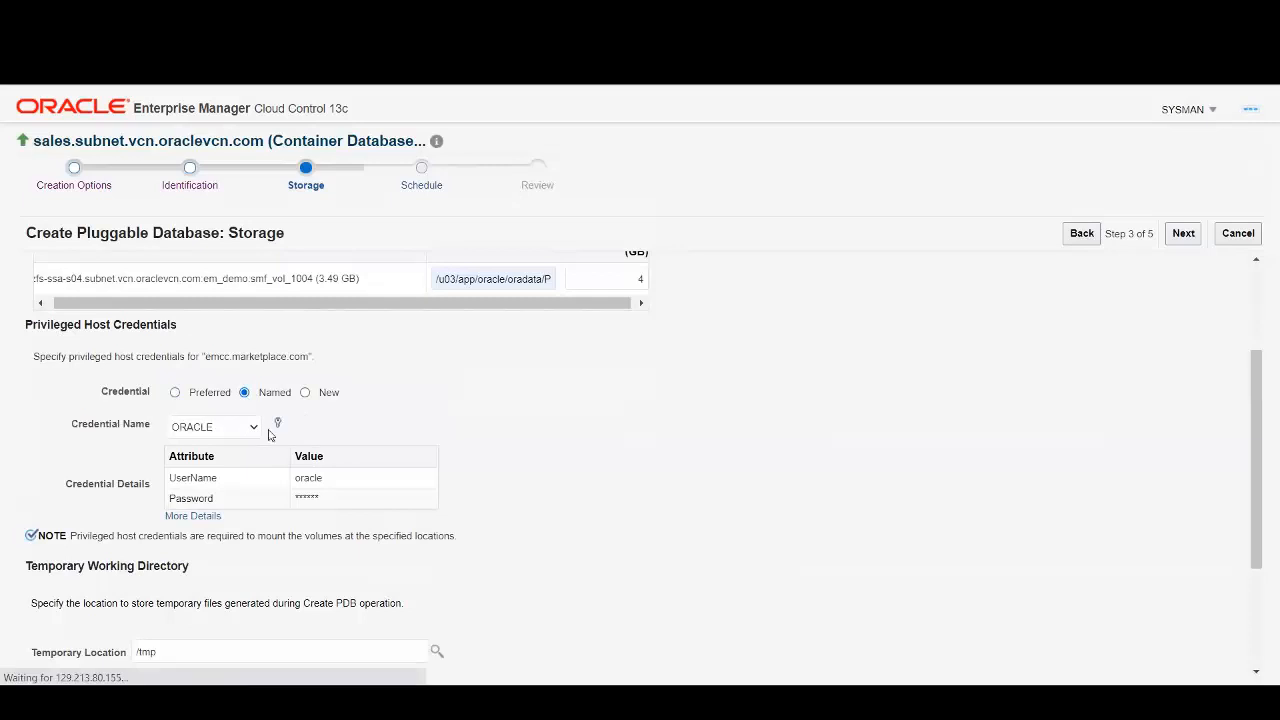
click(250, 428)
click(214, 531)
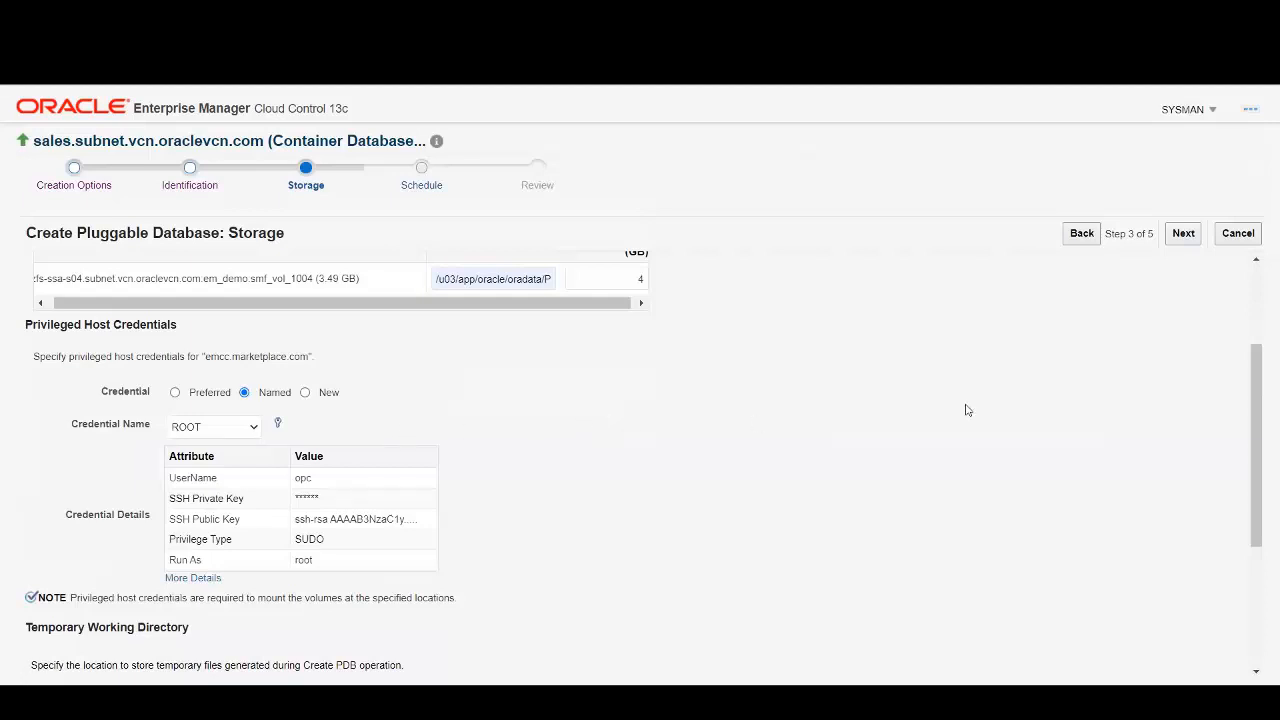
click(1184, 236)
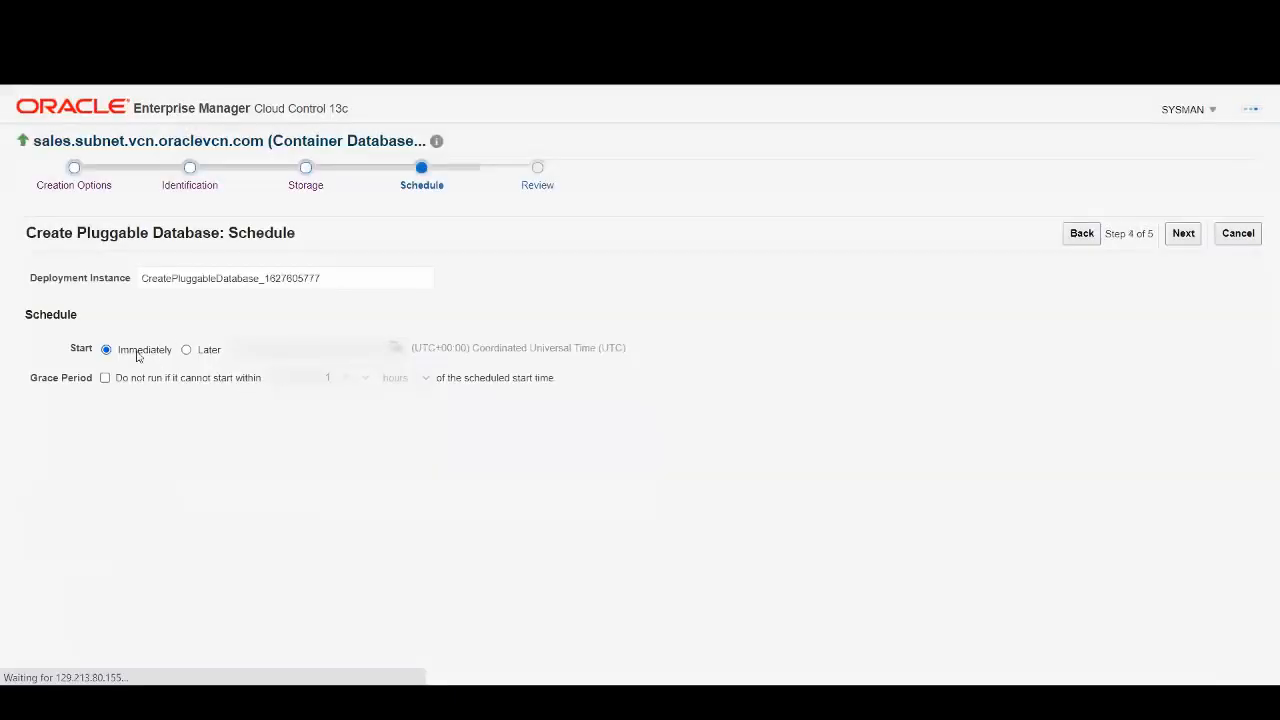
click(1183, 233)
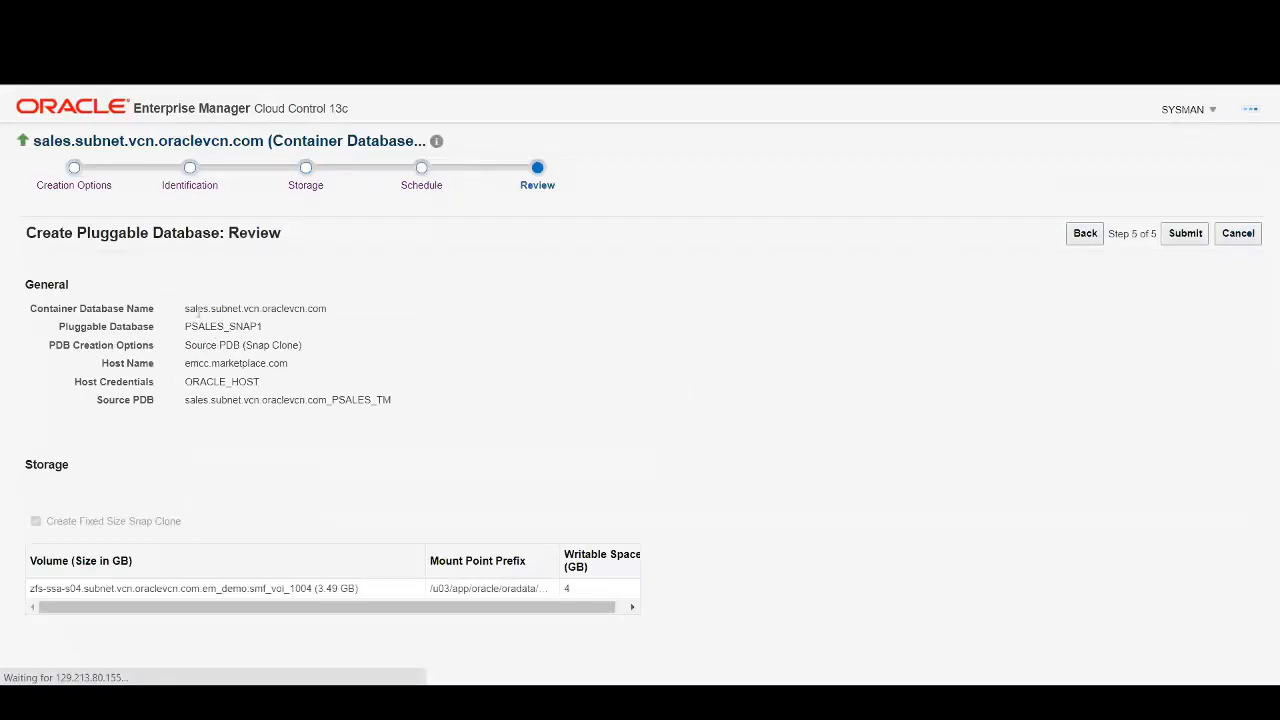
Review the summary's container database, Snap Clone option, host, credentials and source PDB.
drag(192, 309, 260, 326)
click(360, 328)
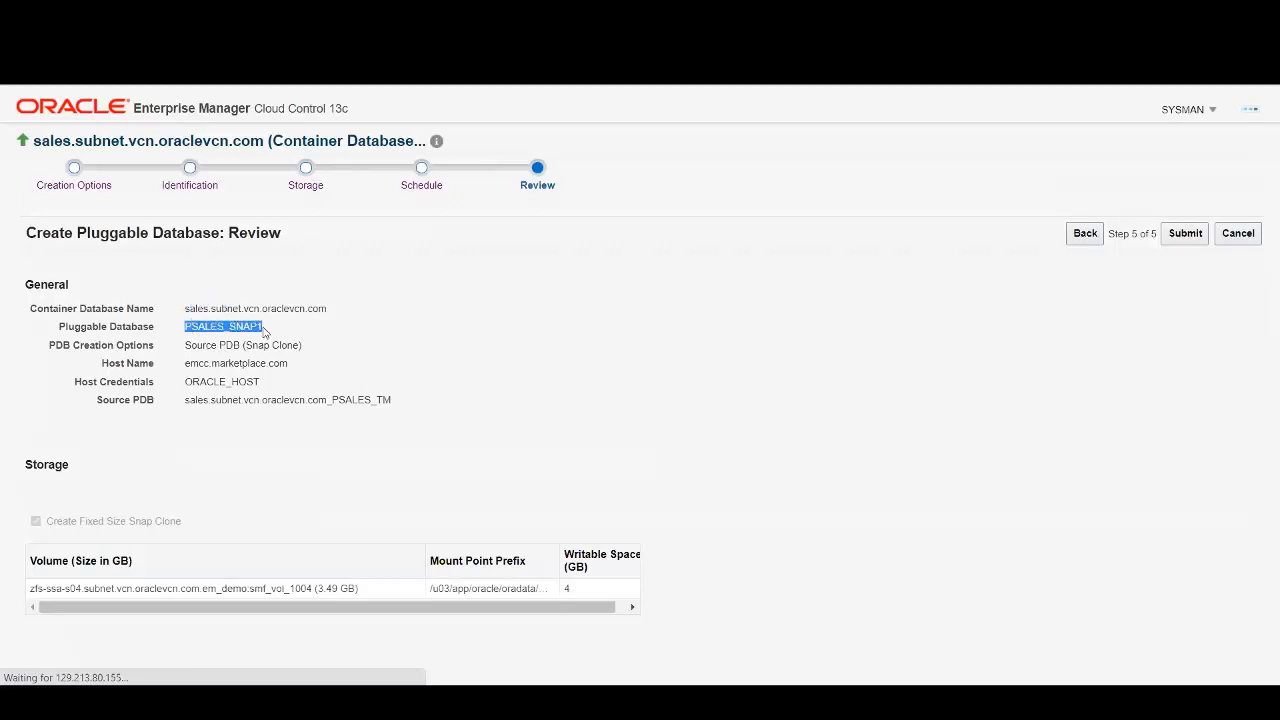
drag(256, 342, 305, 352)
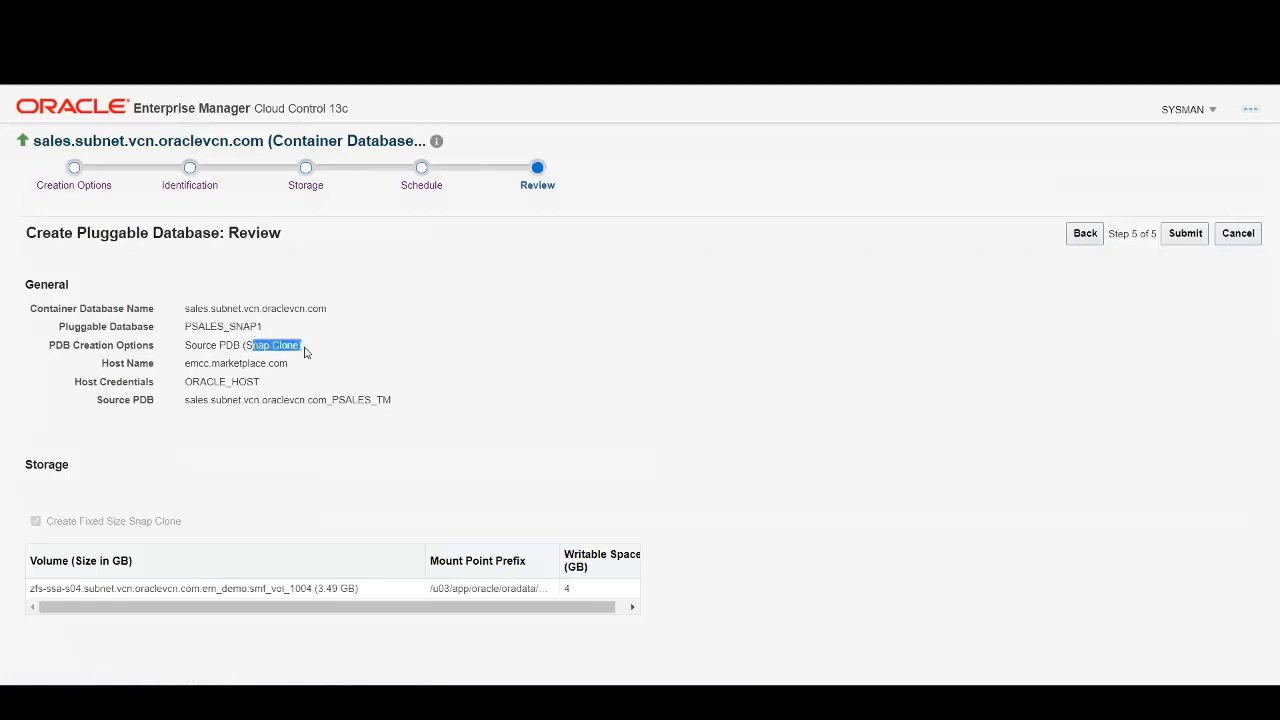
drag(190, 365, 283, 363)
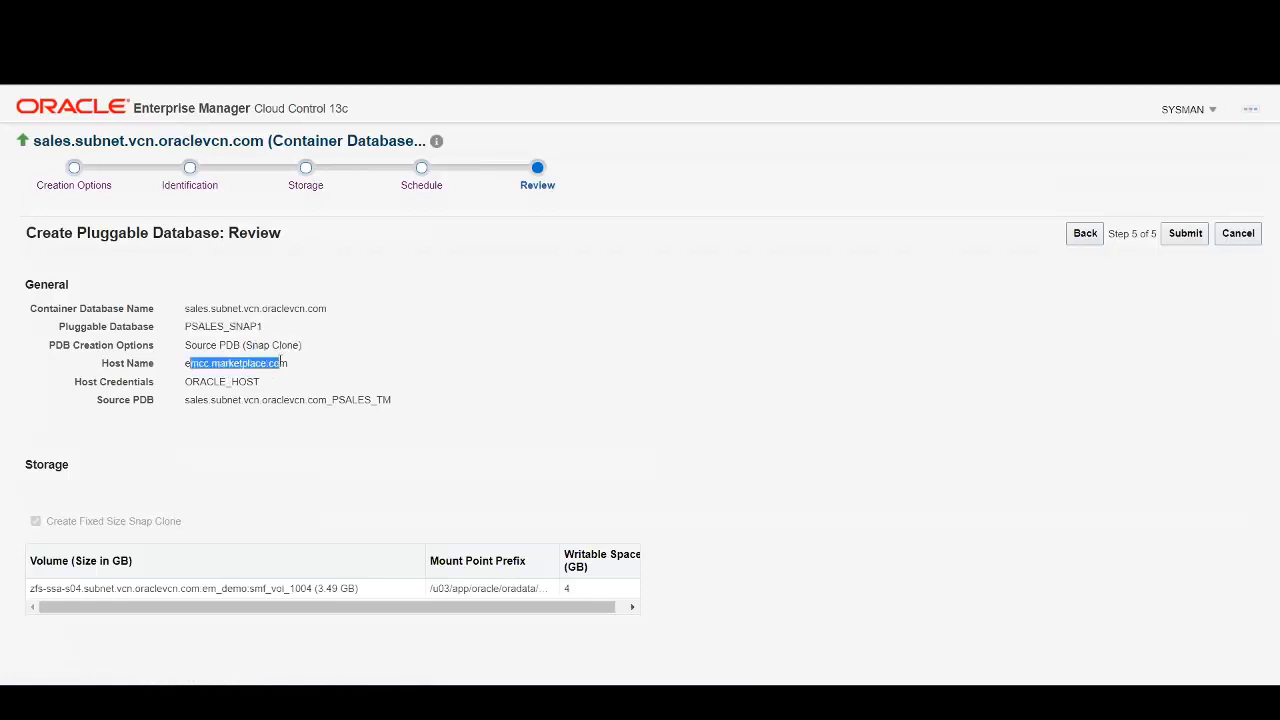
drag(197, 382, 338, 400)
click(573, 401)
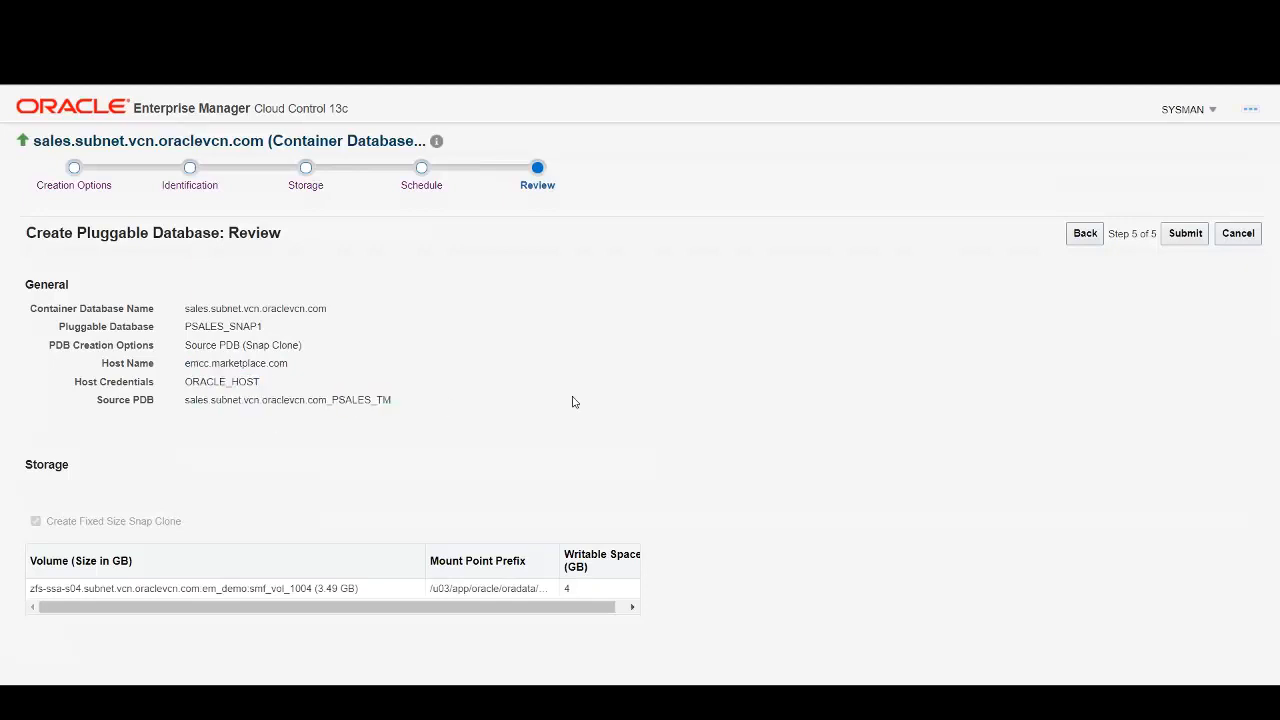
Check the storage volume and mount prefix, submit, and follow the procedure's execution details.
drag(291, 597, 225, 594)
drag(445, 589, 596, 566)
drag(564, 619, 575, 619)
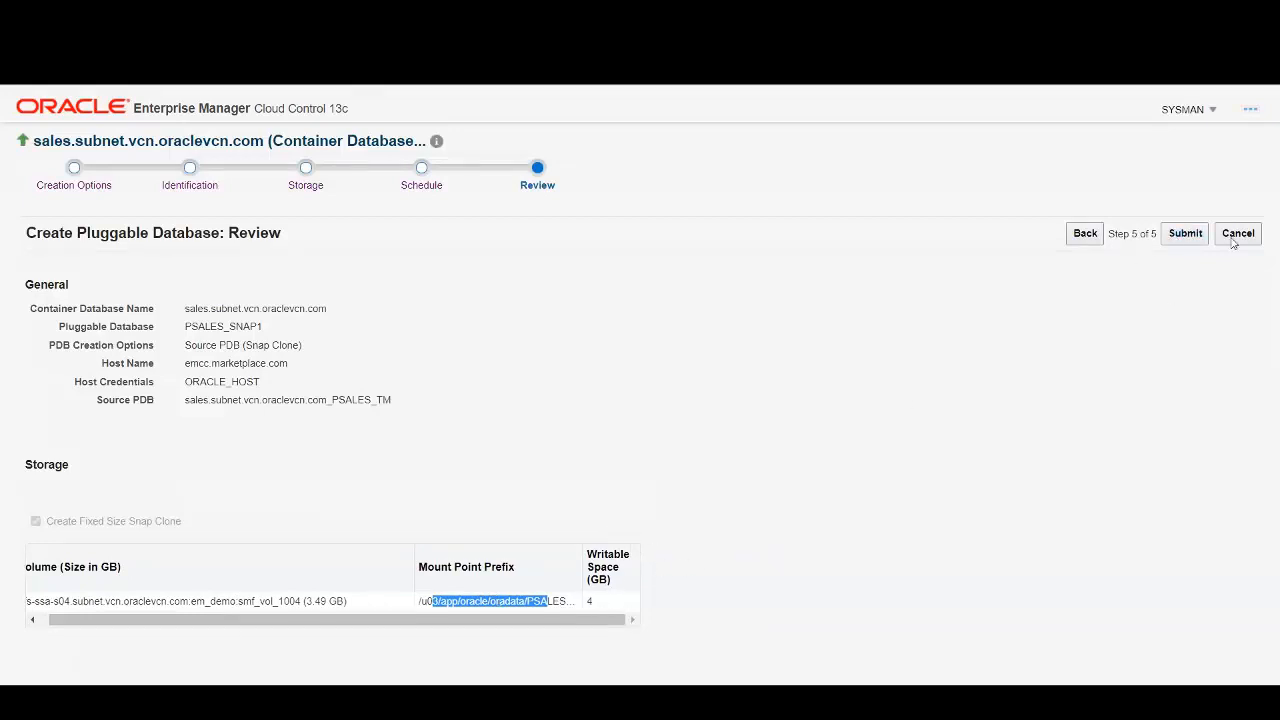
click(1185, 234)
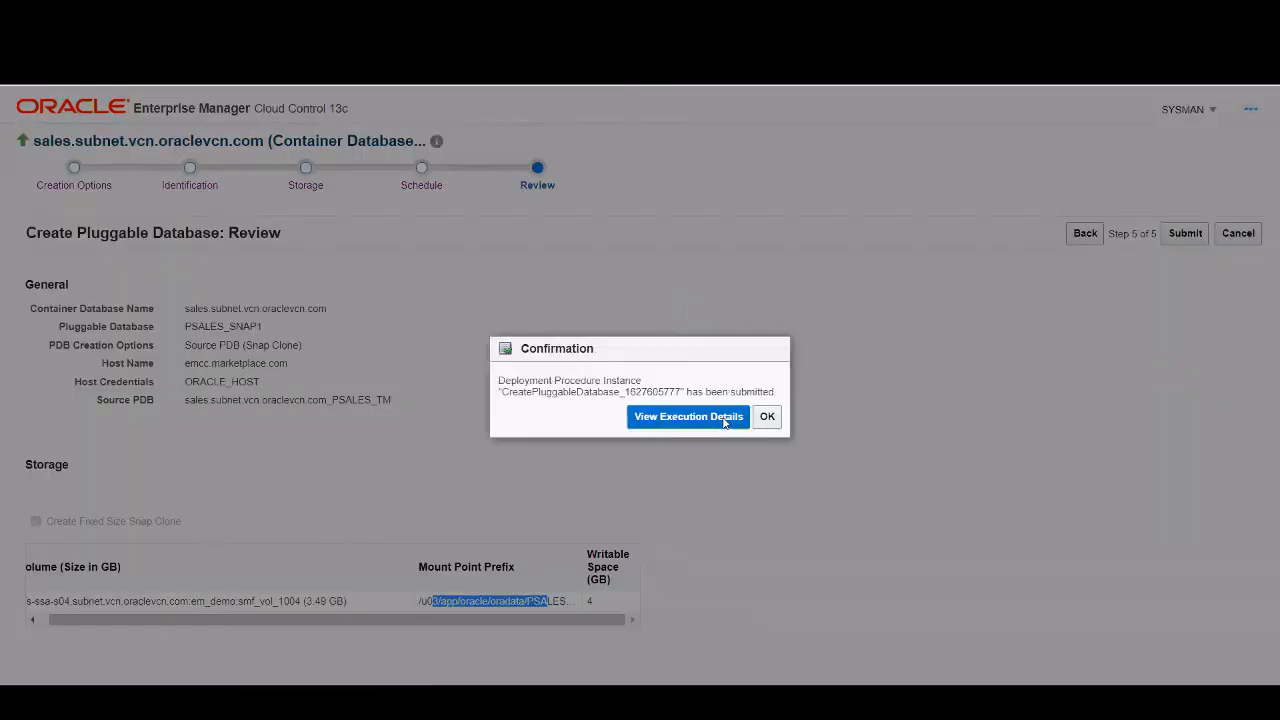
click(715, 418)
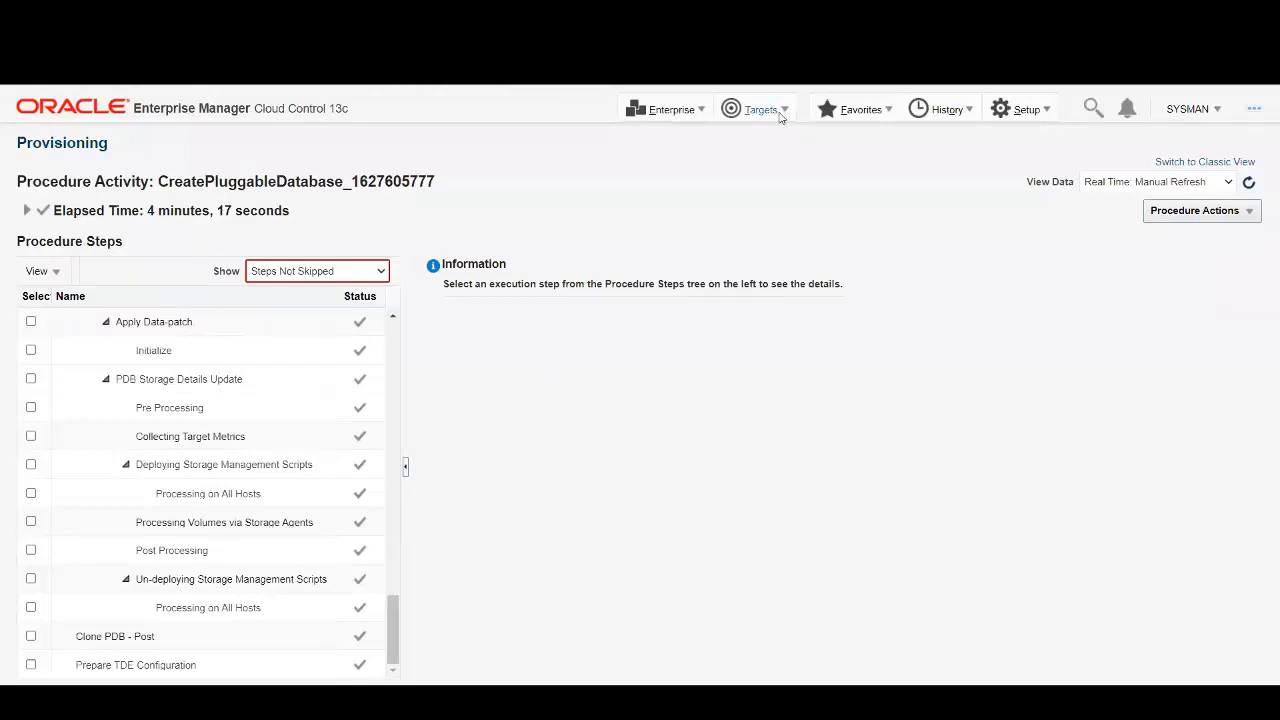
In the Databases list, find PSALES_SNAP1 under sales' pluggable databases and open PSALES_TM's home page.
click(777, 112)
click(776, 266)
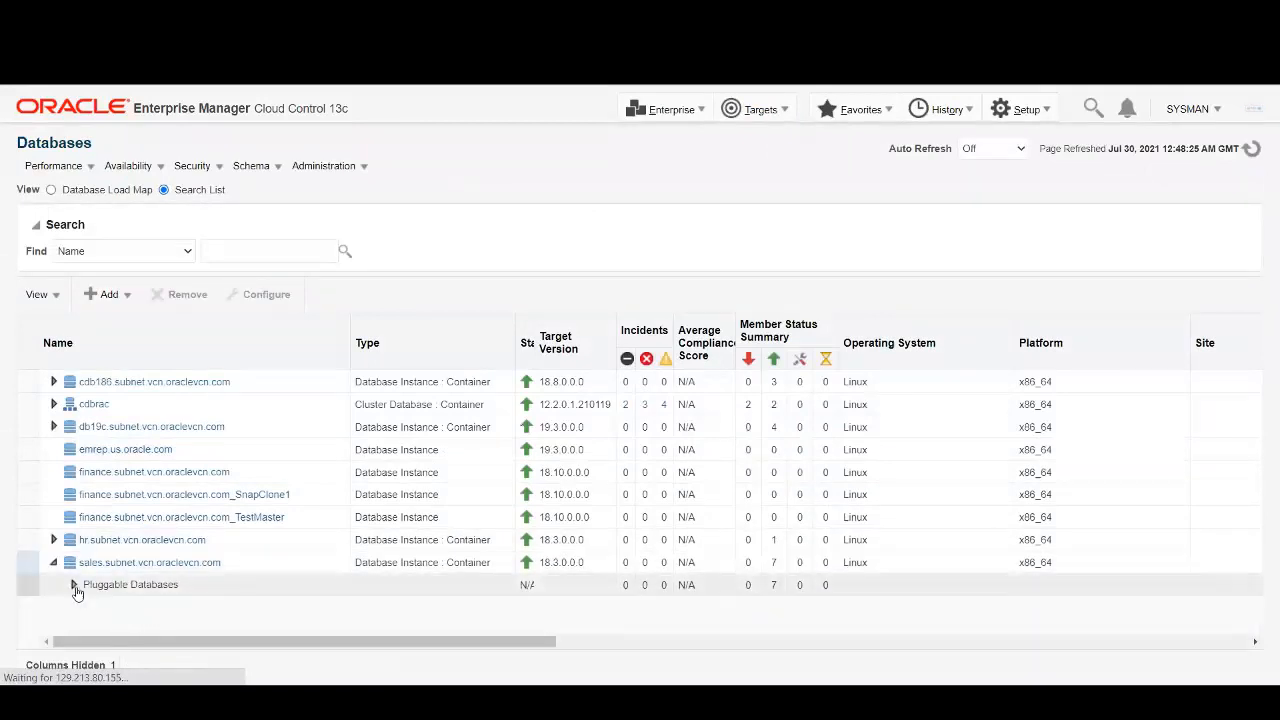
click(73, 585)
scroll(268, 579, down, 1)
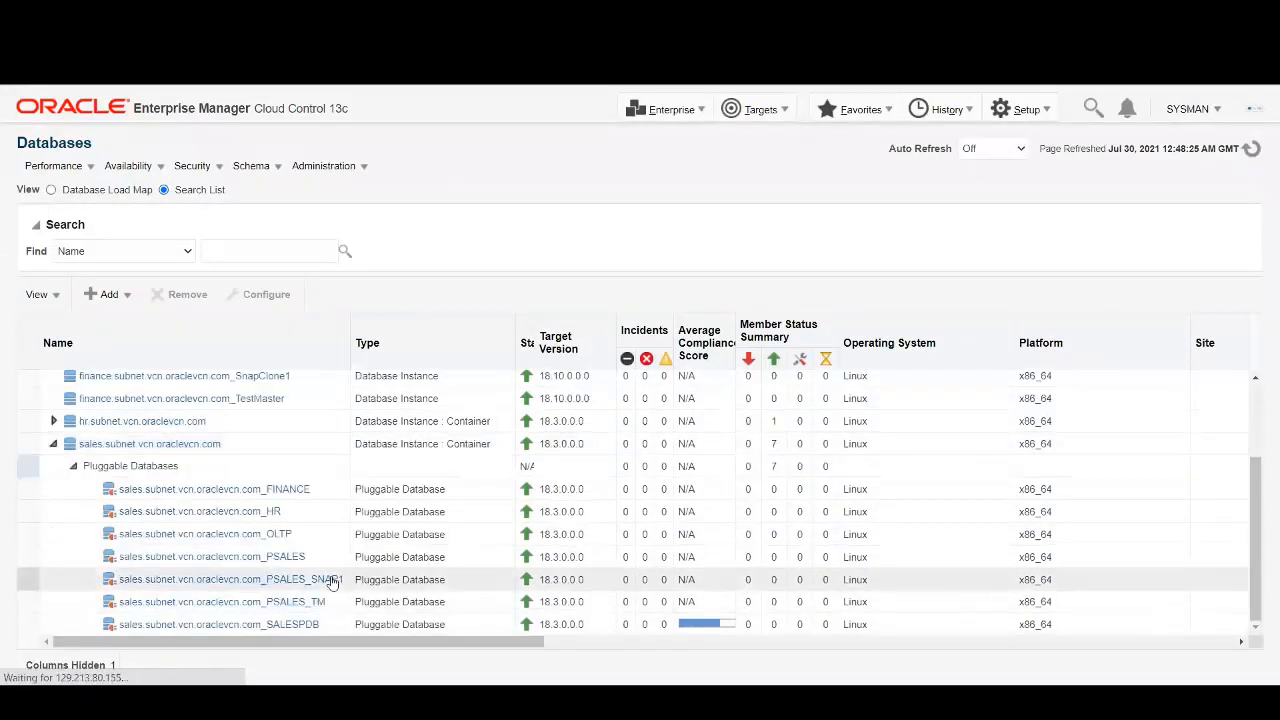
click(288, 604)
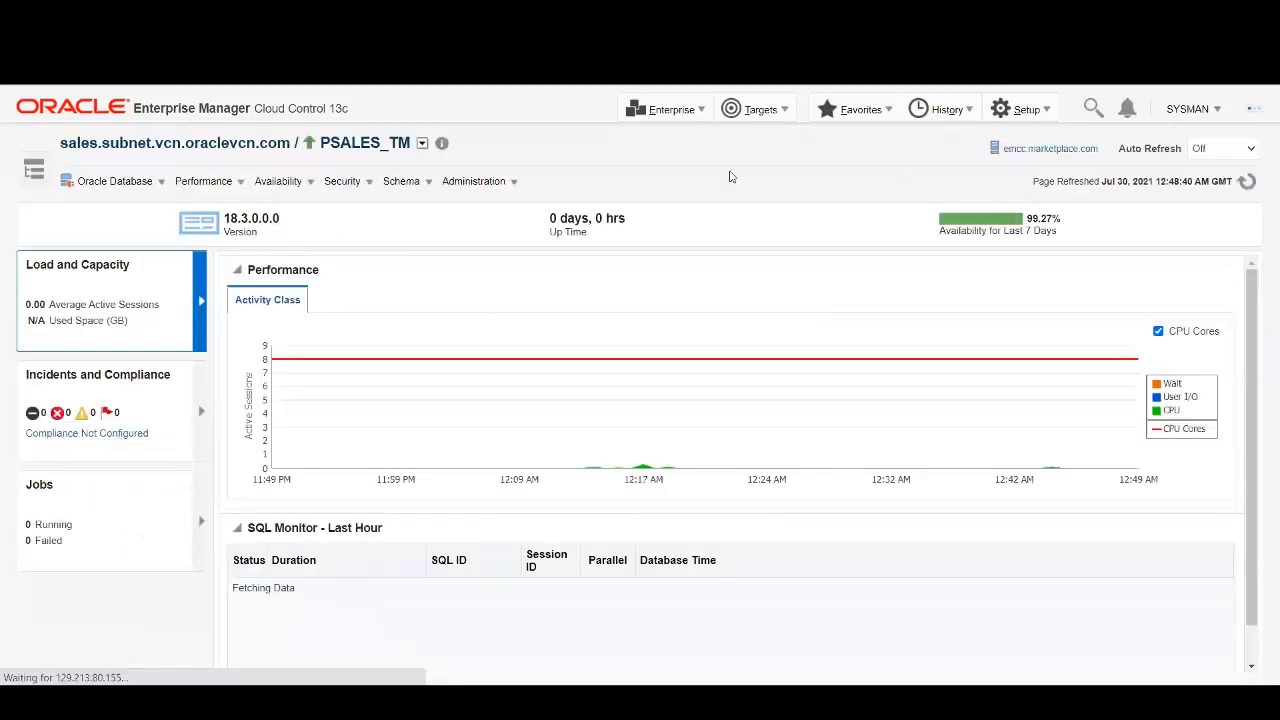
Check the database's other containers, then go to the Storage Registration page for zfs-ssa-s04.
click(422, 143)
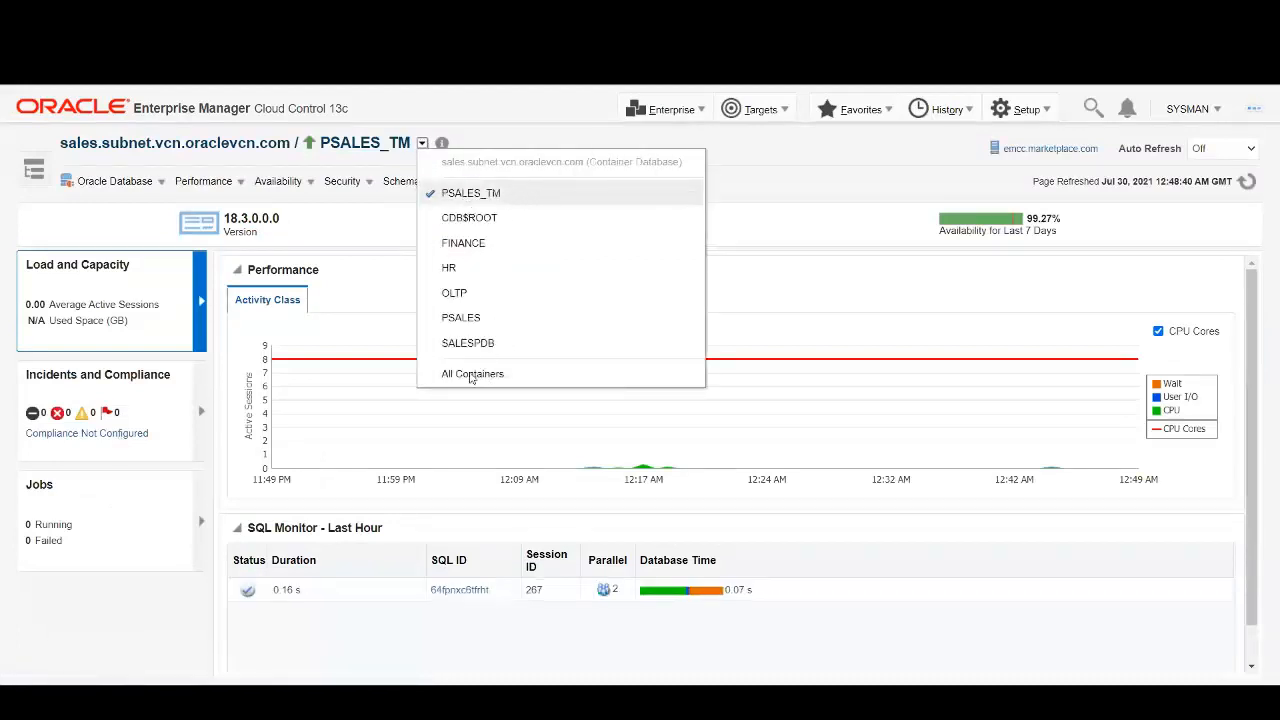
click(800, 234)
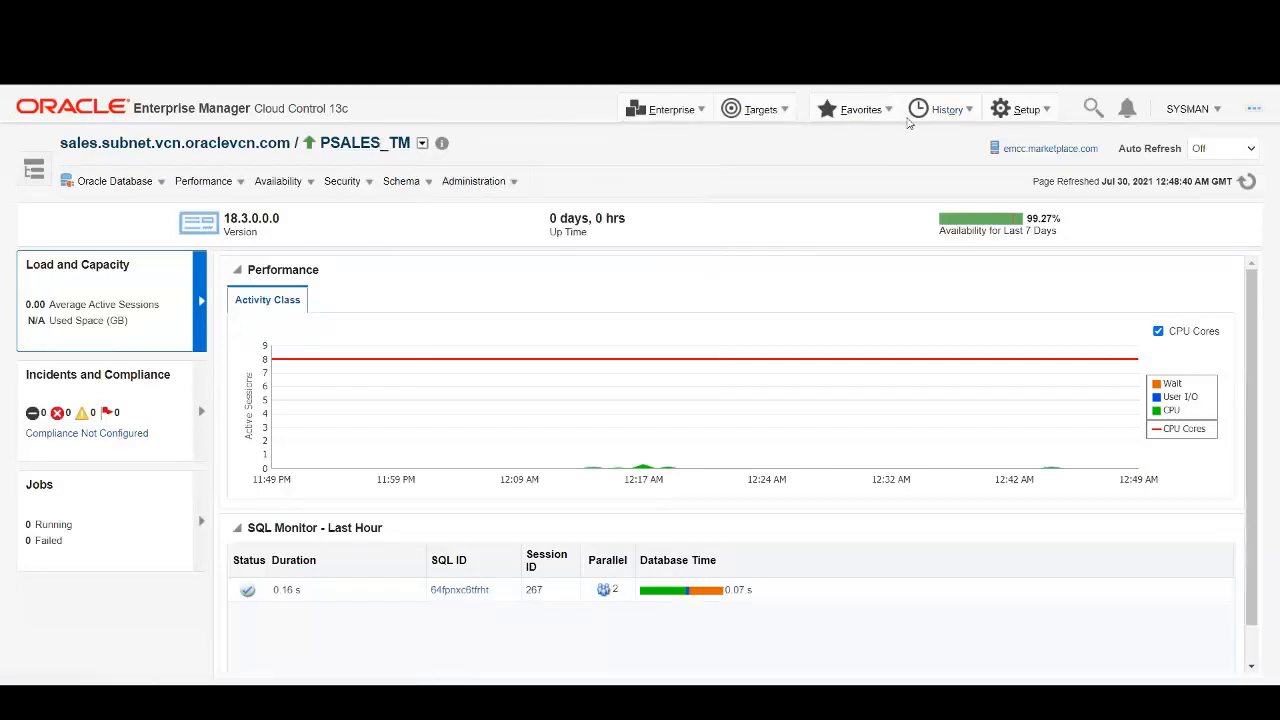
click(1020, 109)
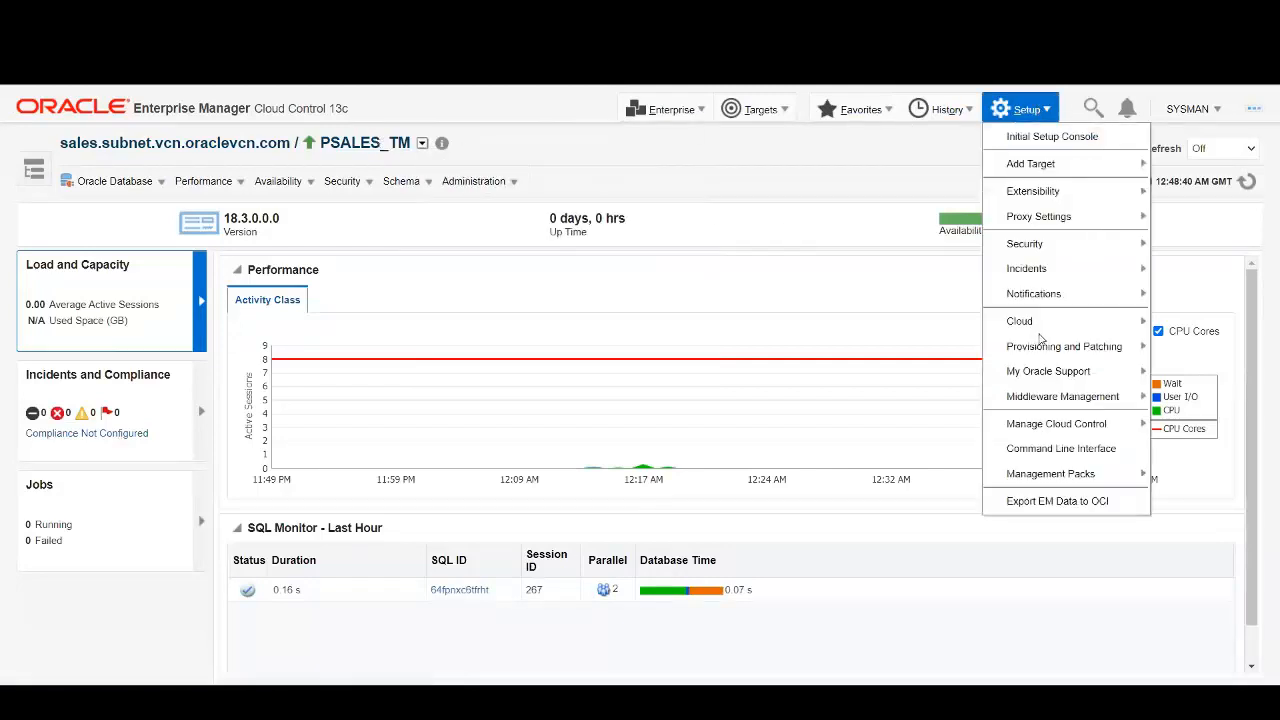
mouse_move(1064, 350)
click(886, 451)
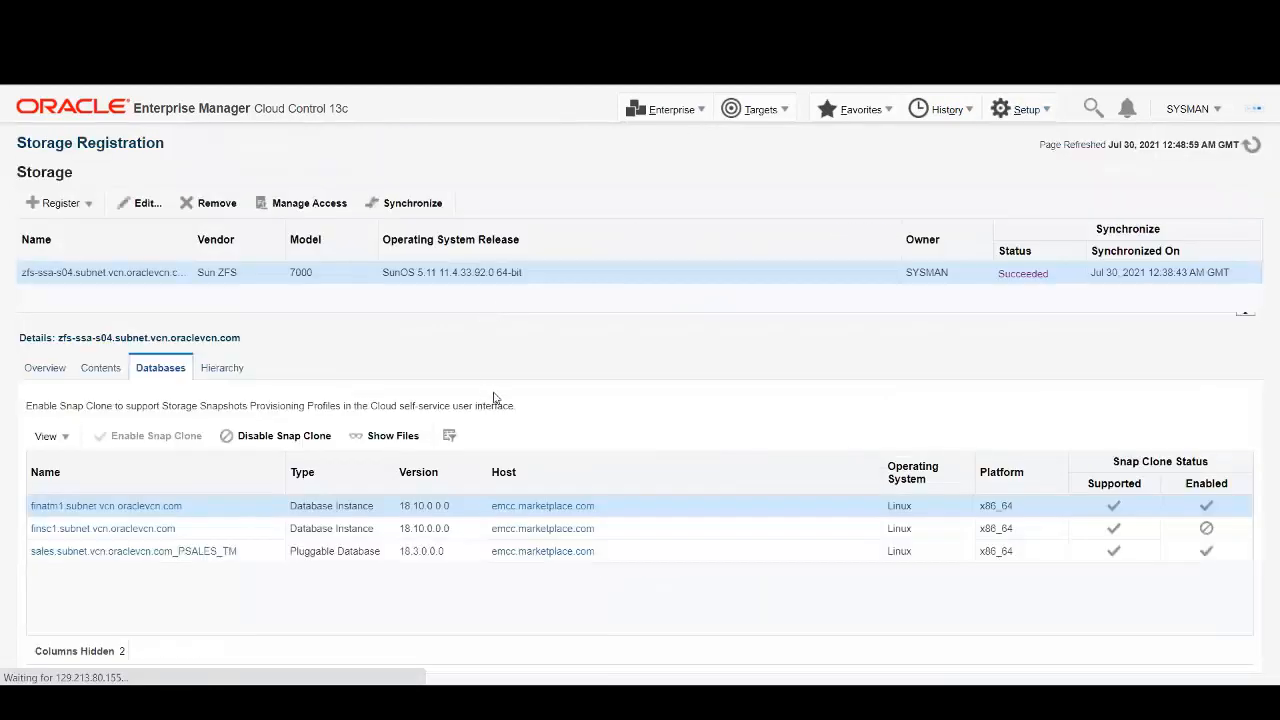
Synchronize the zfs-ssa-s04 storage, then run df -h on emcc to find PSALES_SNAP1's smf_vol_1005 mount.
click(424, 210)
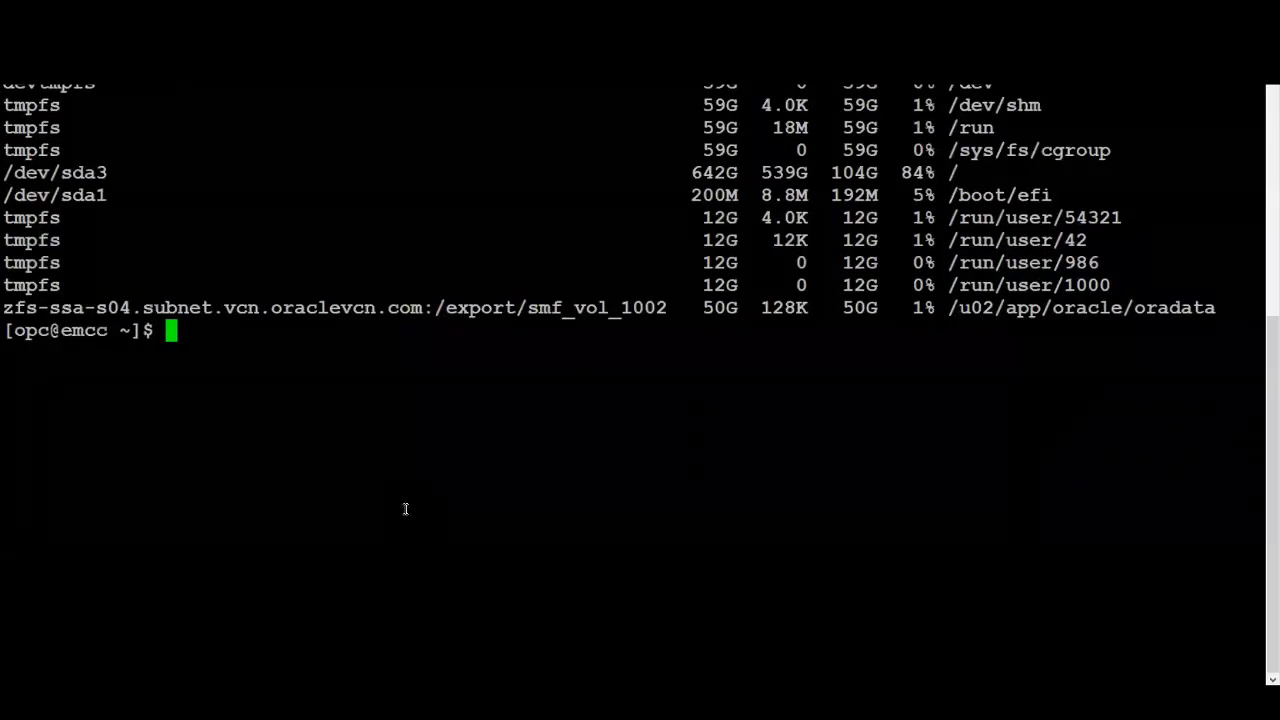
text(df -h)
key(Return)
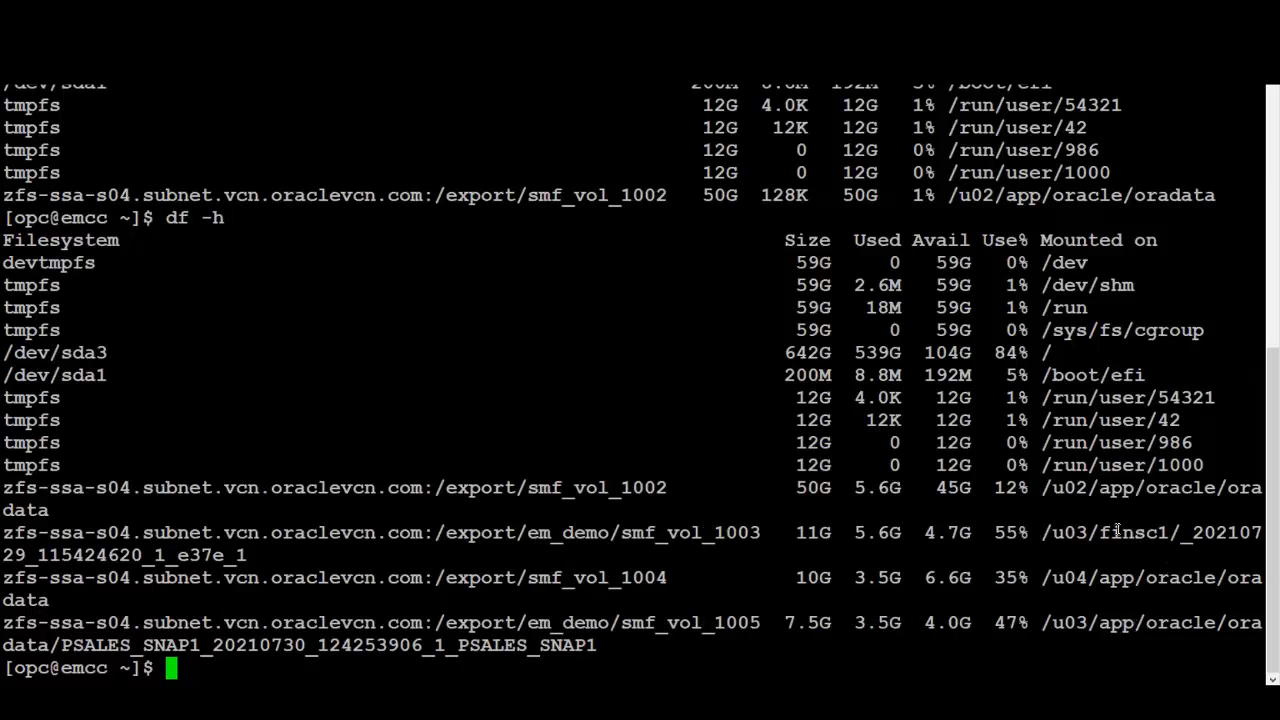
drag(1101, 532, 1168, 533)
drag(528, 578, 665, 580)
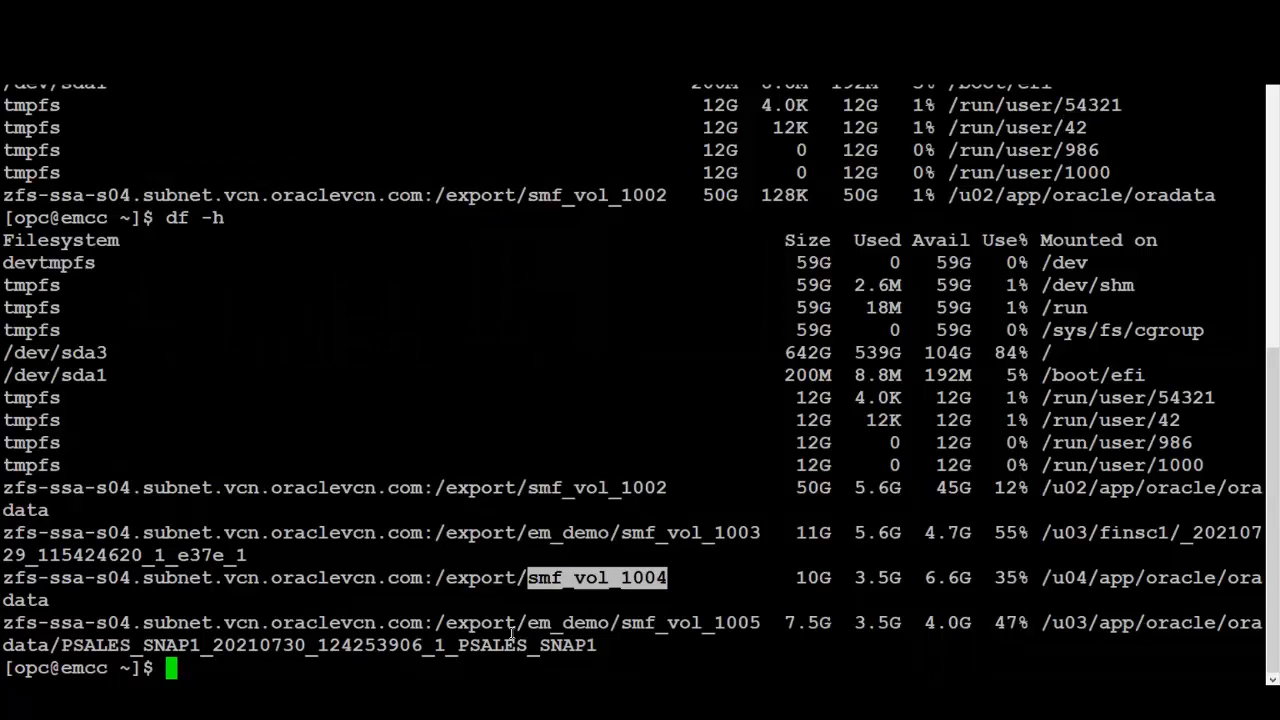
drag(459, 645, 594, 645)
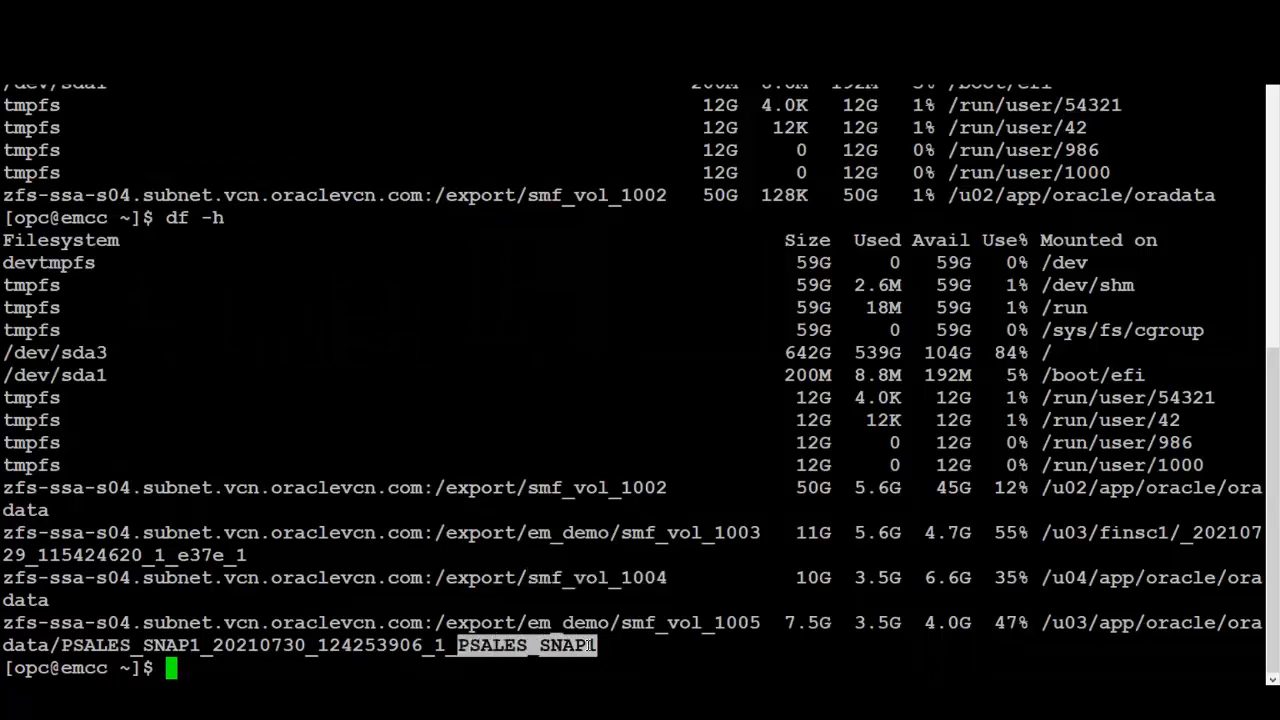
click(667, 651)
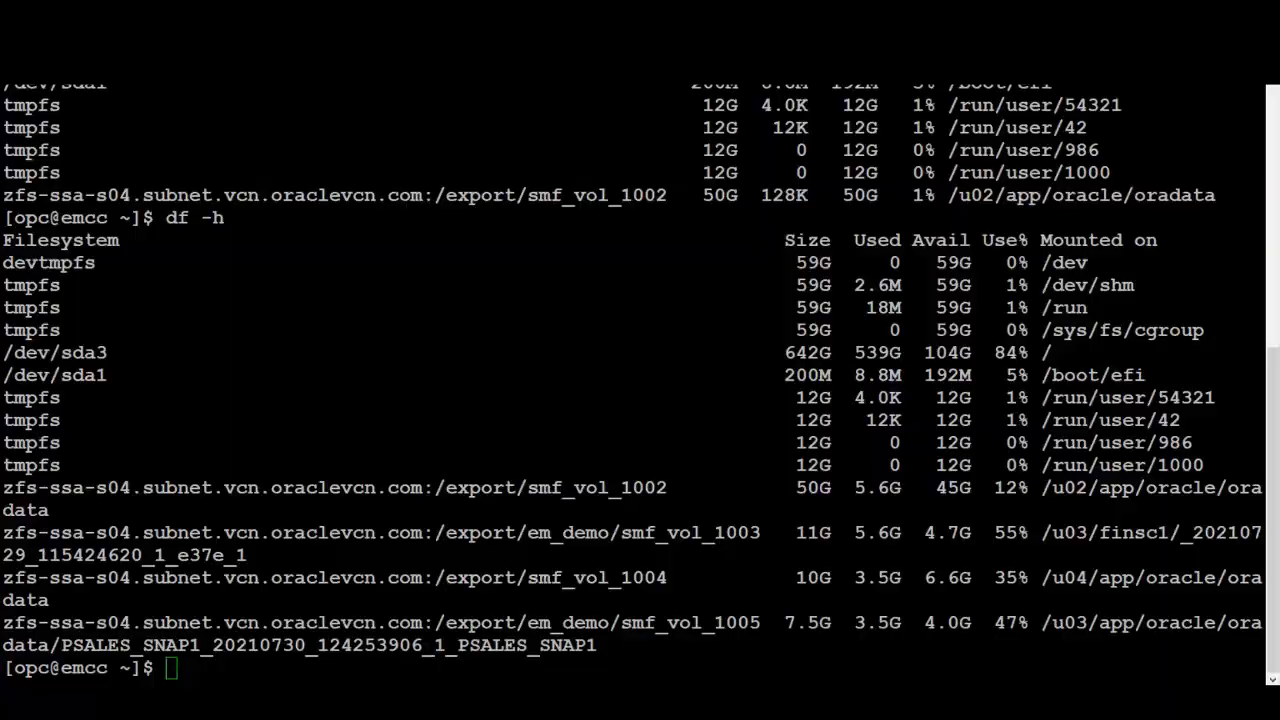